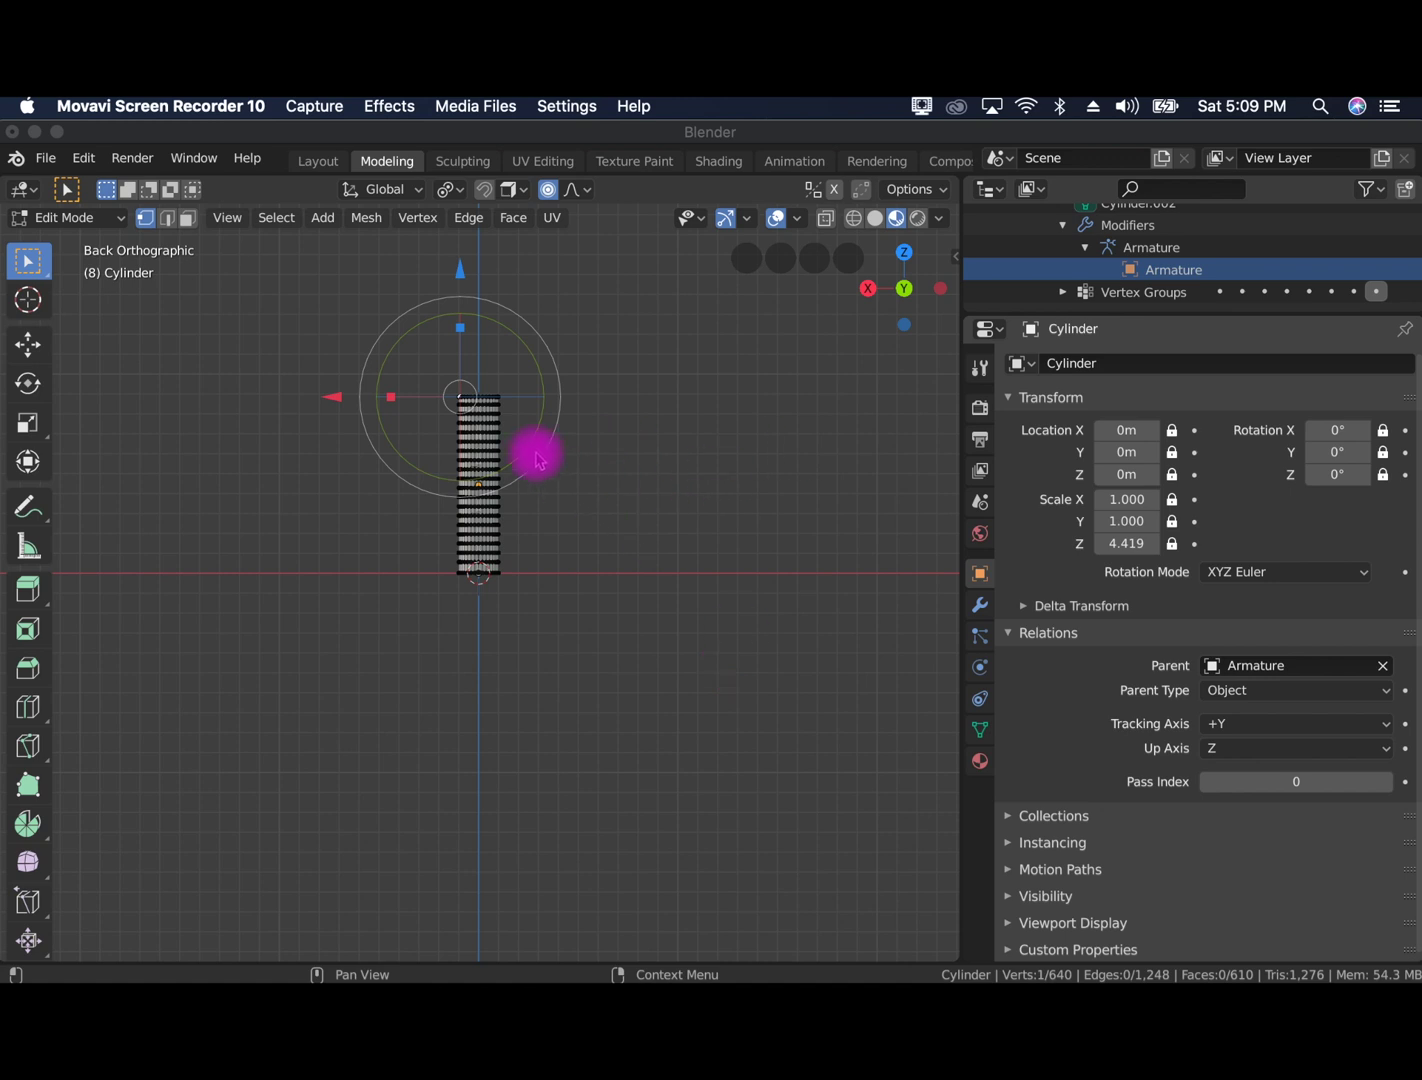
Switch the cylinder to Weight Paint mode and paint full weight up its middle
click(509, 498)
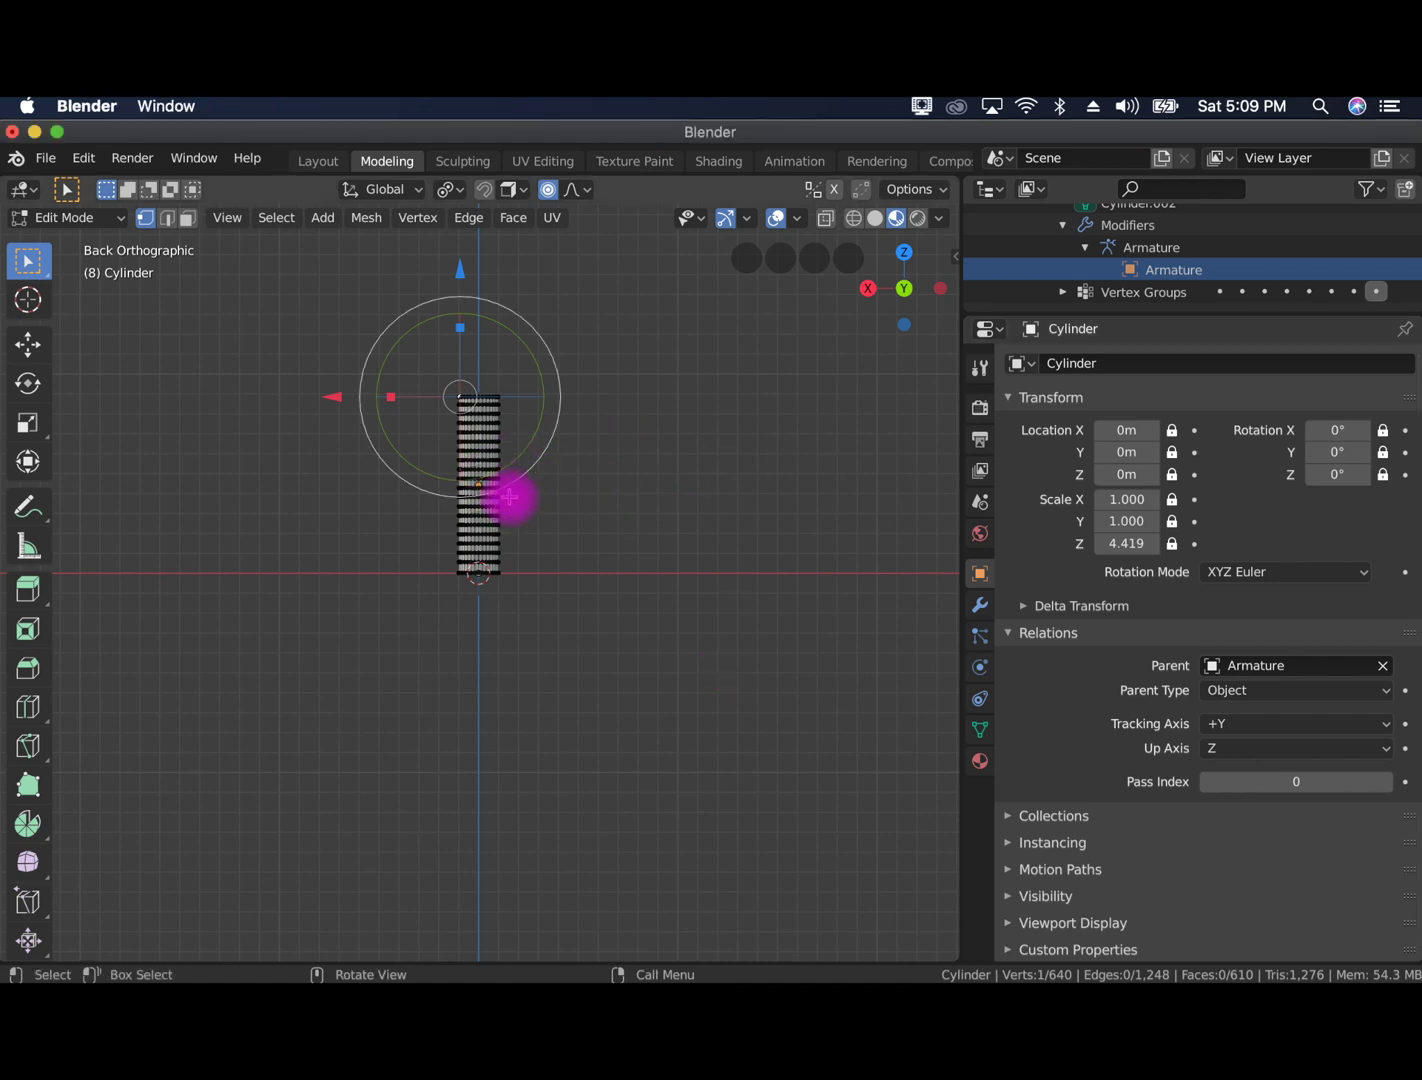
scroll(509, 498, up, 3)
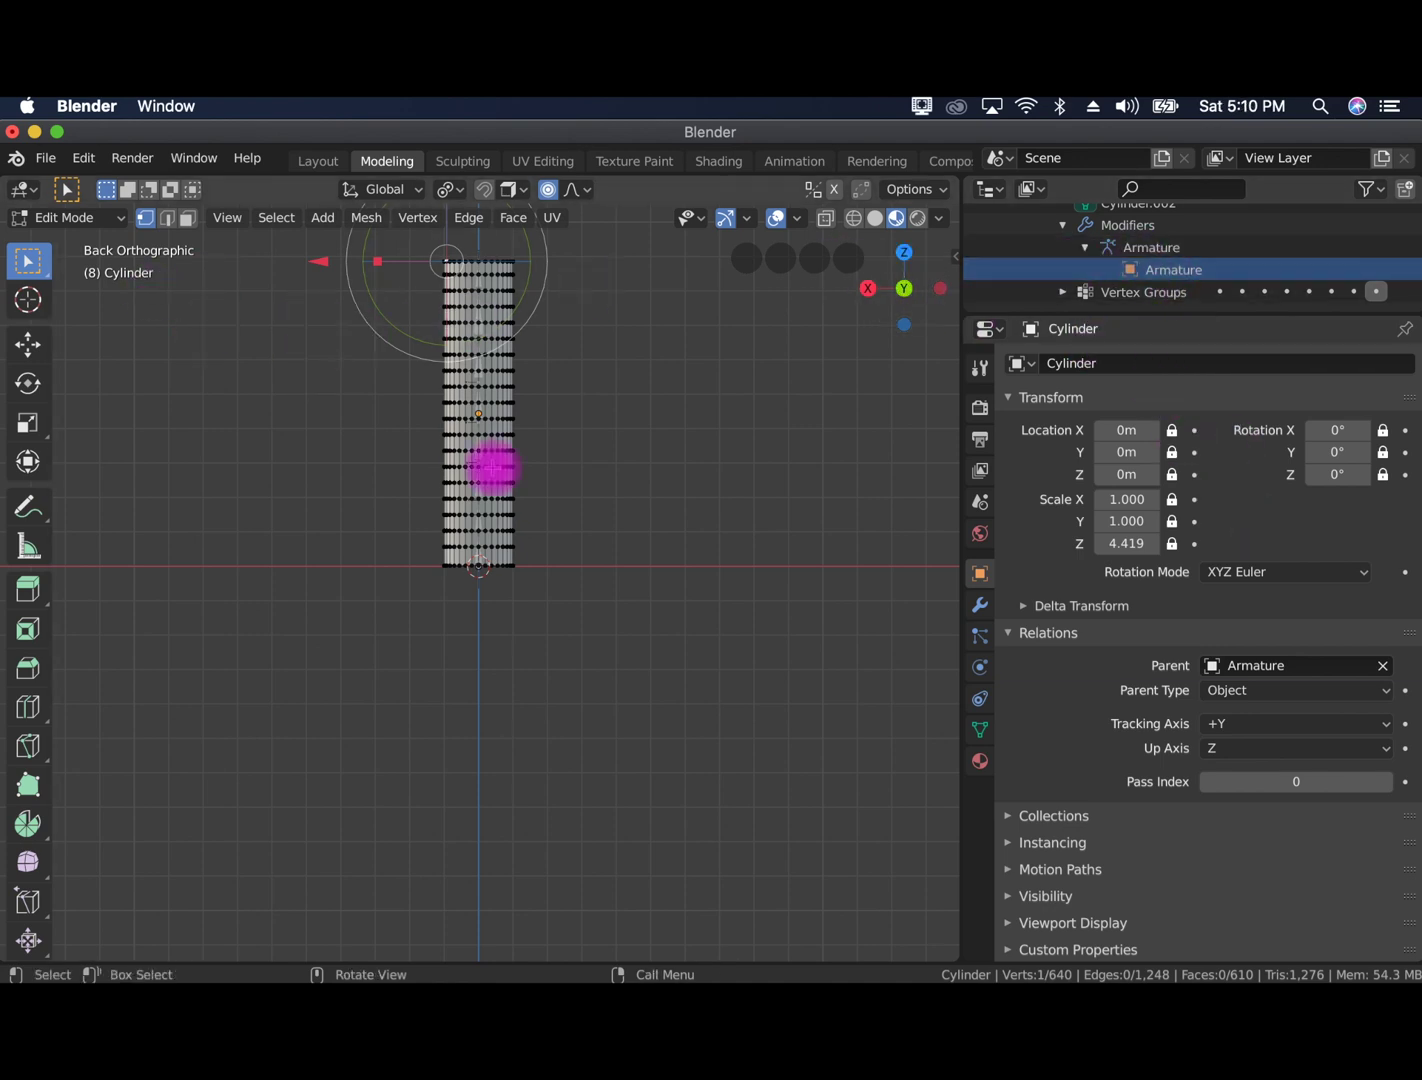
scroll(494, 463, up, 3)
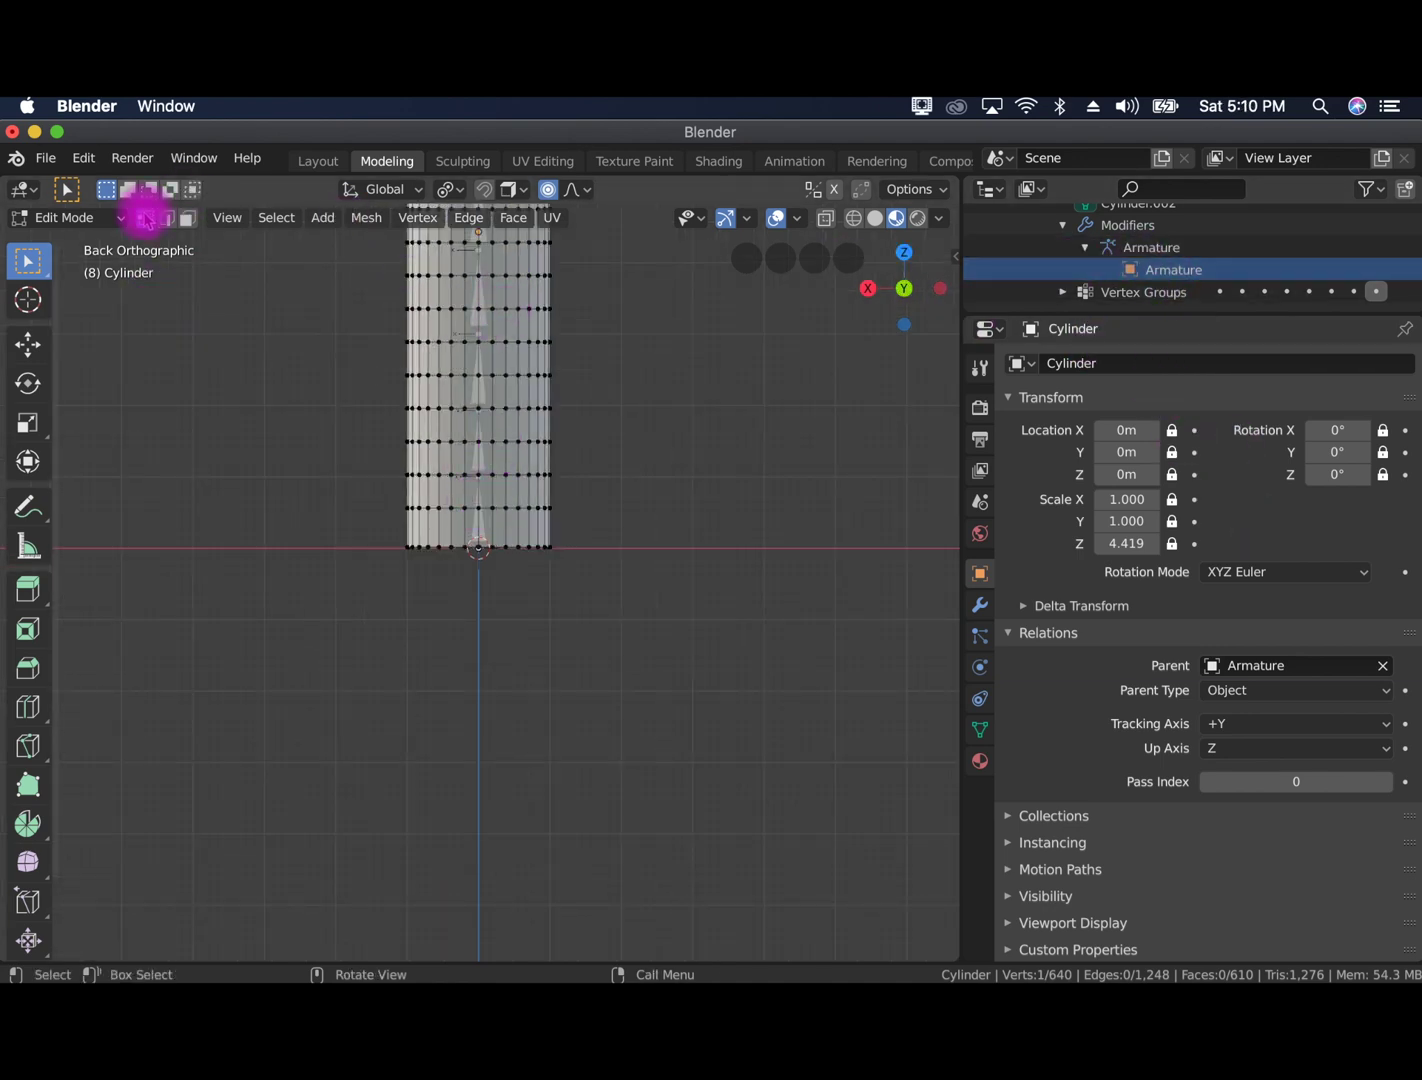
click(113, 218)
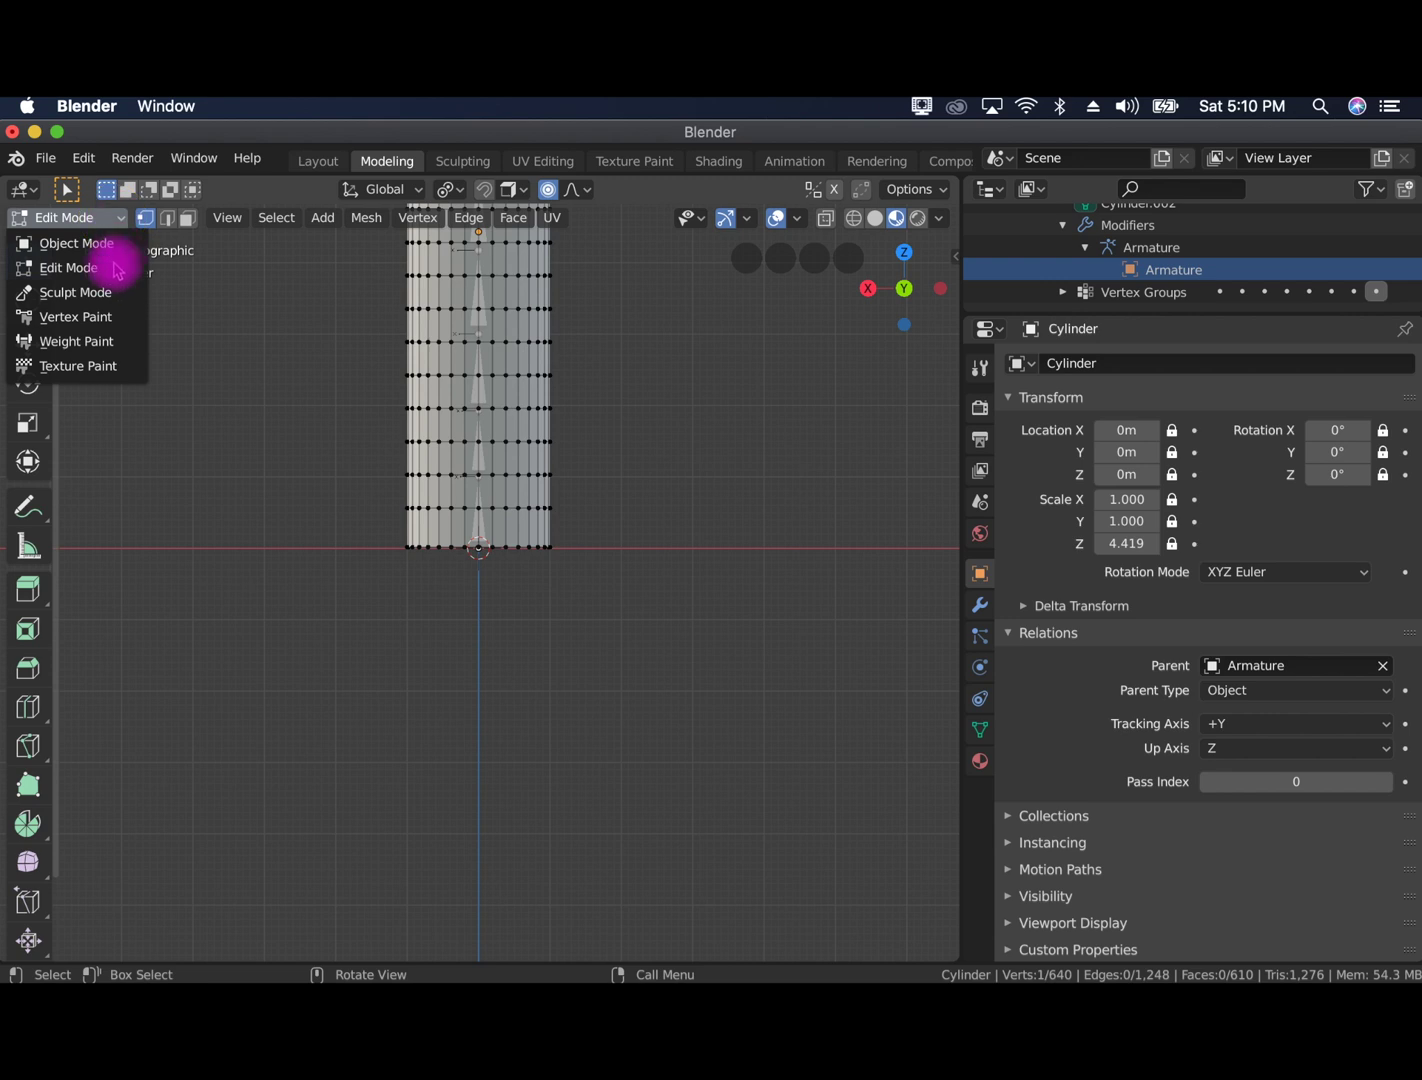
click(100, 341)
scroll(483, 300, down, 4)
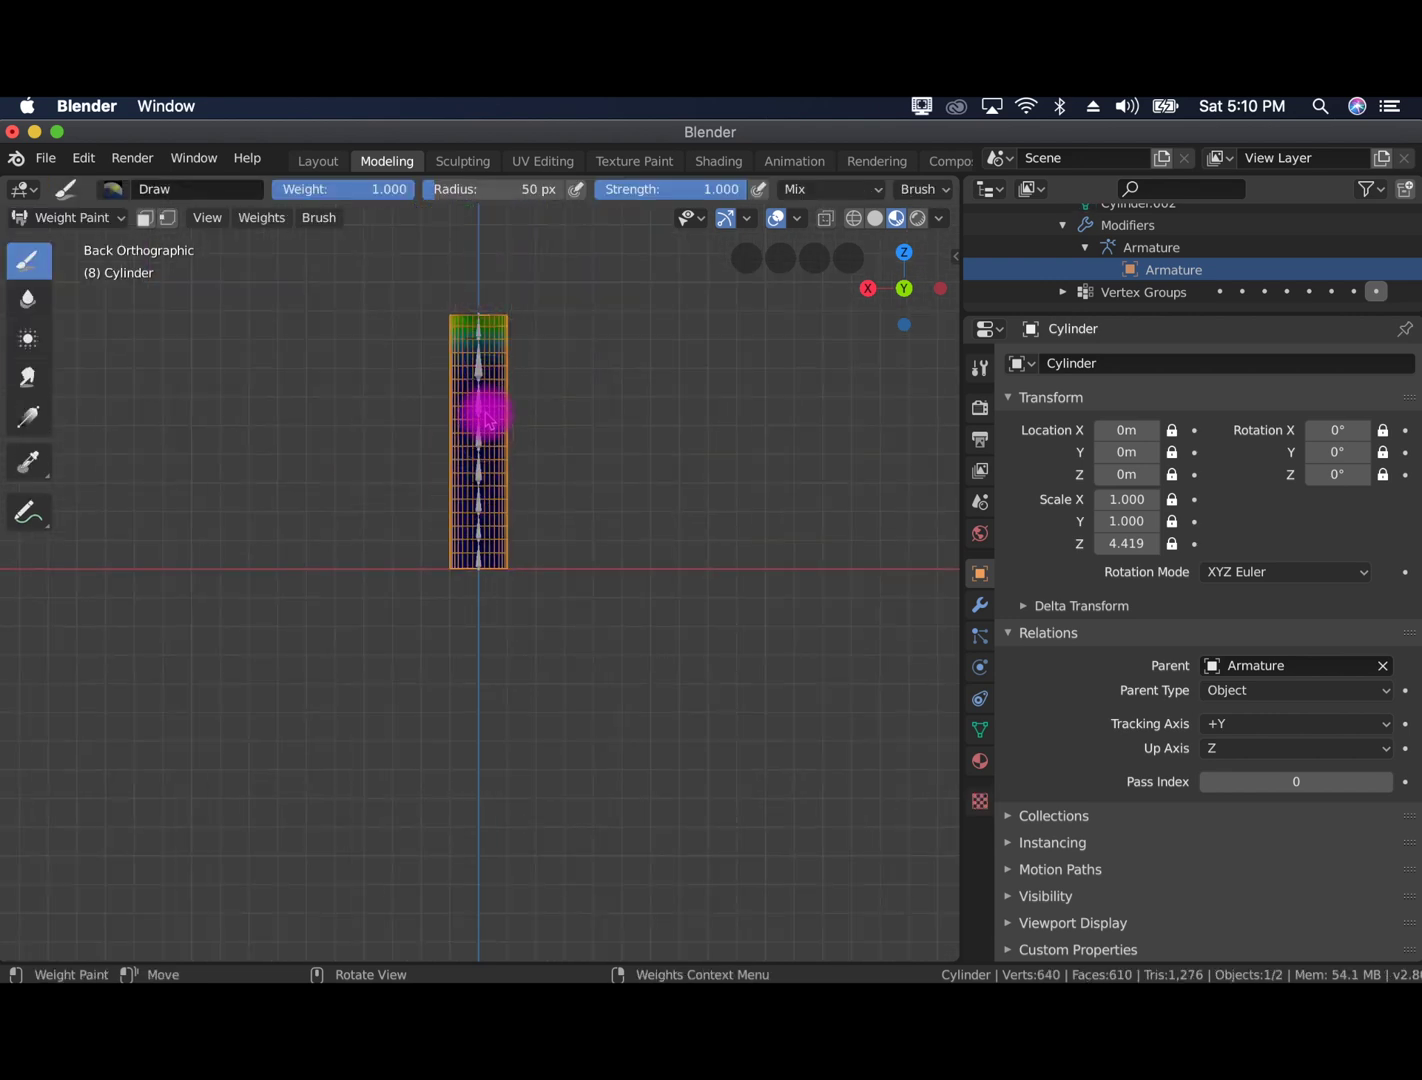
mouse_move(475, 483)
mouse_down()
mouse_move(465, 589)
mouse_move(505, 402)
mouse_move(468, 331)
mouse_move(464, 566)
mouse_move(452, 447)
mouse_move(470, 345)
mouse_up()
mouse_move(470, 540)
mouse_down()
mouse_move(477, 414)
mouse_move(524, 344)
mouse_up()
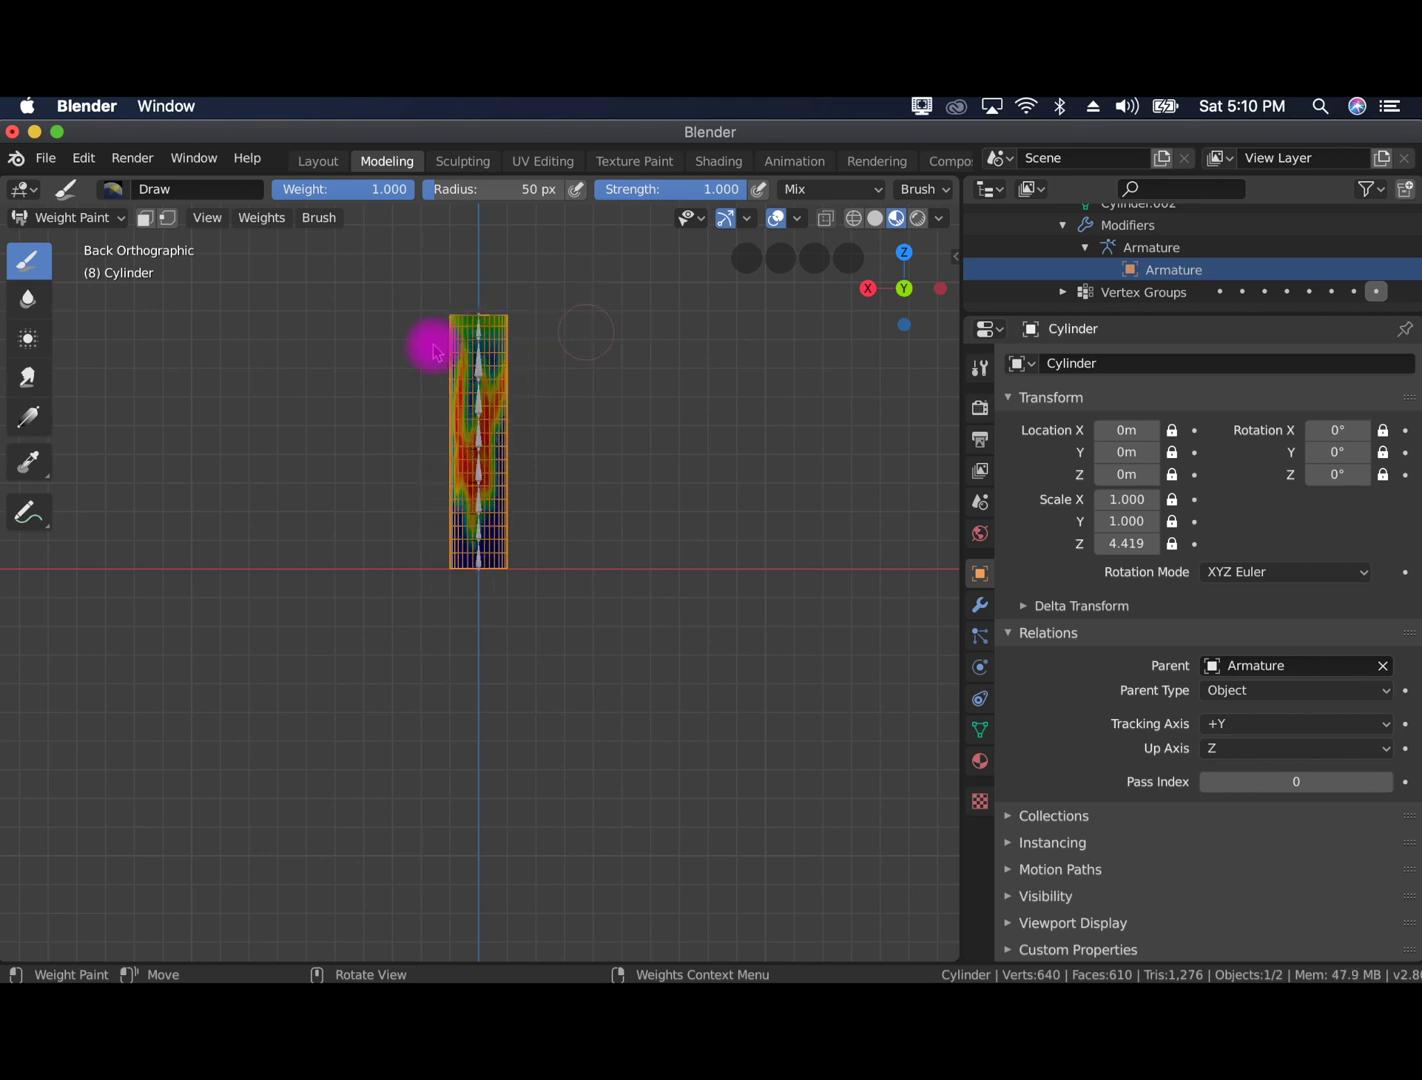
Select the Collection and Armature in the Outliner, then select everything in the scene
scroll(1125, 245, up, 3)
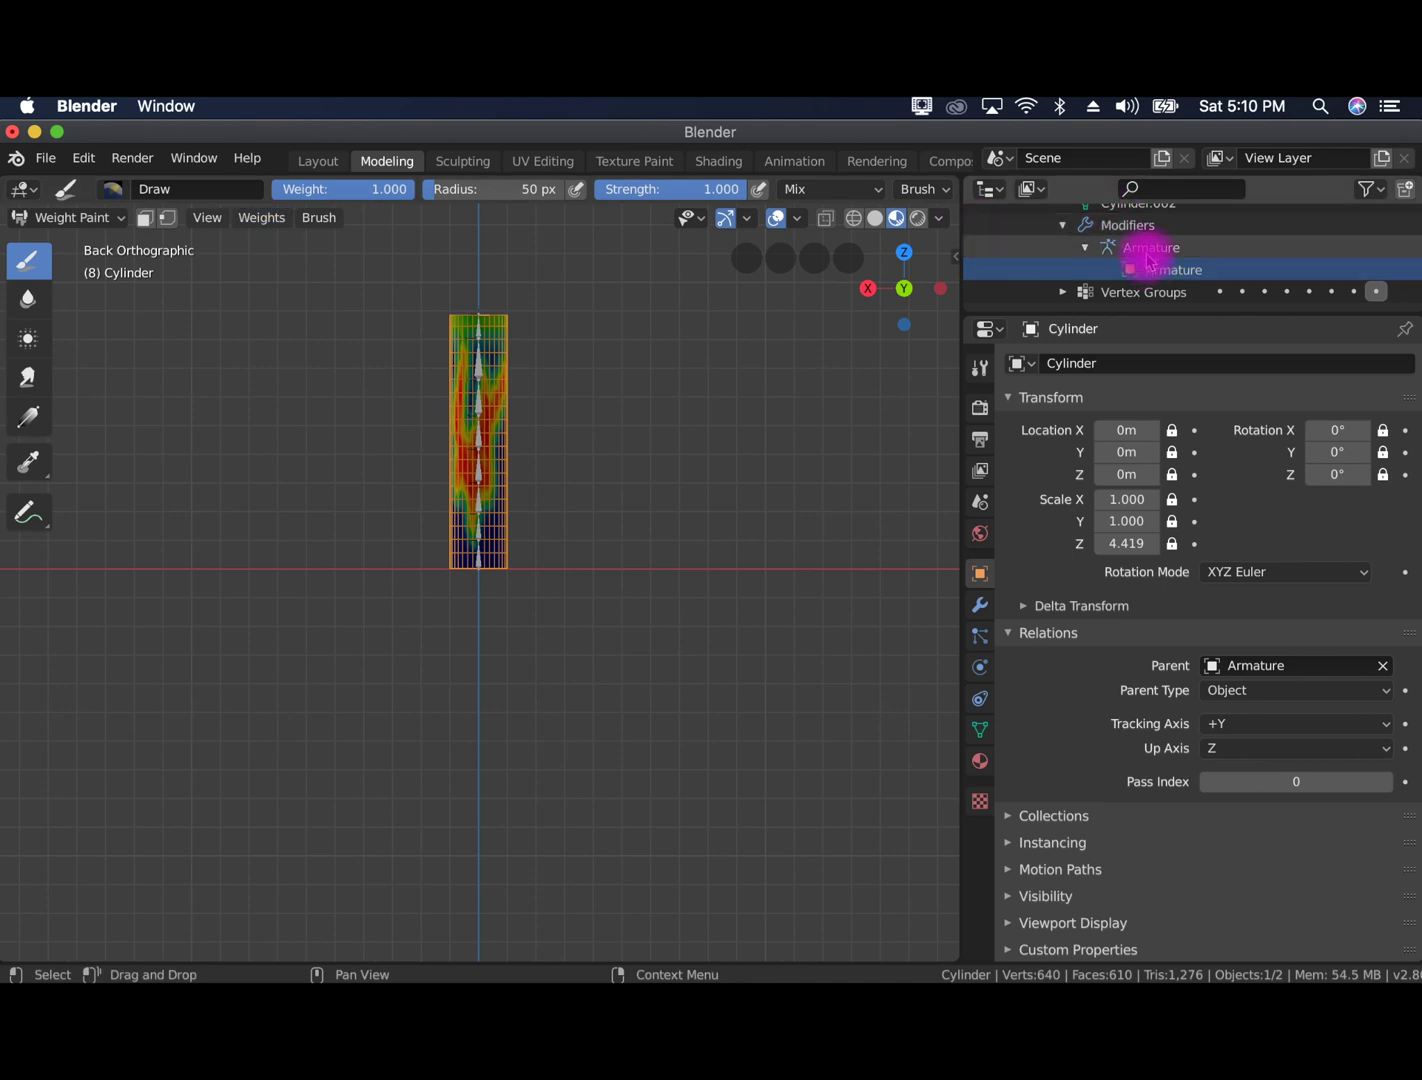
scroll(1113, 240, up, 3)
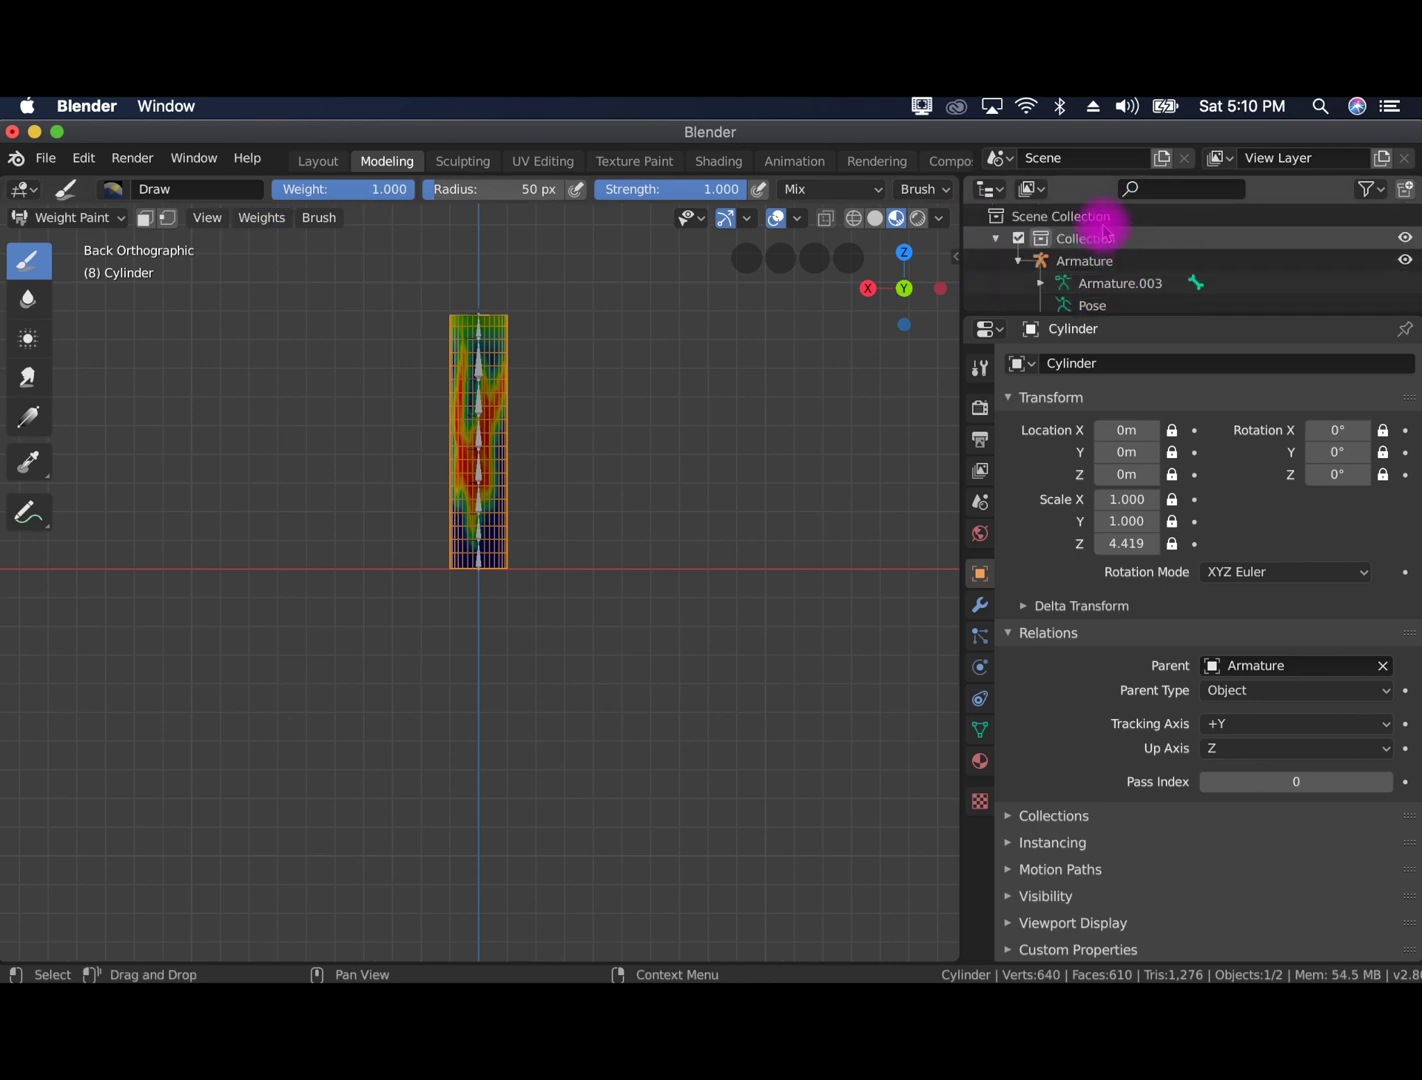
click(1085, 236)
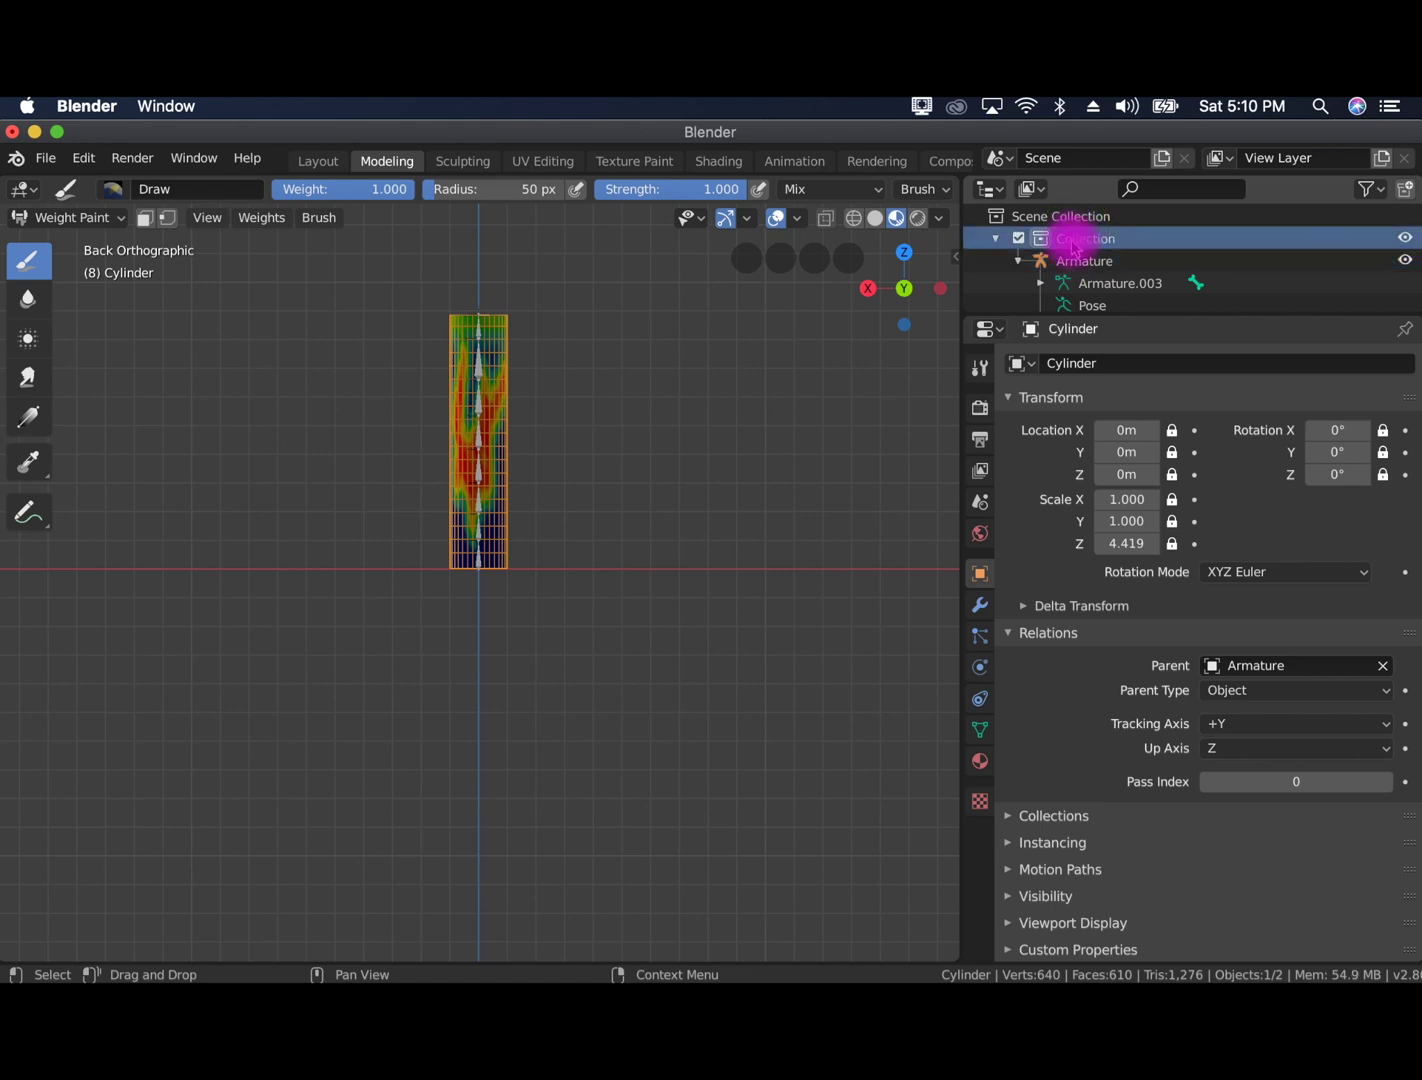
click(1076, 261)
key(a)
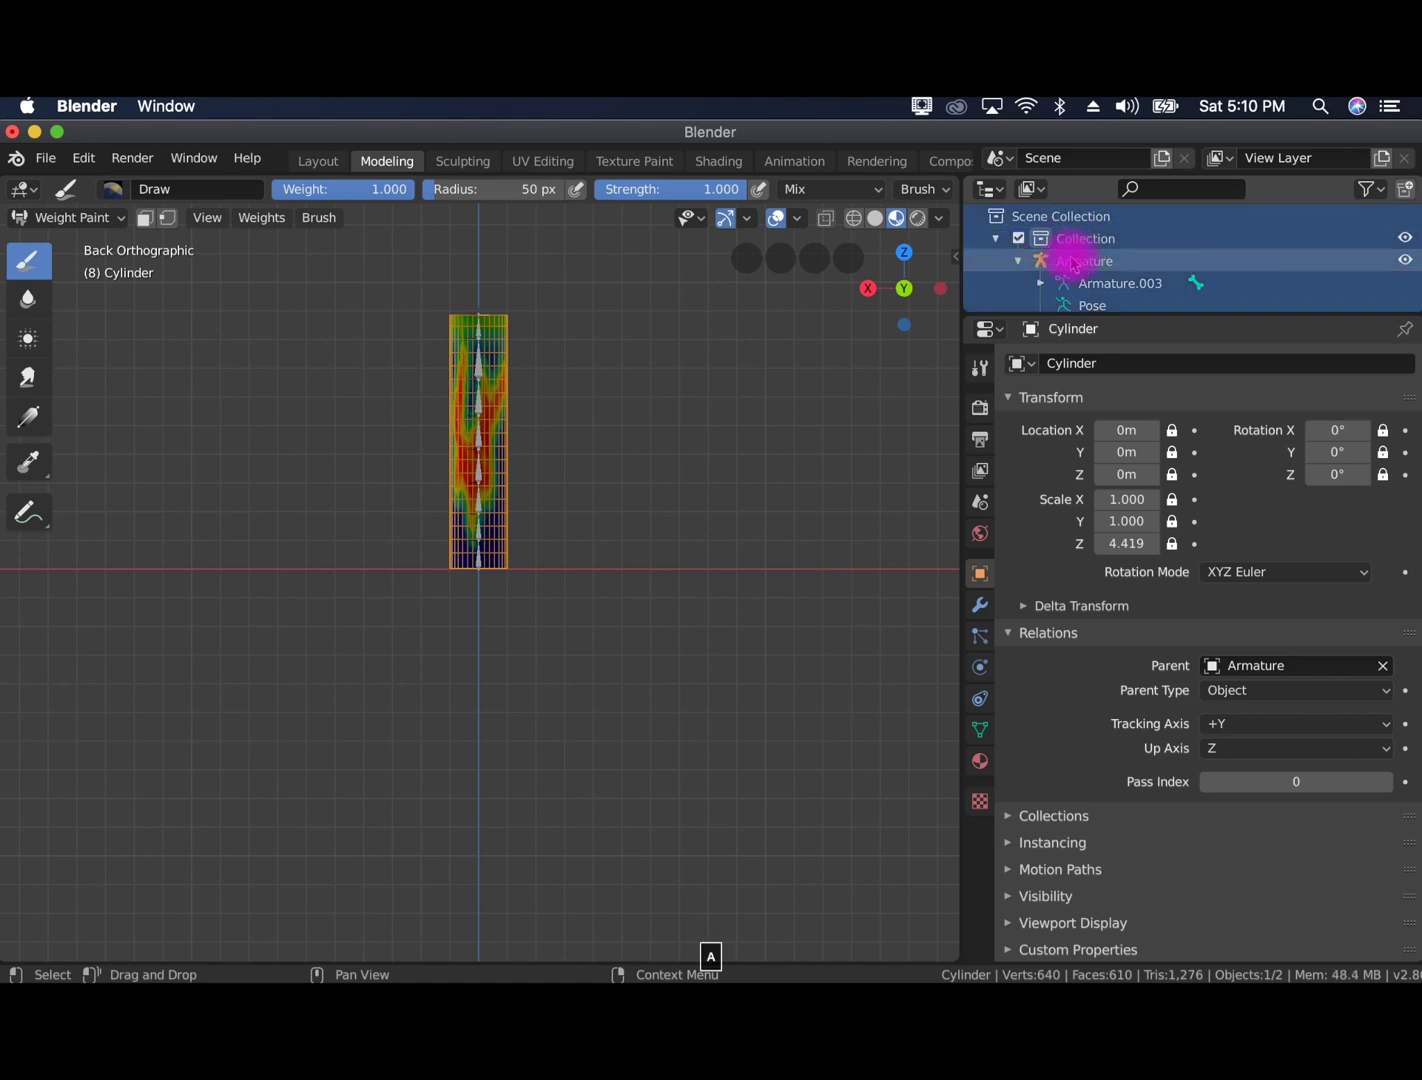
right_click(1074, 262)
Delete all selected objects, leaving only the empty Collection selected
click(1069, 262)
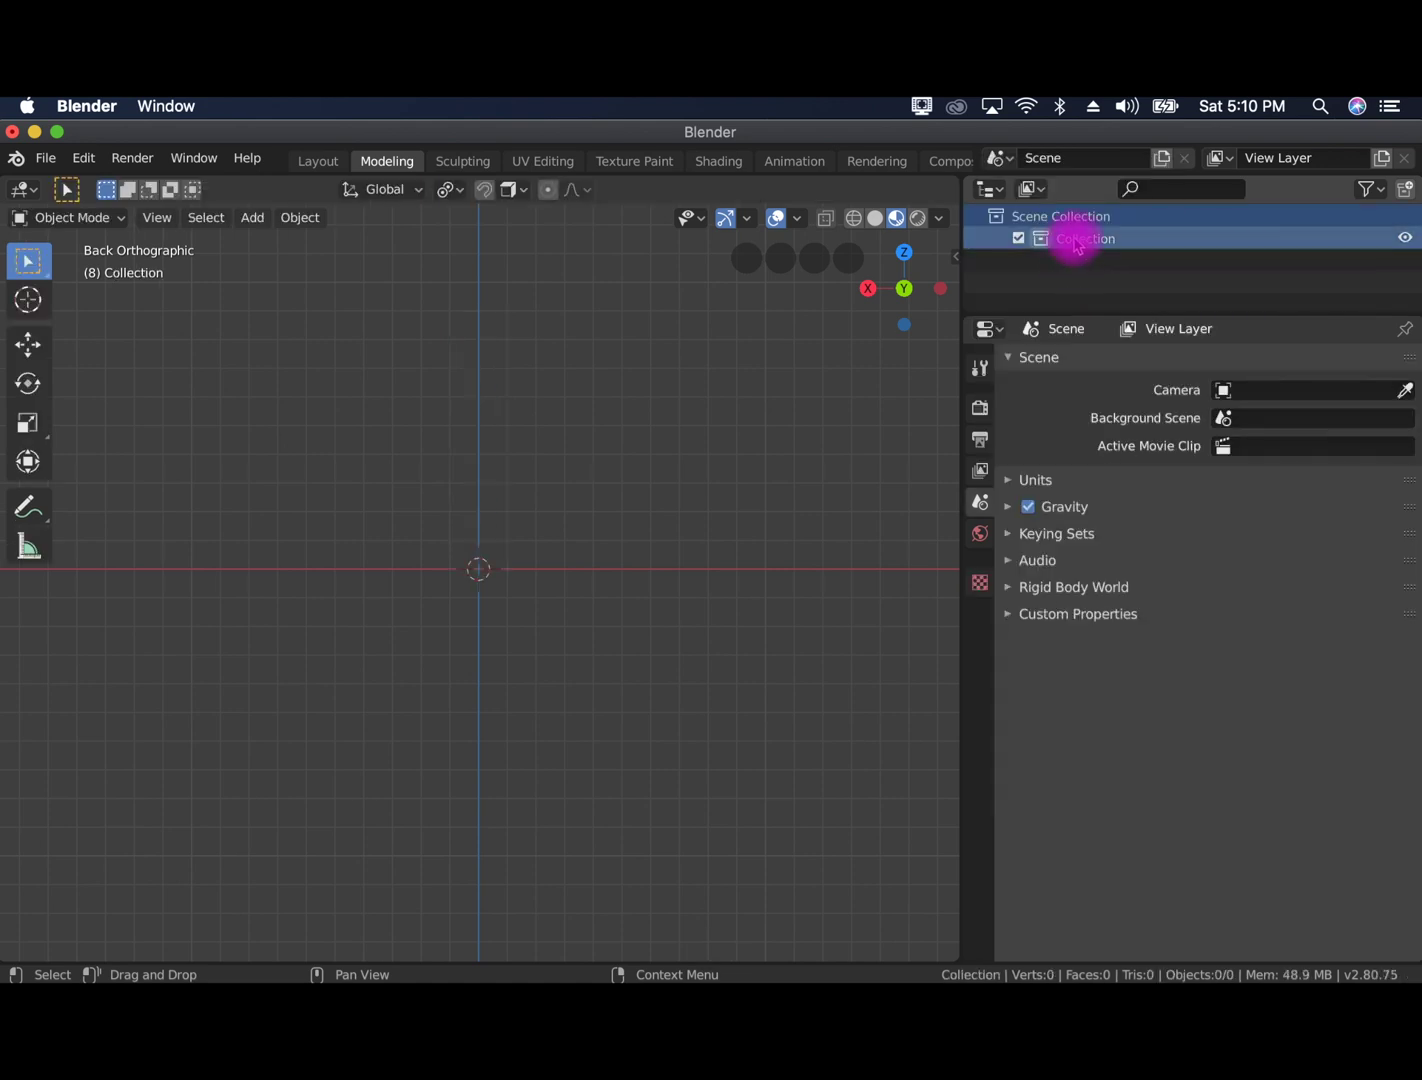
click(1077, 249)
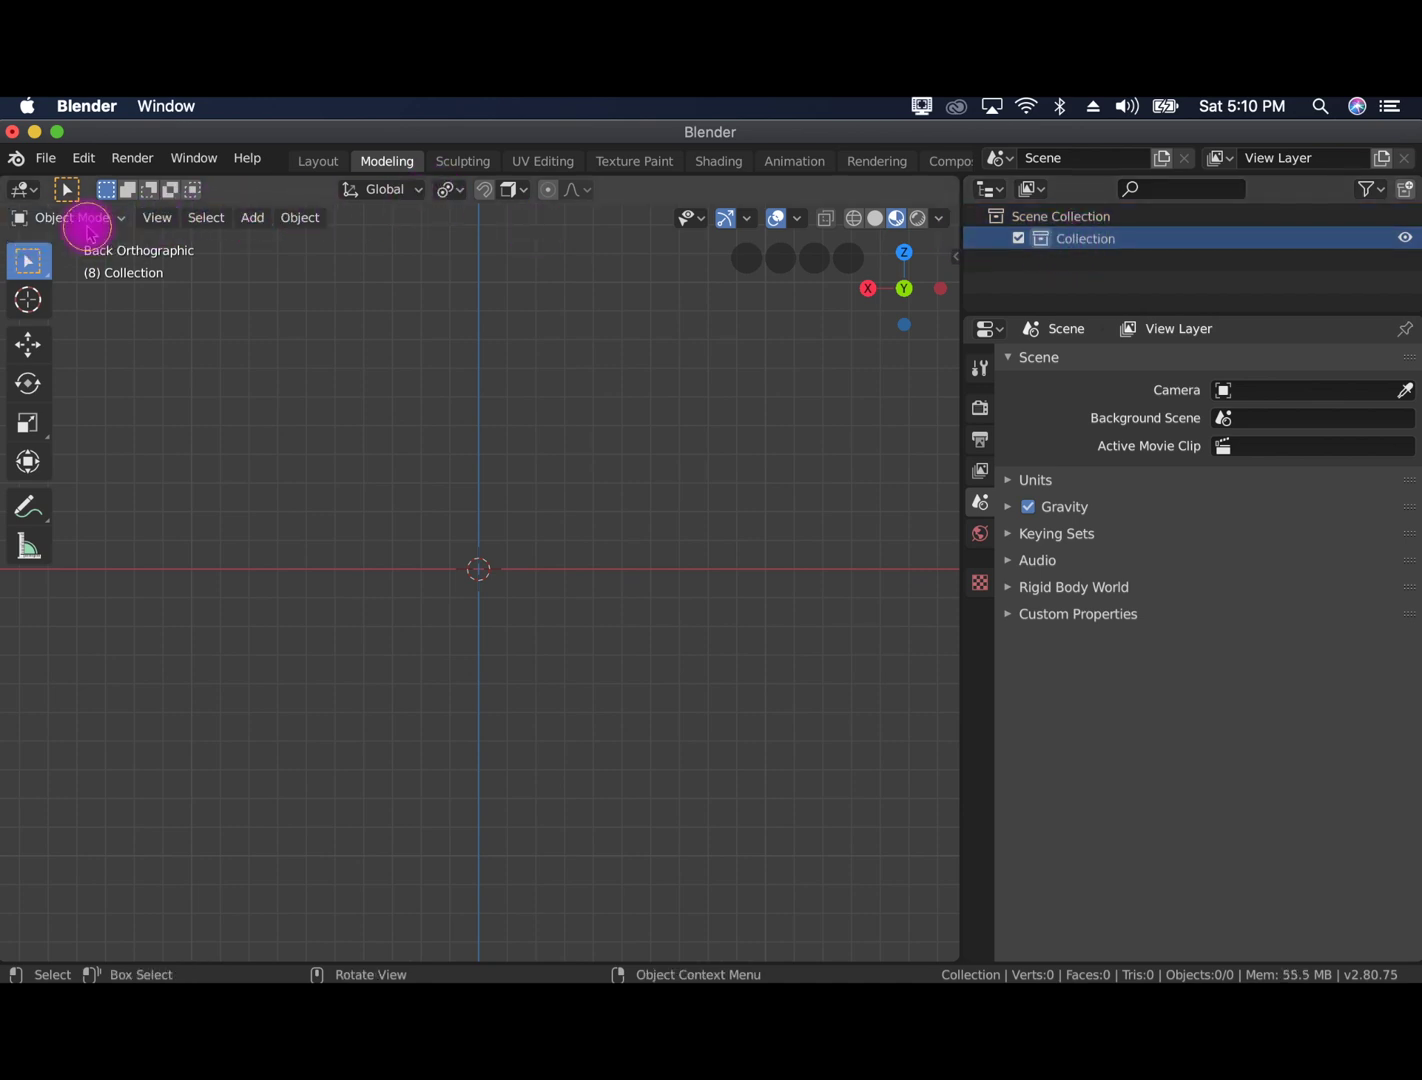
click(246, 218)
Add a mesh cylinder and stretch it along Z to a scale of 6.169
mouse_move(258, 244)
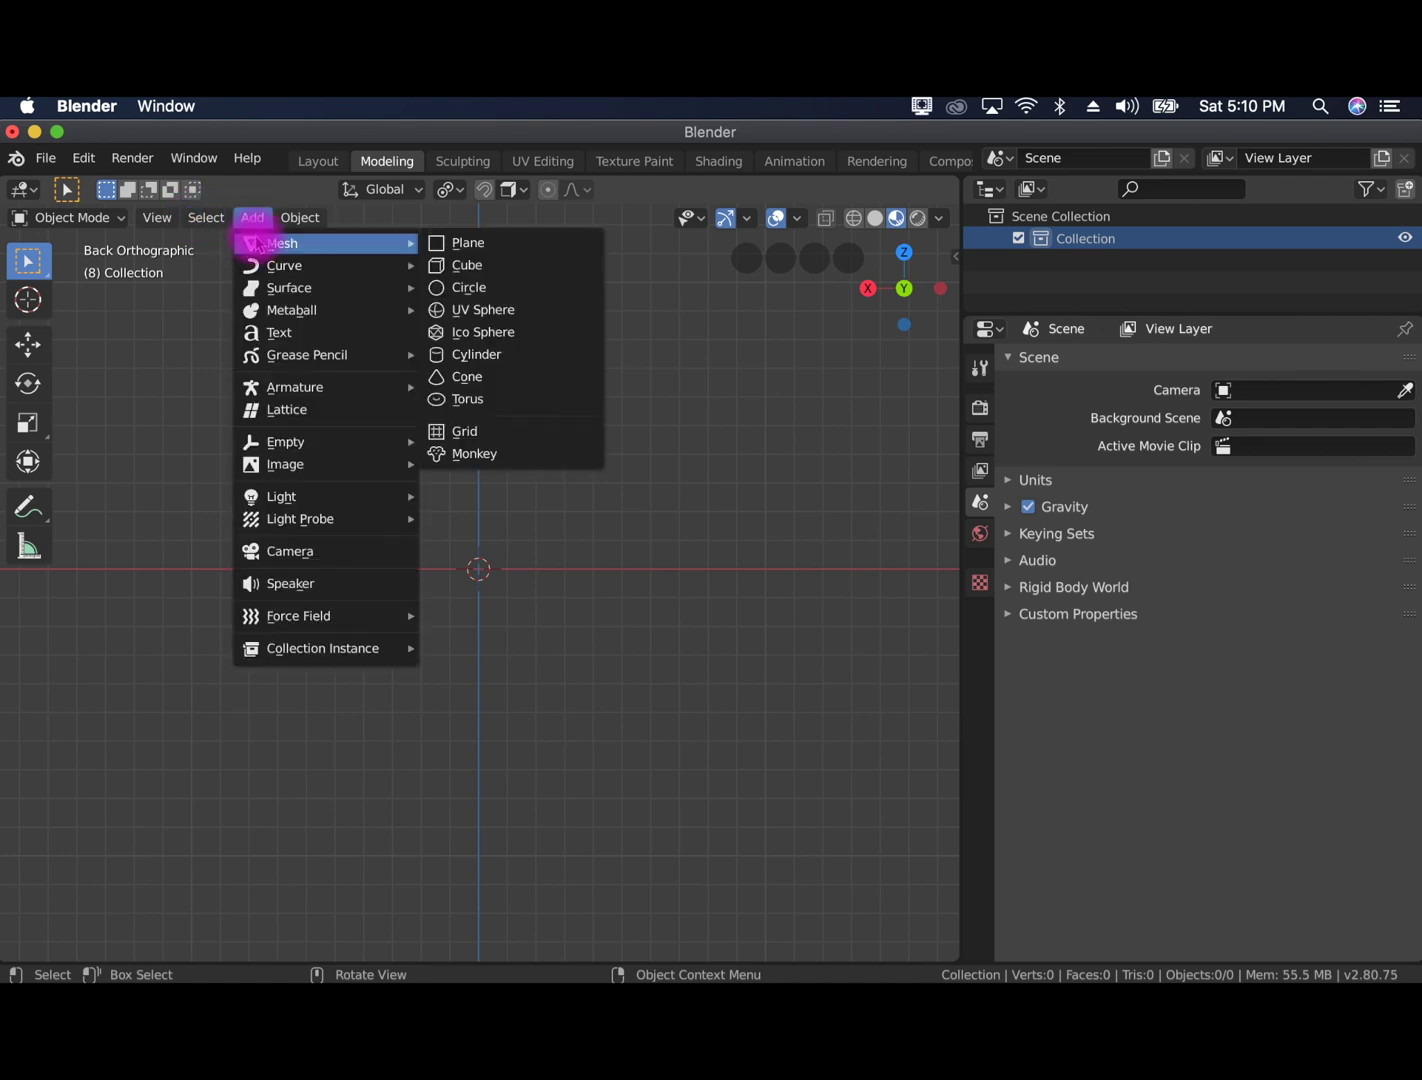
click(487, 357)
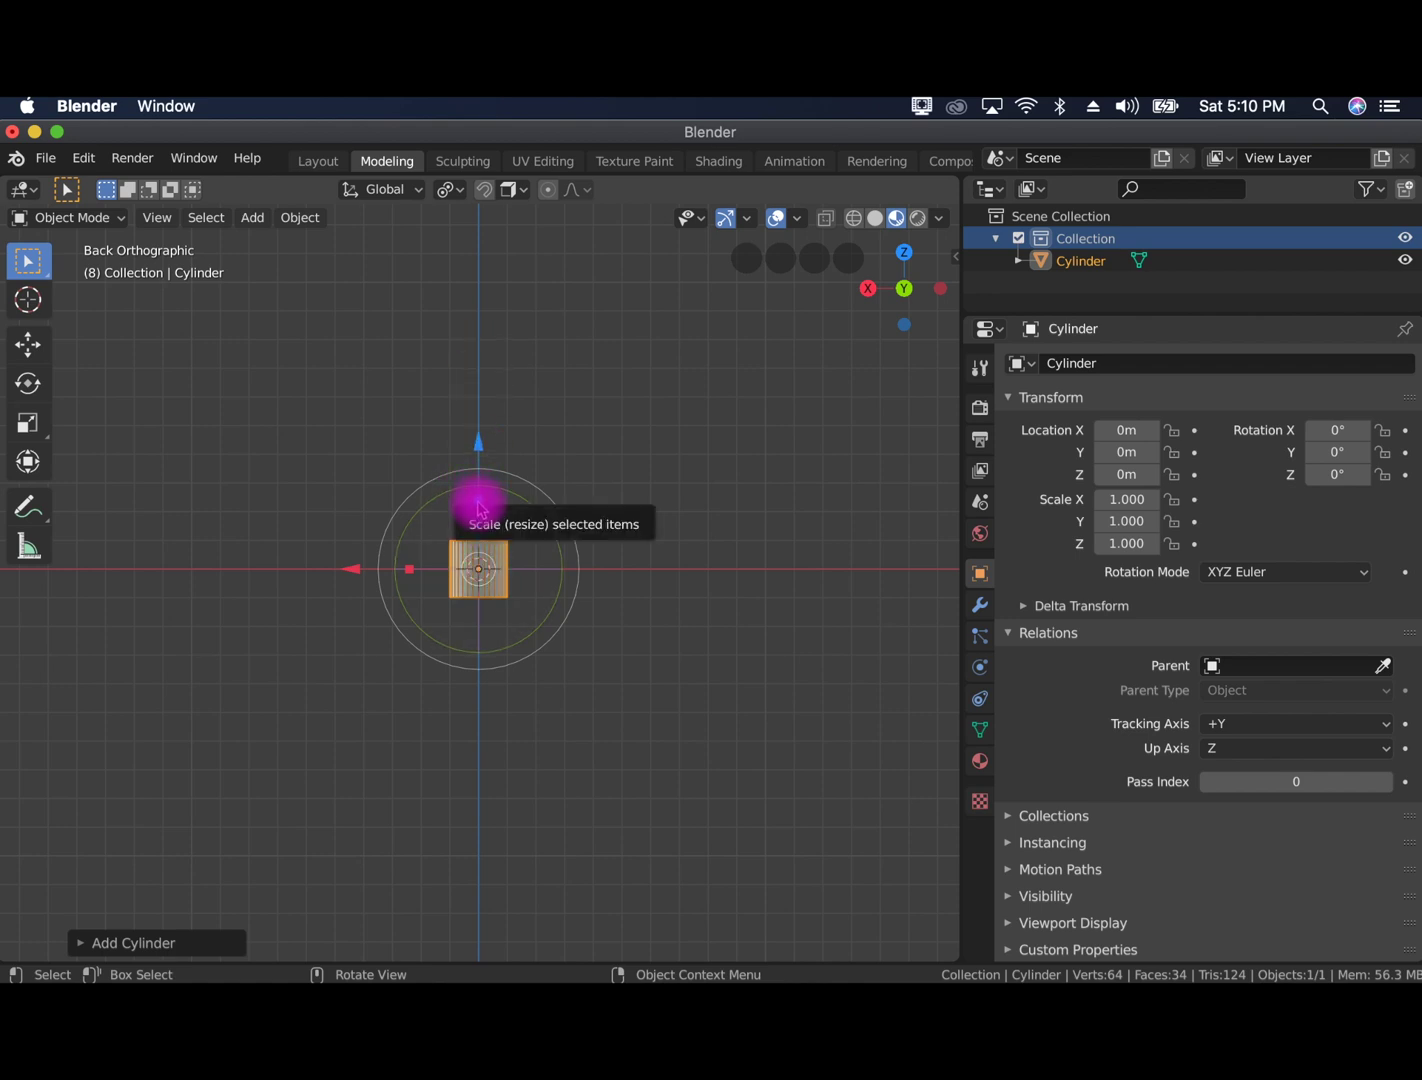
drag(477, 503, 490, 926)
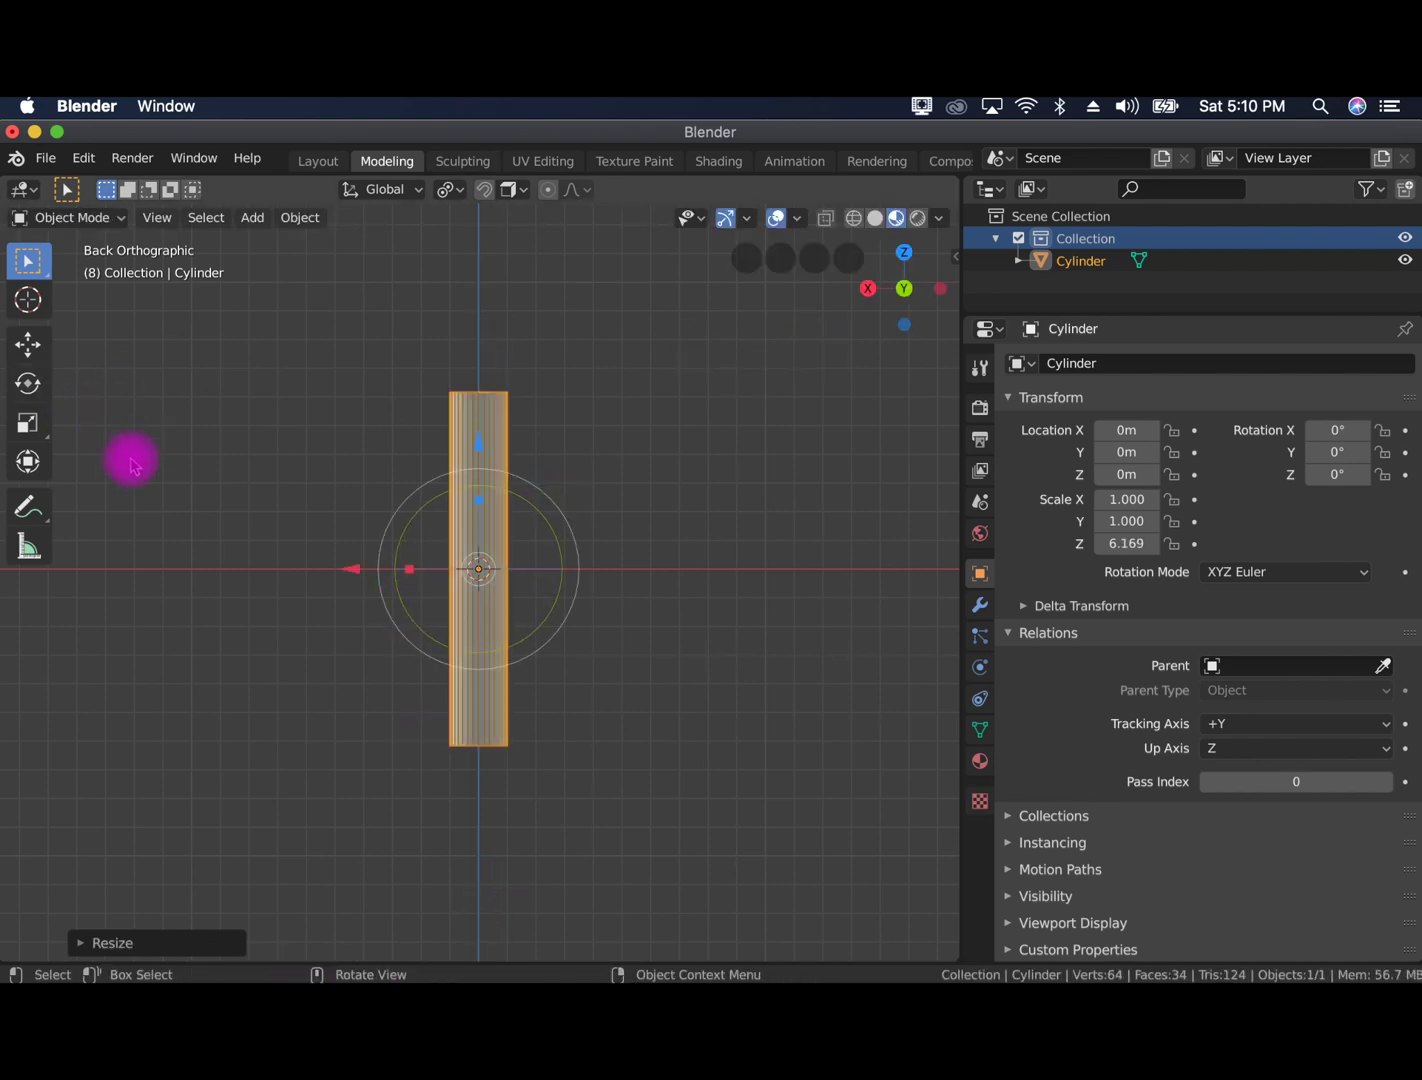
scroll(478, 436, up, 4)
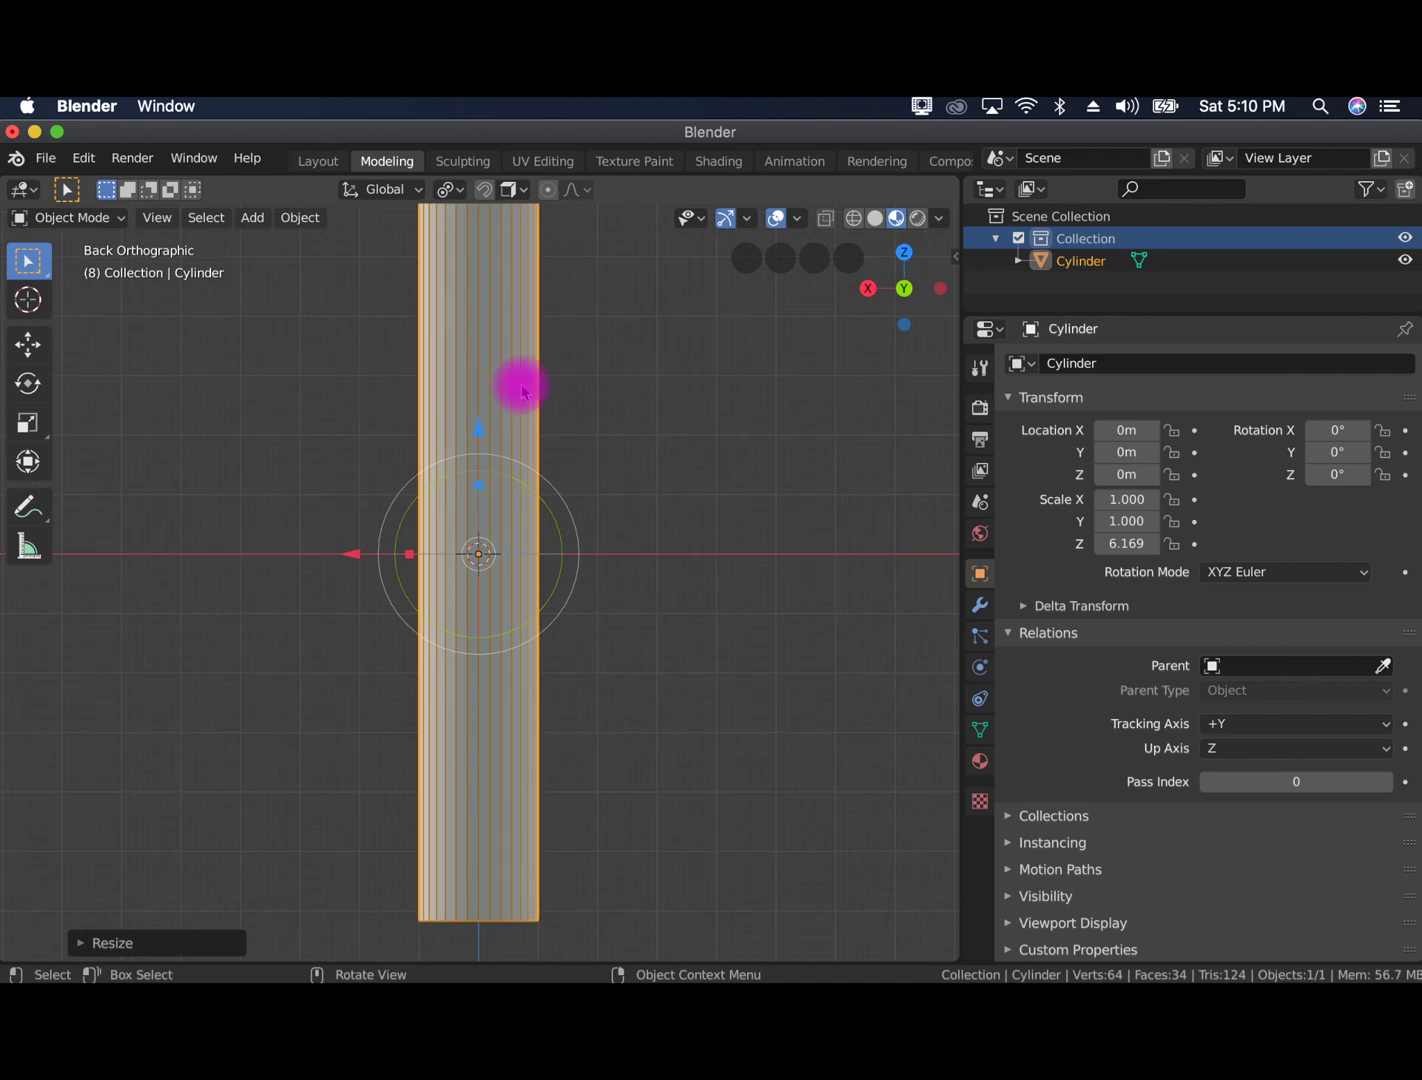
scroll(425, 395, up, 2)
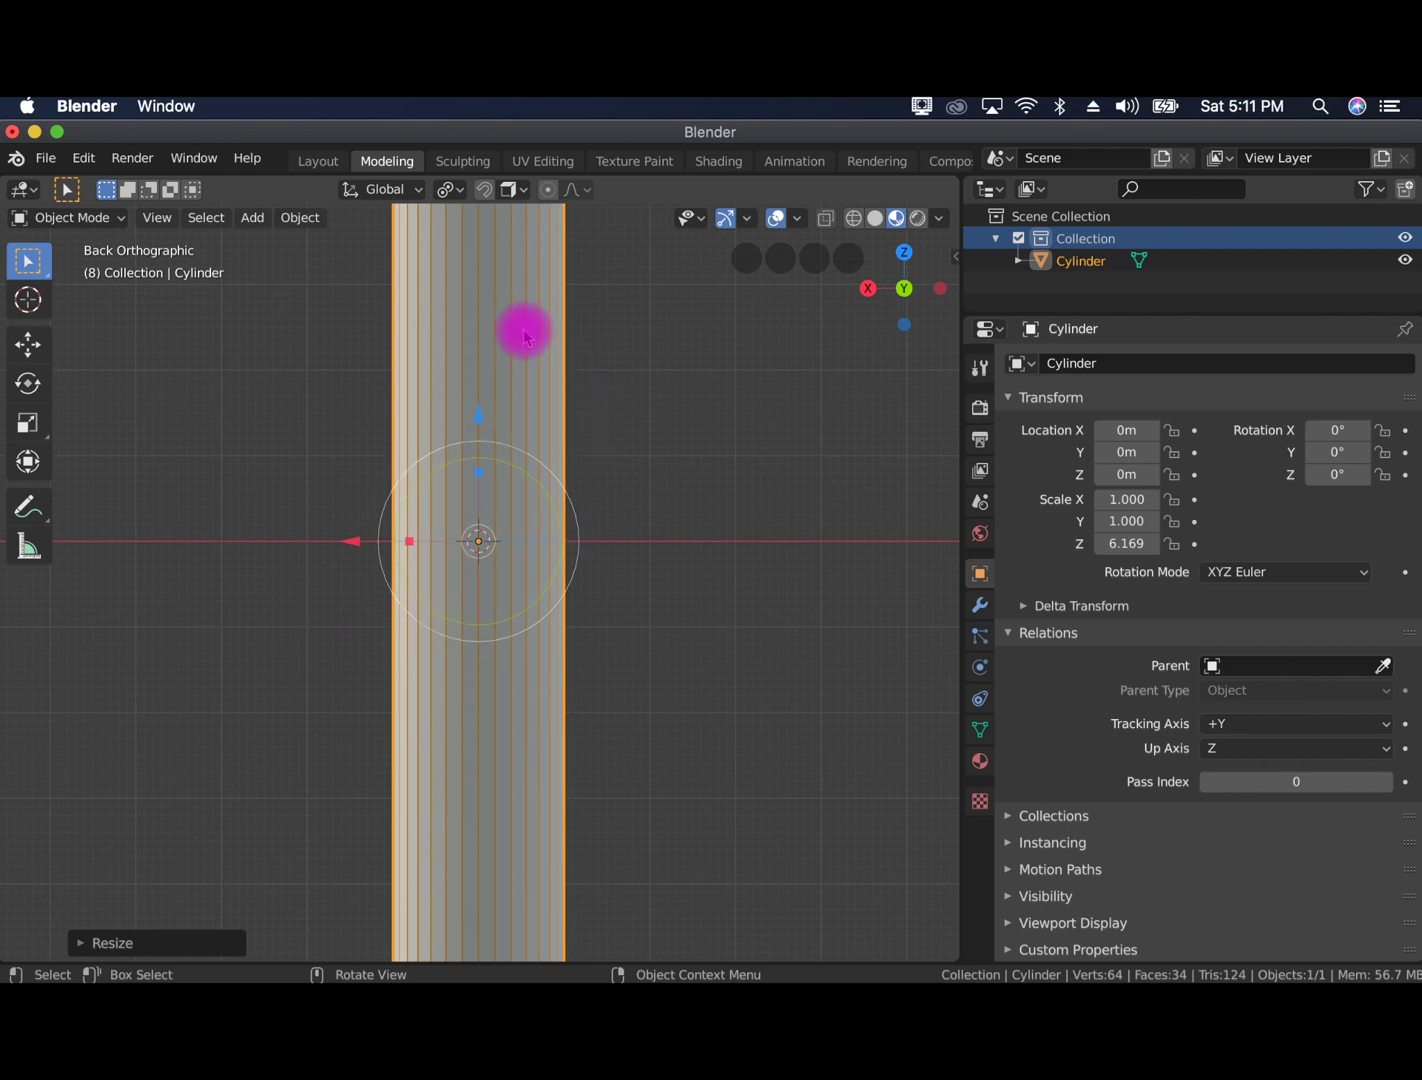
scroll(482, 559, down, 3)
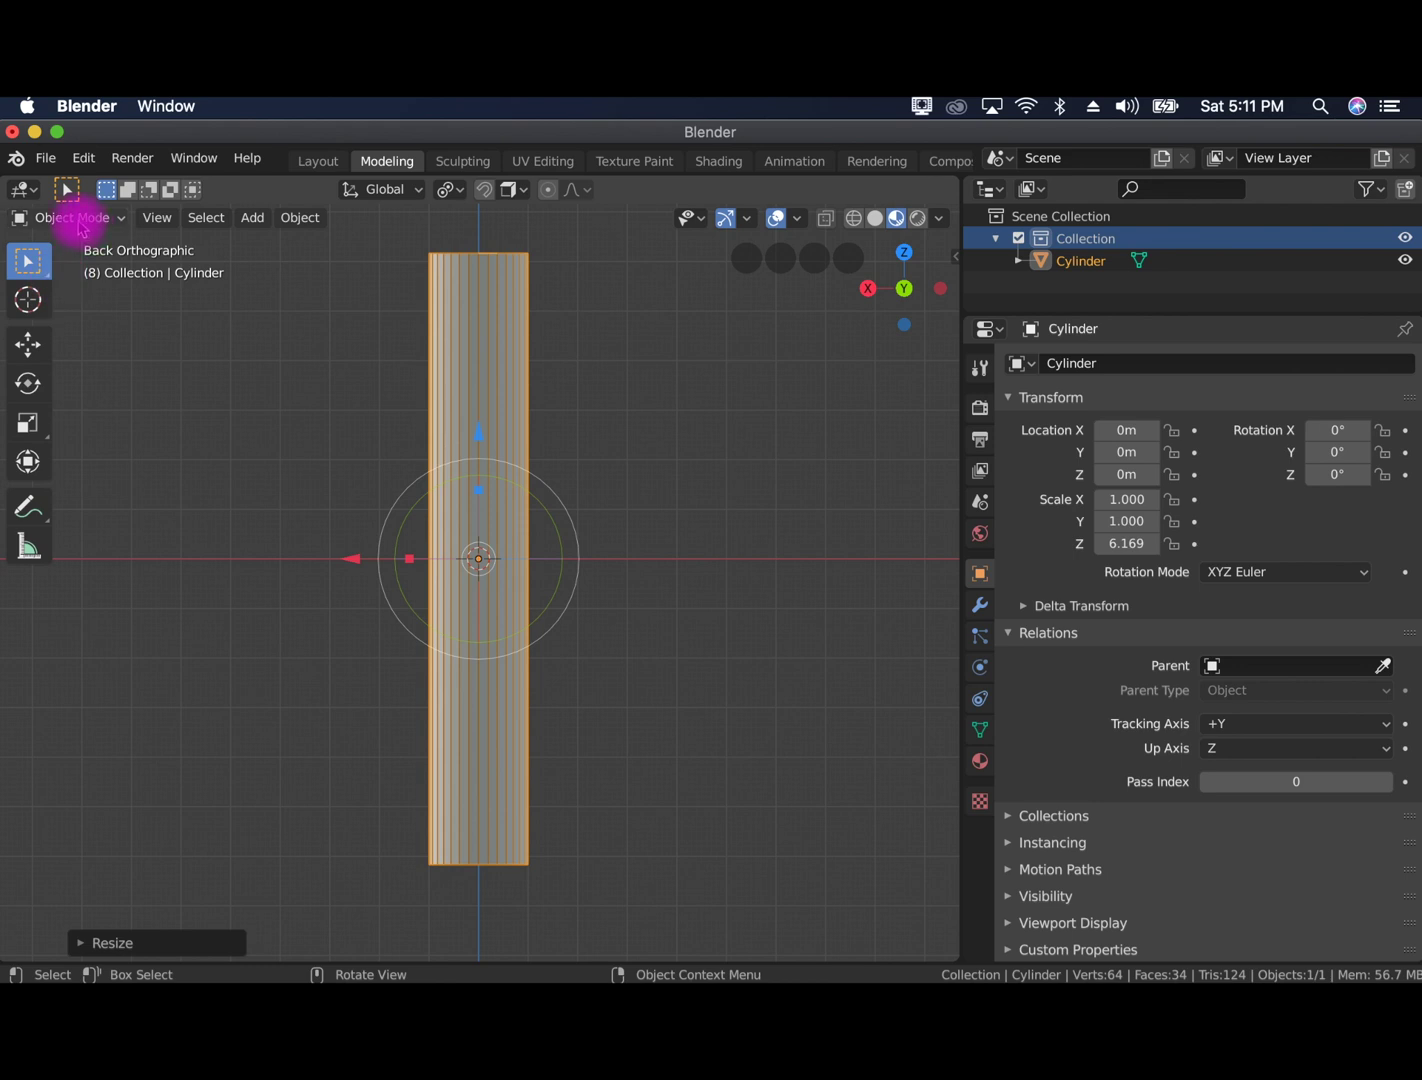
click(80, 220)
In Edit Mode, add loop cuts across the cylinder's middle, upper and lower sections
click(68, 268)
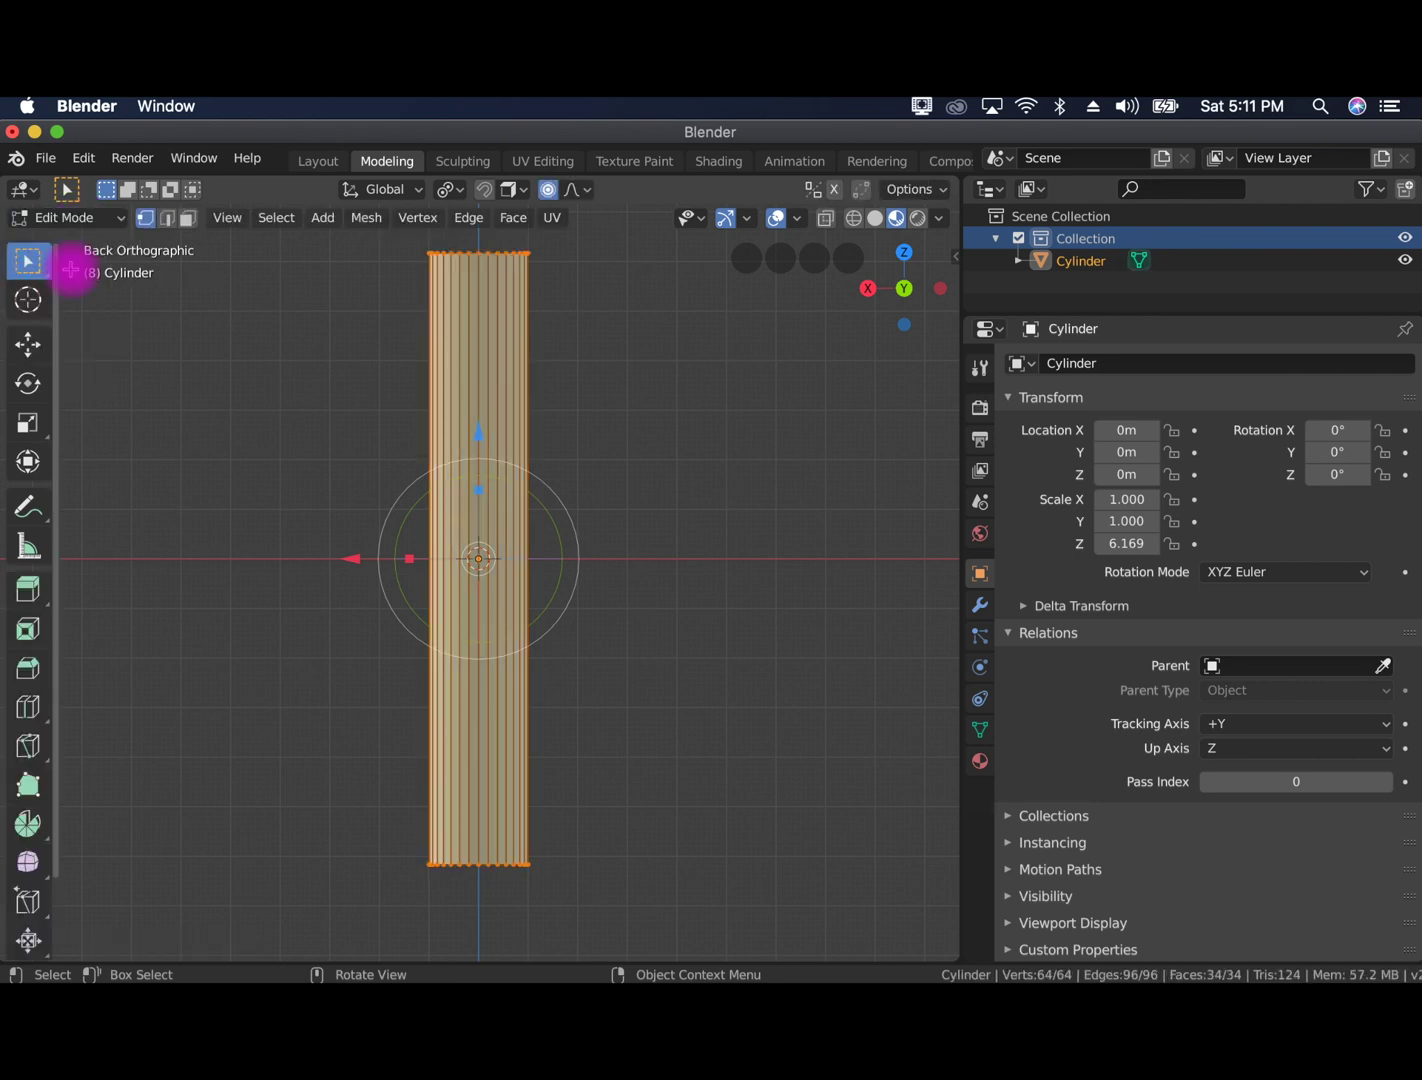
click(27, 712)
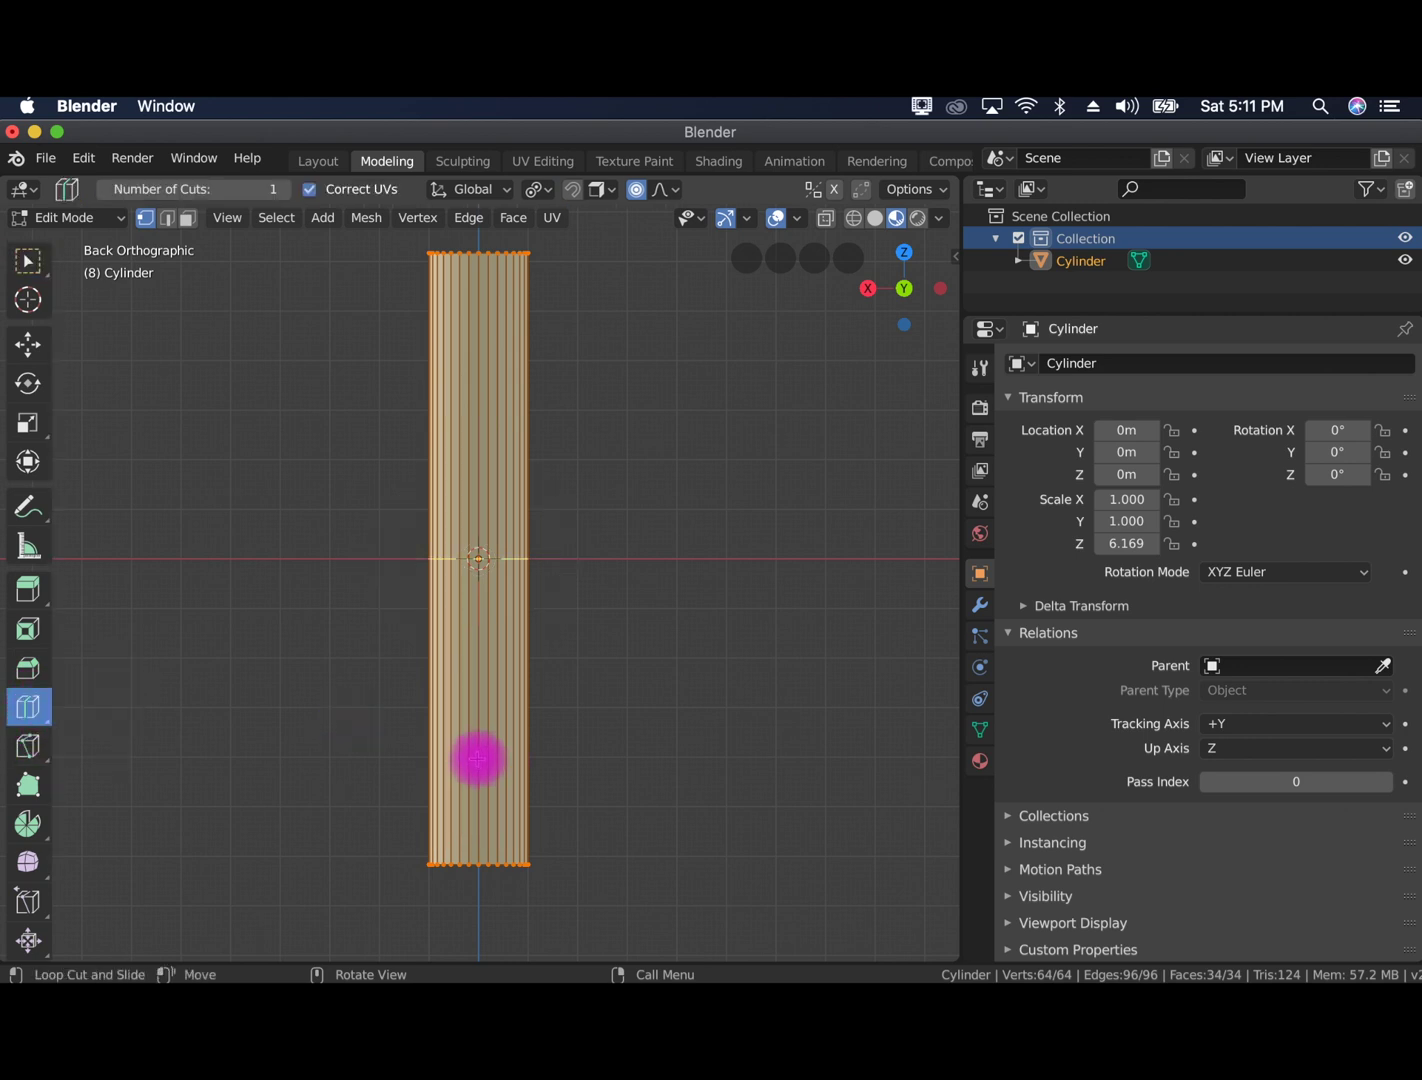
scroll(478, 576, up, 1)
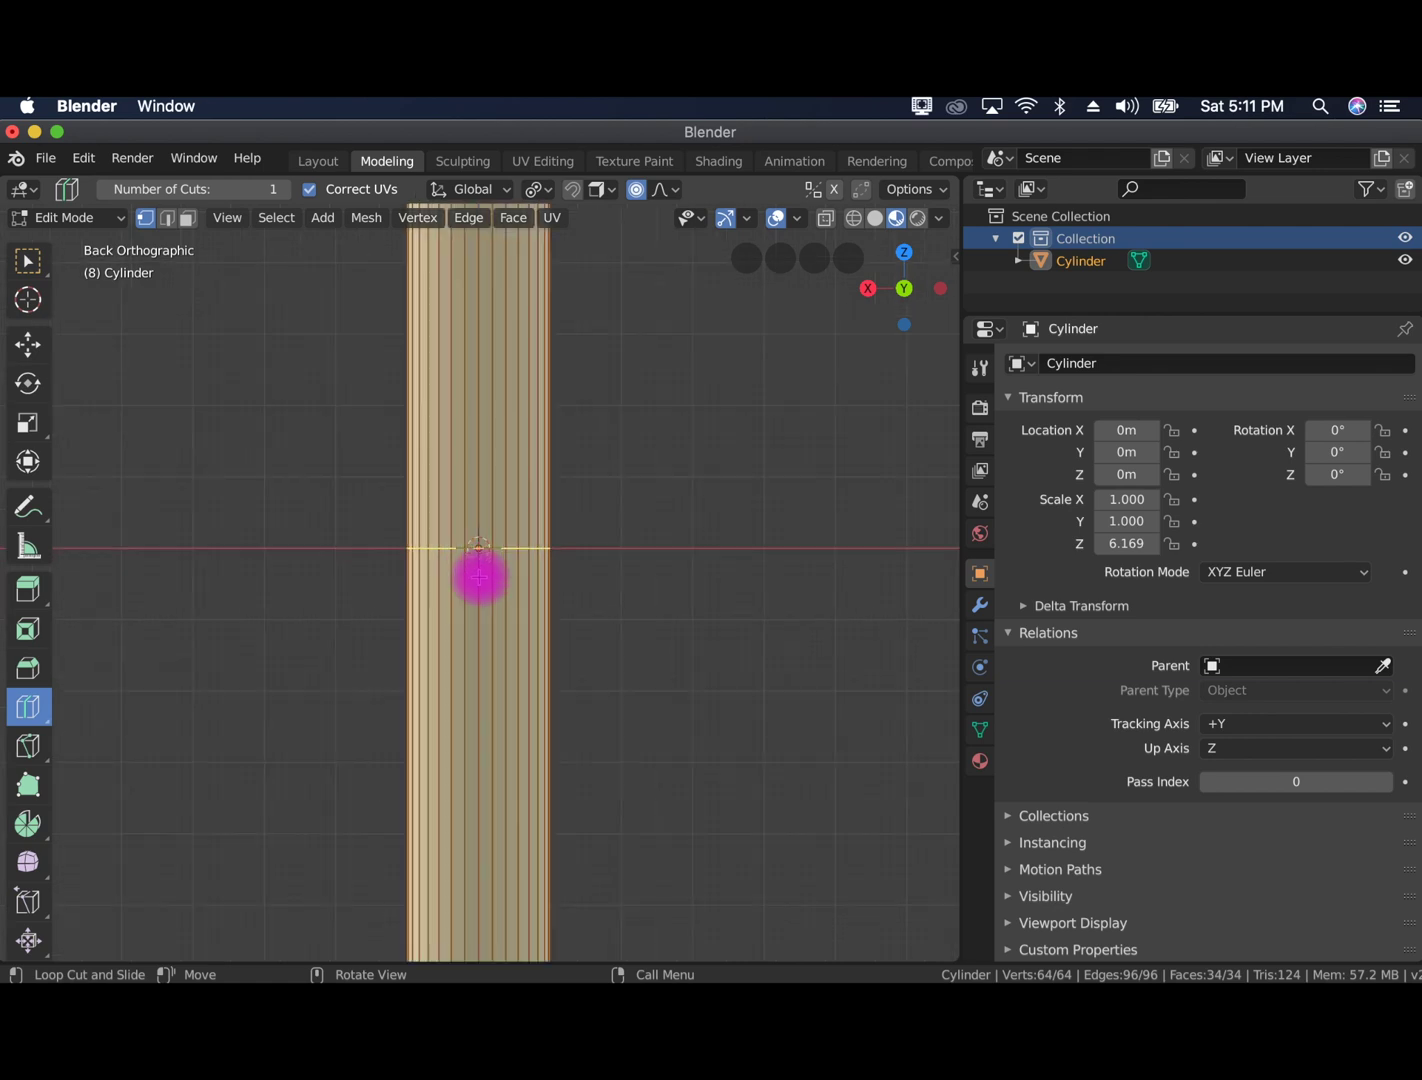
scroll(476, 575, down, 2)
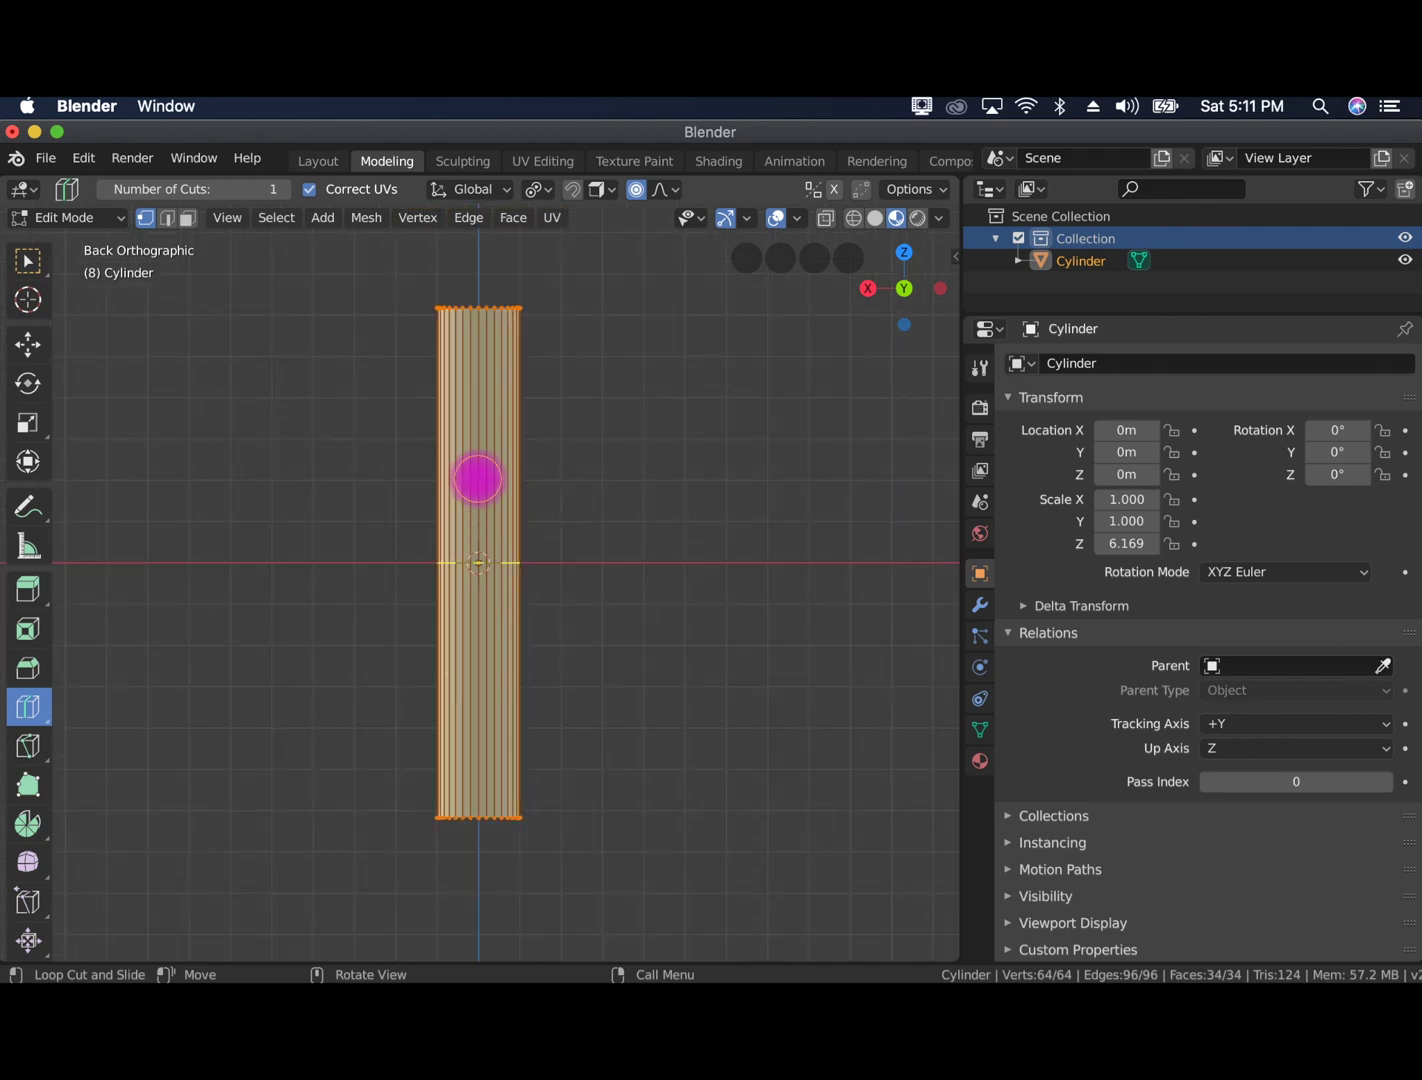
click(477, 460)
click(475, 437)
click(485, 375)
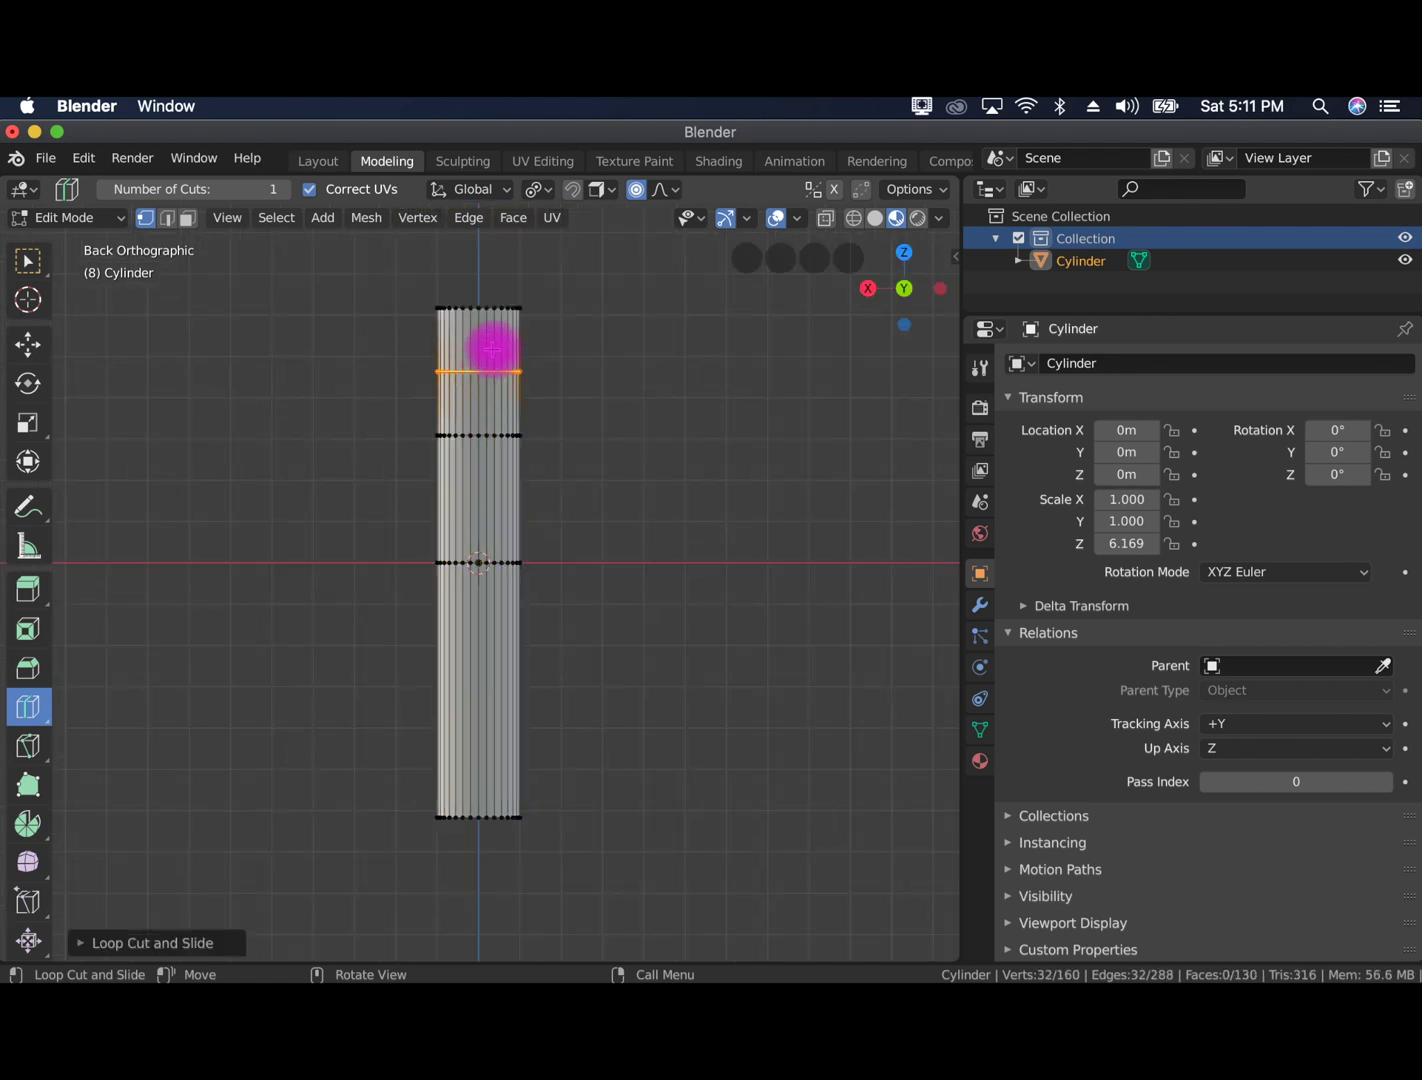
click(491, 348)
click(492, 410)
click(485, 510)
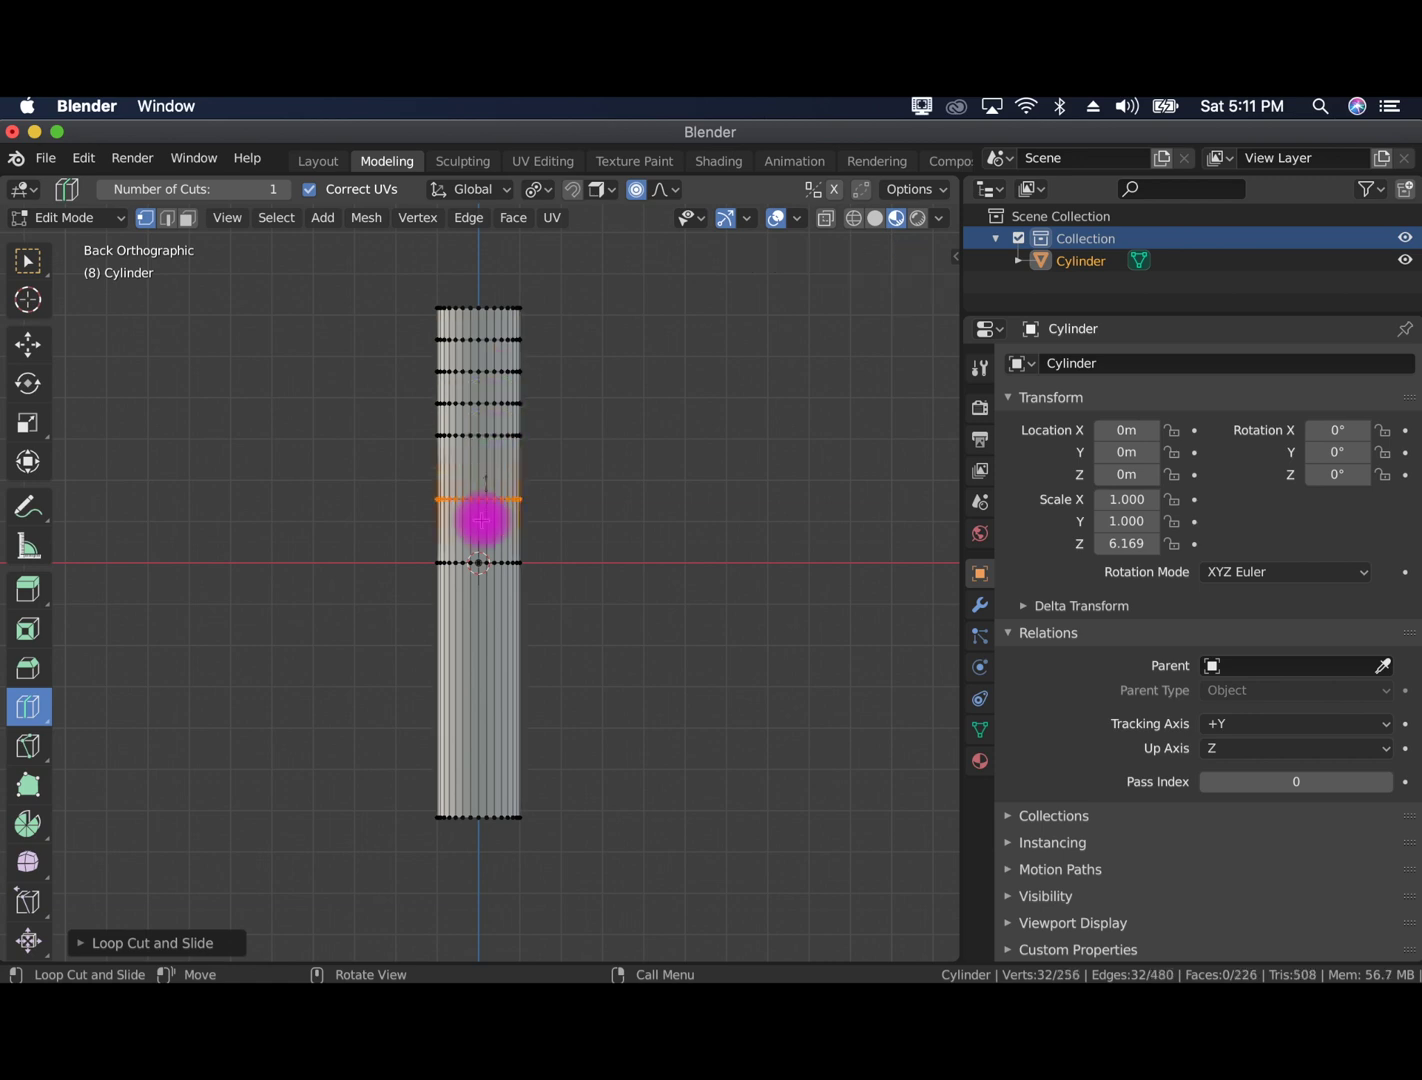
click(476, 626)
click(477, 612)
click(481, 788)
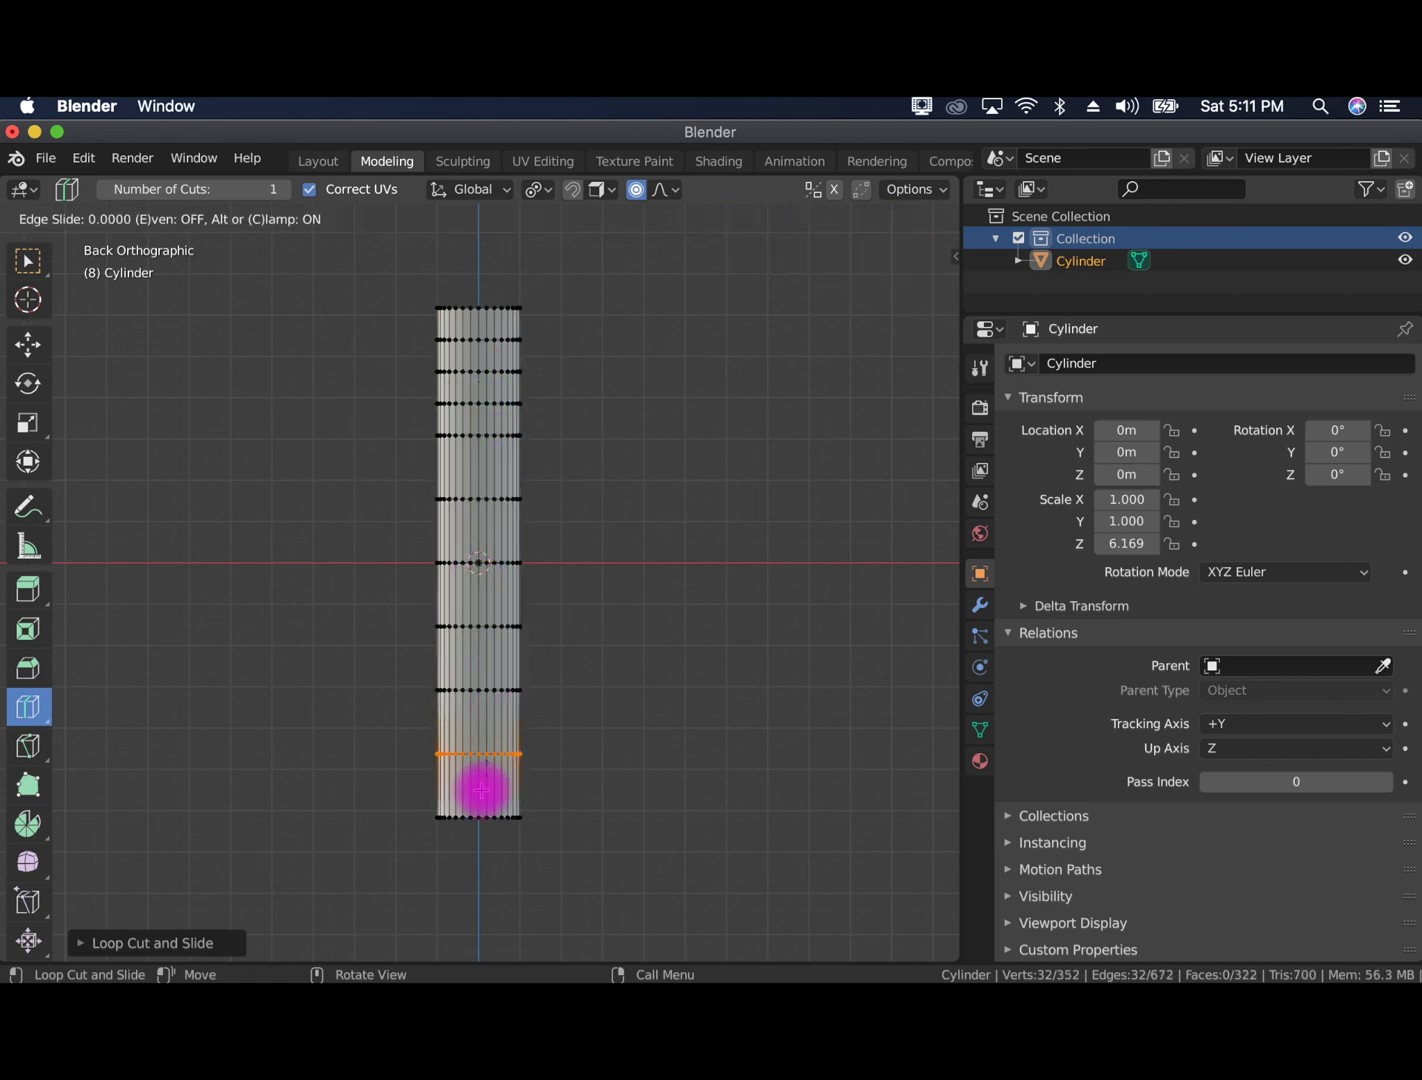
click(478, 790)
Add more evenly spaced loop cuts, packing extra rings near the cylinder's top
click(482, 712)
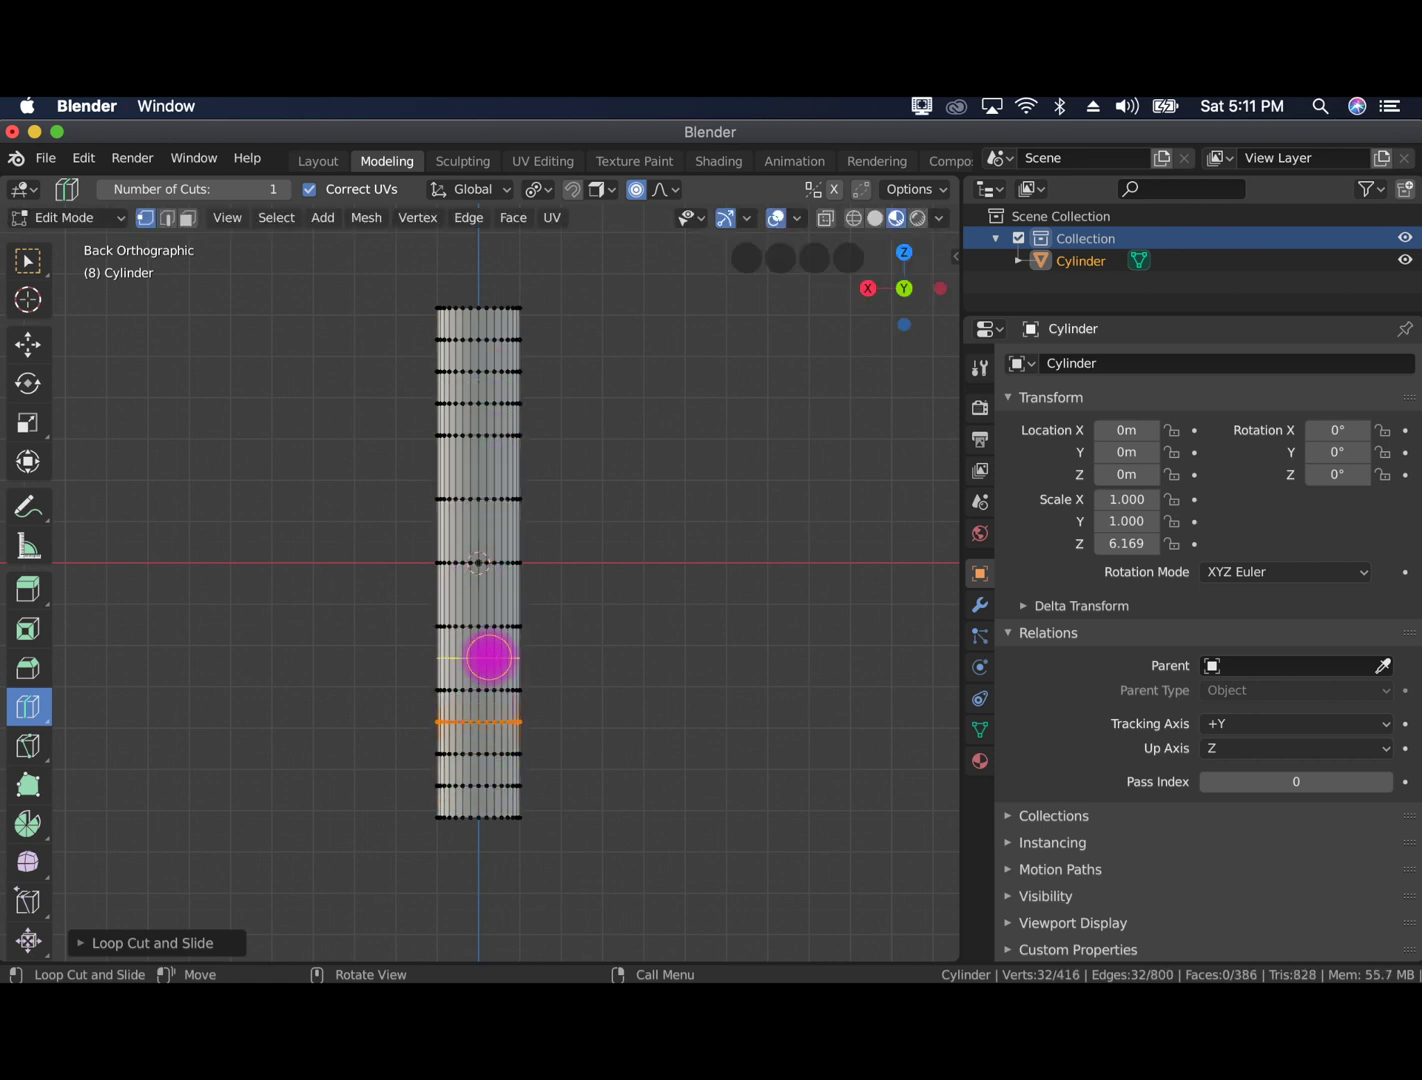
click(489, 658)
click(489, 597)
click(492, 533)
click(491, 468)
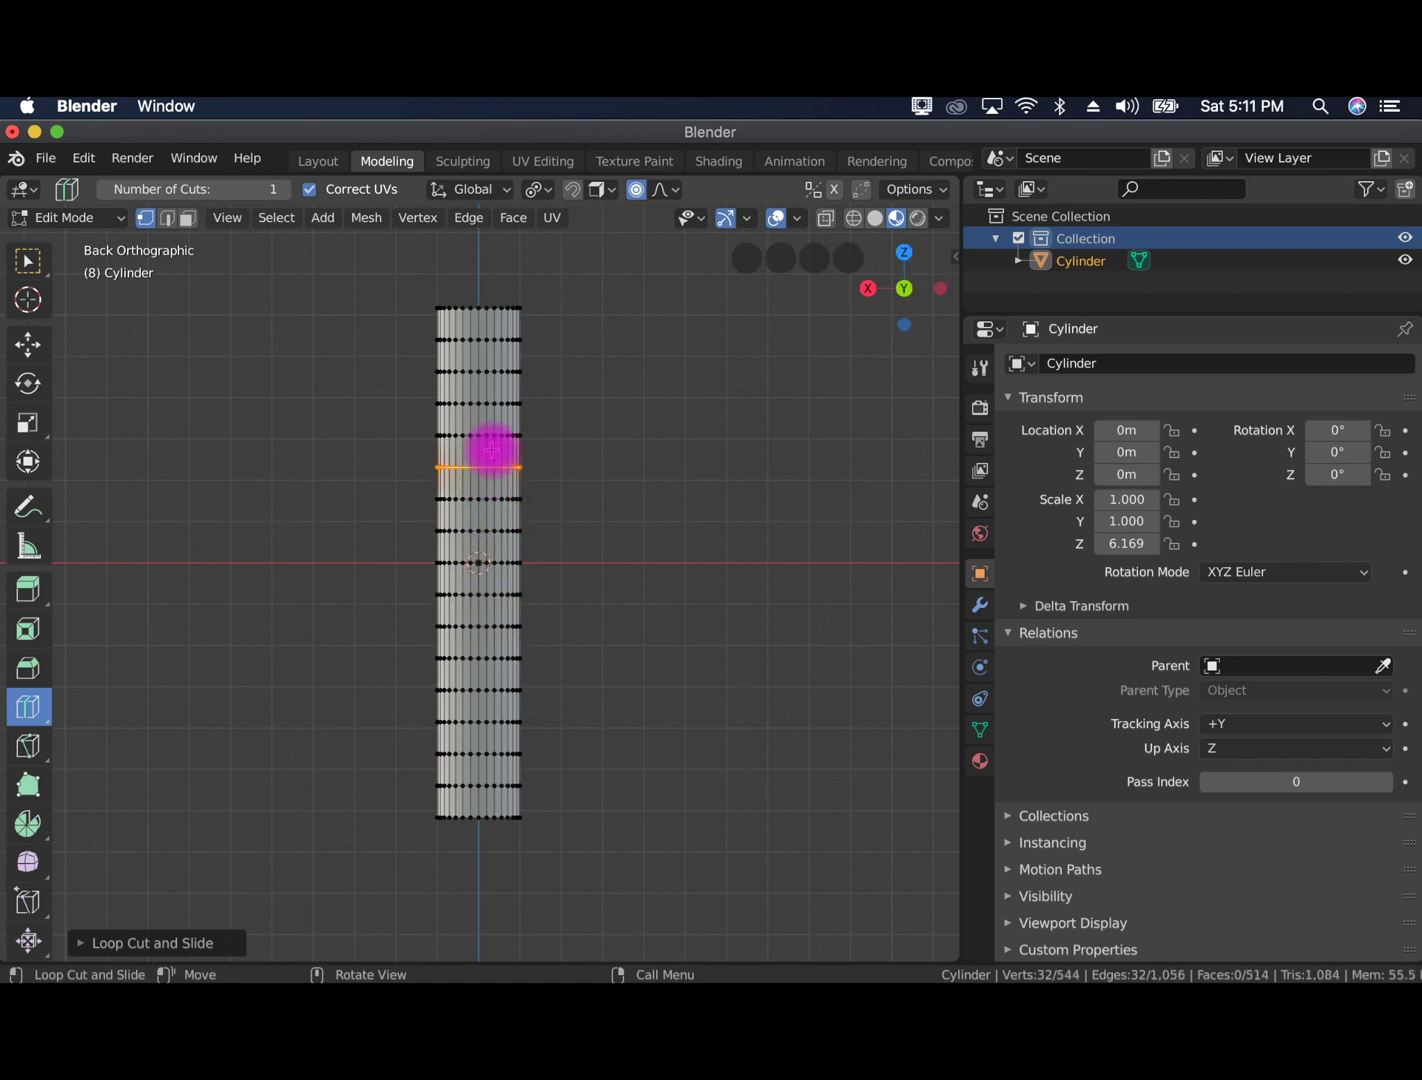
click(493, 421)
click(496, 387)
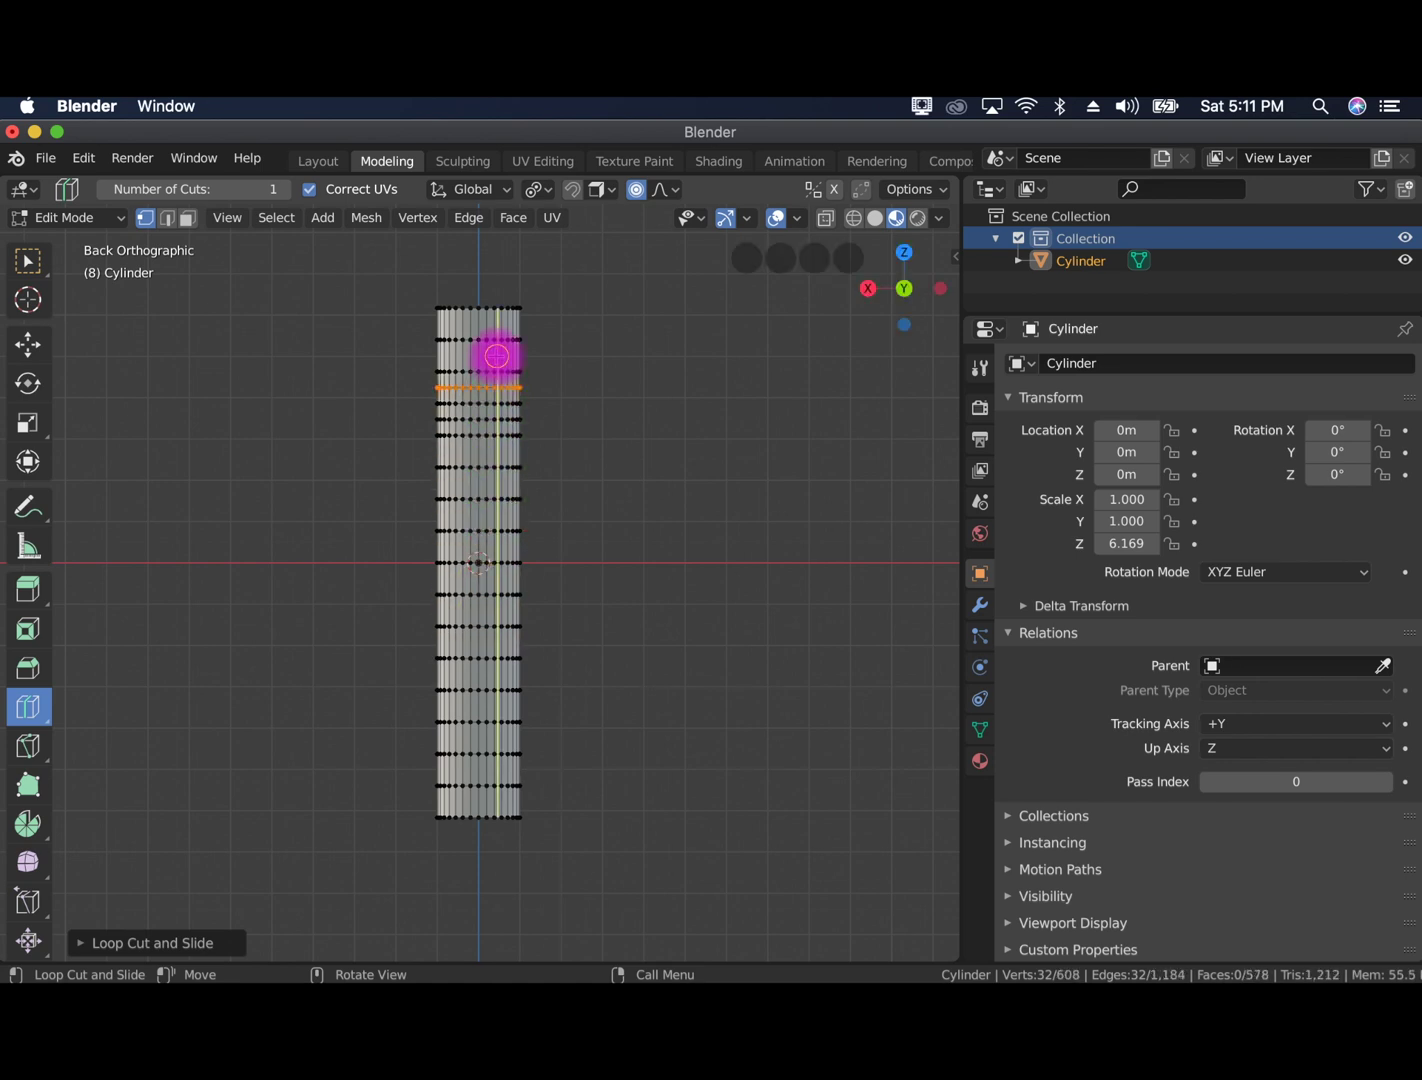
click(496, 356)
click(489, 322)
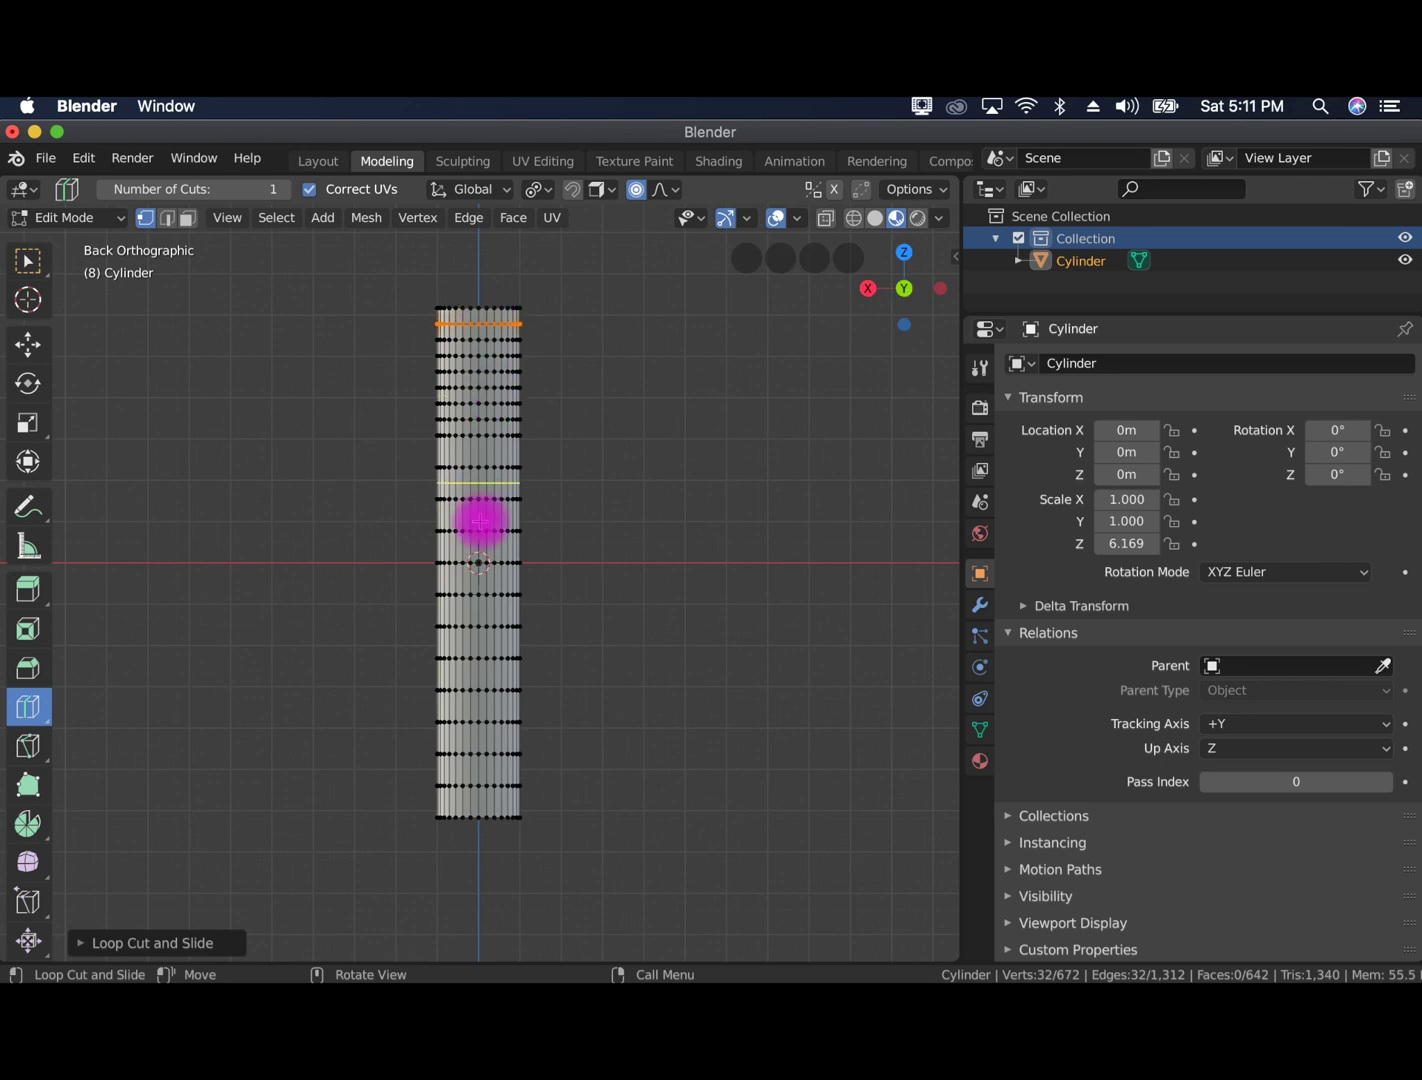
scroll(472, 530, up, 4)
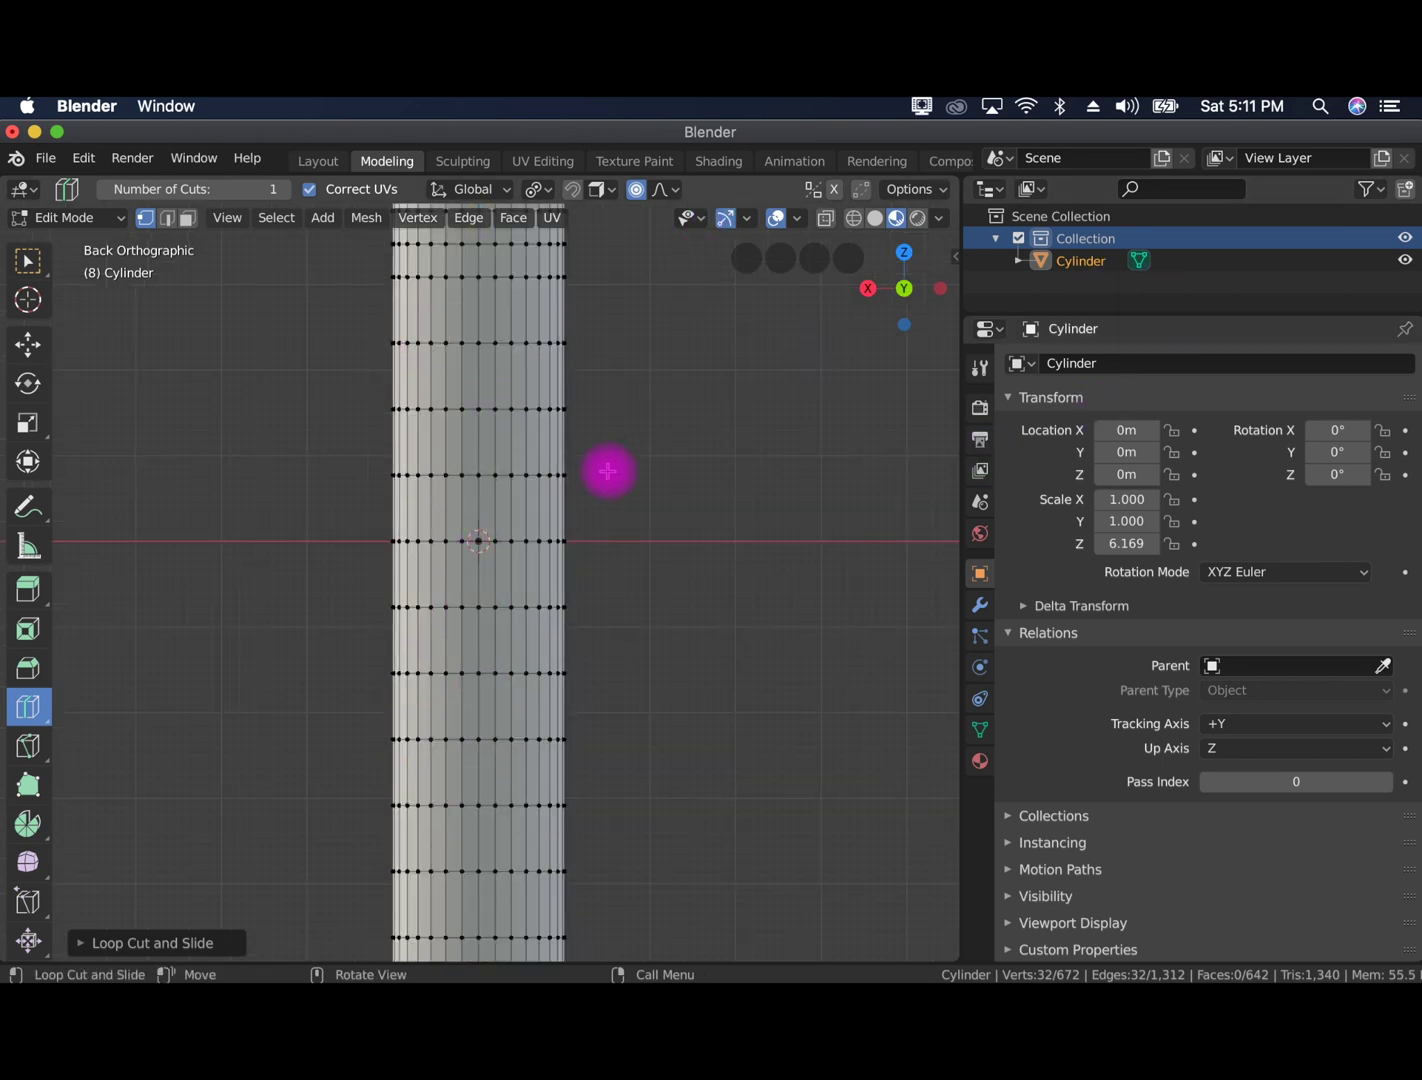
scroll(580, 465, down, 5)
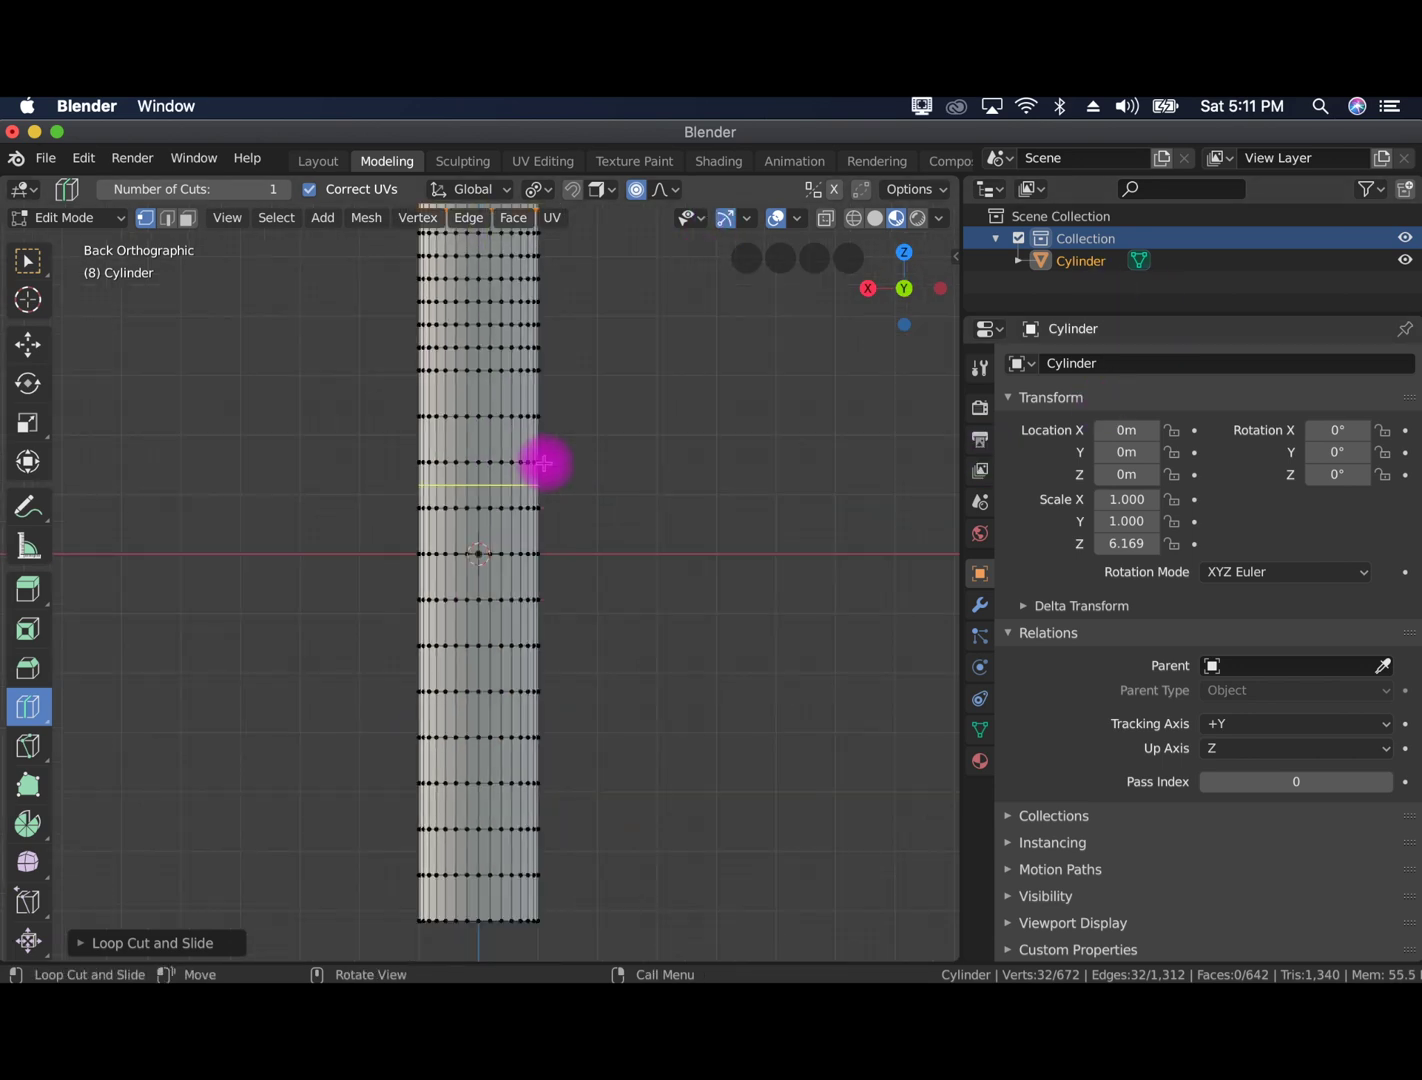
click(96, 216)
Return to Object Mode and rename the Cylinder object to 'mesh'
click(95, 239)
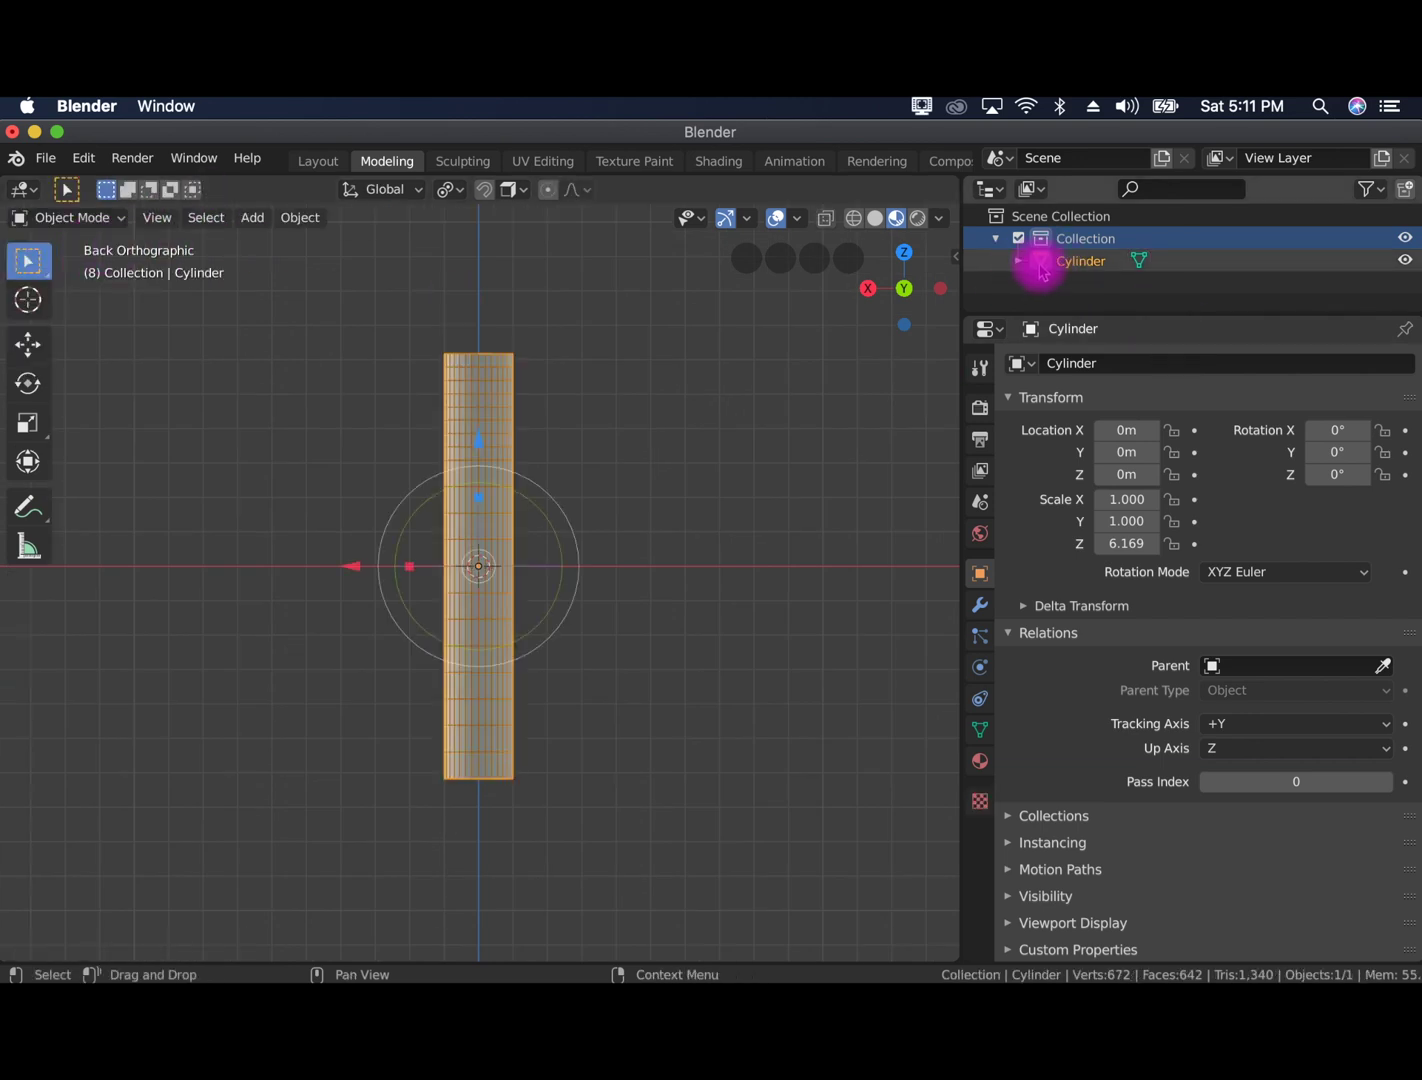
double_click(1085, 262)
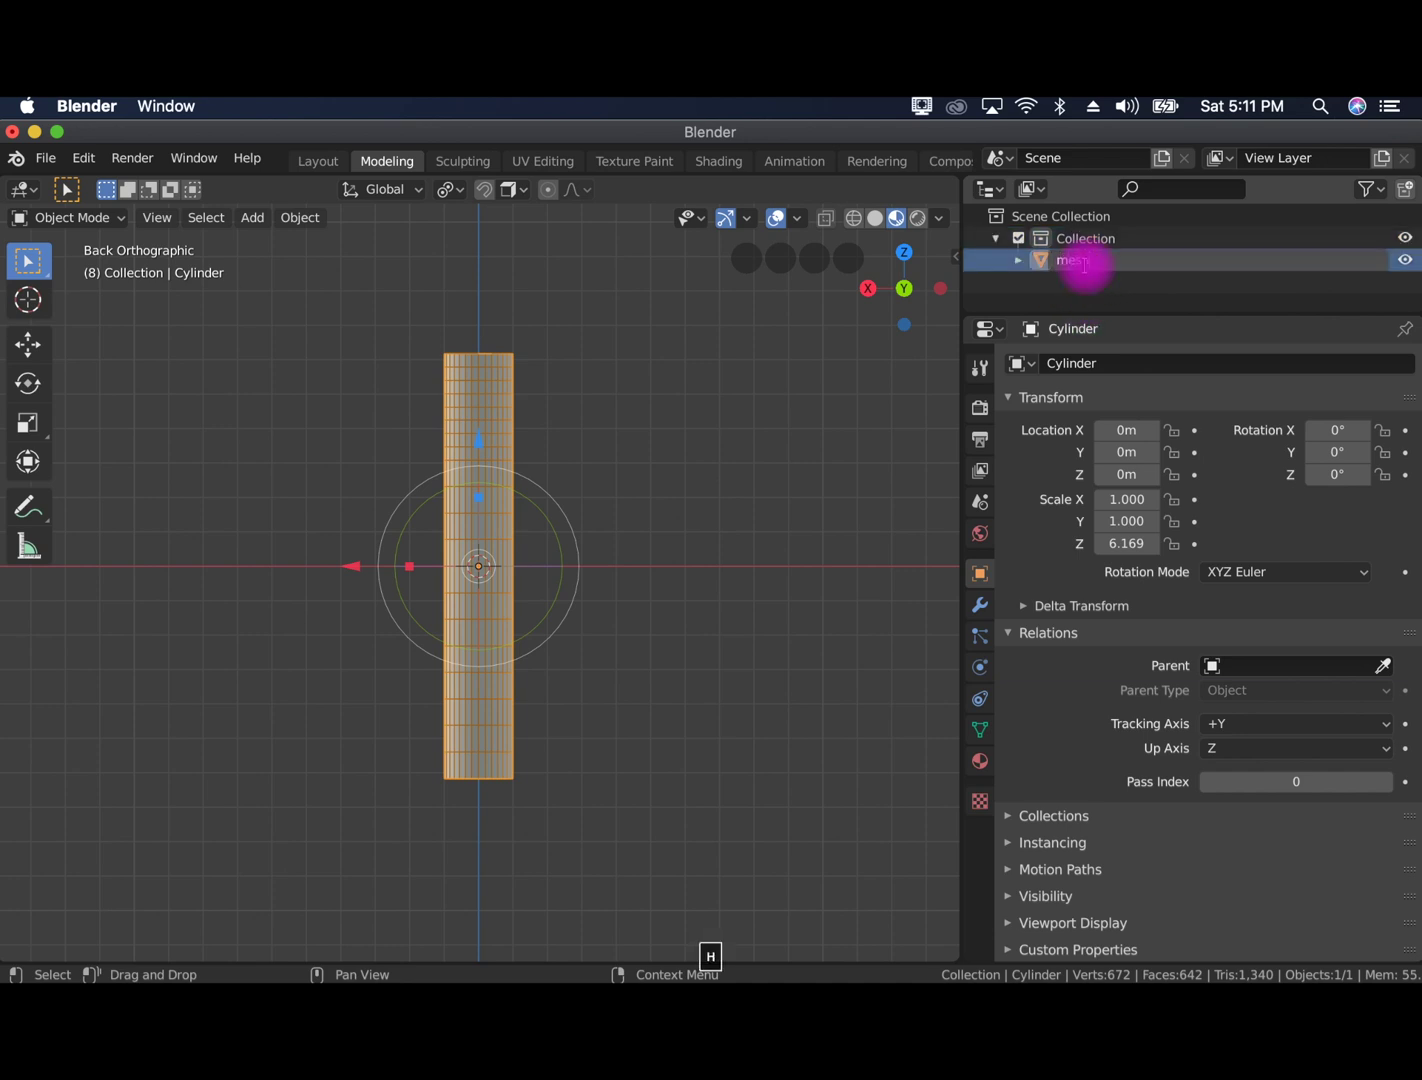
text(mesh)
key(Return)
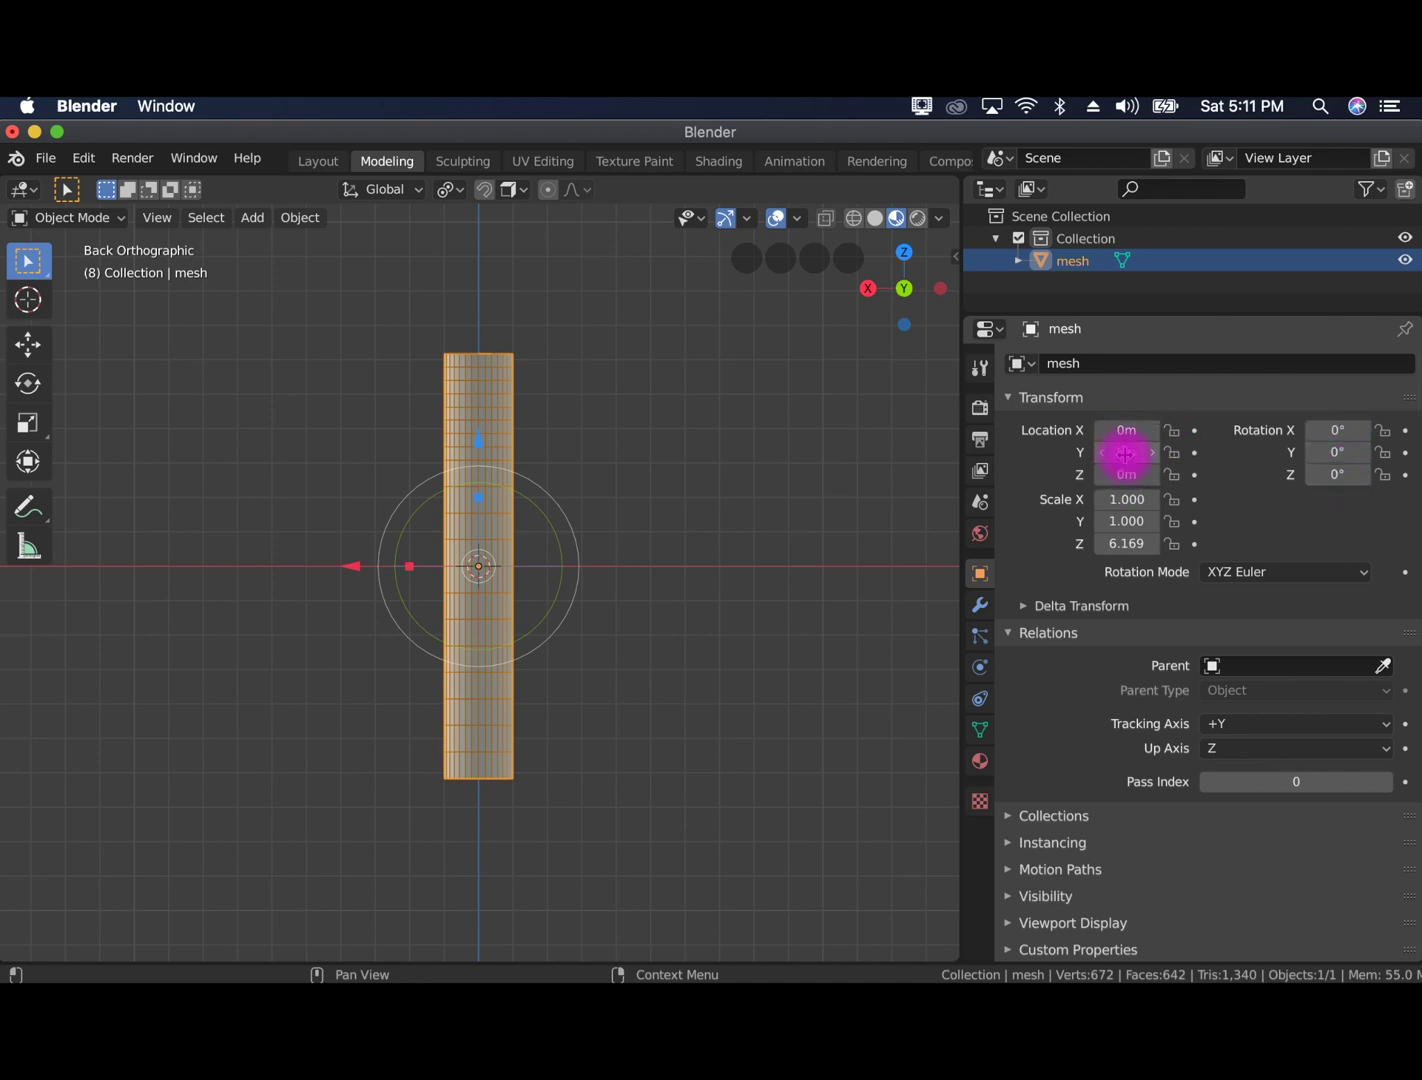
click(1018, 260)
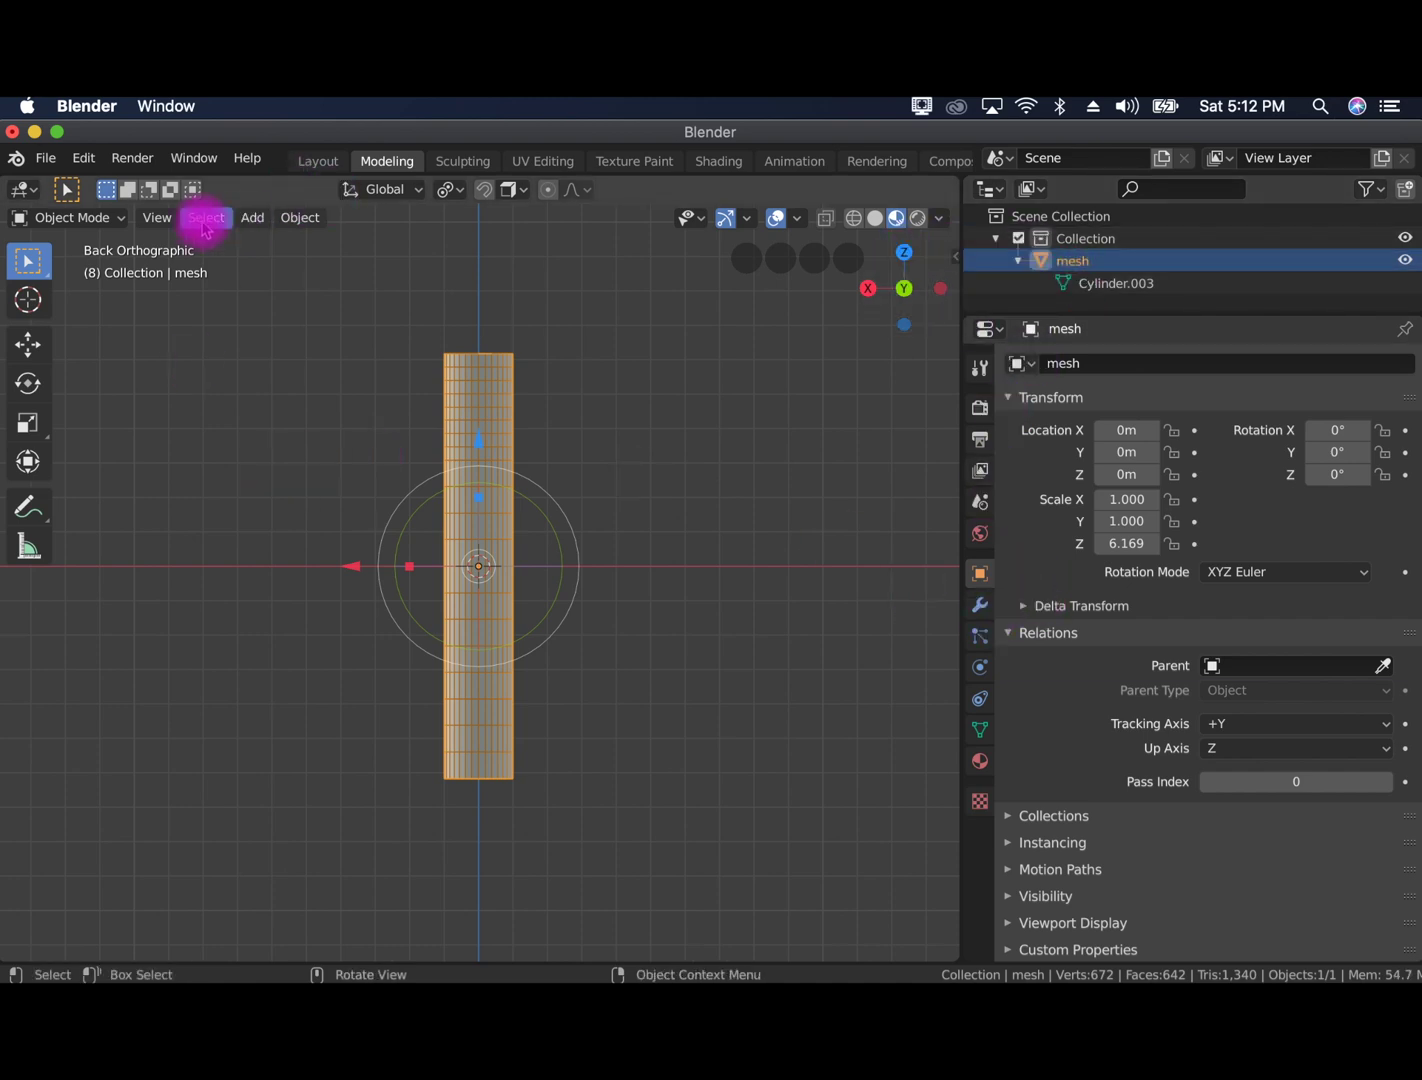
Add a Single Bone armature at the origin beside the mesh
click(247, 218)
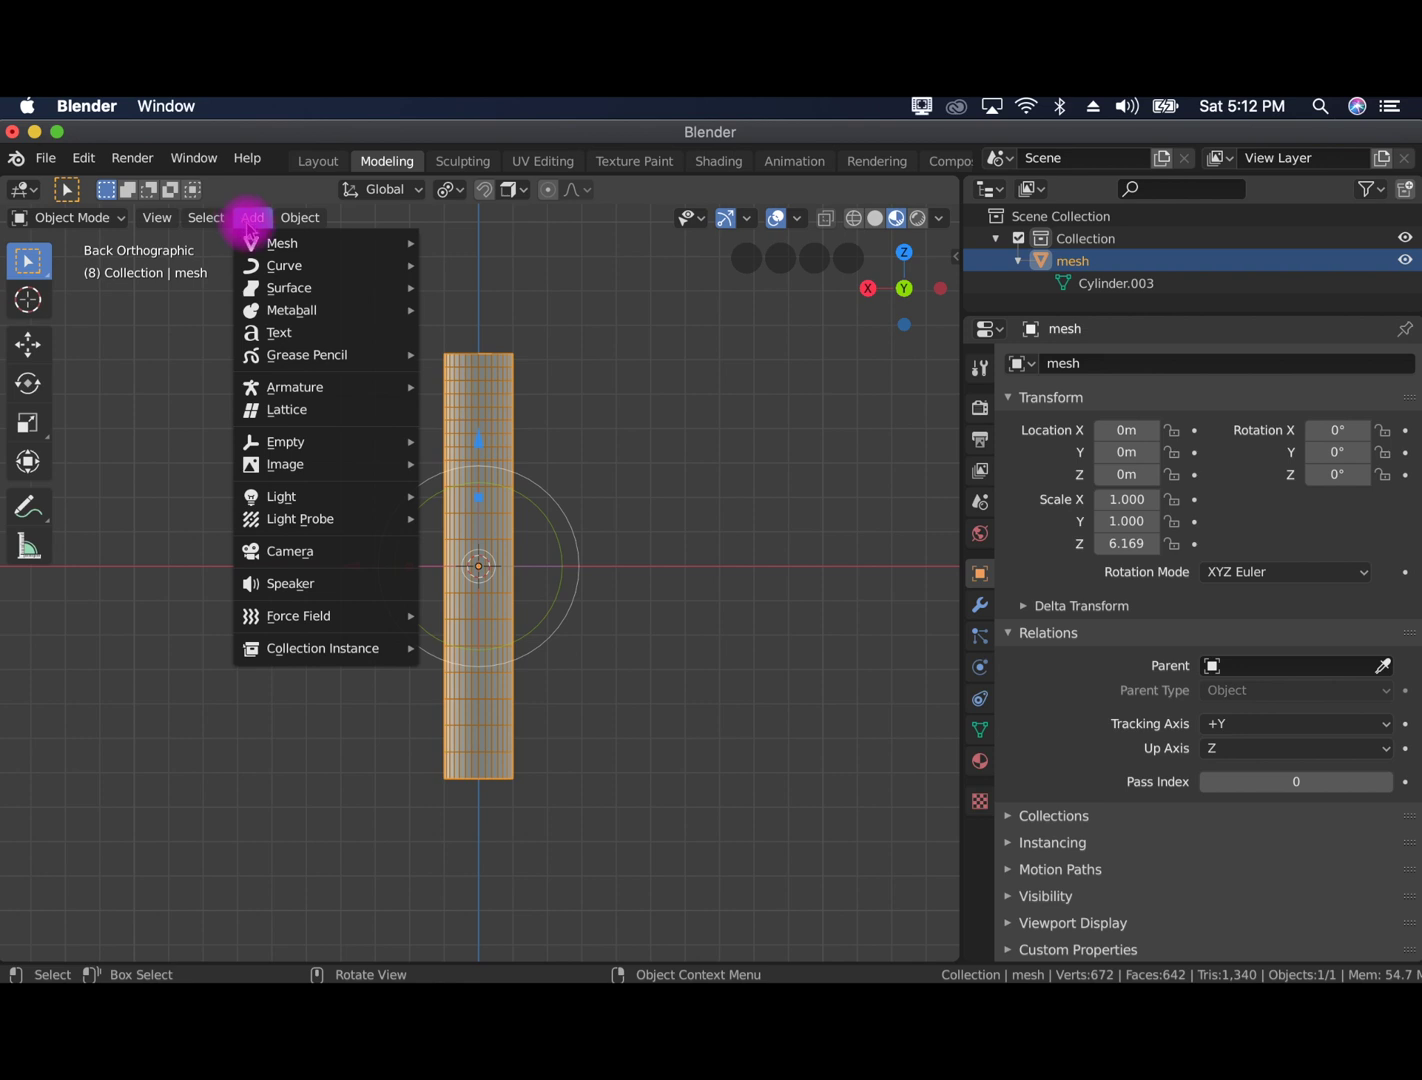
mouse_move(274, 256)
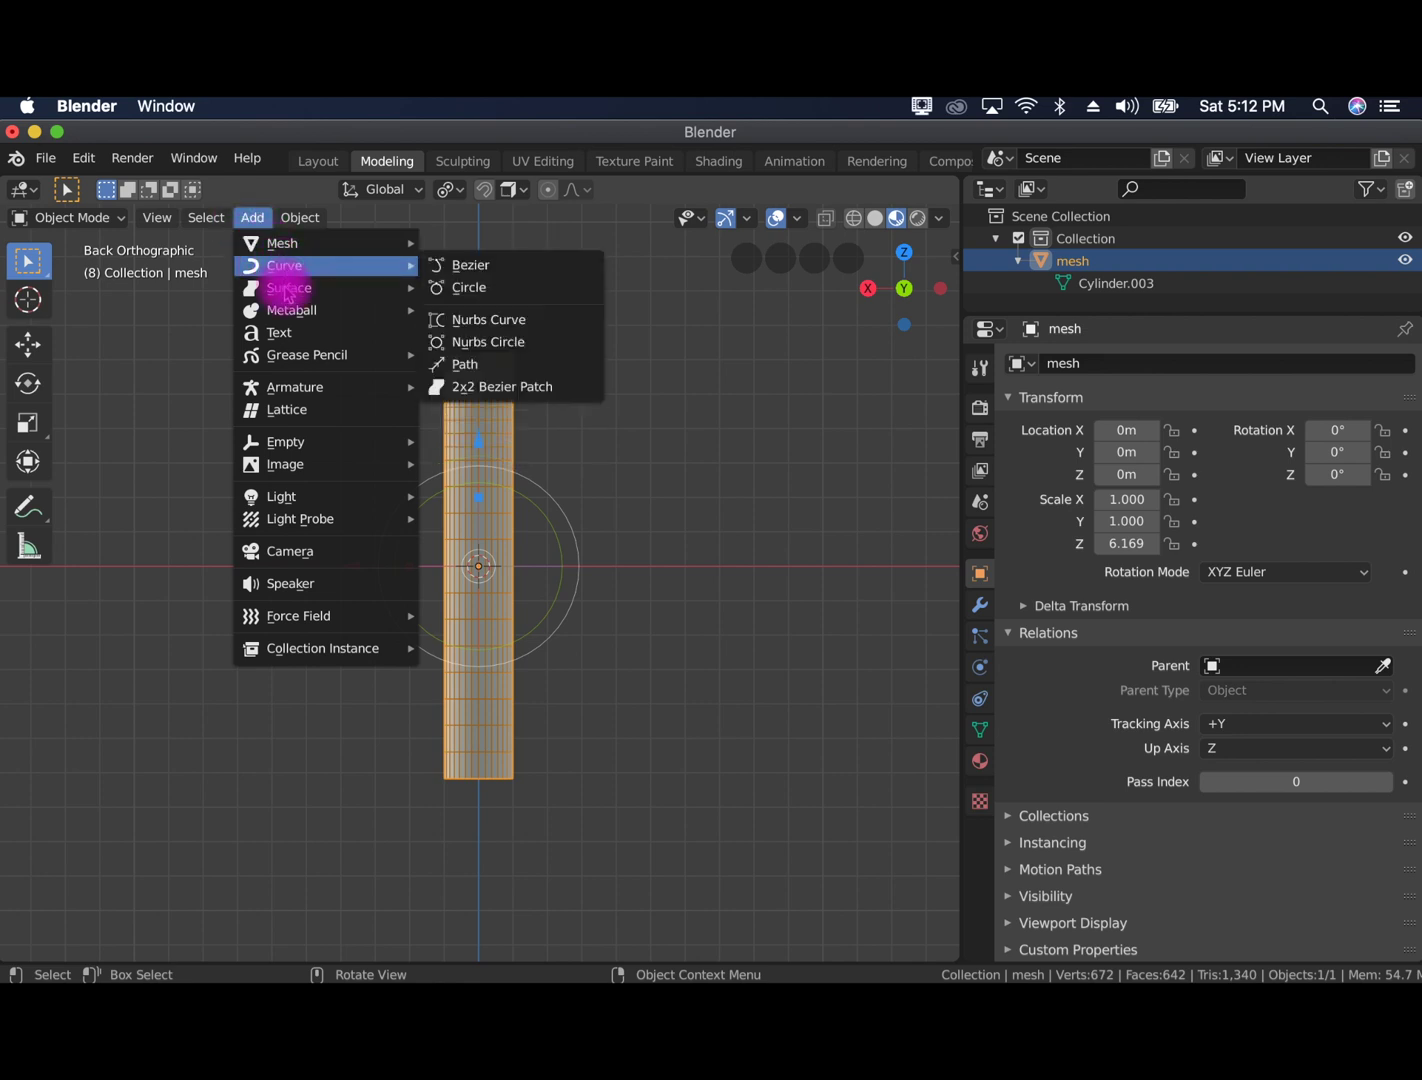
mouse_move(294, 392)
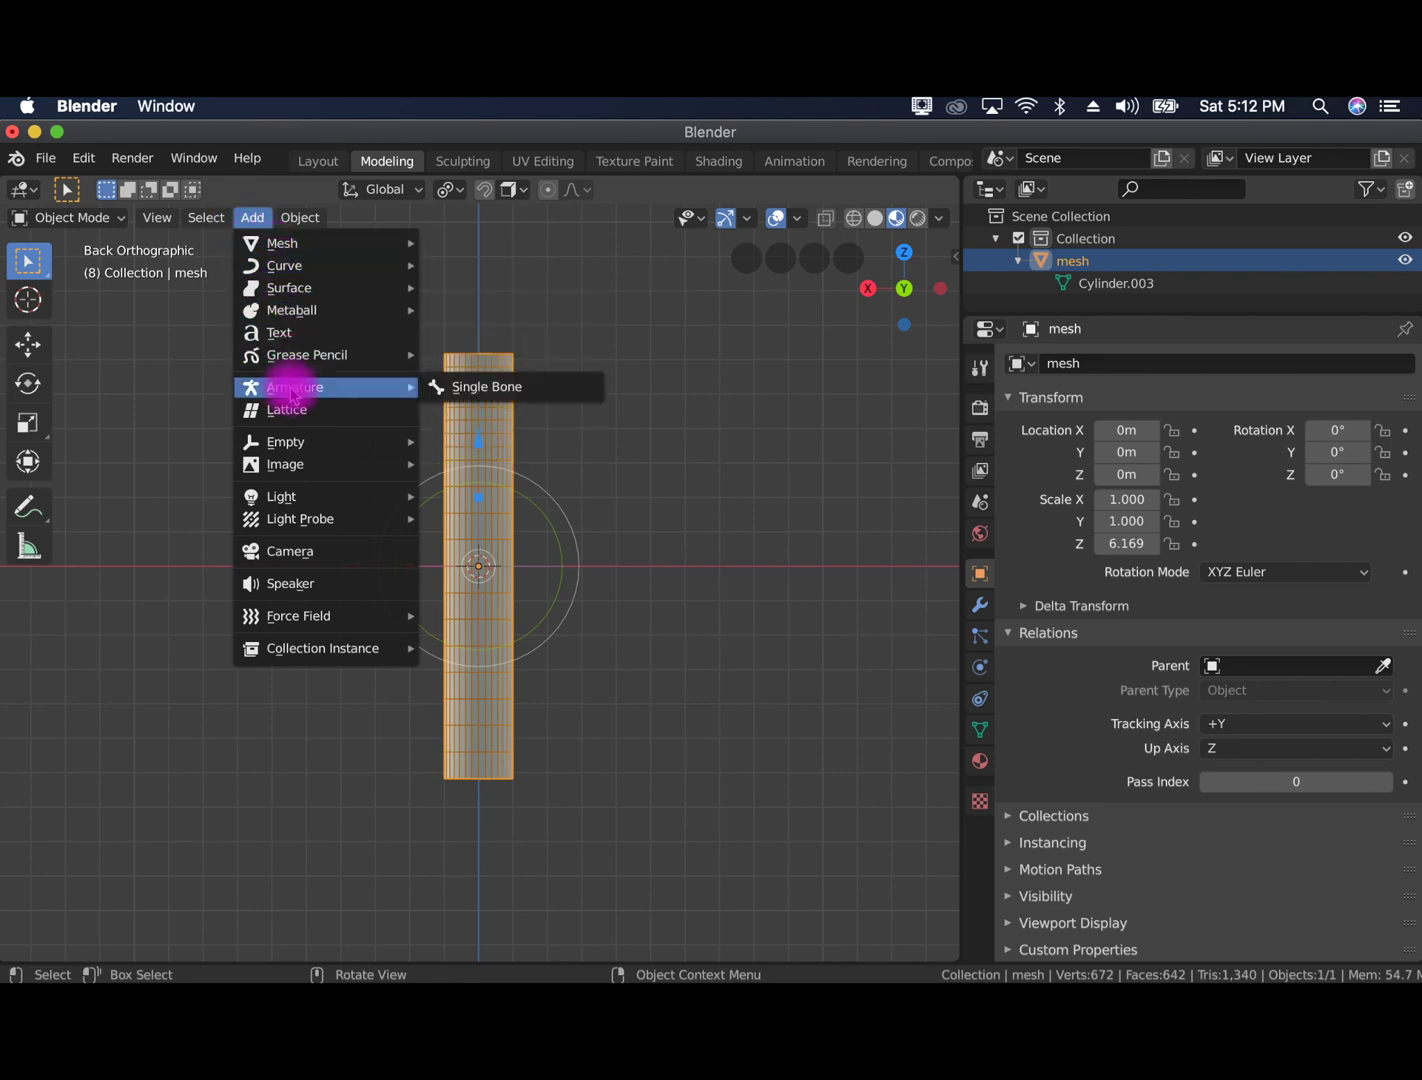
click(496, 393)
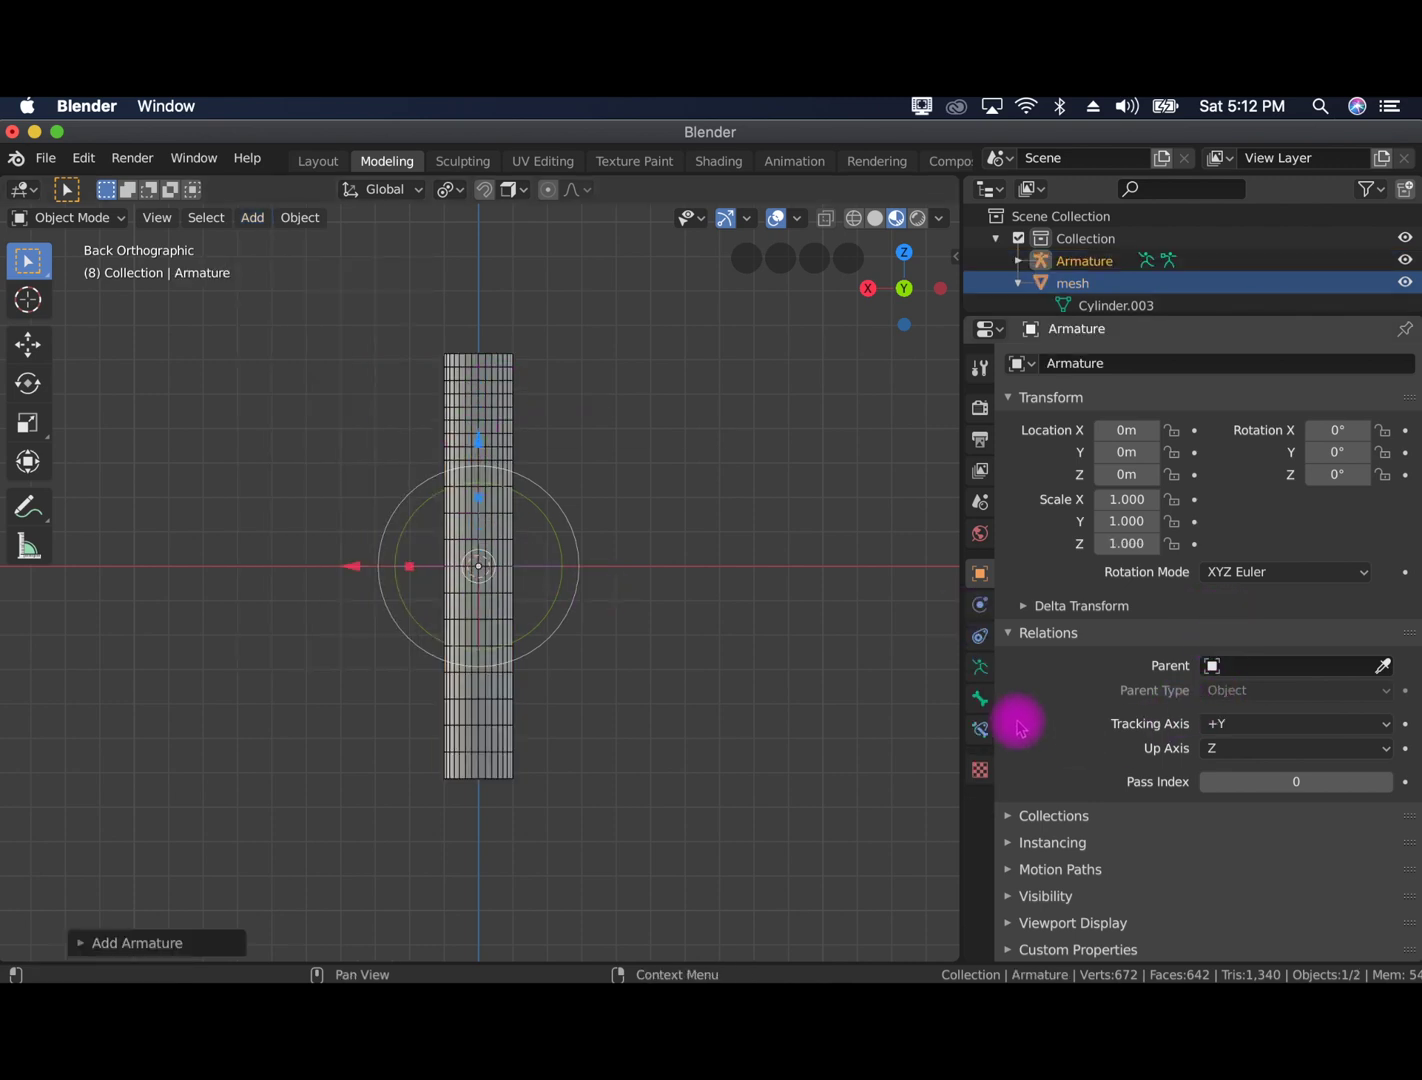
click(981, 701)
Enable In Front in the armature's Viewport Display so the bone shows through the mesh
click(979, 668)
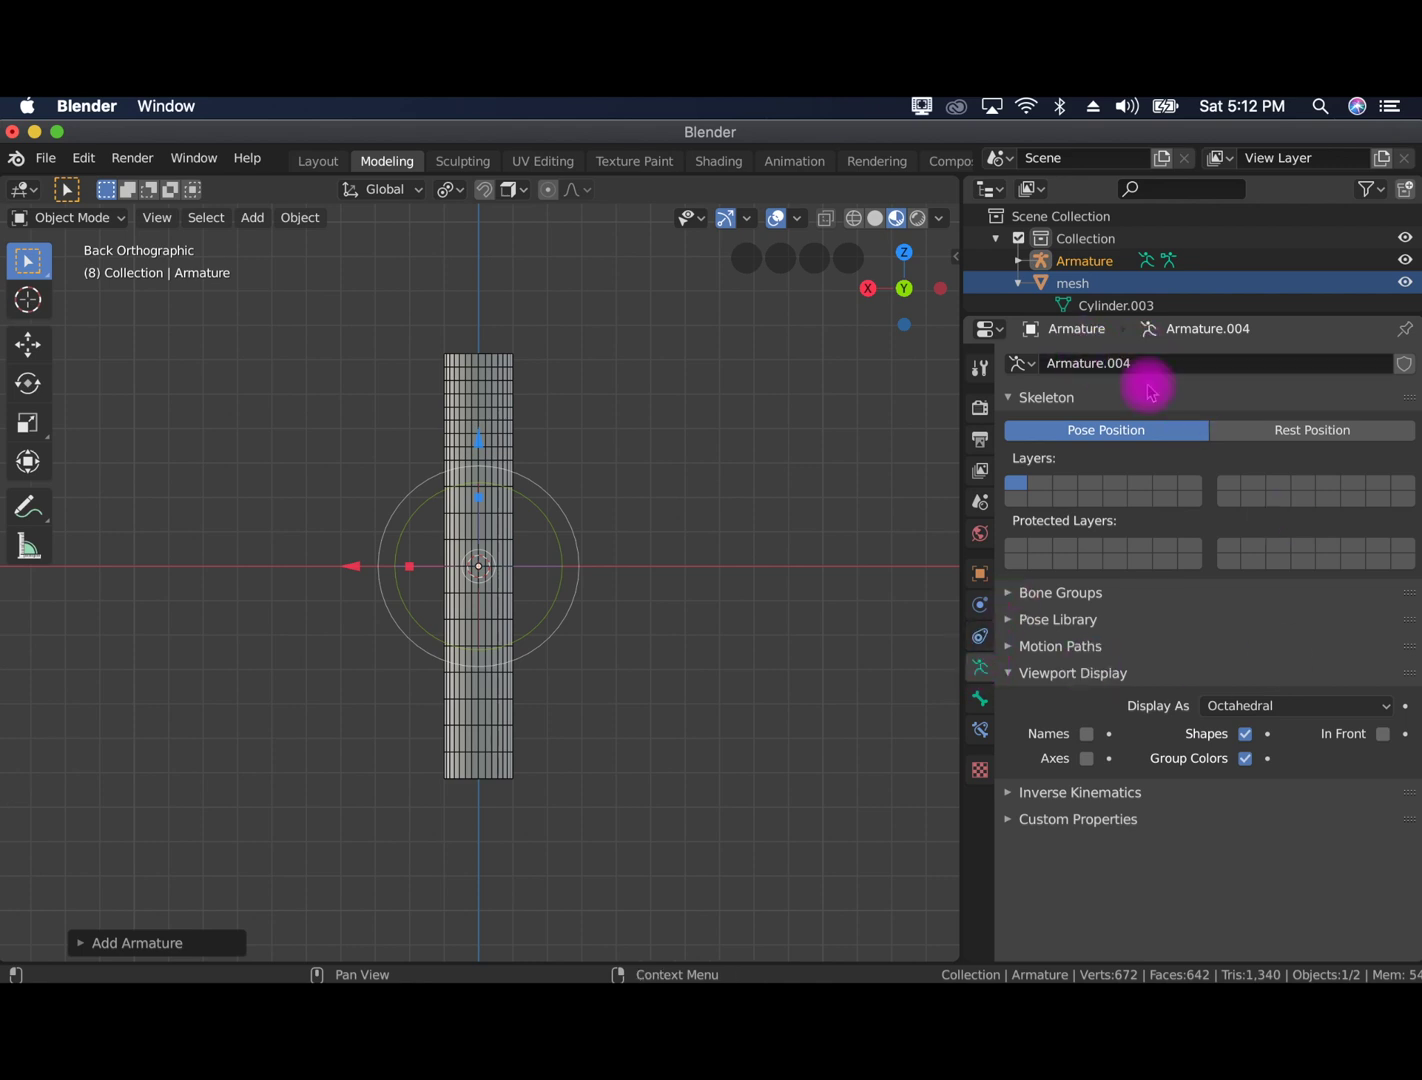
click(1016, 672)
click(1026, 680)
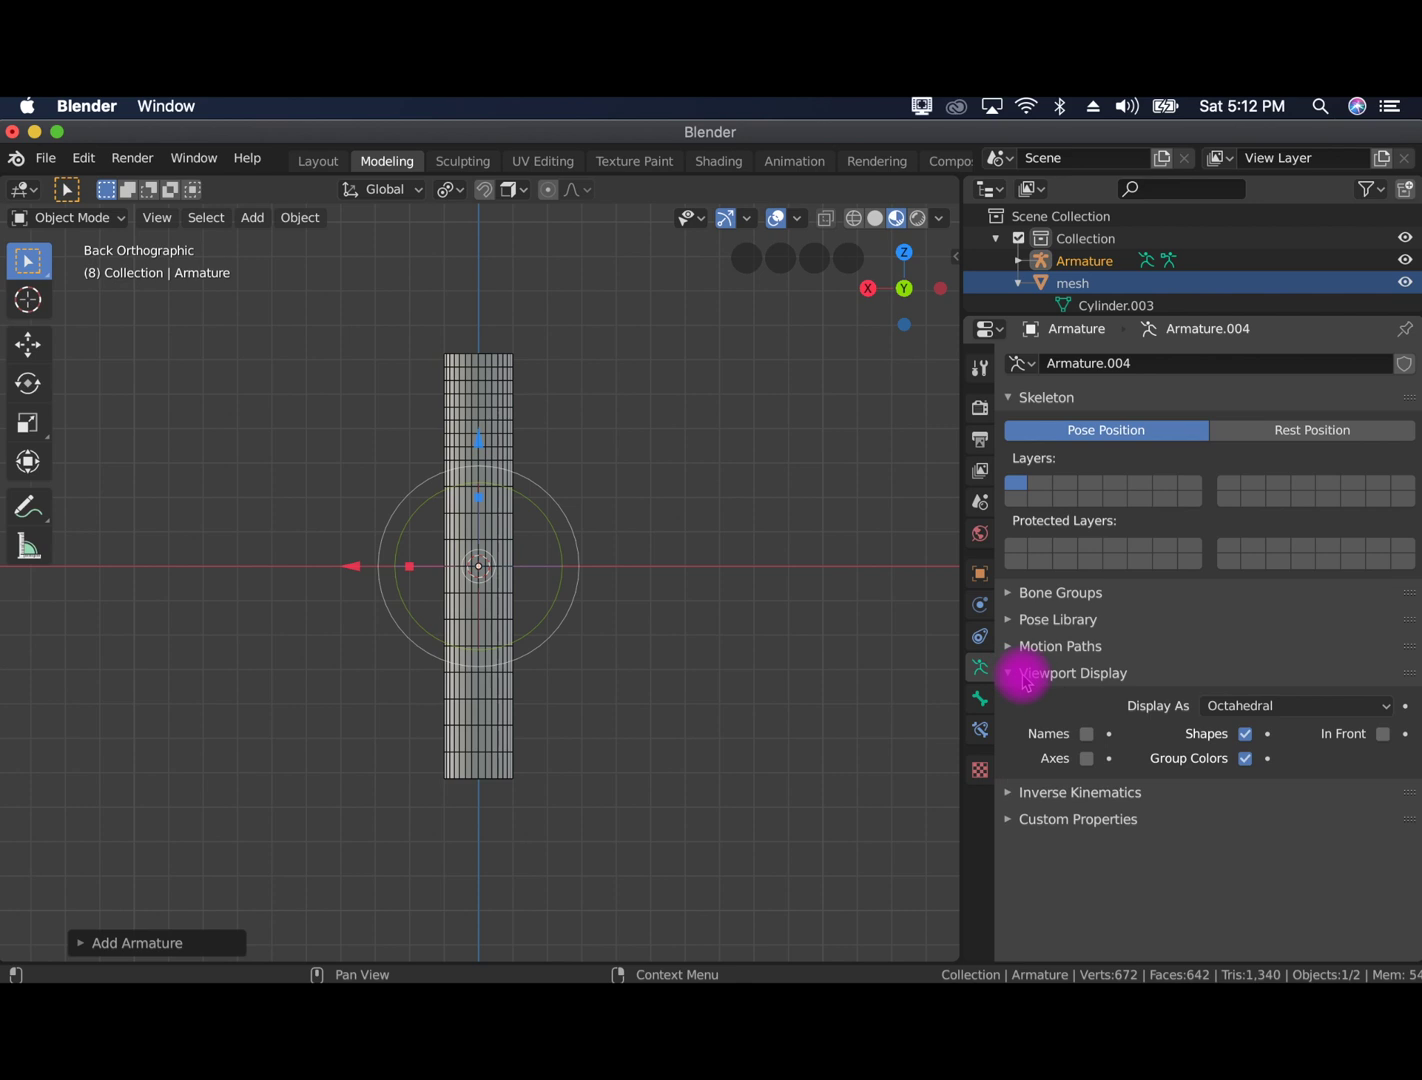
click(1385, 735)
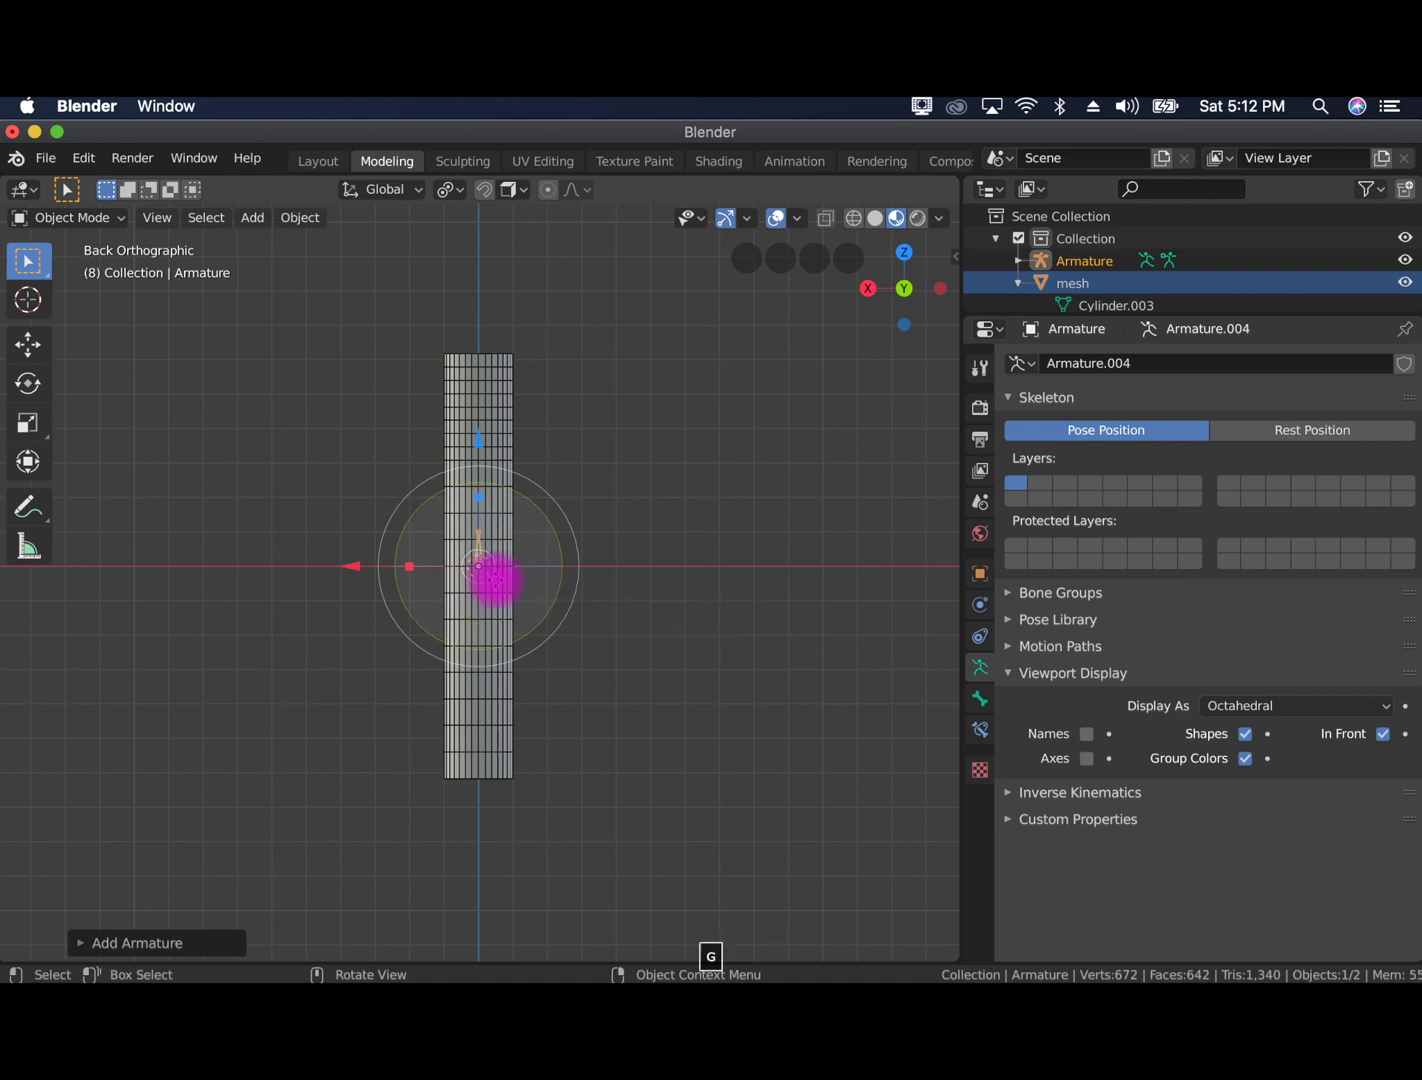
Move the armature down along Z so its bone starts at the cylinder's bottom end
key(g)
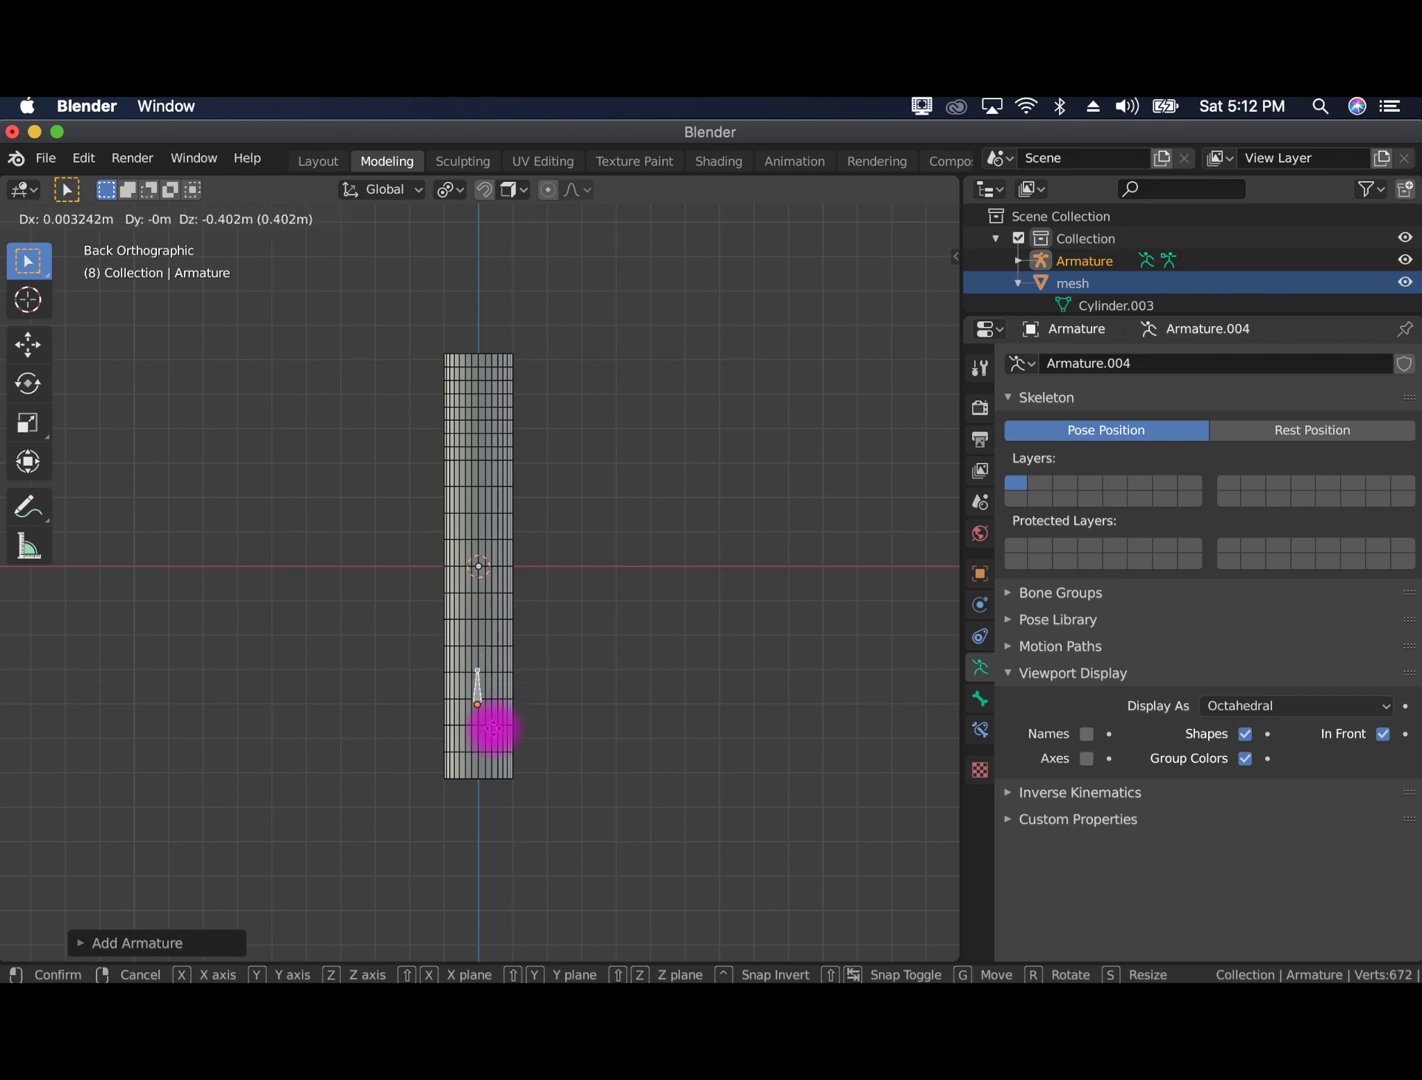
key(z)
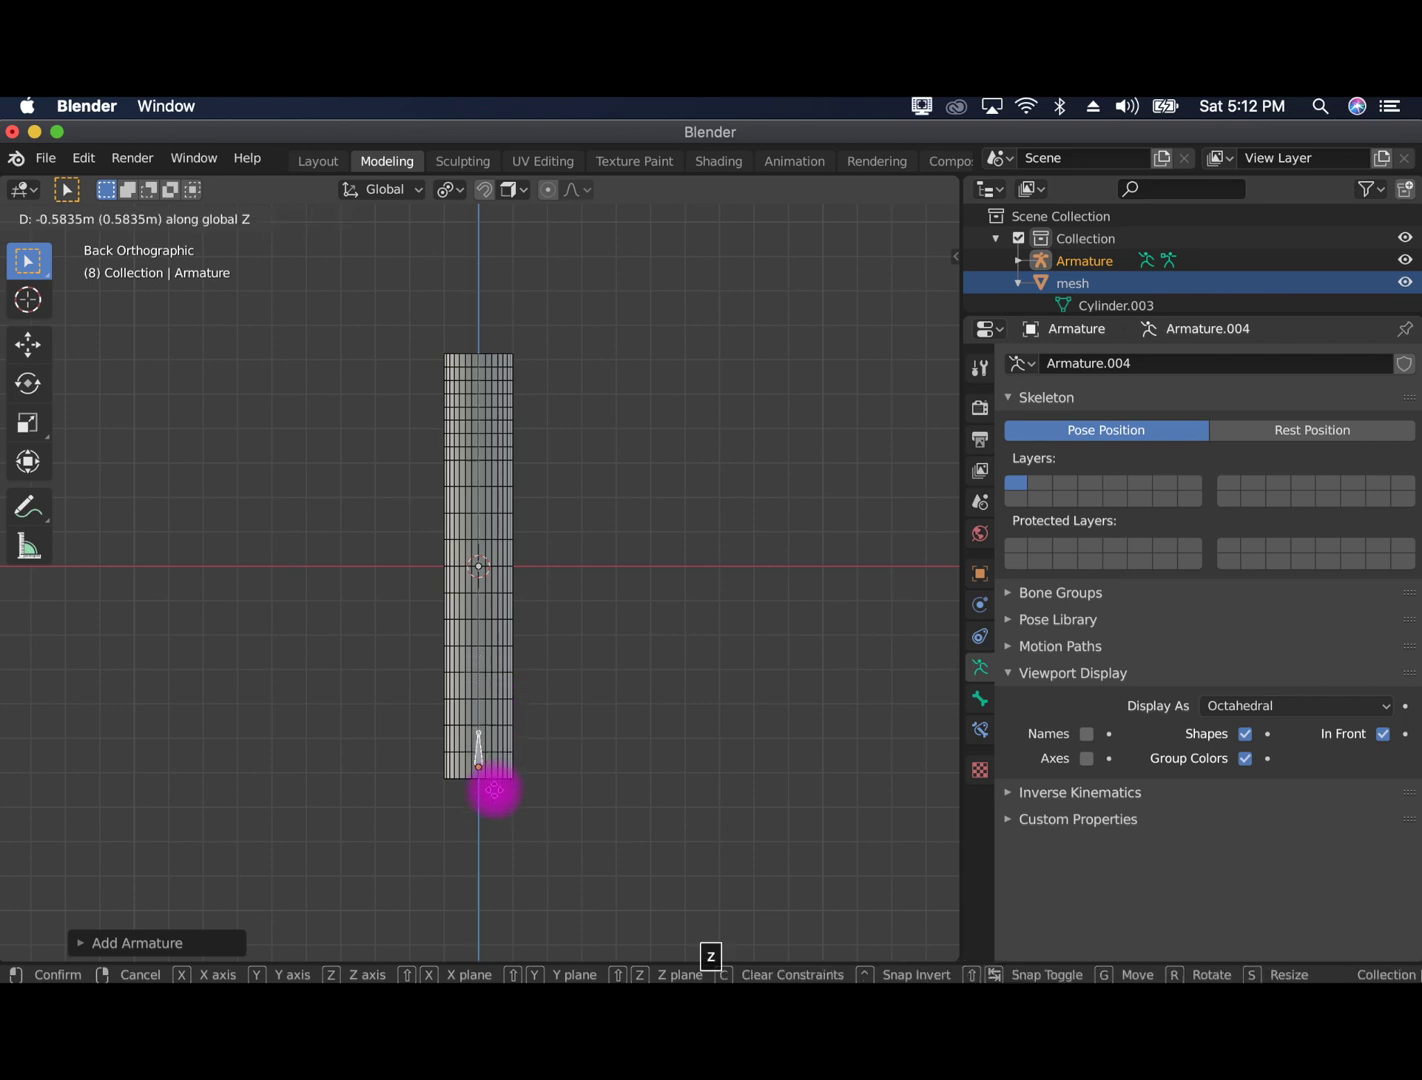
click(496, 796)
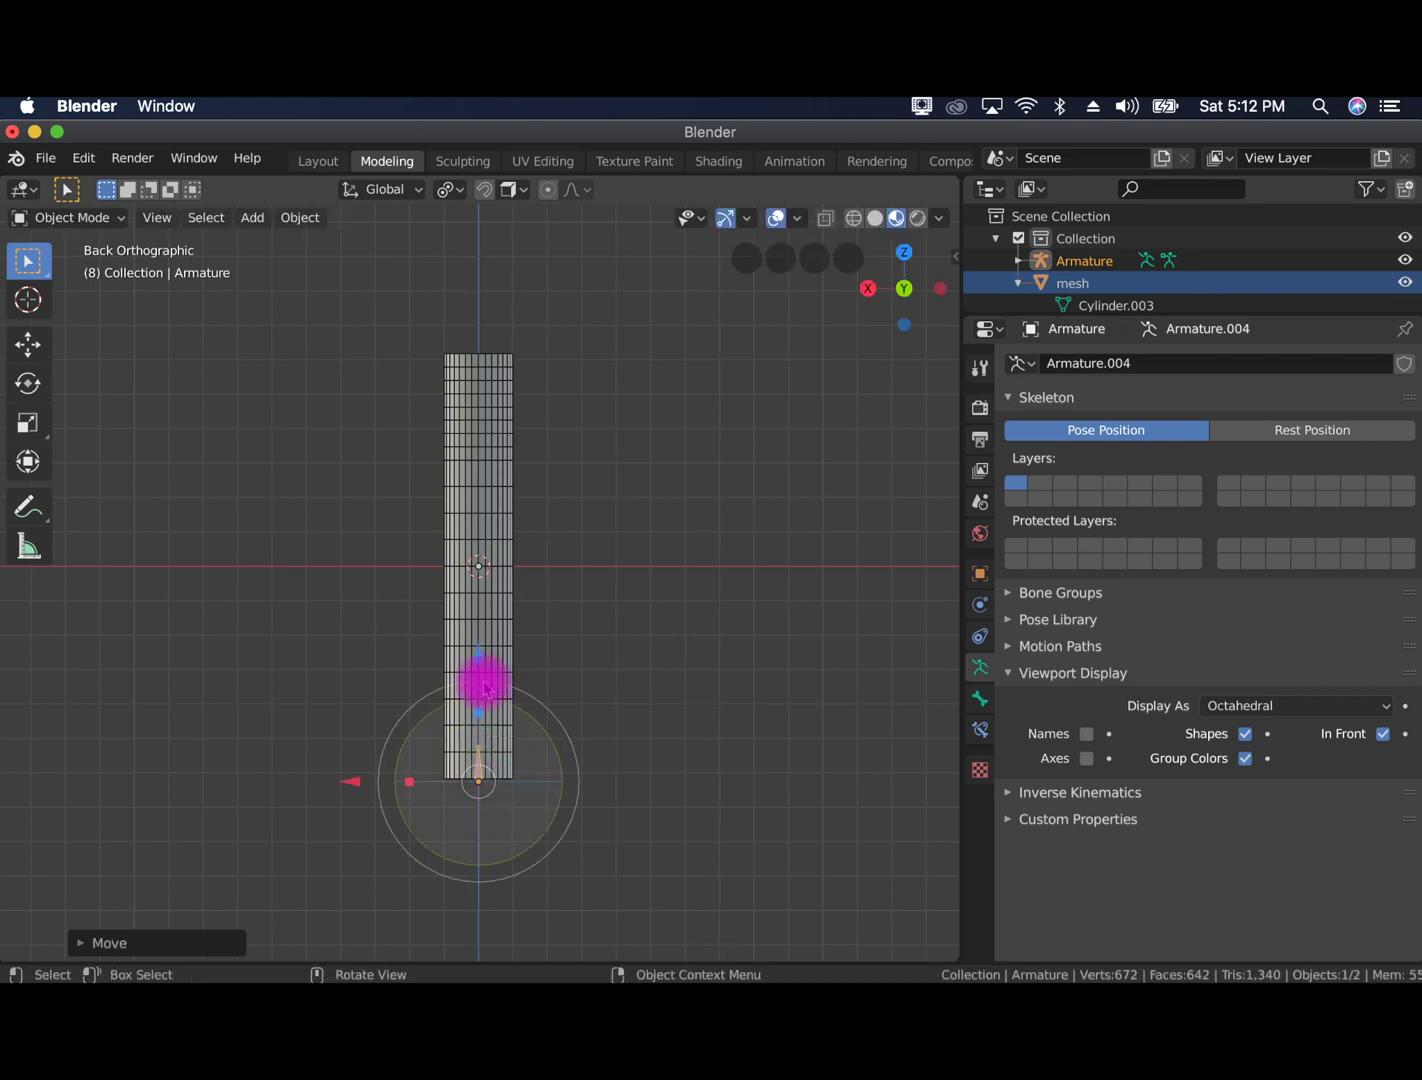
key(g)
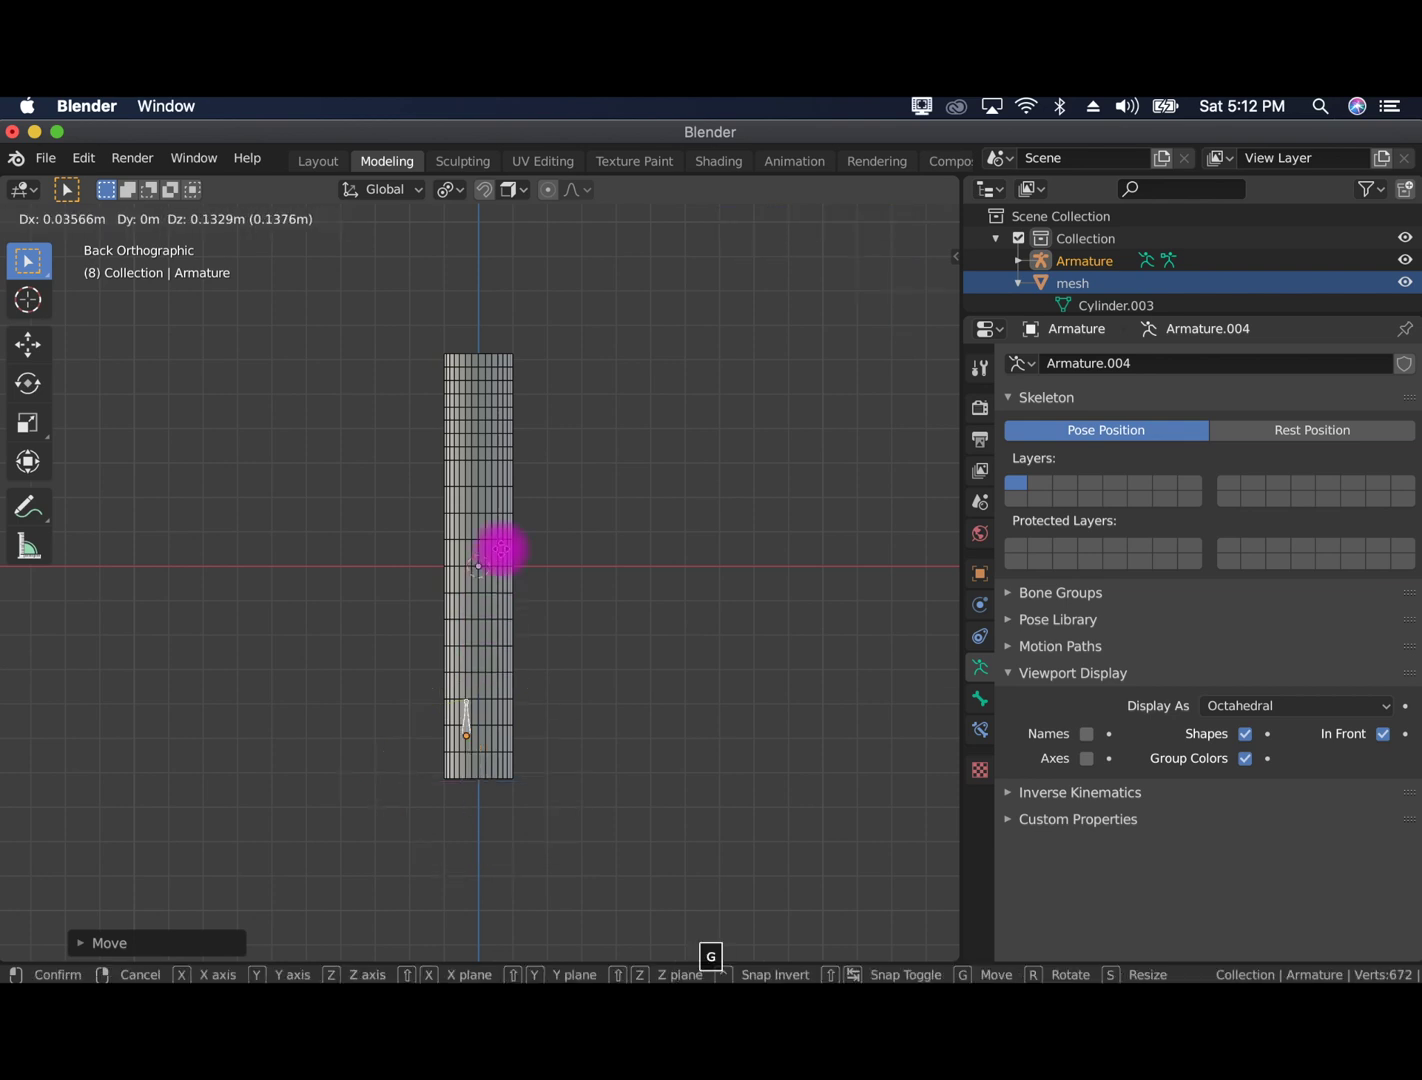
key(z)
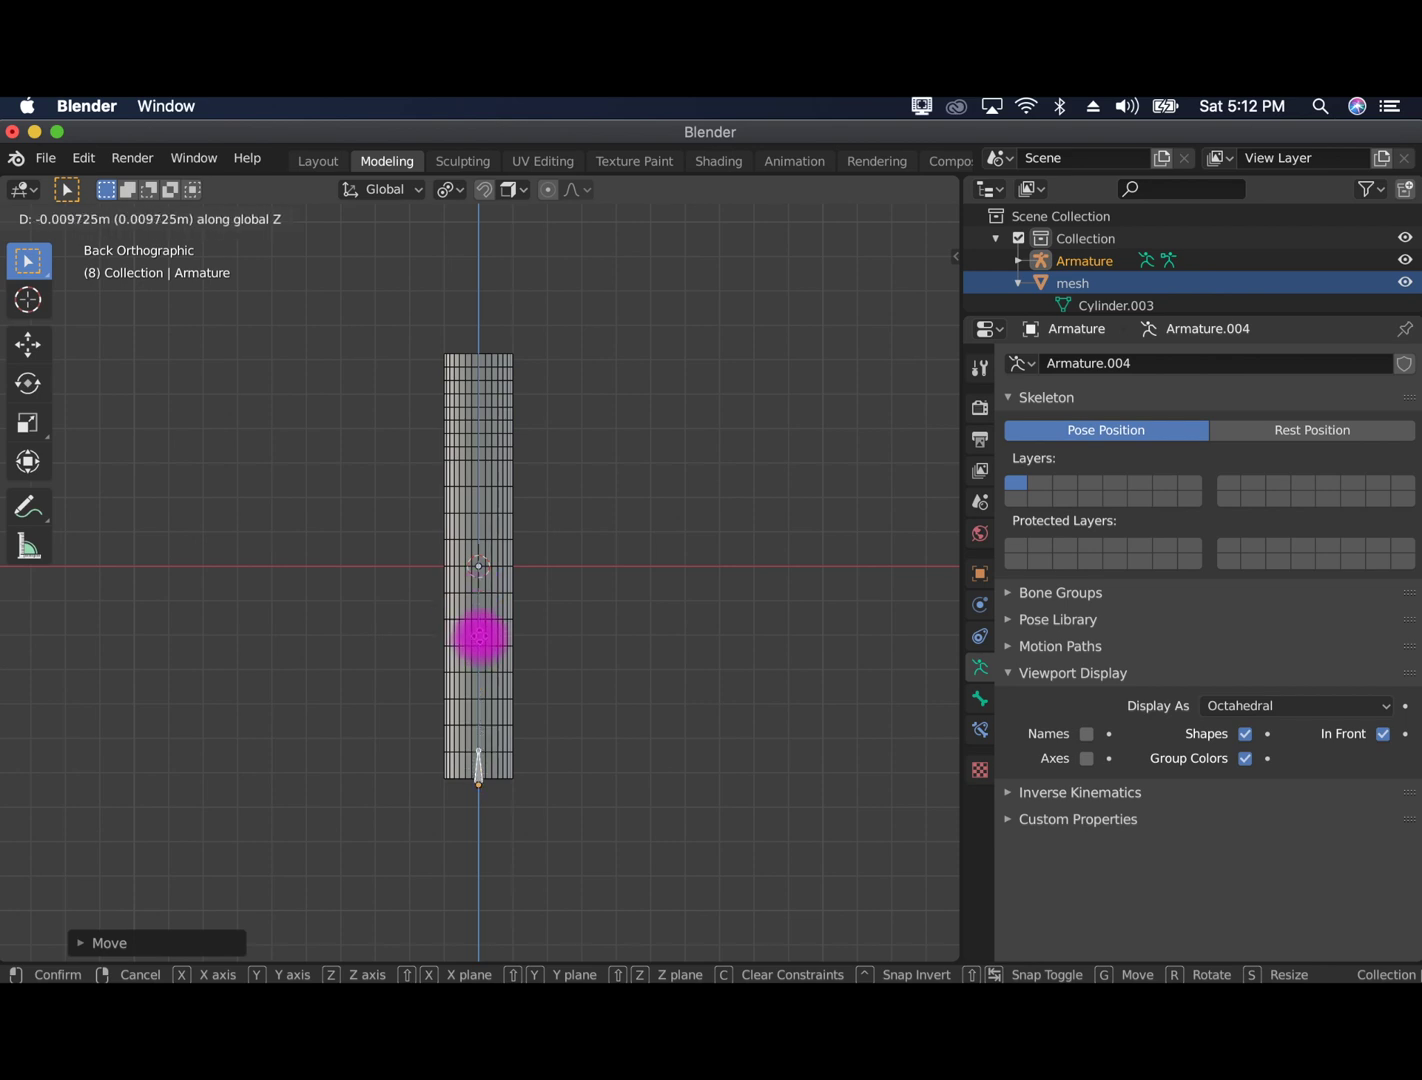
click(479, 636)
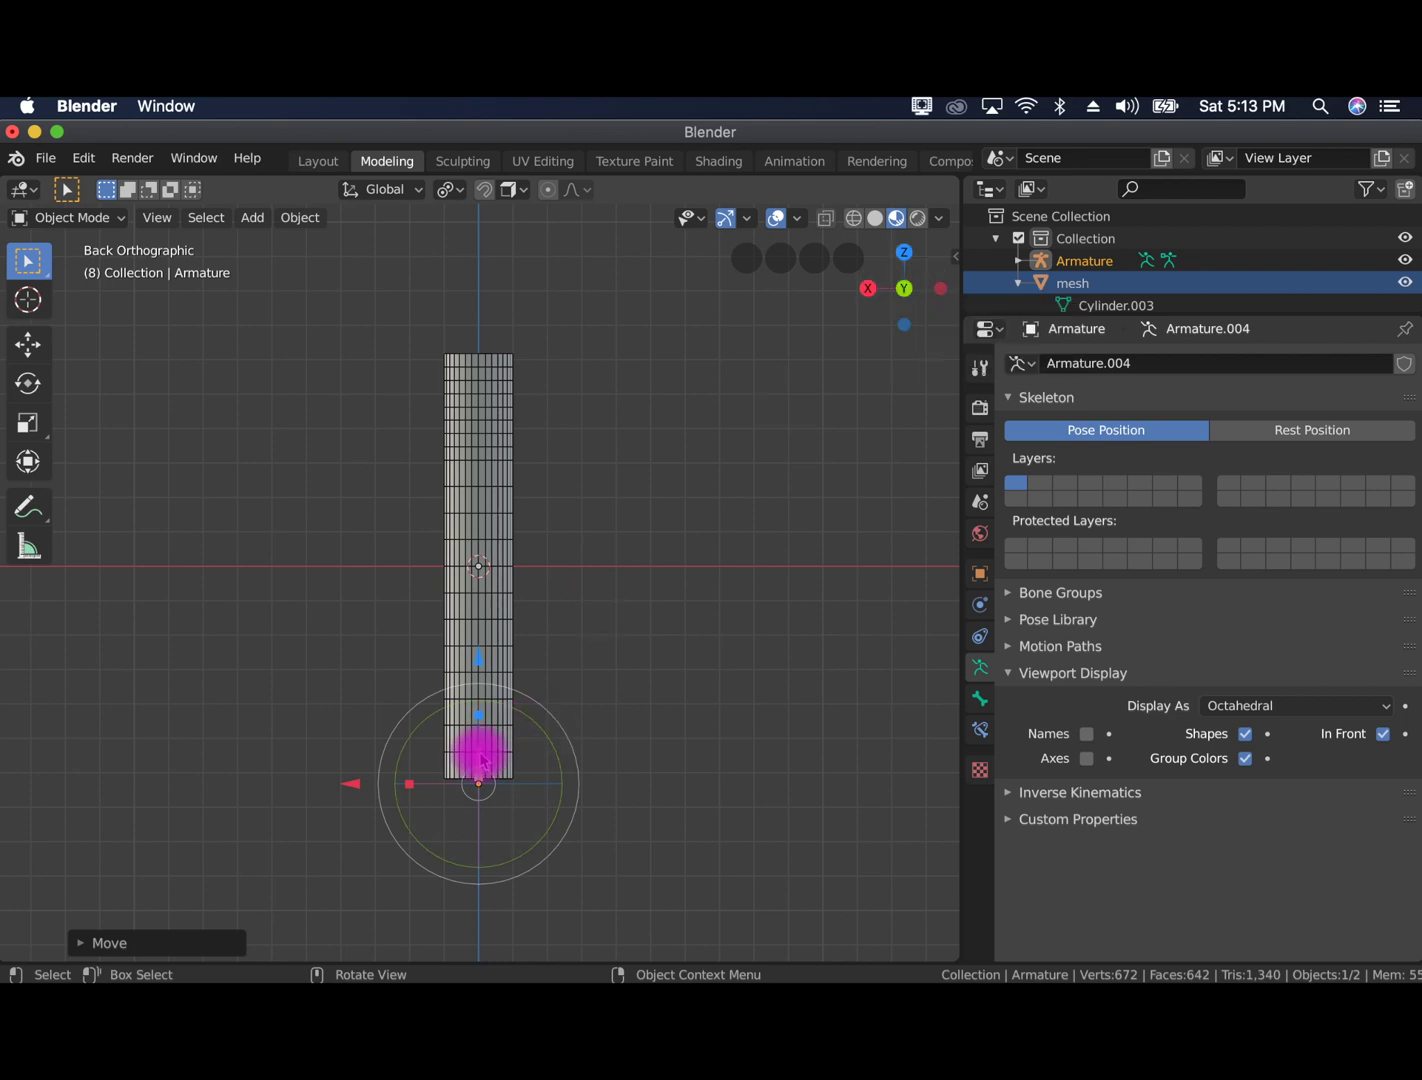
key(e)
click(100, 217)
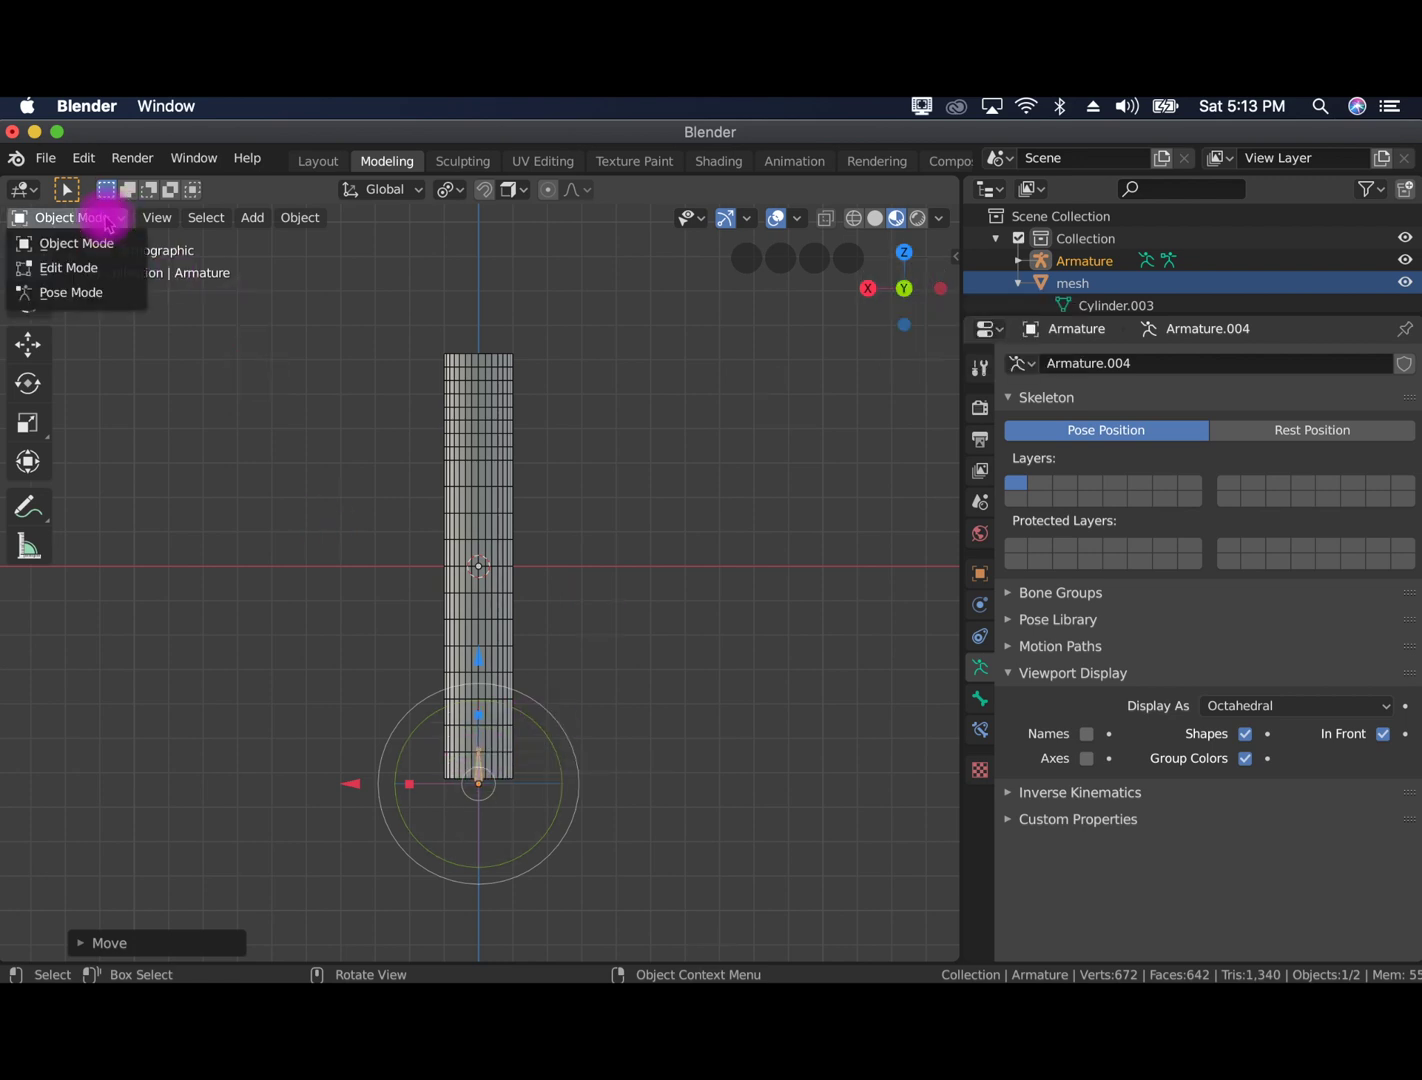
In Edit Mode, extrude the second through fifth bones straight up along Z
click(86, 270)
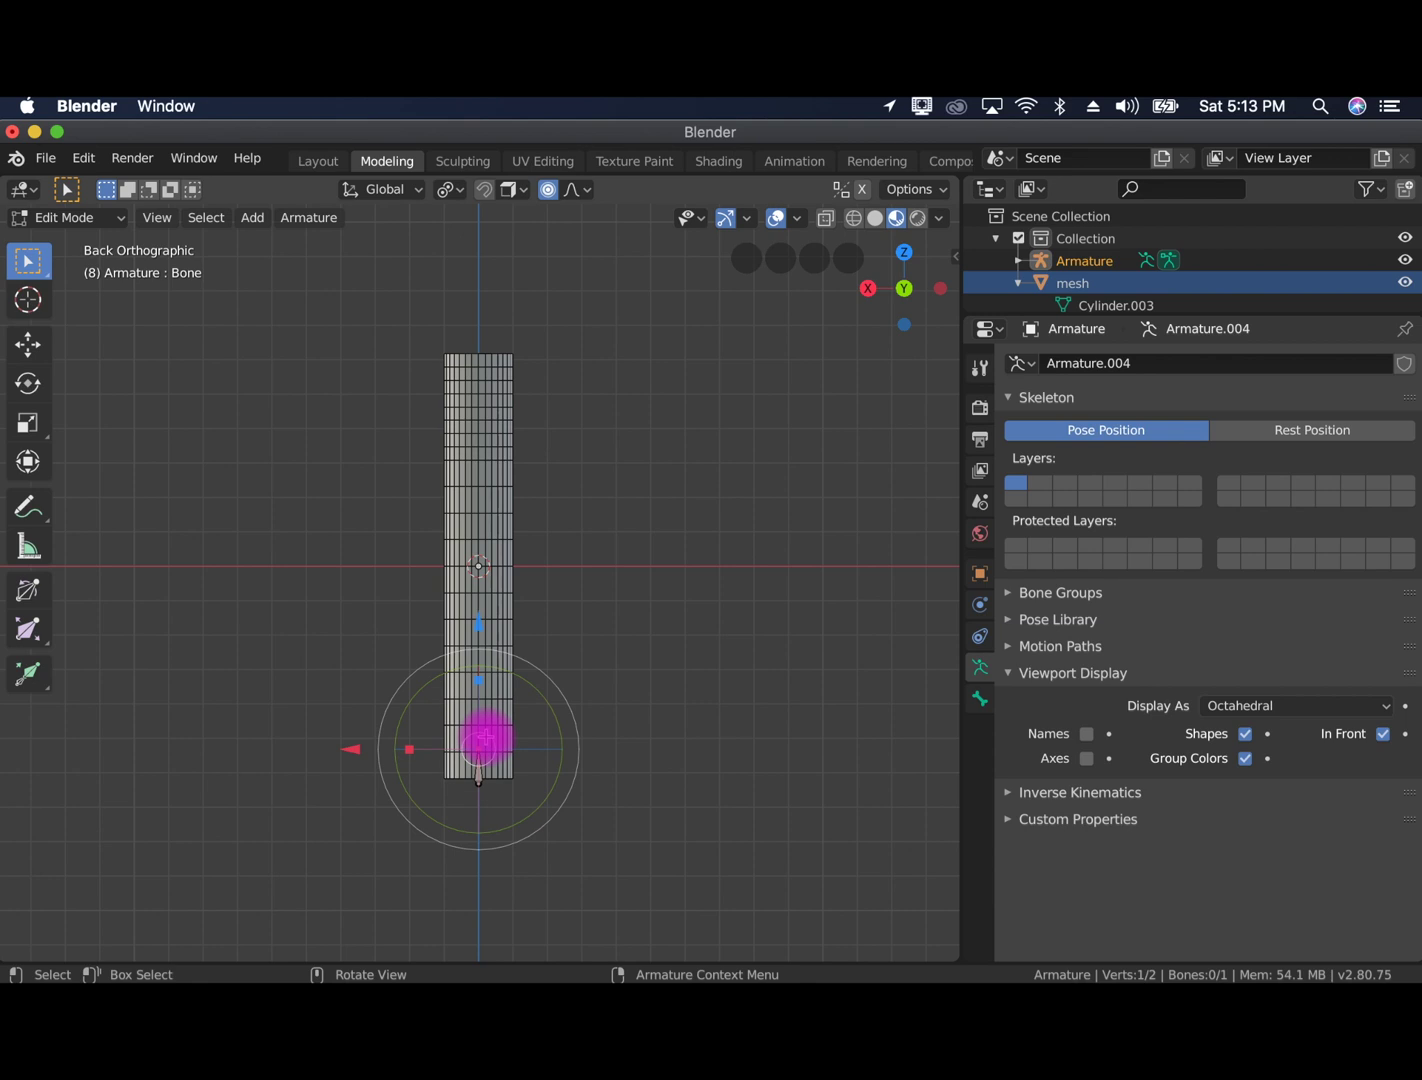
key(e)
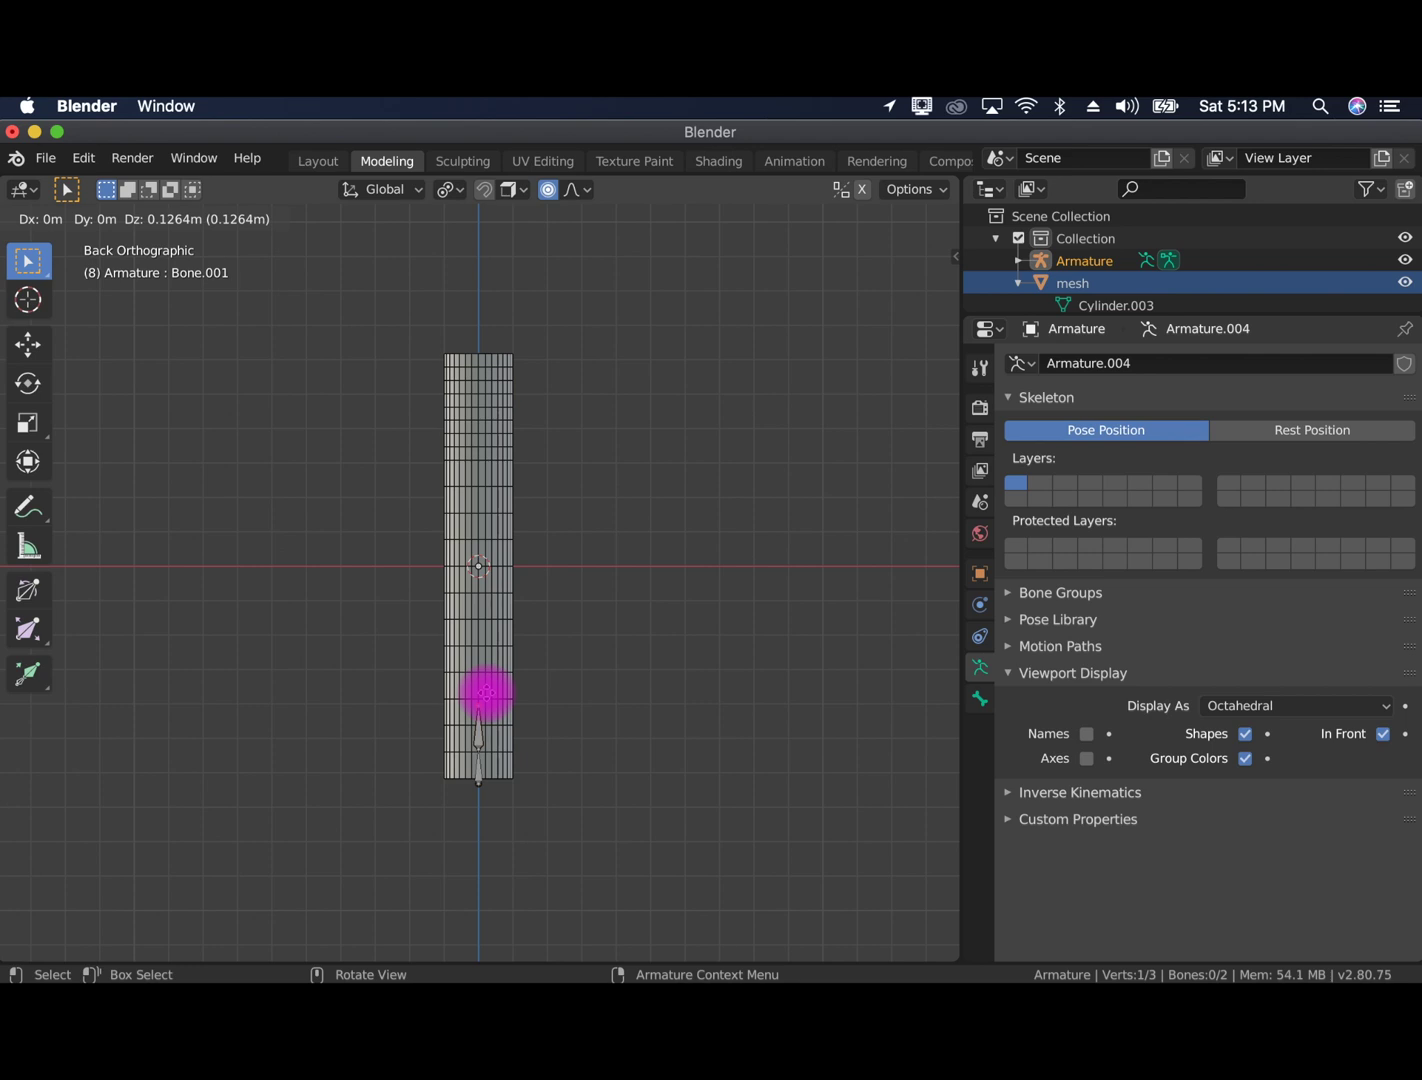
key(z)
click(486, 691)
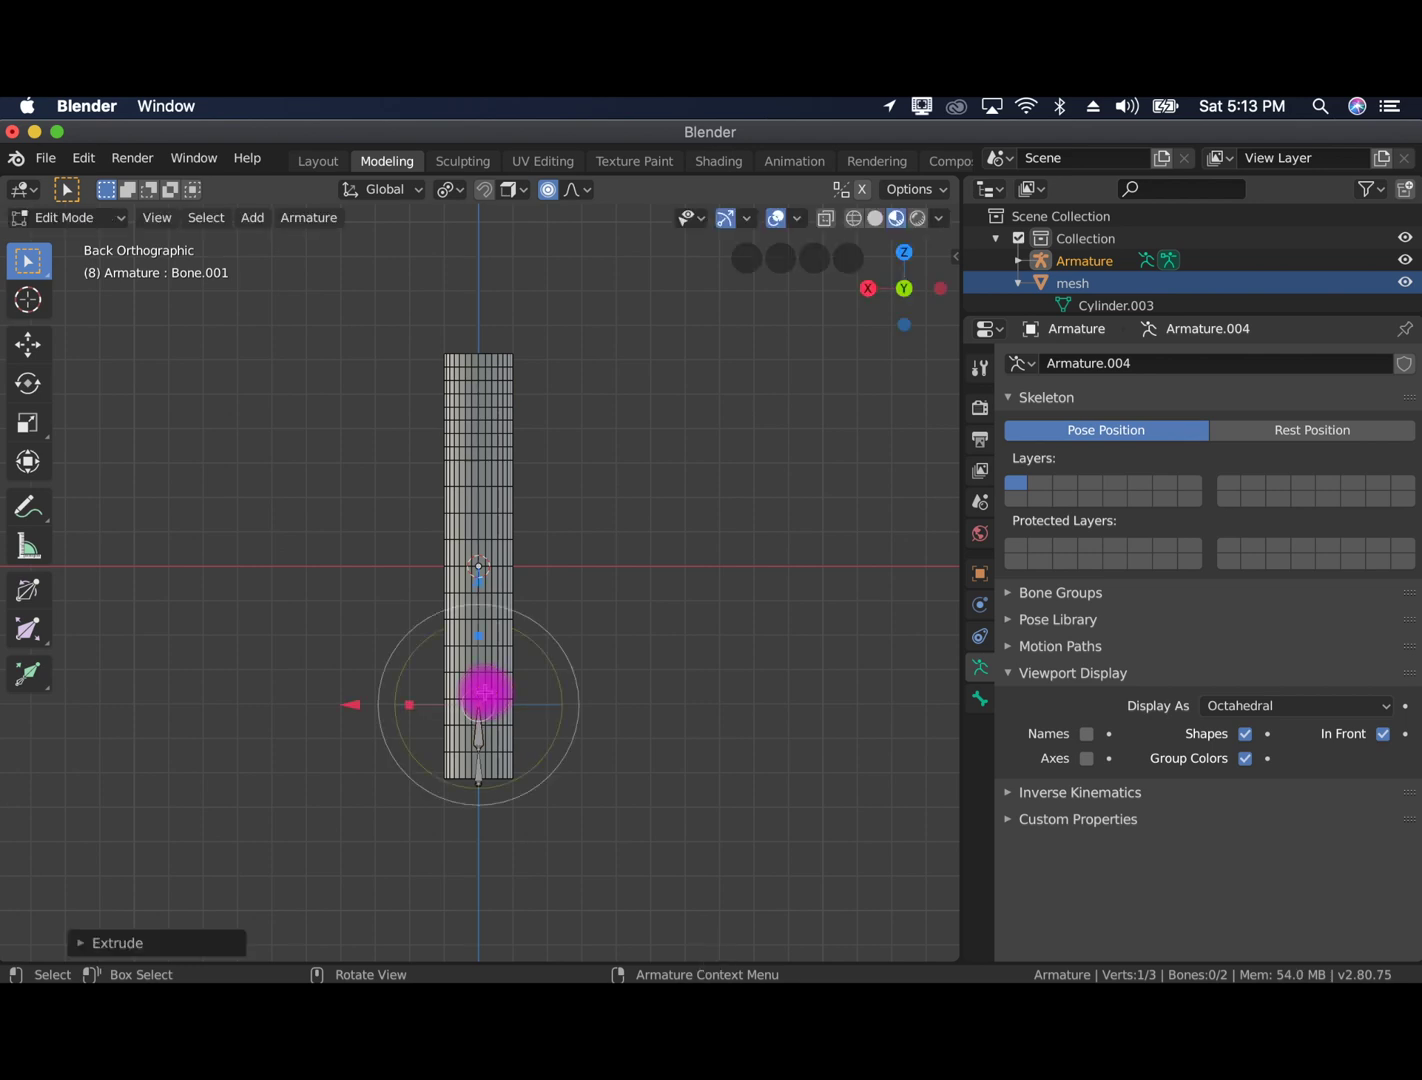
key(e)
key(z)
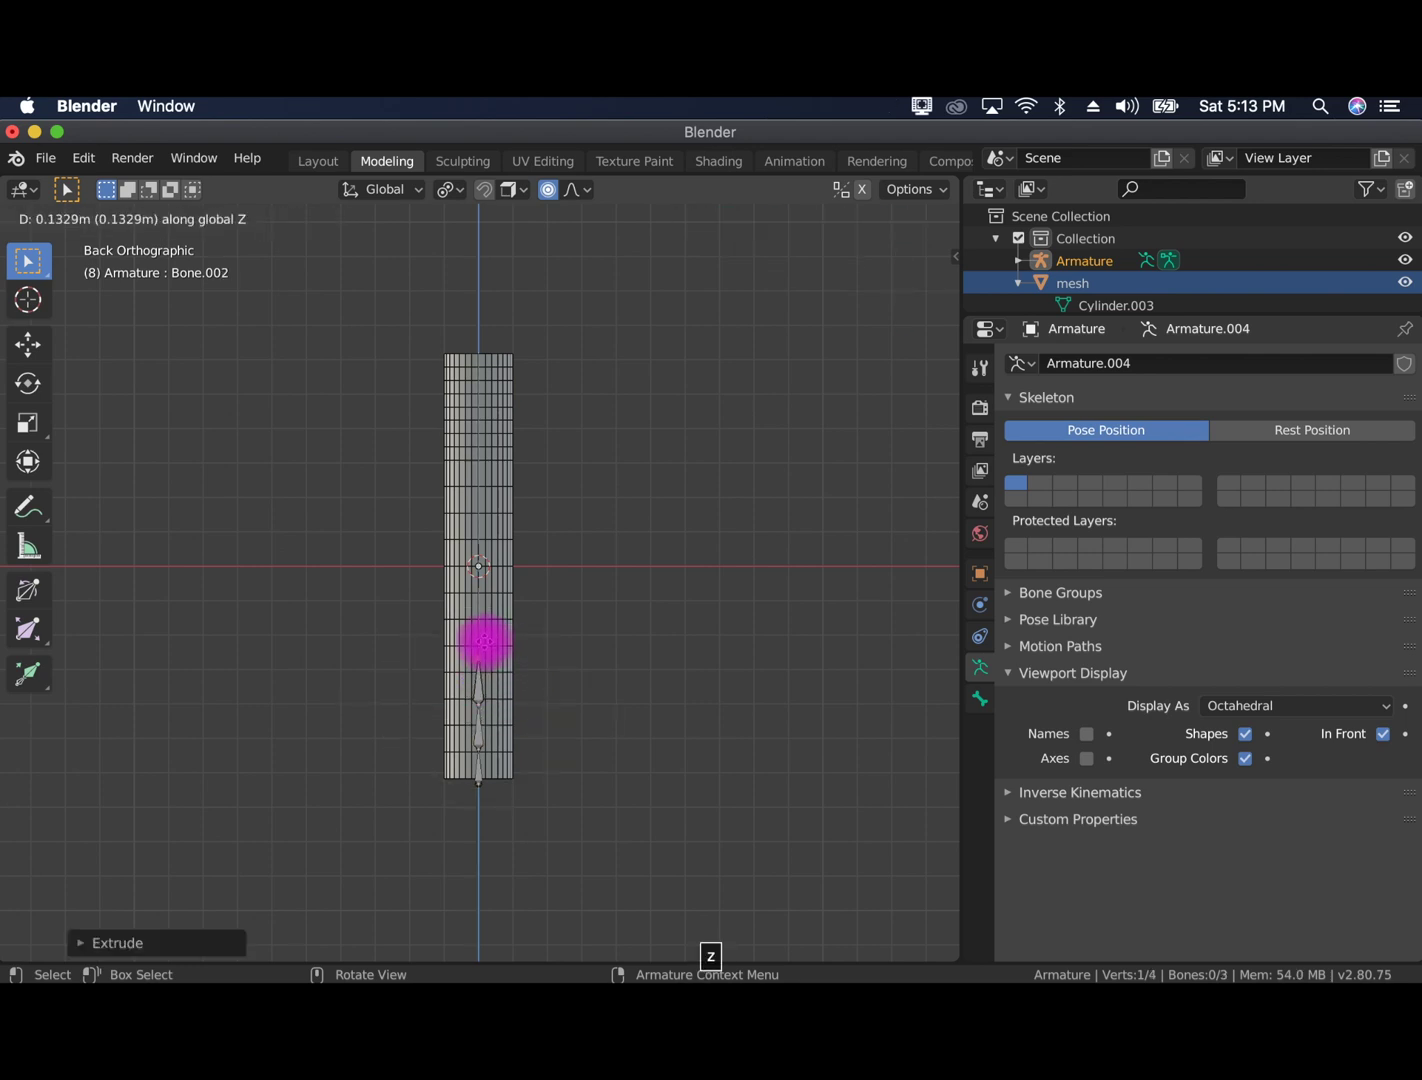
click(485, 640)
key(e)
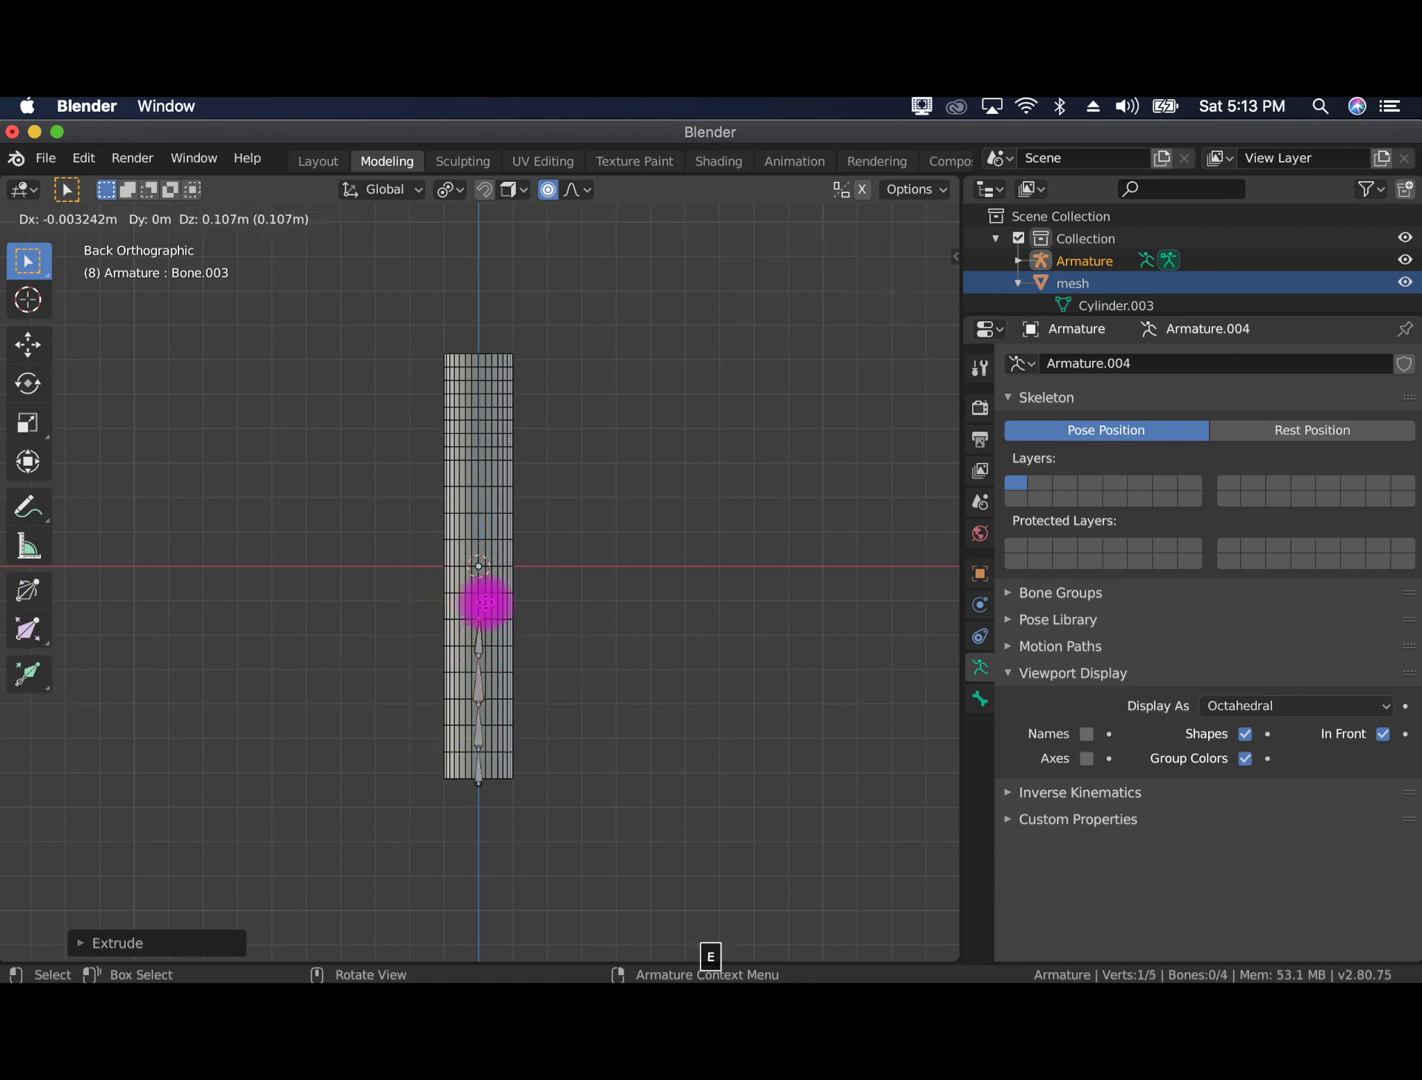
key(z)
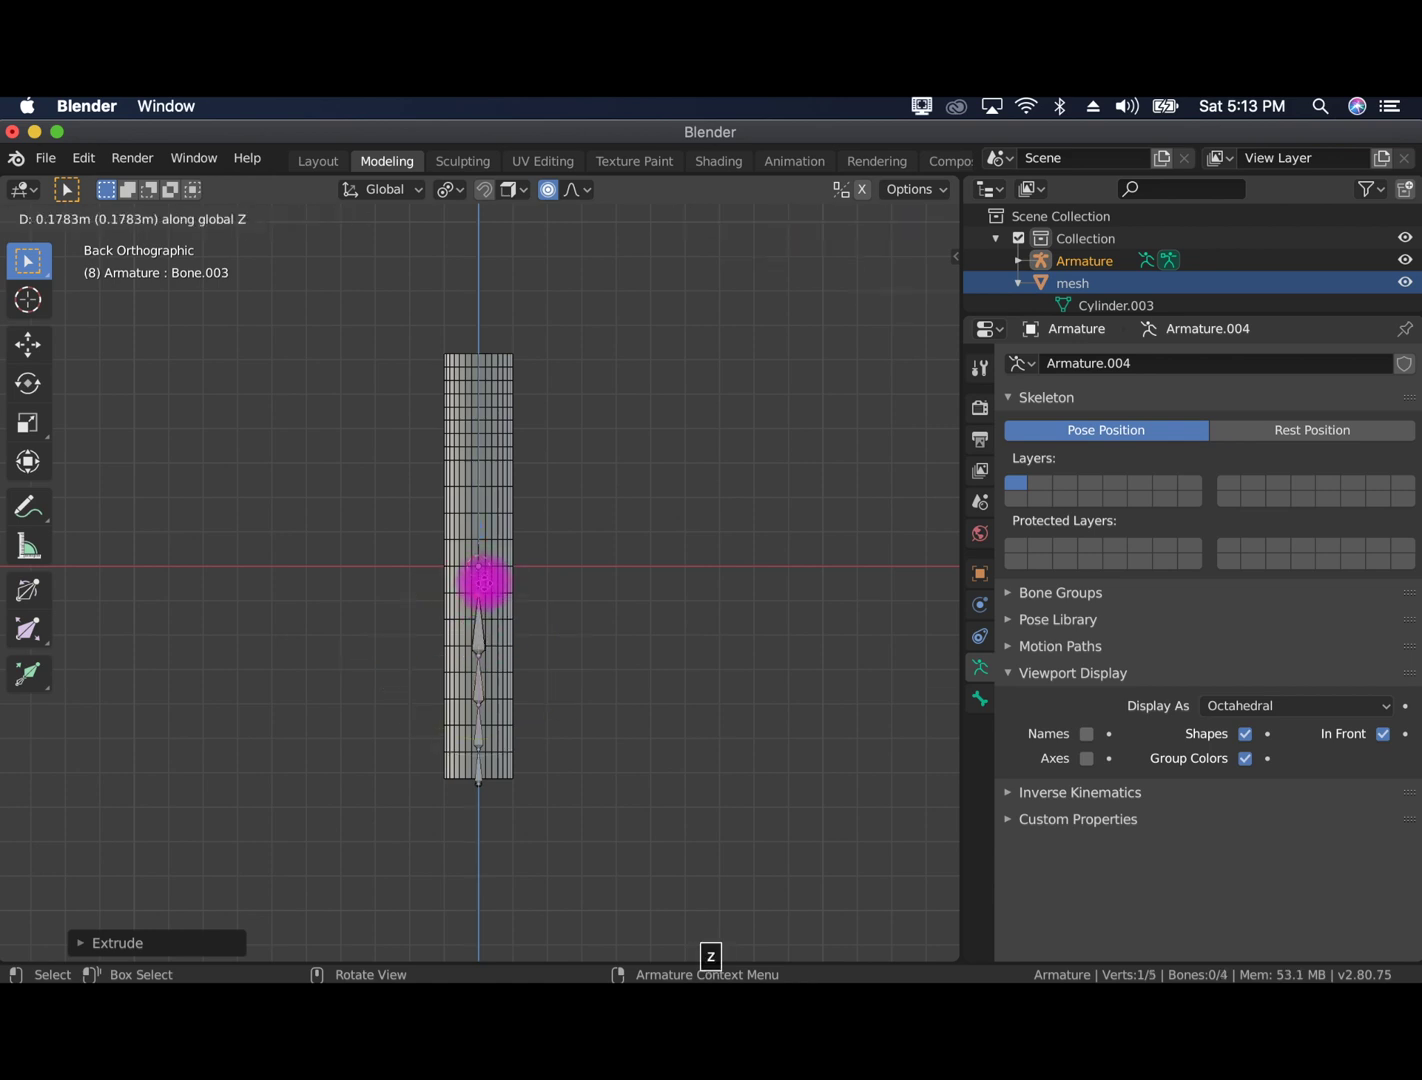
click(485, 596)
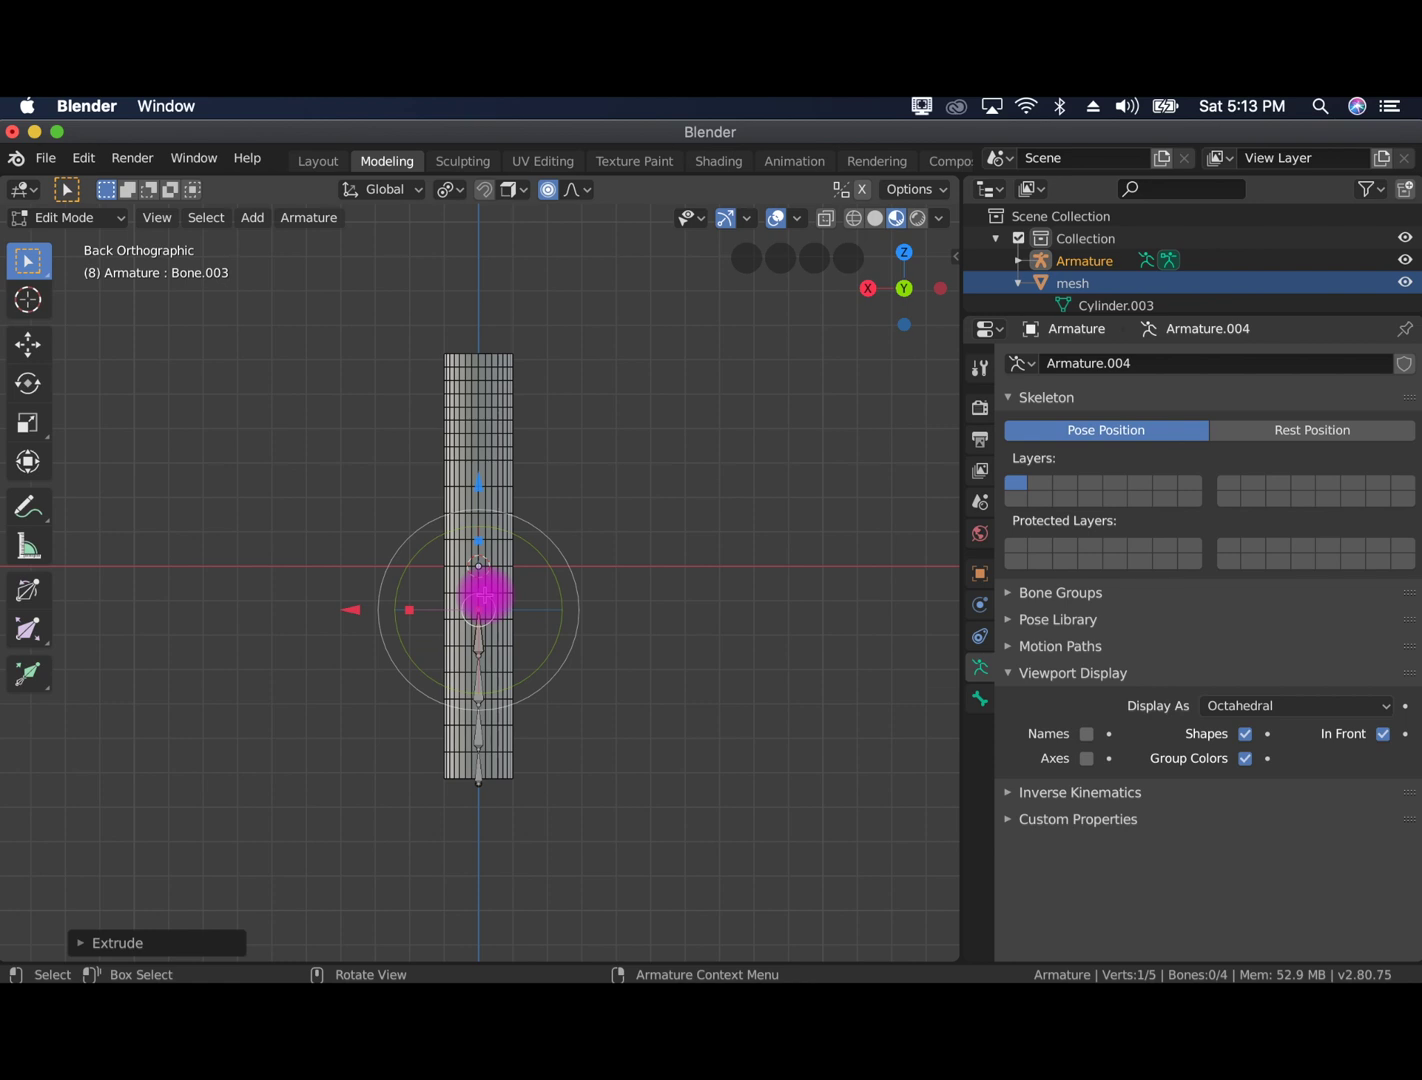
key(e)
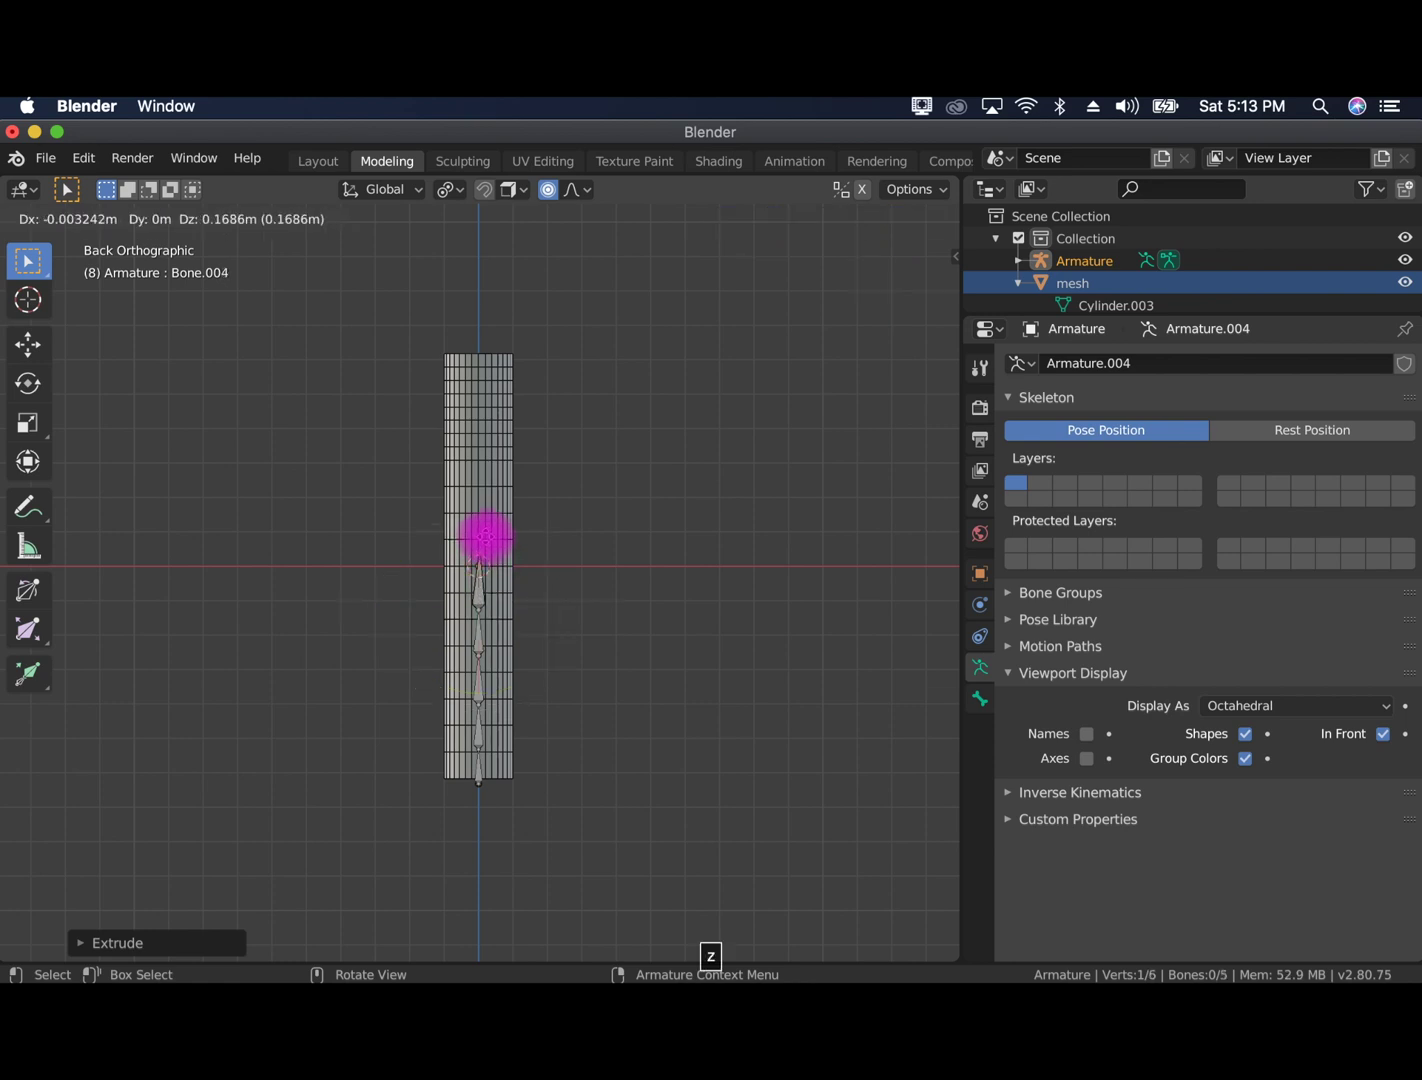
key(z)
click(483, 536)
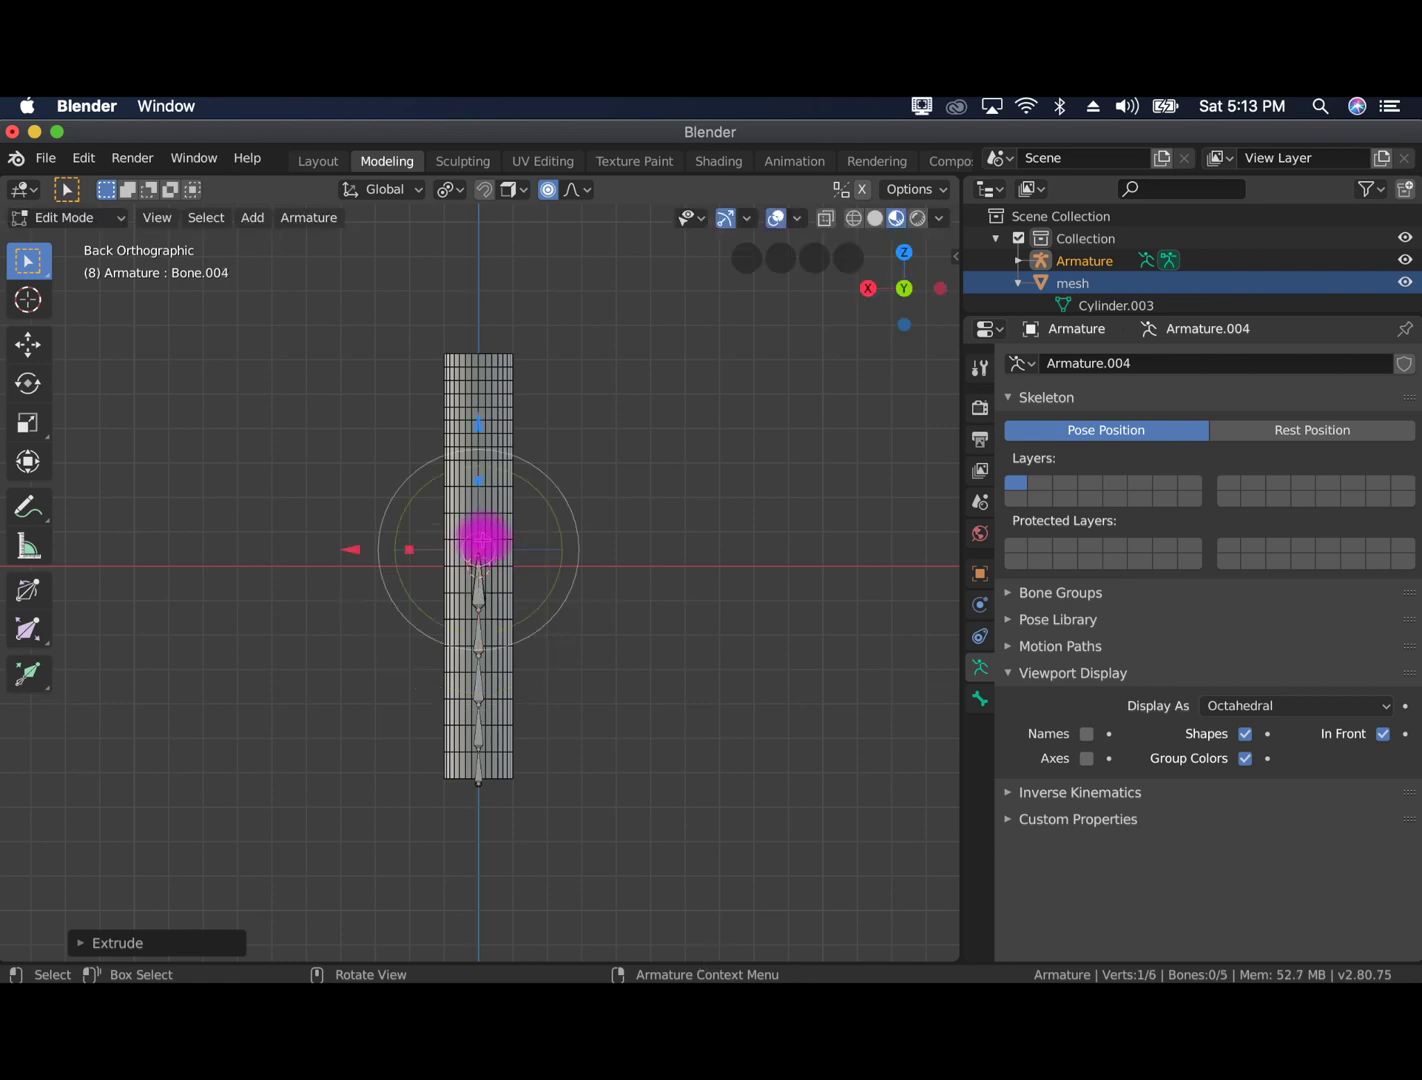
Extrude Bone.005 to Bone.007 up to the cylinder top and nudge the top joint into place
key(e)
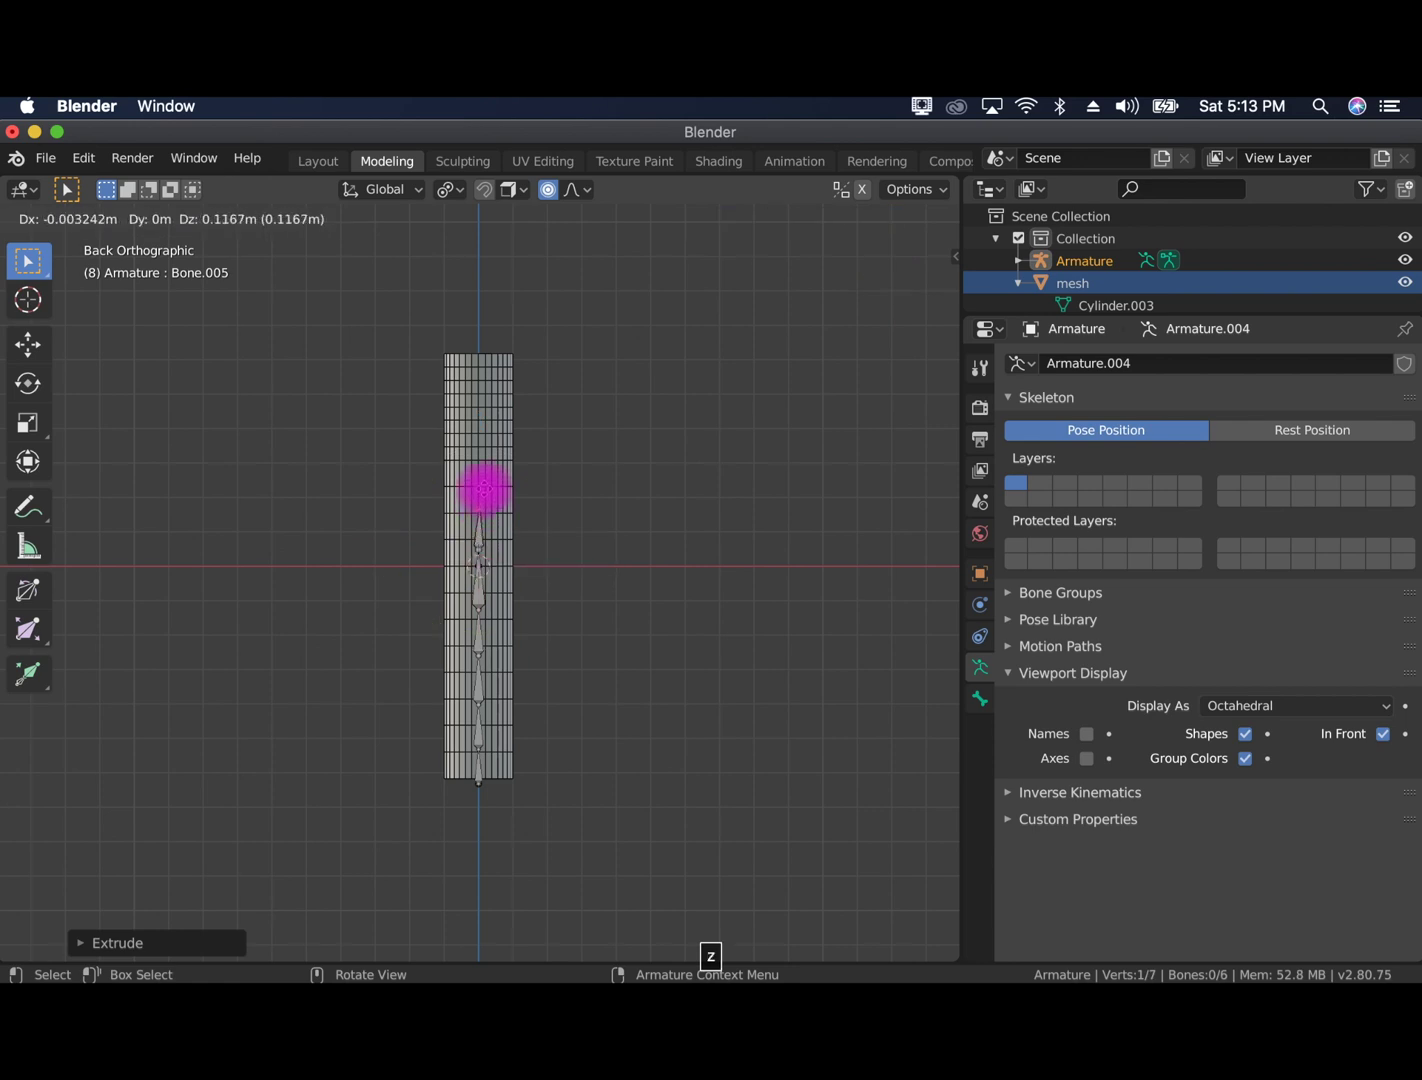
key(z)
click(482, 477)
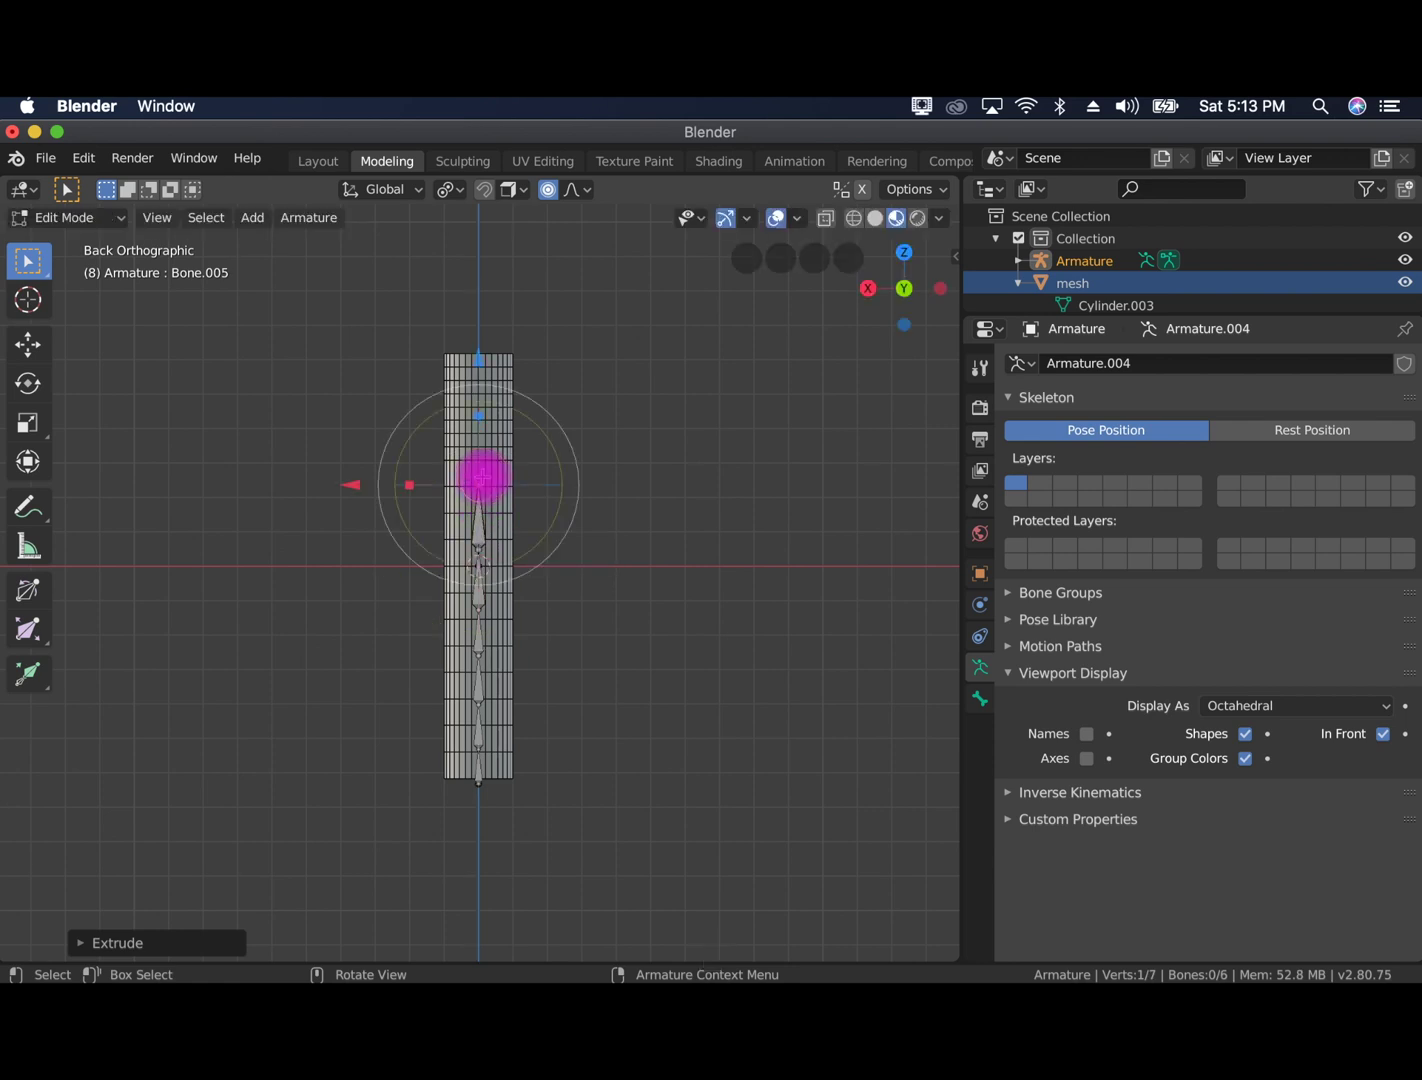
key(z)
key(e)
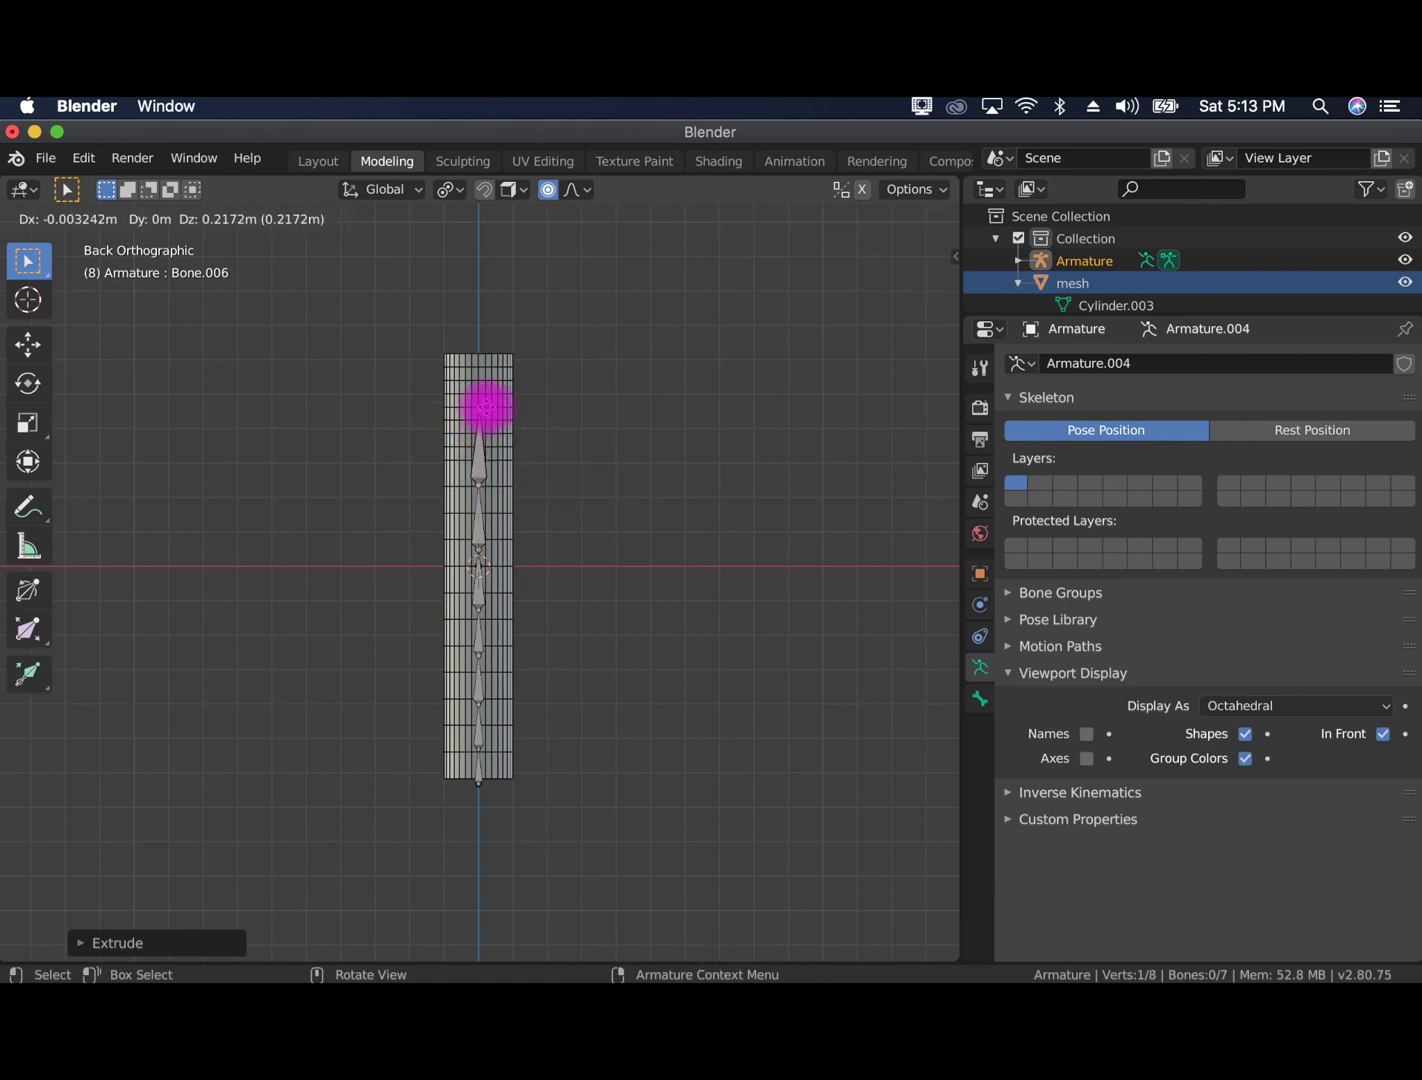
key(z)
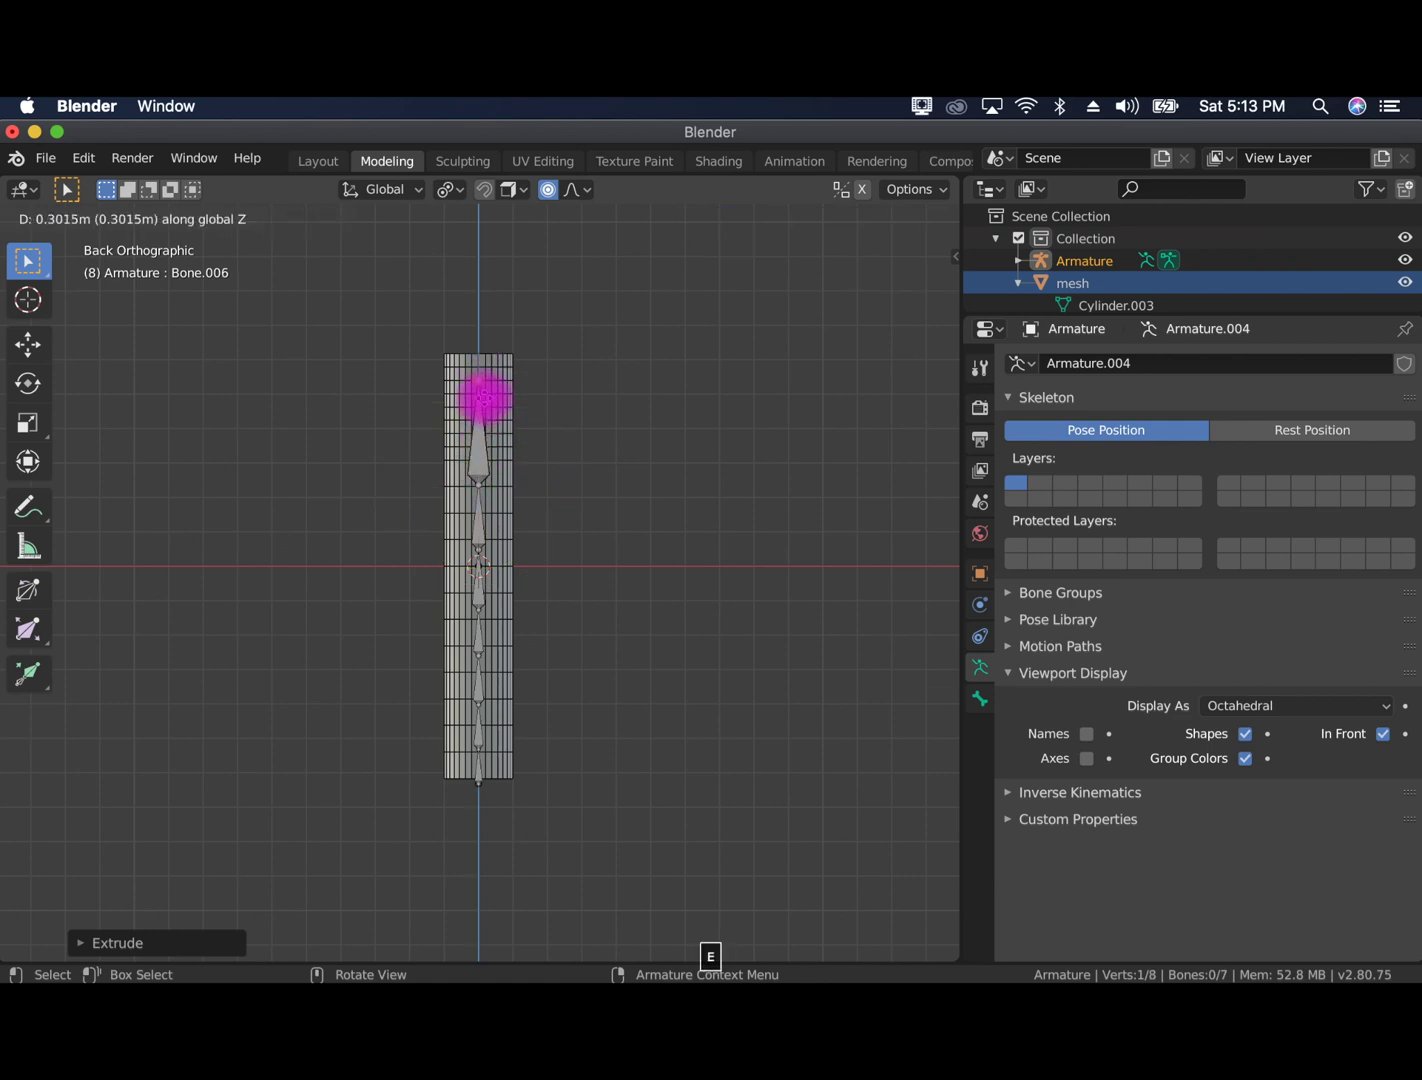
click(485, 424)
key(z)
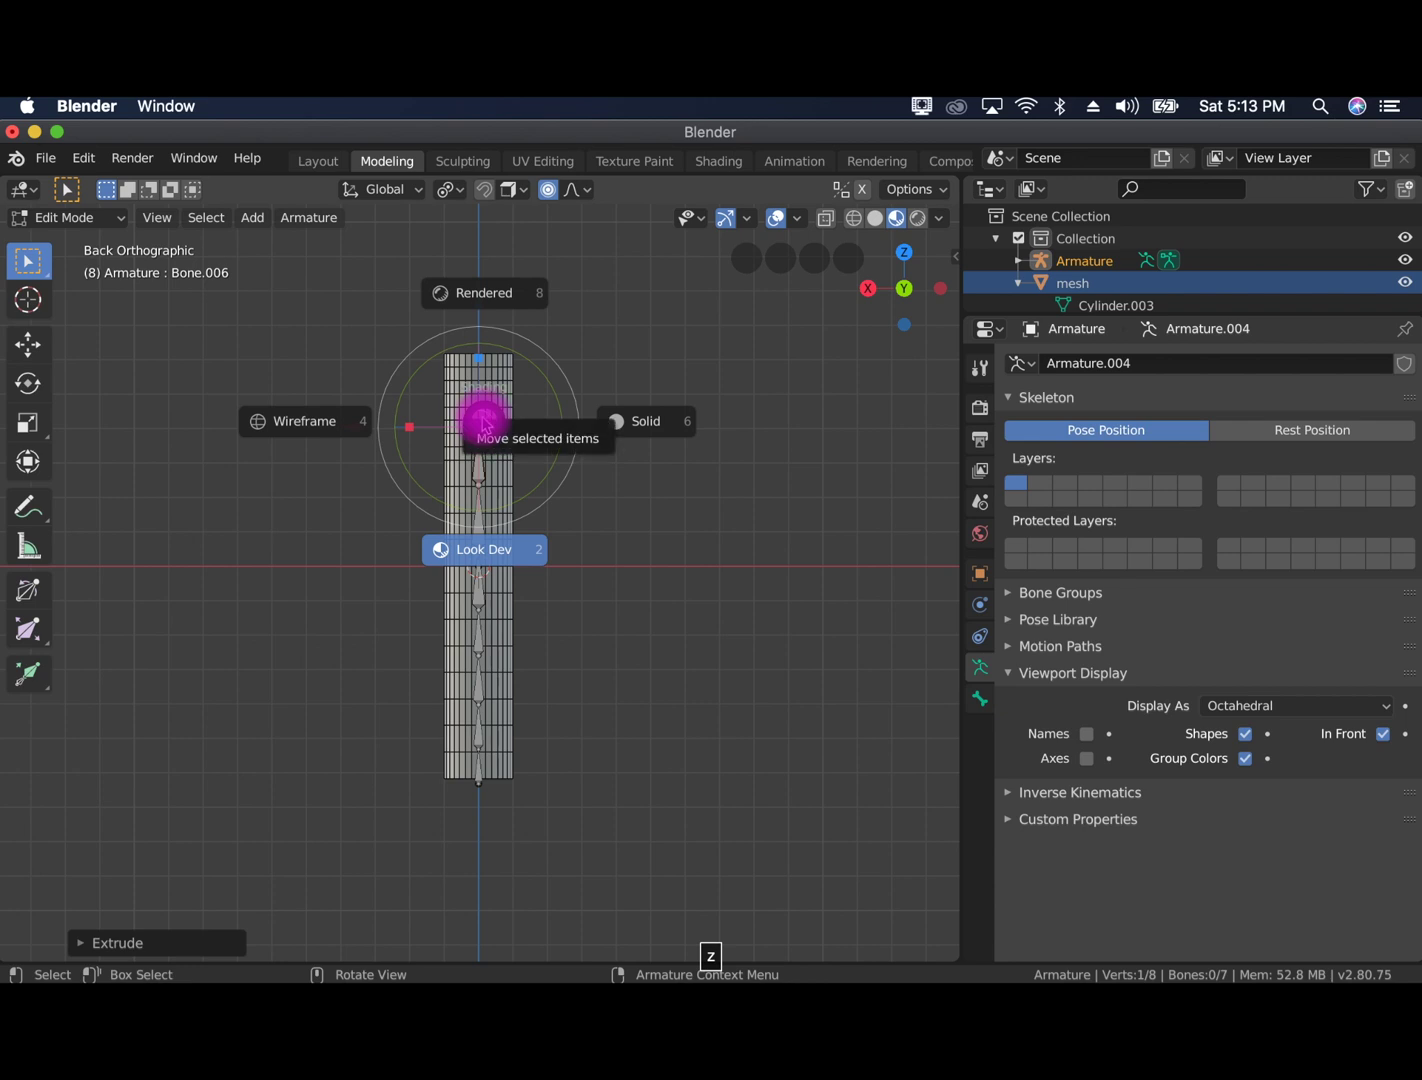
key(e)
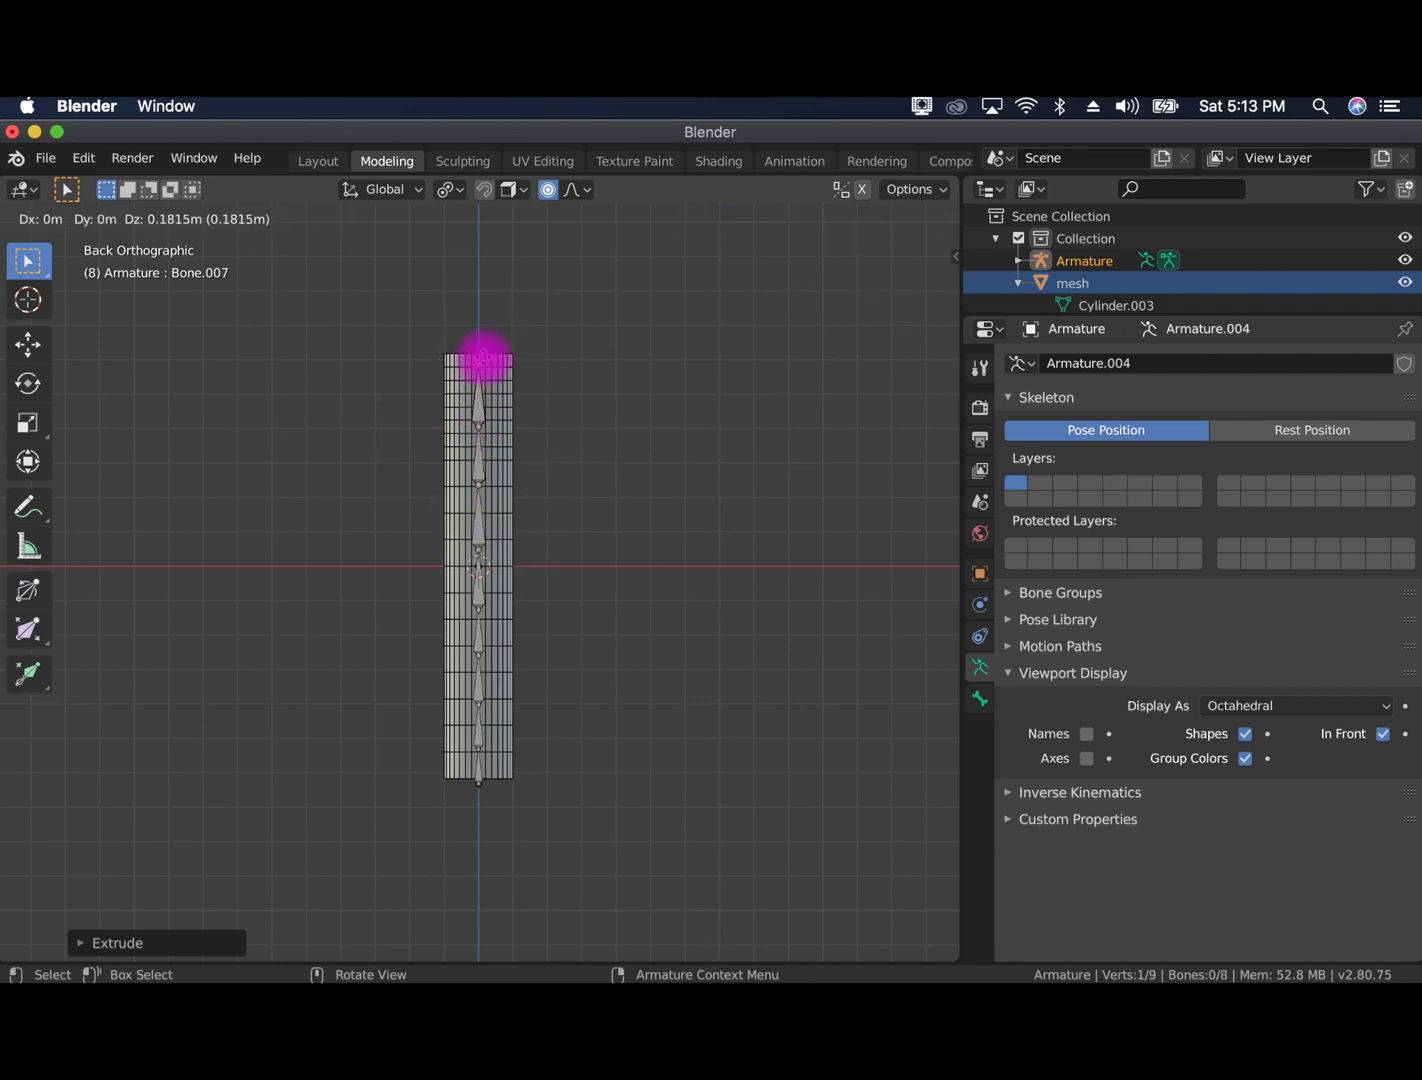
click(485, 347)
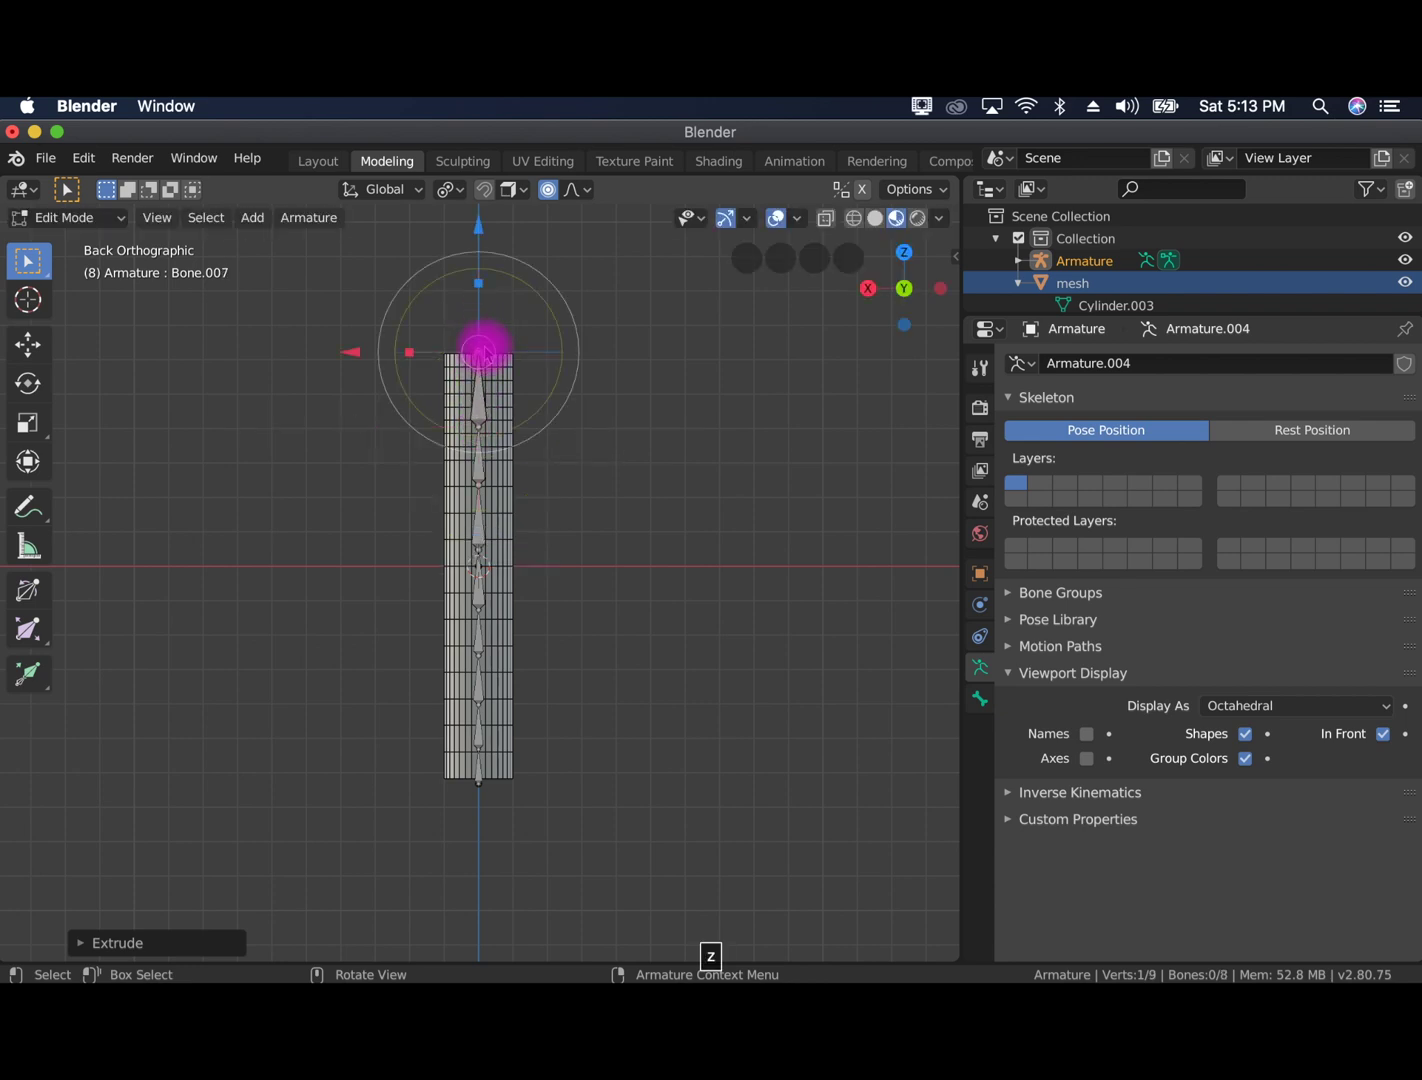
key(z)
key(g)
click(485, 349)
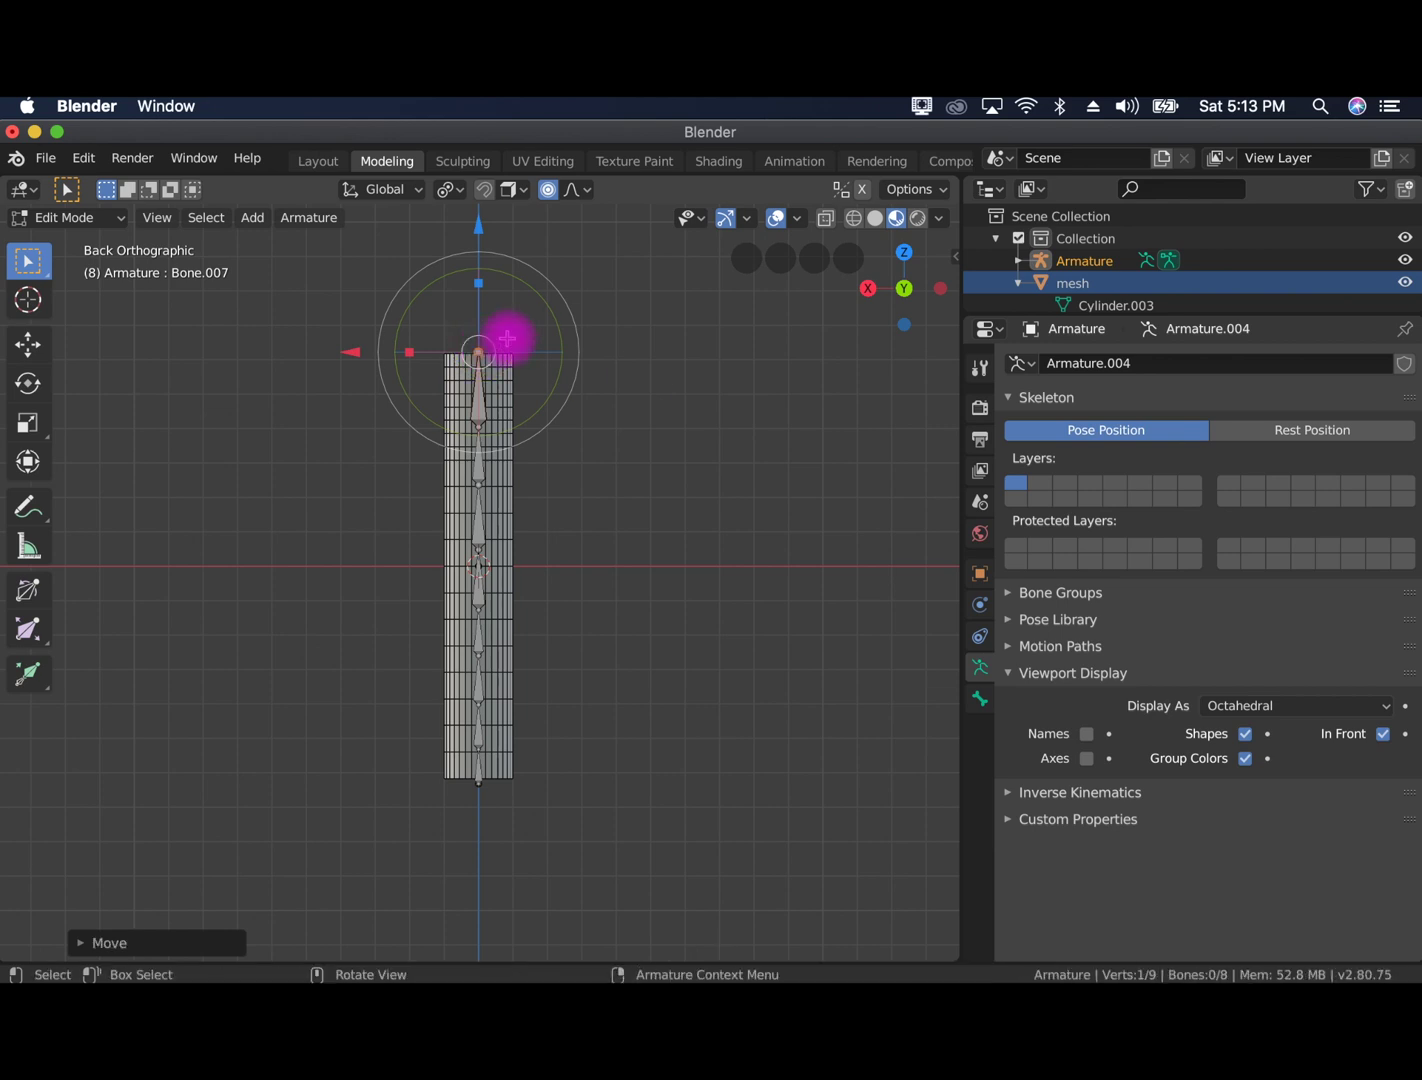
click(644, 381)
scroll(507, 613, up, 2)
scroll(506, 615, up, 2)
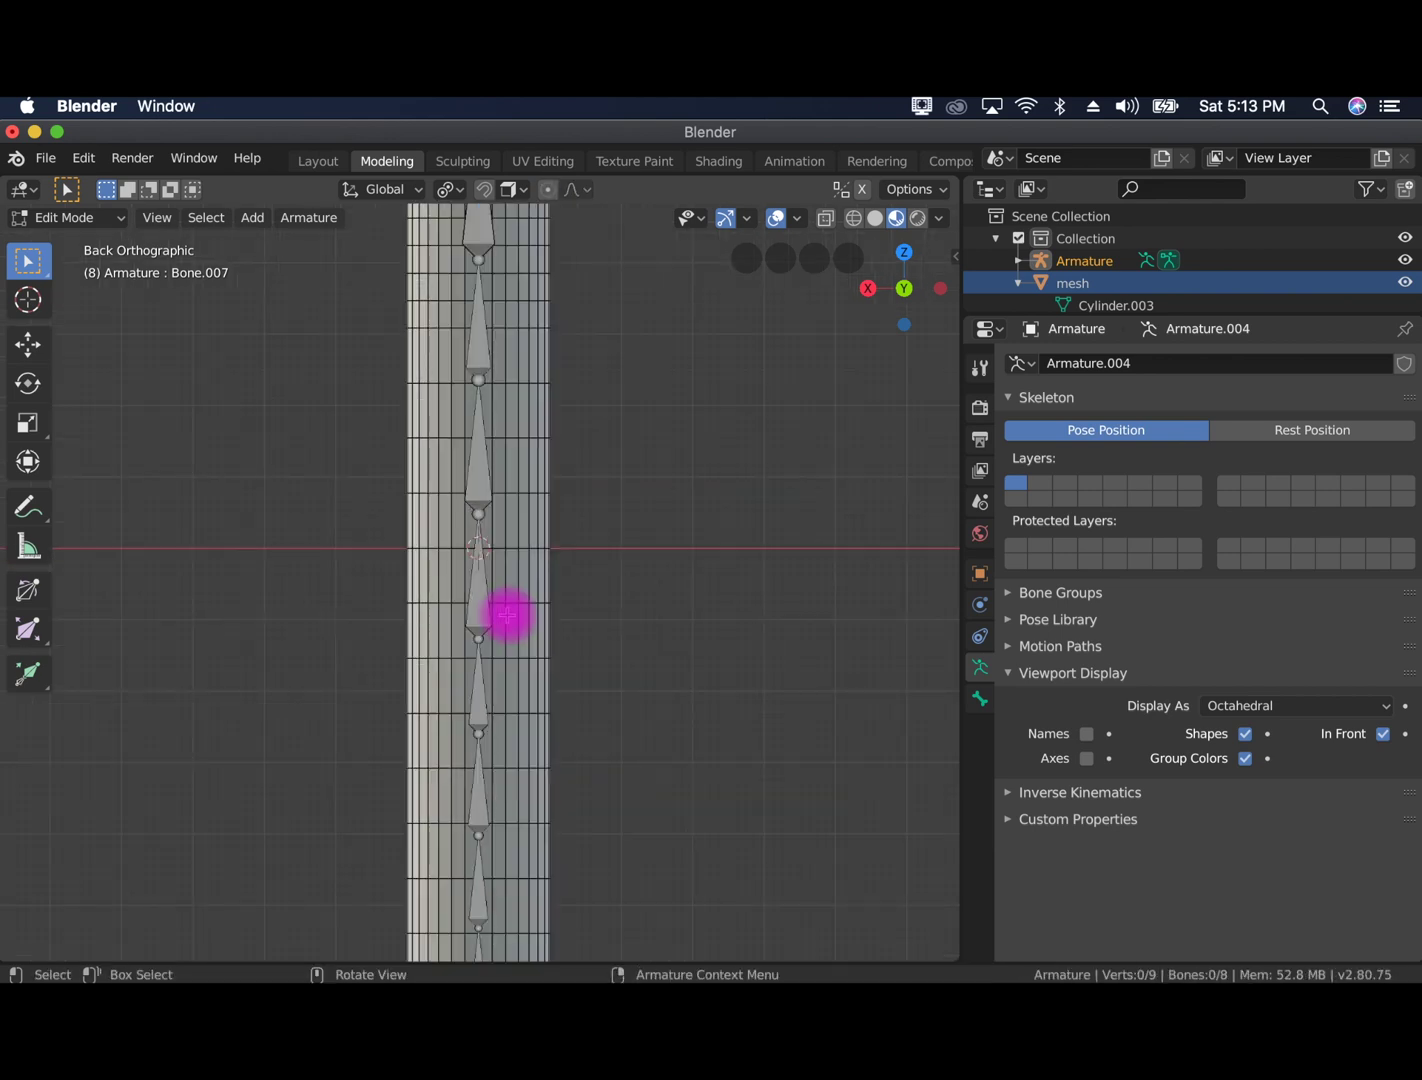
scroll(540, 590, down, 3)
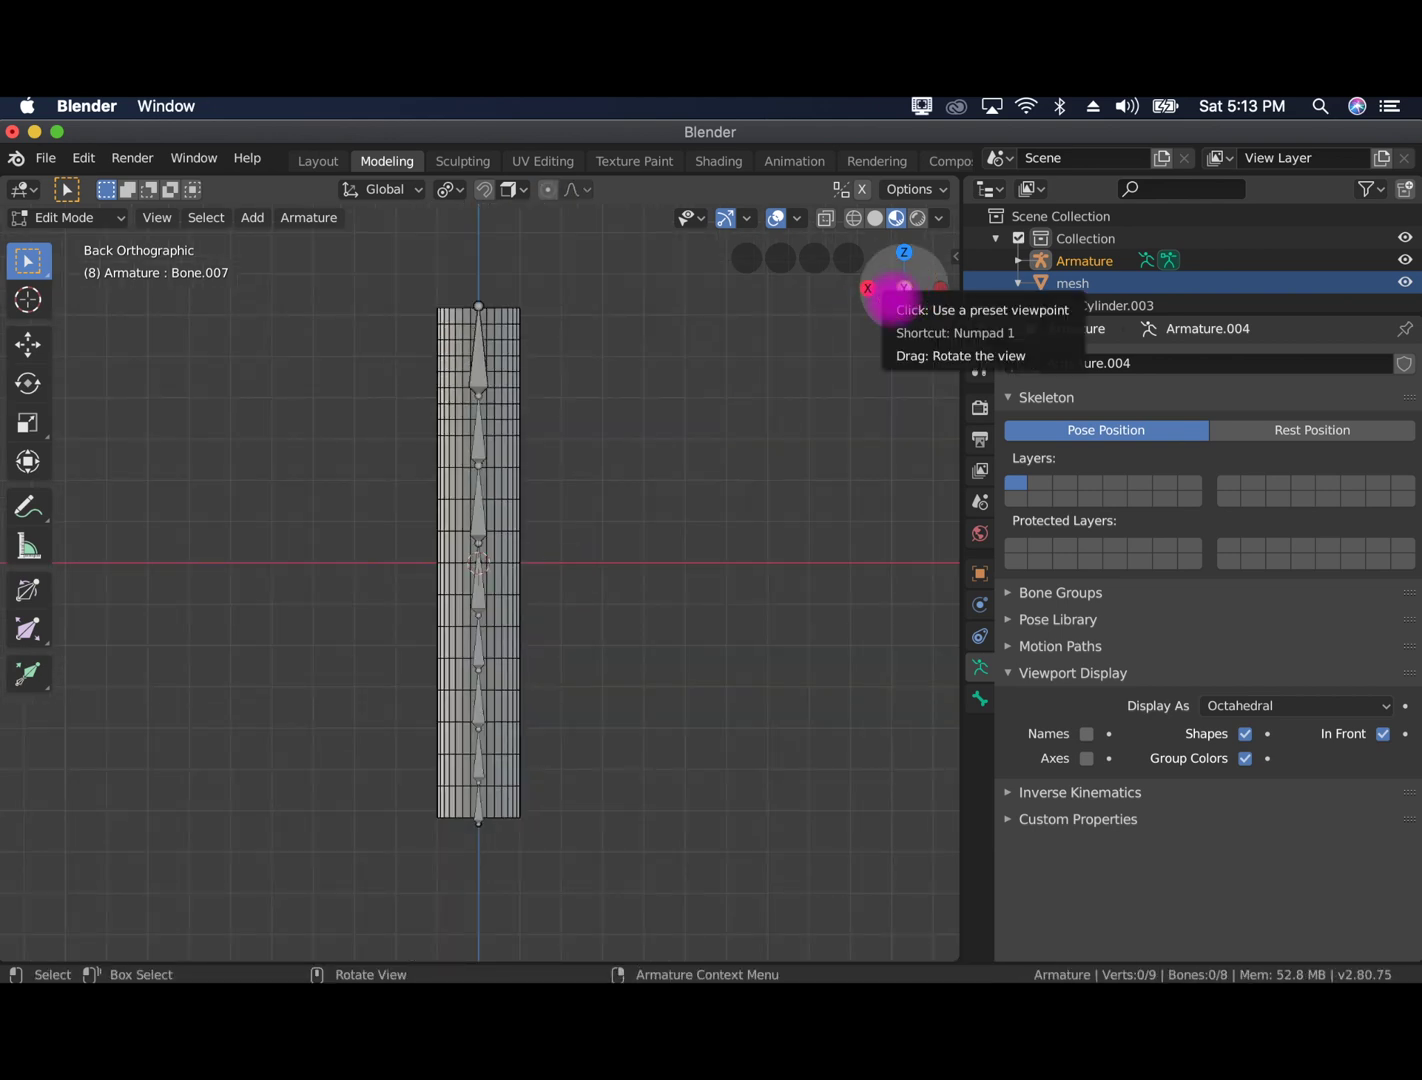
drag(892, 289, 940, 285)
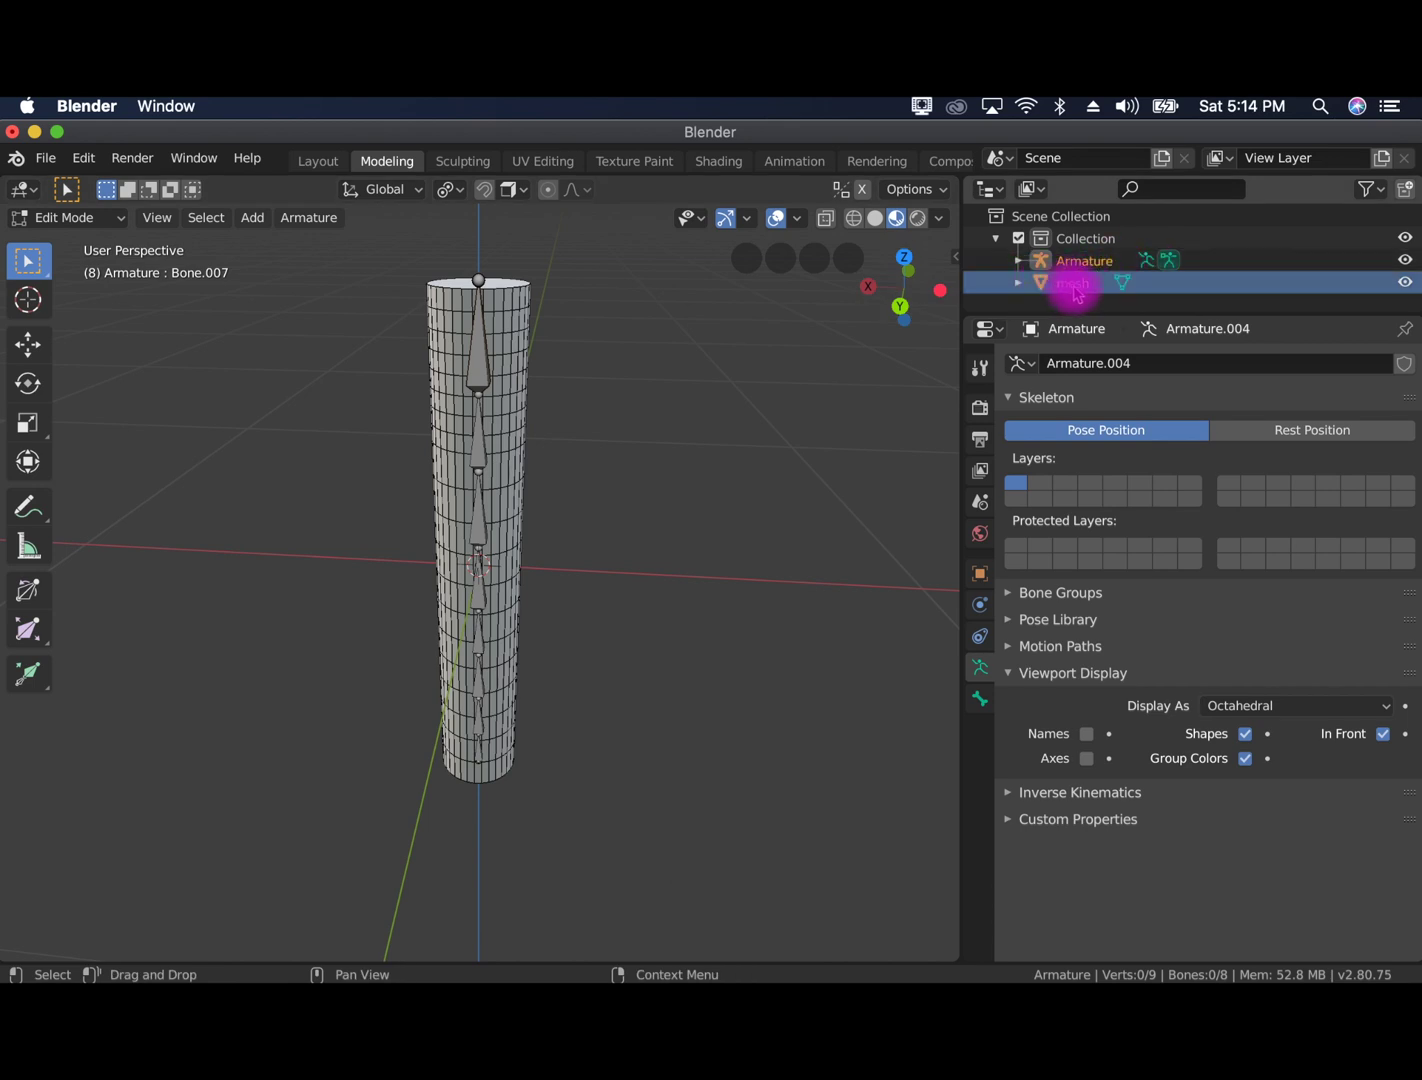
Switch to Object Mode, select the mesh, then add the Armature as the active object
click(98, 217)
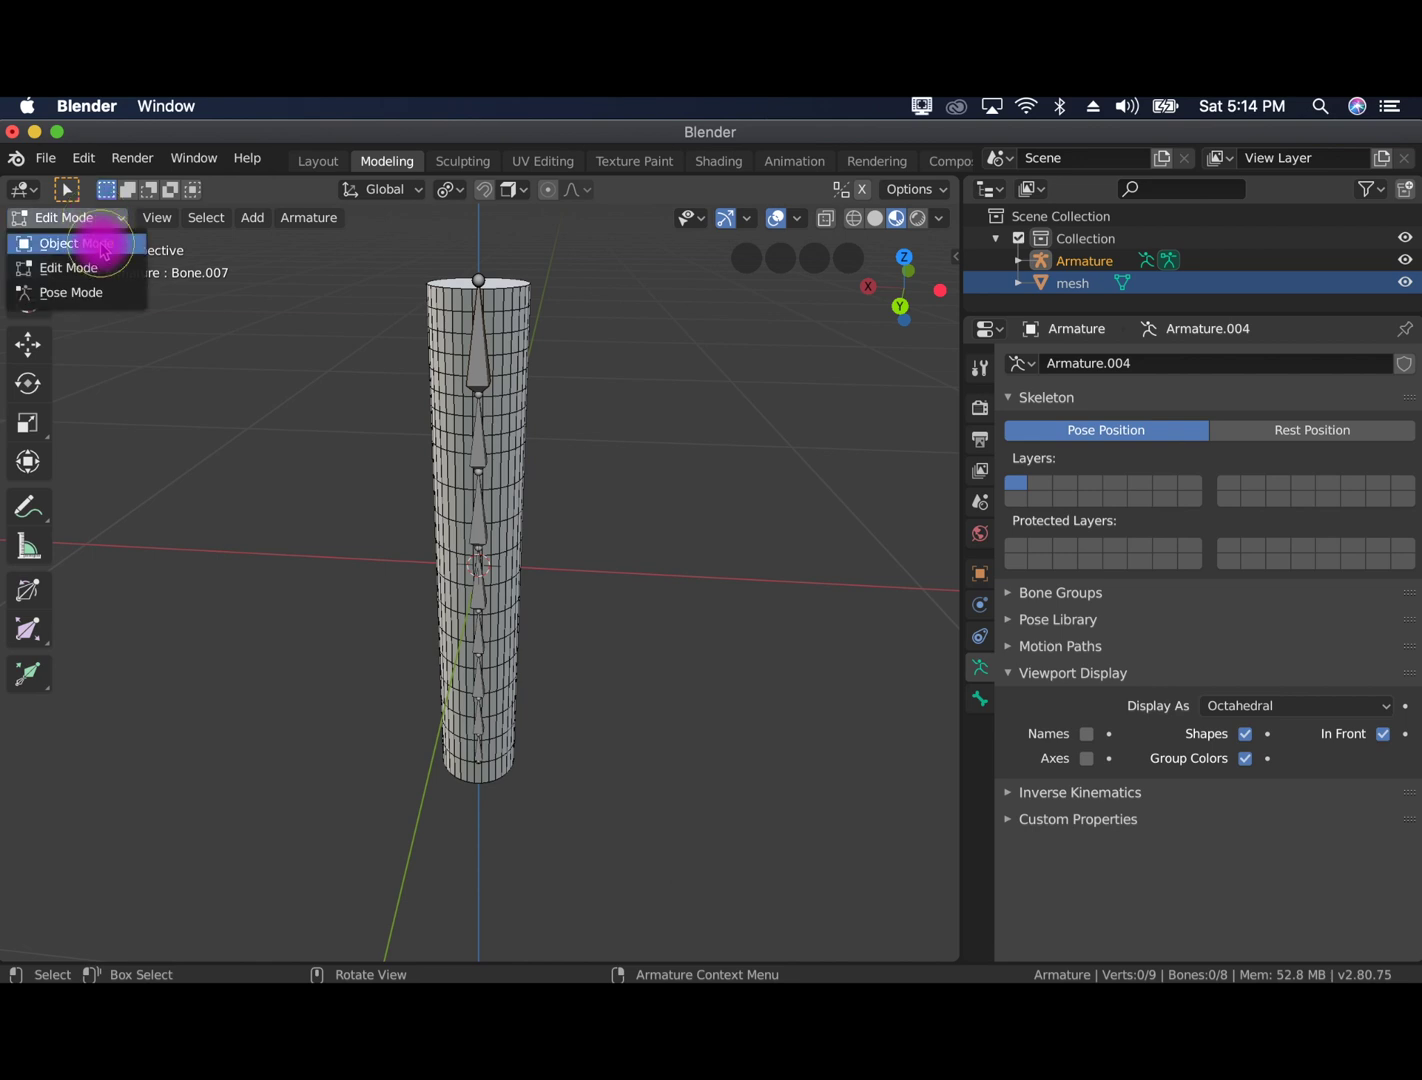
click(104, 243)
click(1070, 285)
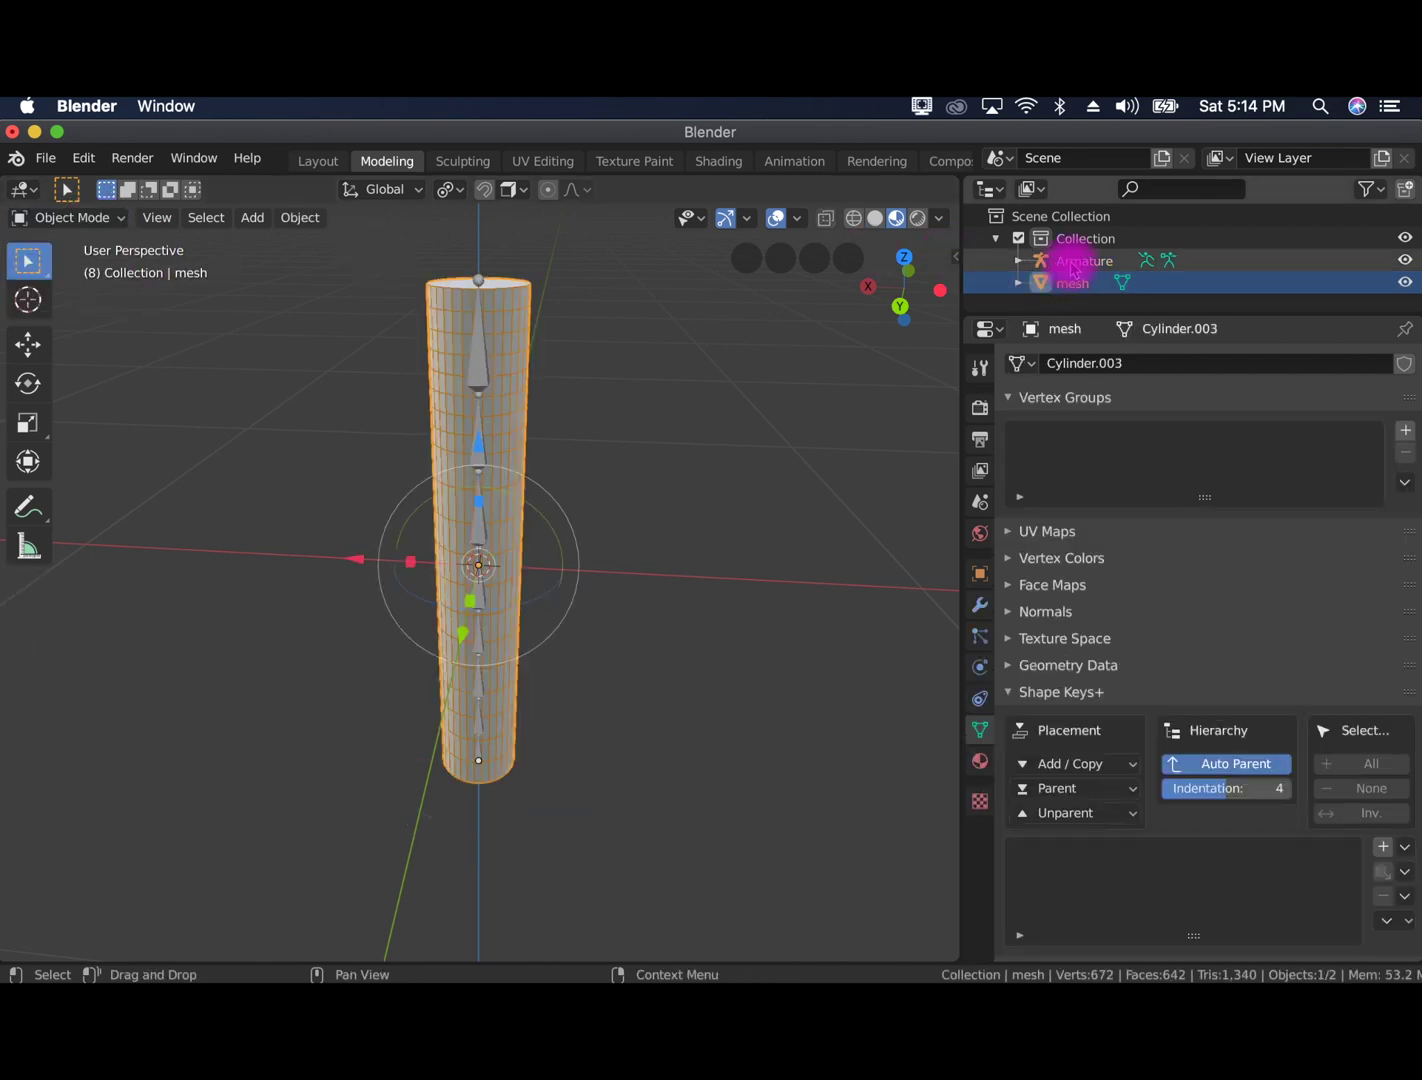
ctrl+click(1072, 262)
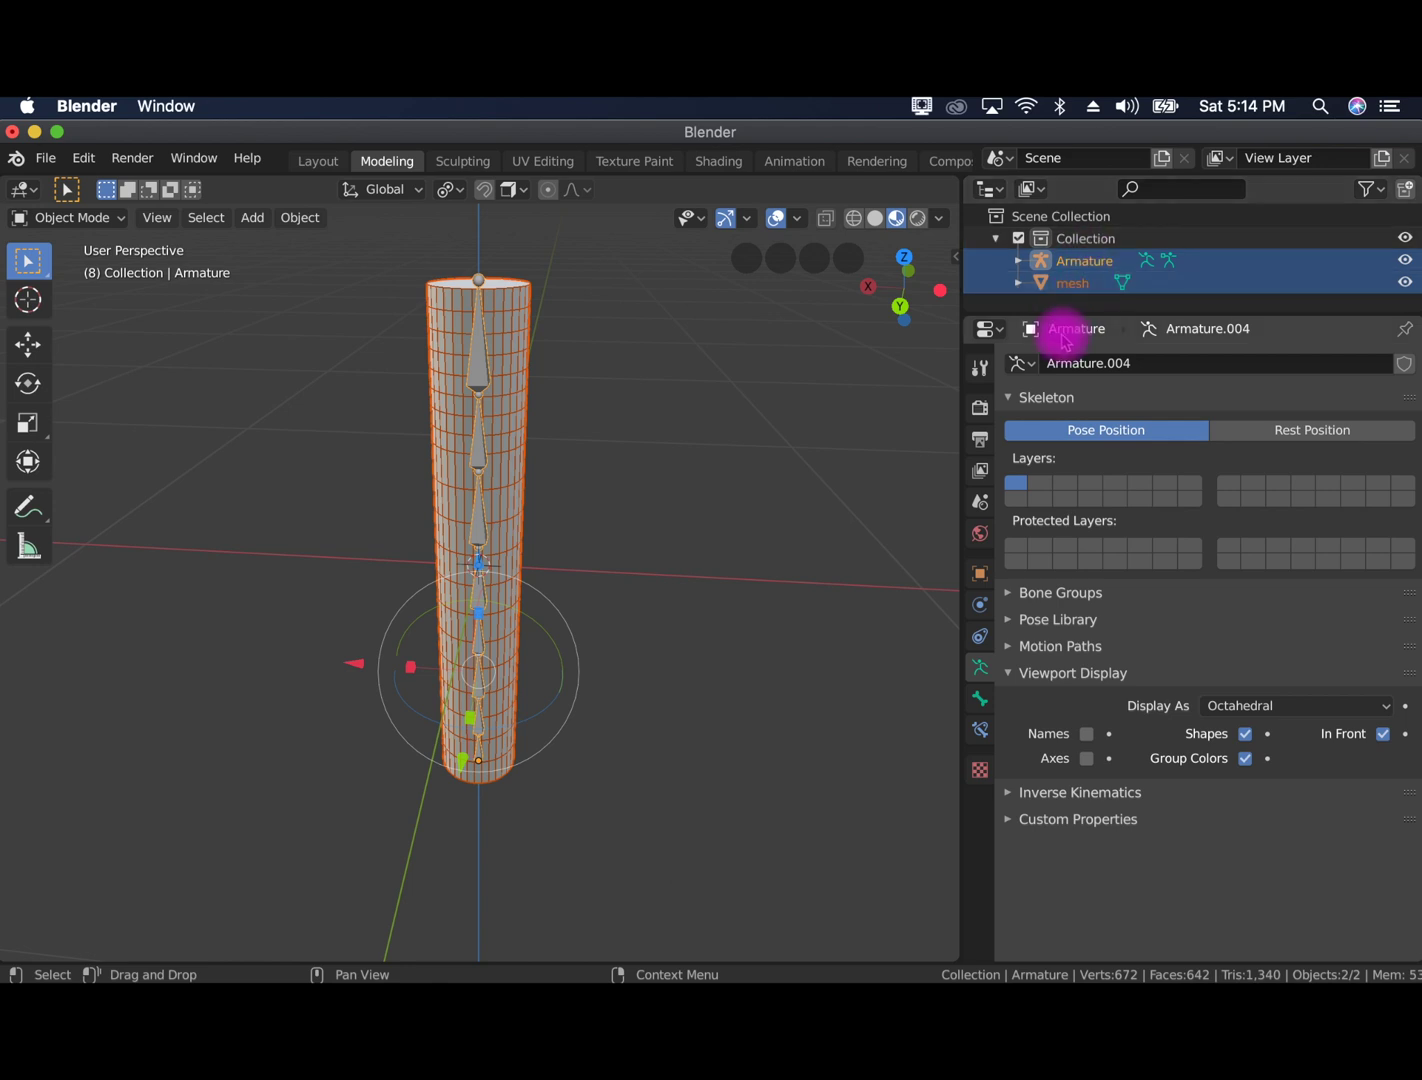
Parent the cylinder mesh to the armature With Automatic Weights
right_click(583, 569)
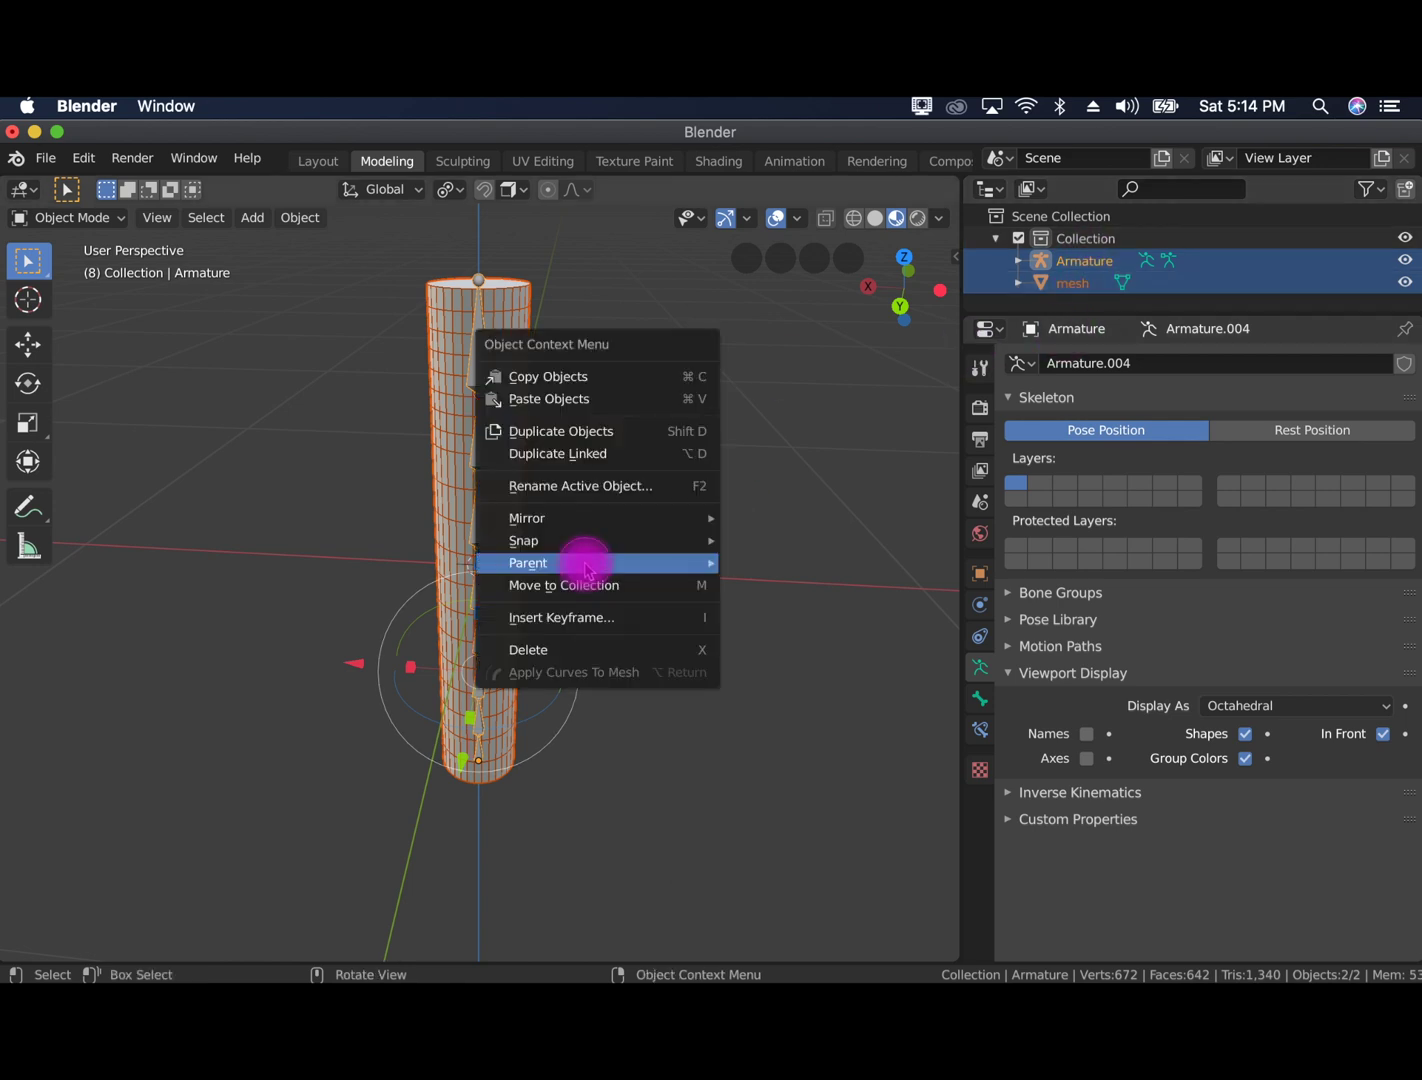
mouse_move(587, 568)
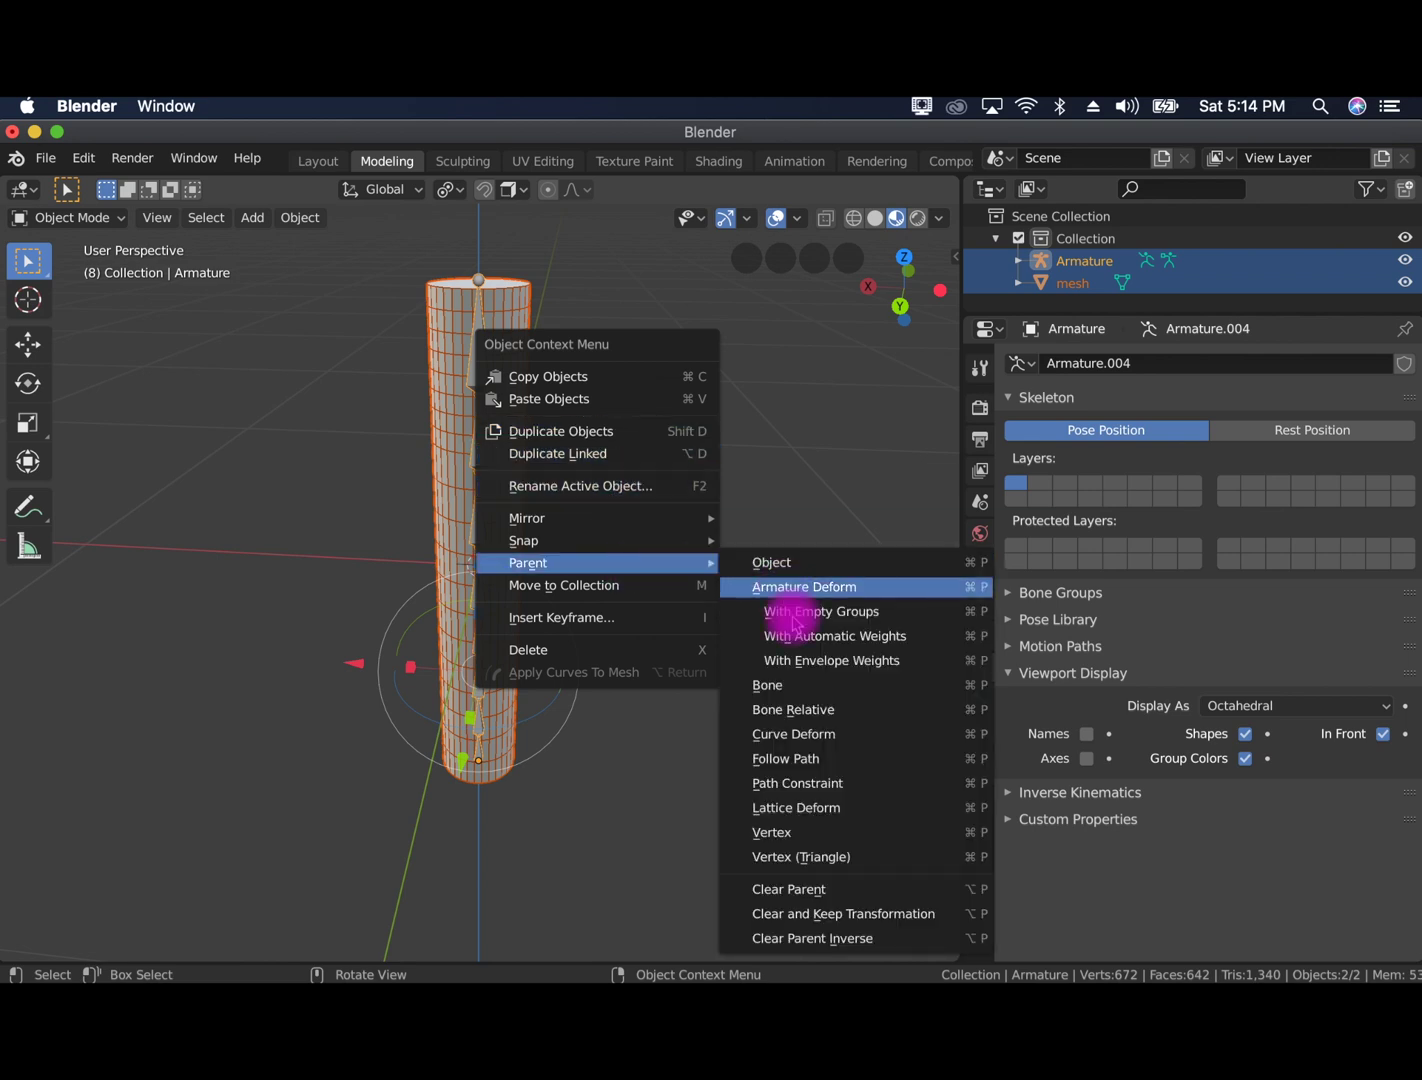
click(841, 637)
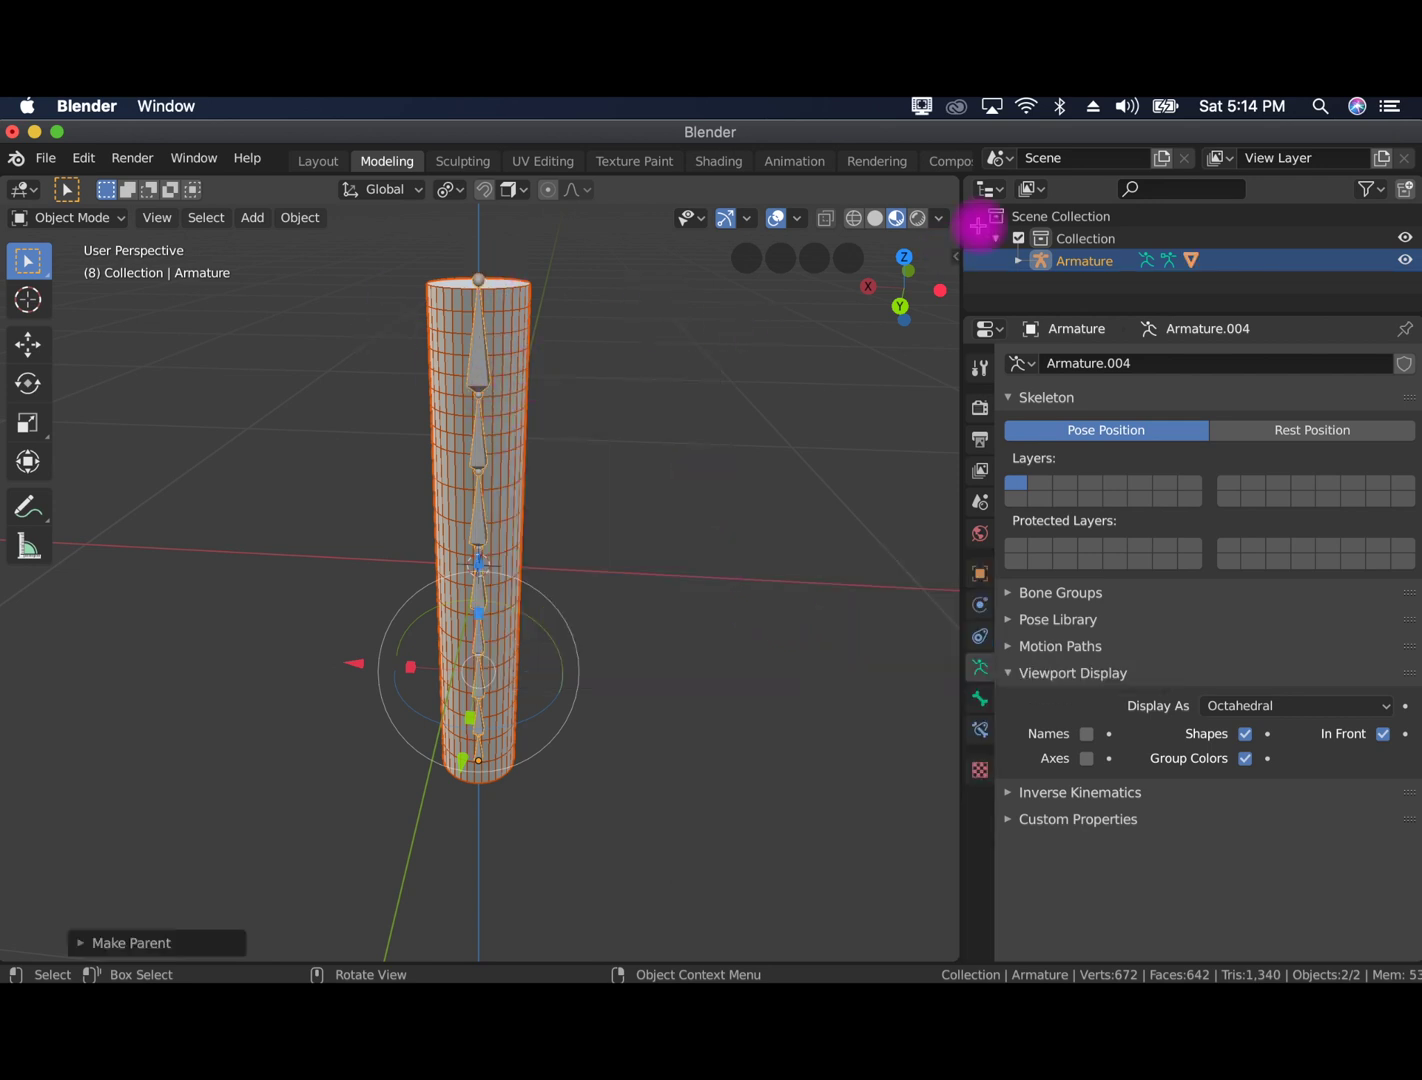
Expand the Armature in the Outliner and enlarge the Outliner panel
click(1017, 261)
scroll(1048, 280, down, 1)
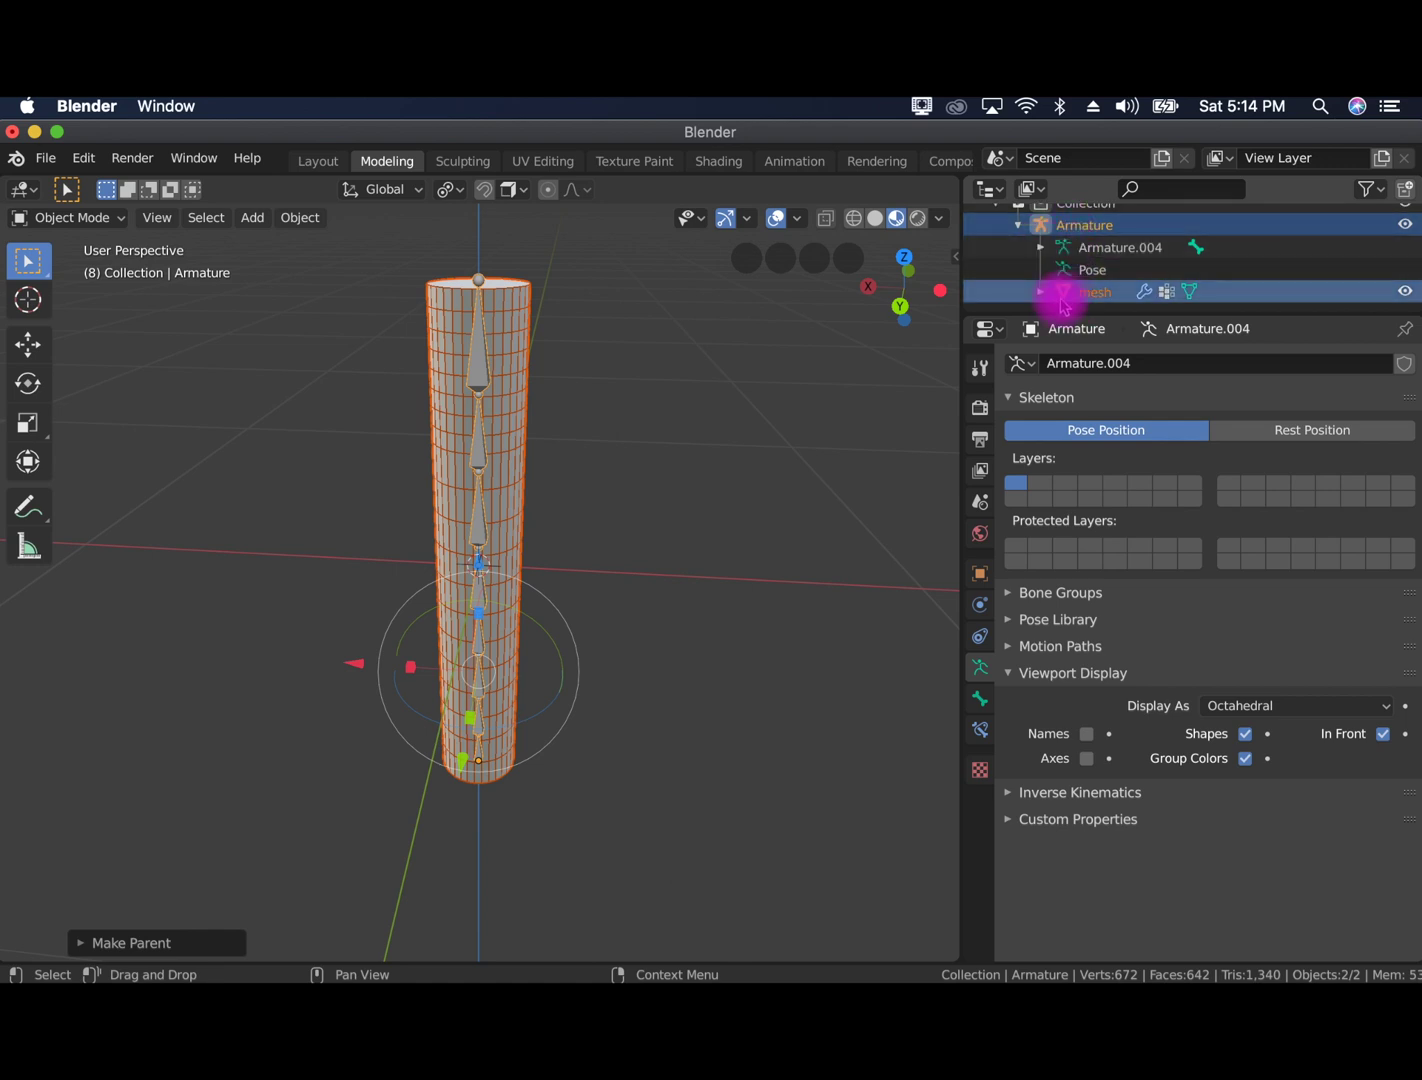
drag(1062, 316, 907, 476)
Switch the armature into Pose Mode
click(107, 217)
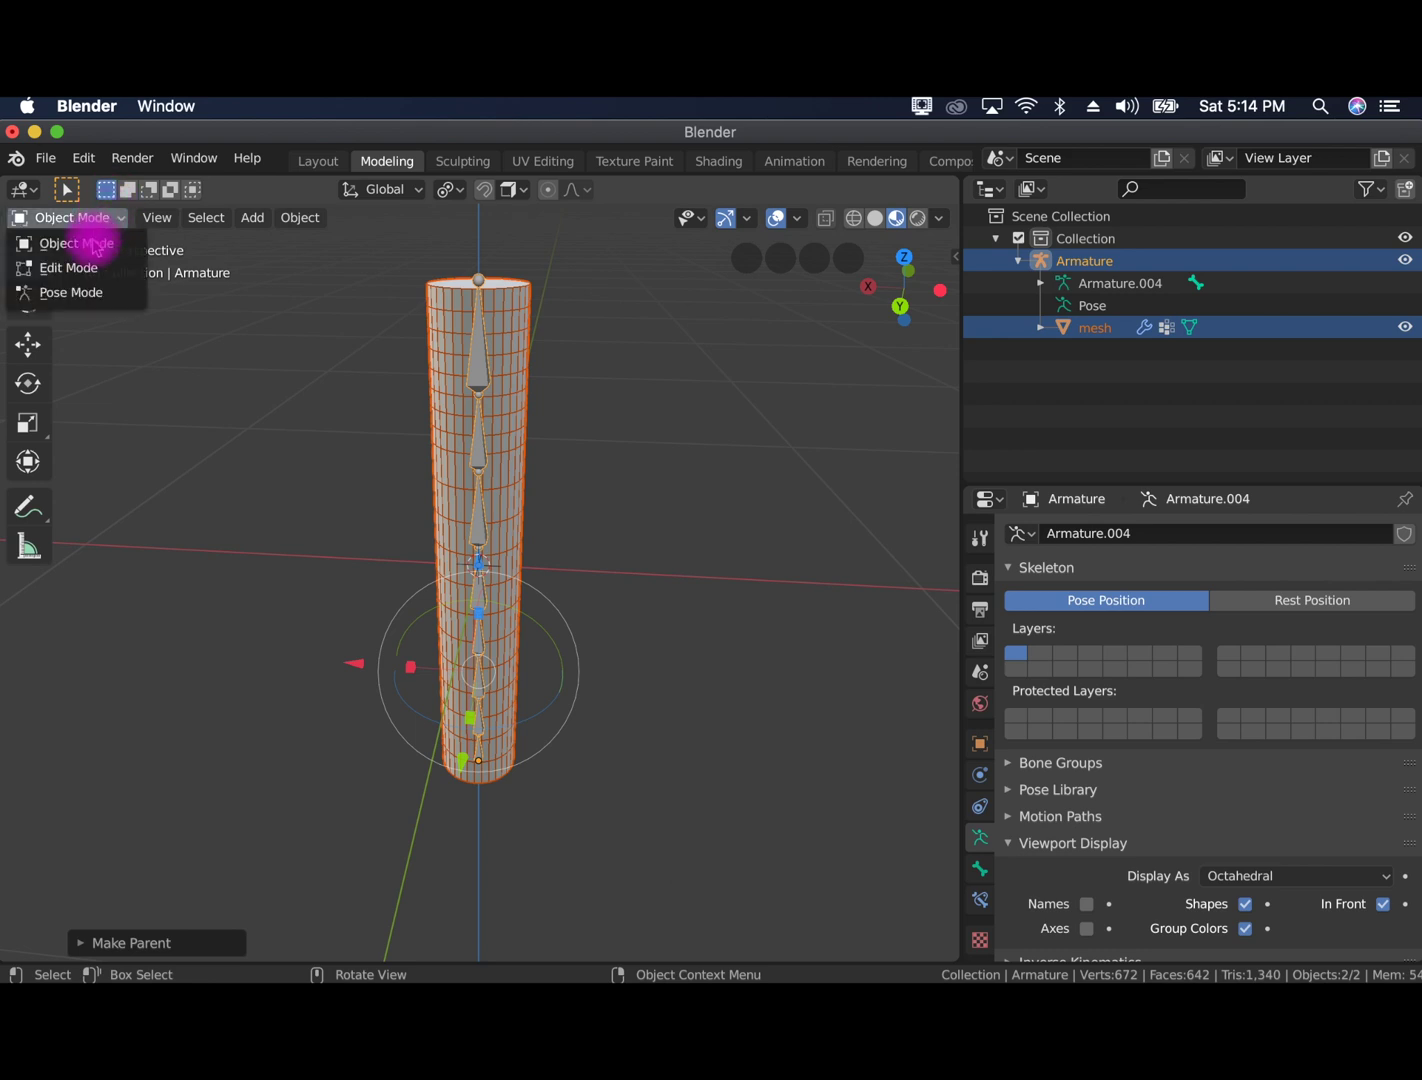
click(86, 290)
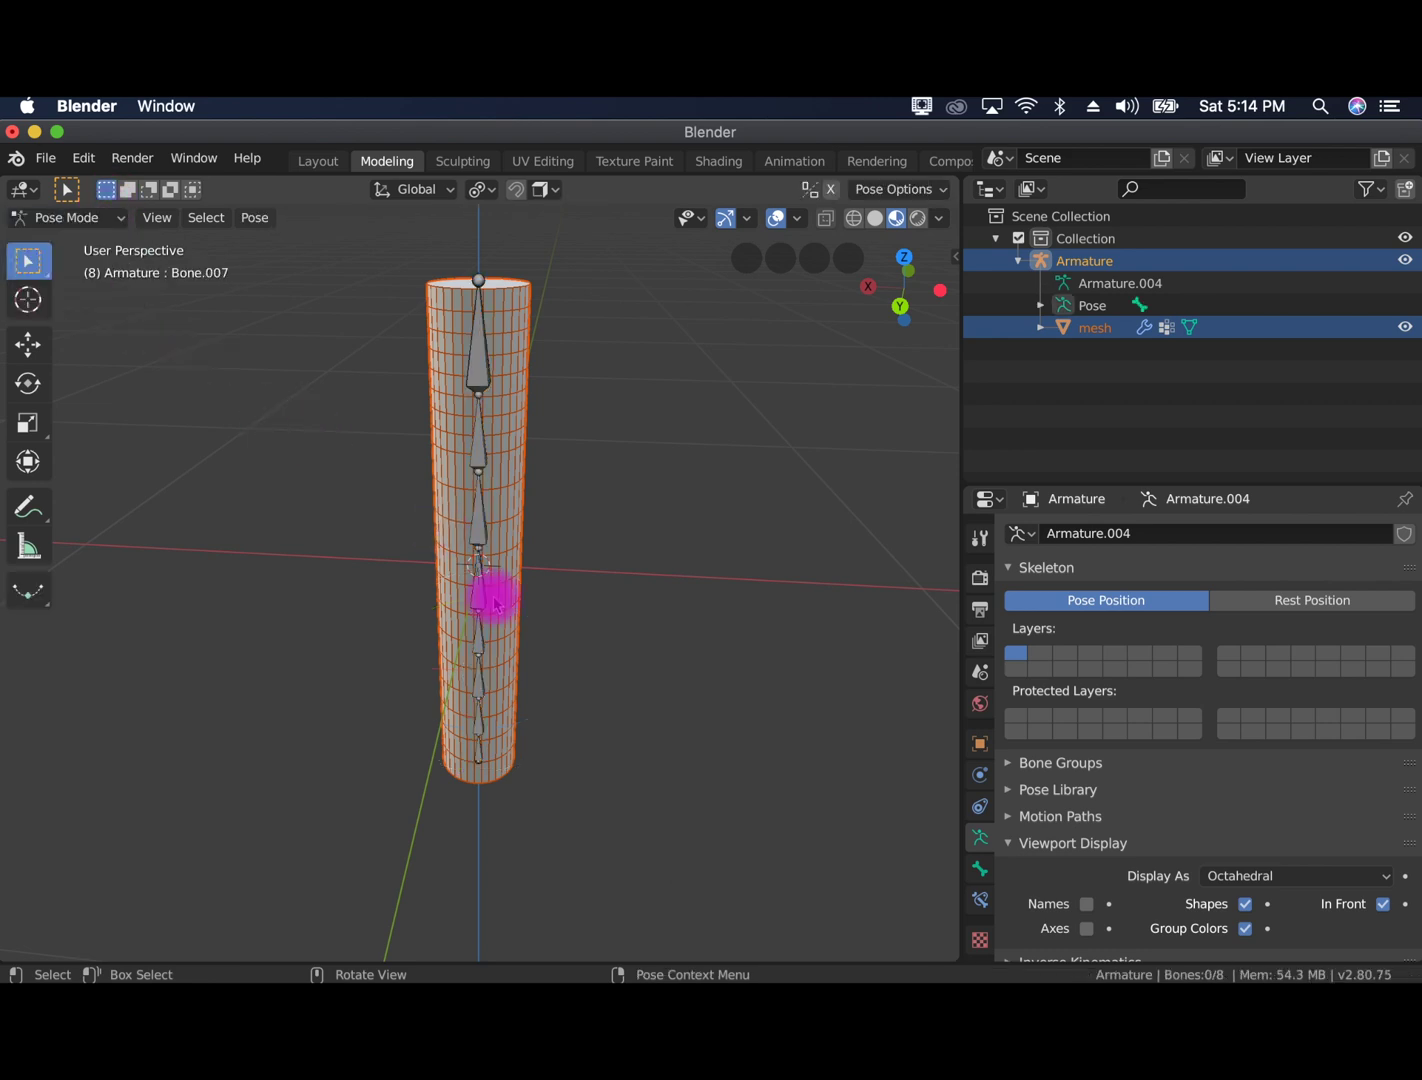
scroll(476, 725, down, 3)
scroll(480, 736, up, 2)
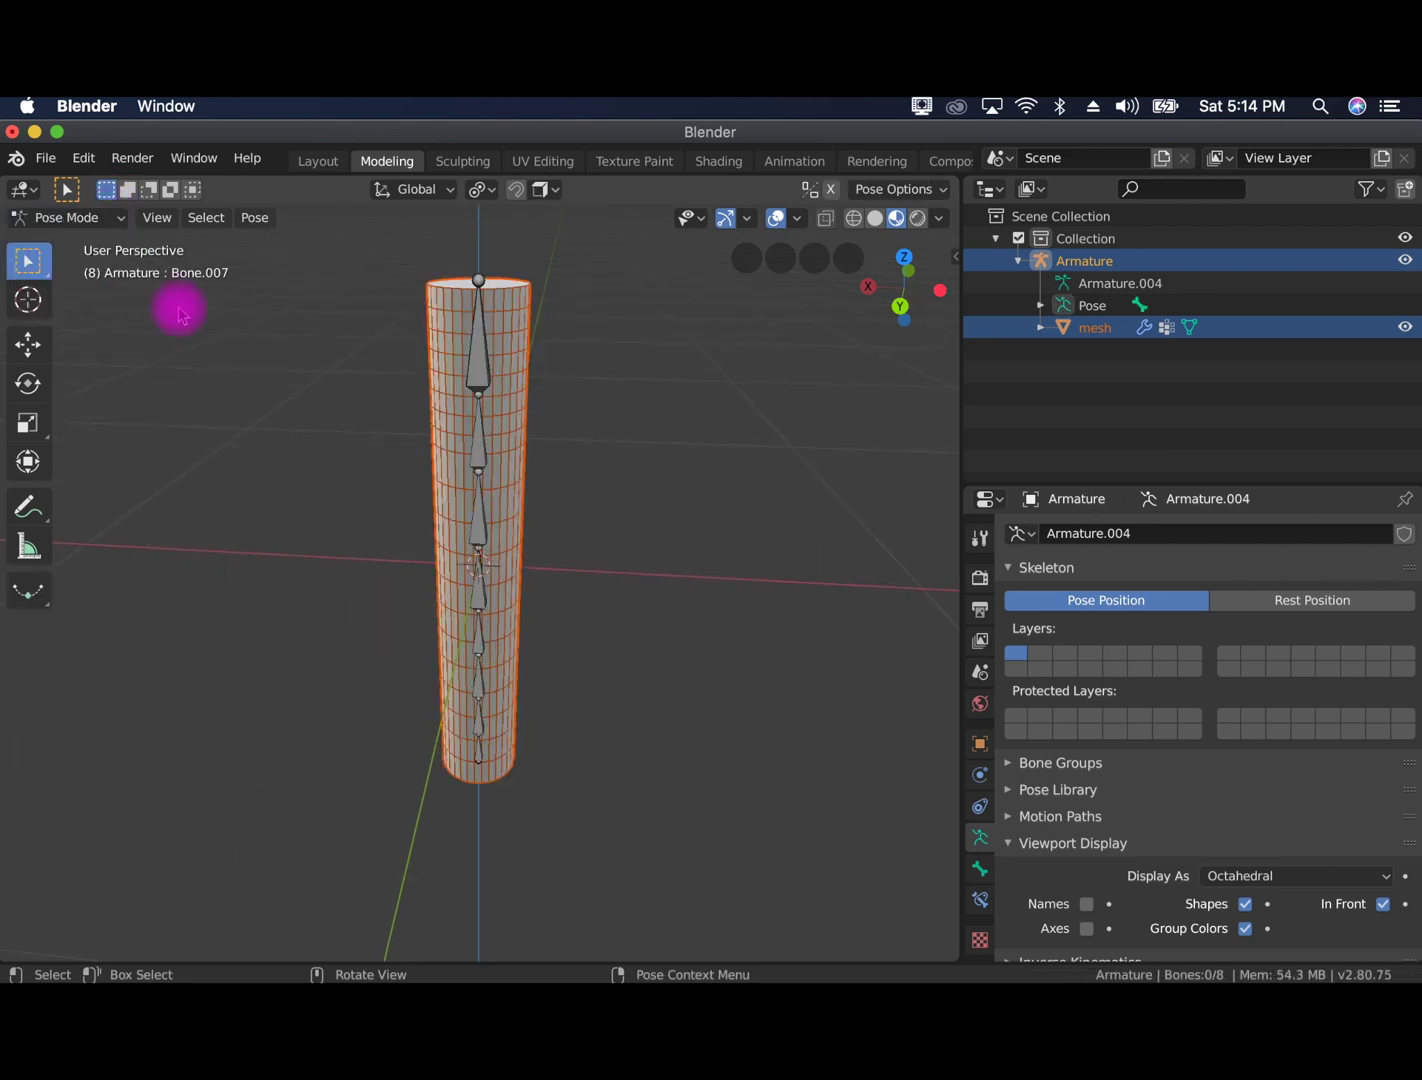
click(97, 217)
click(103, 220)
click(103, 220)
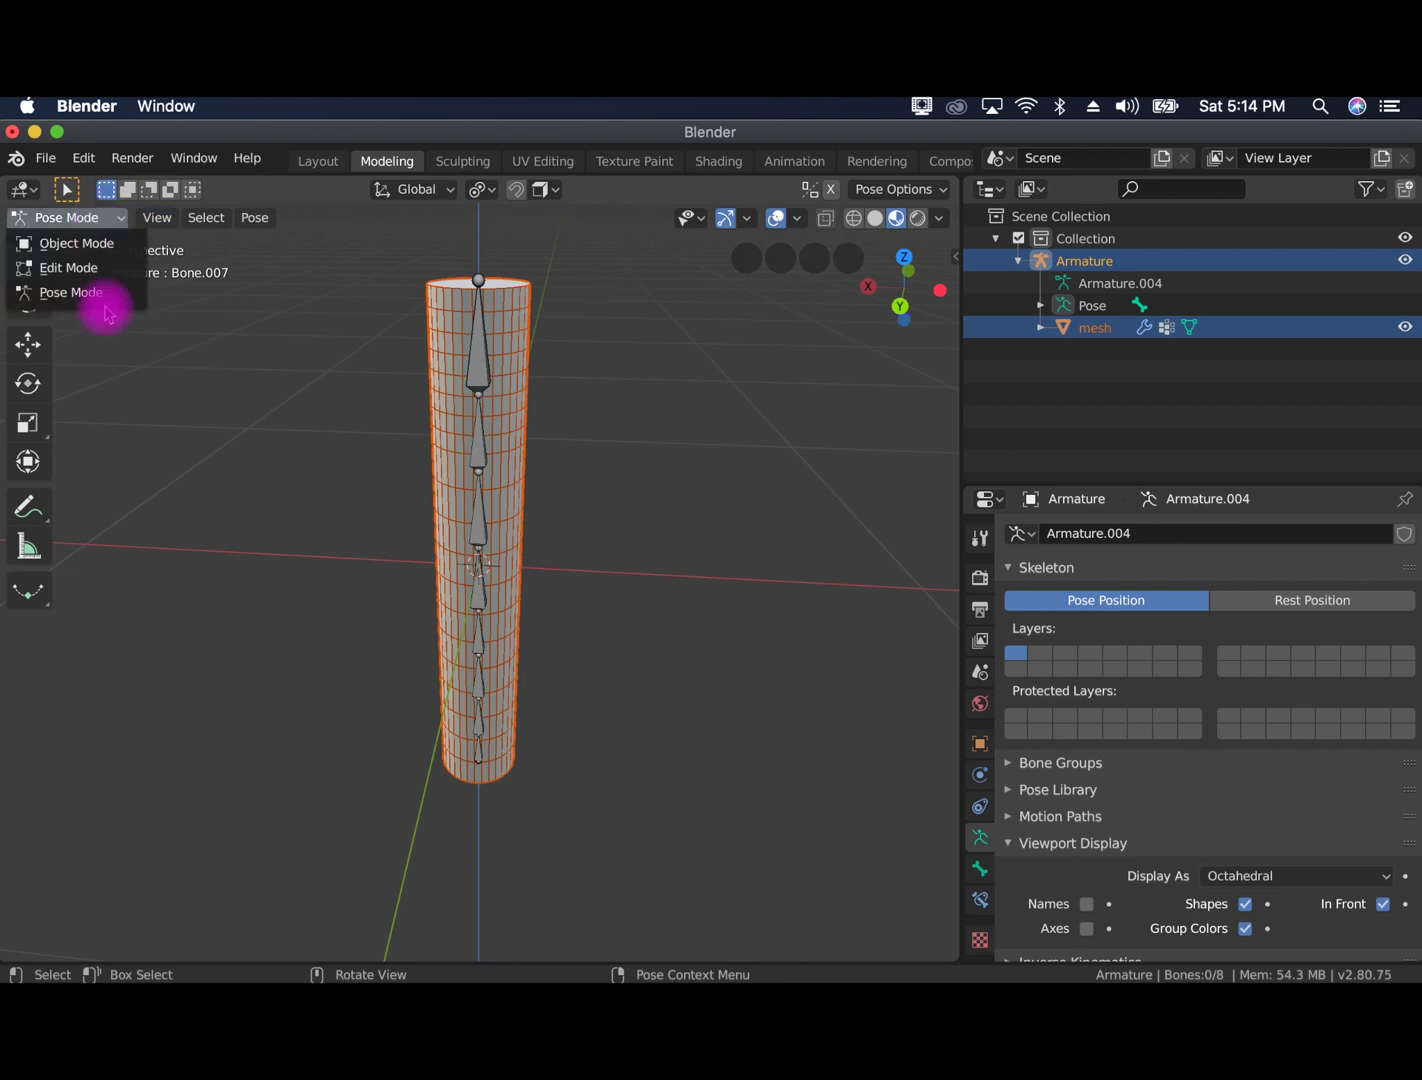
click(95, 294)
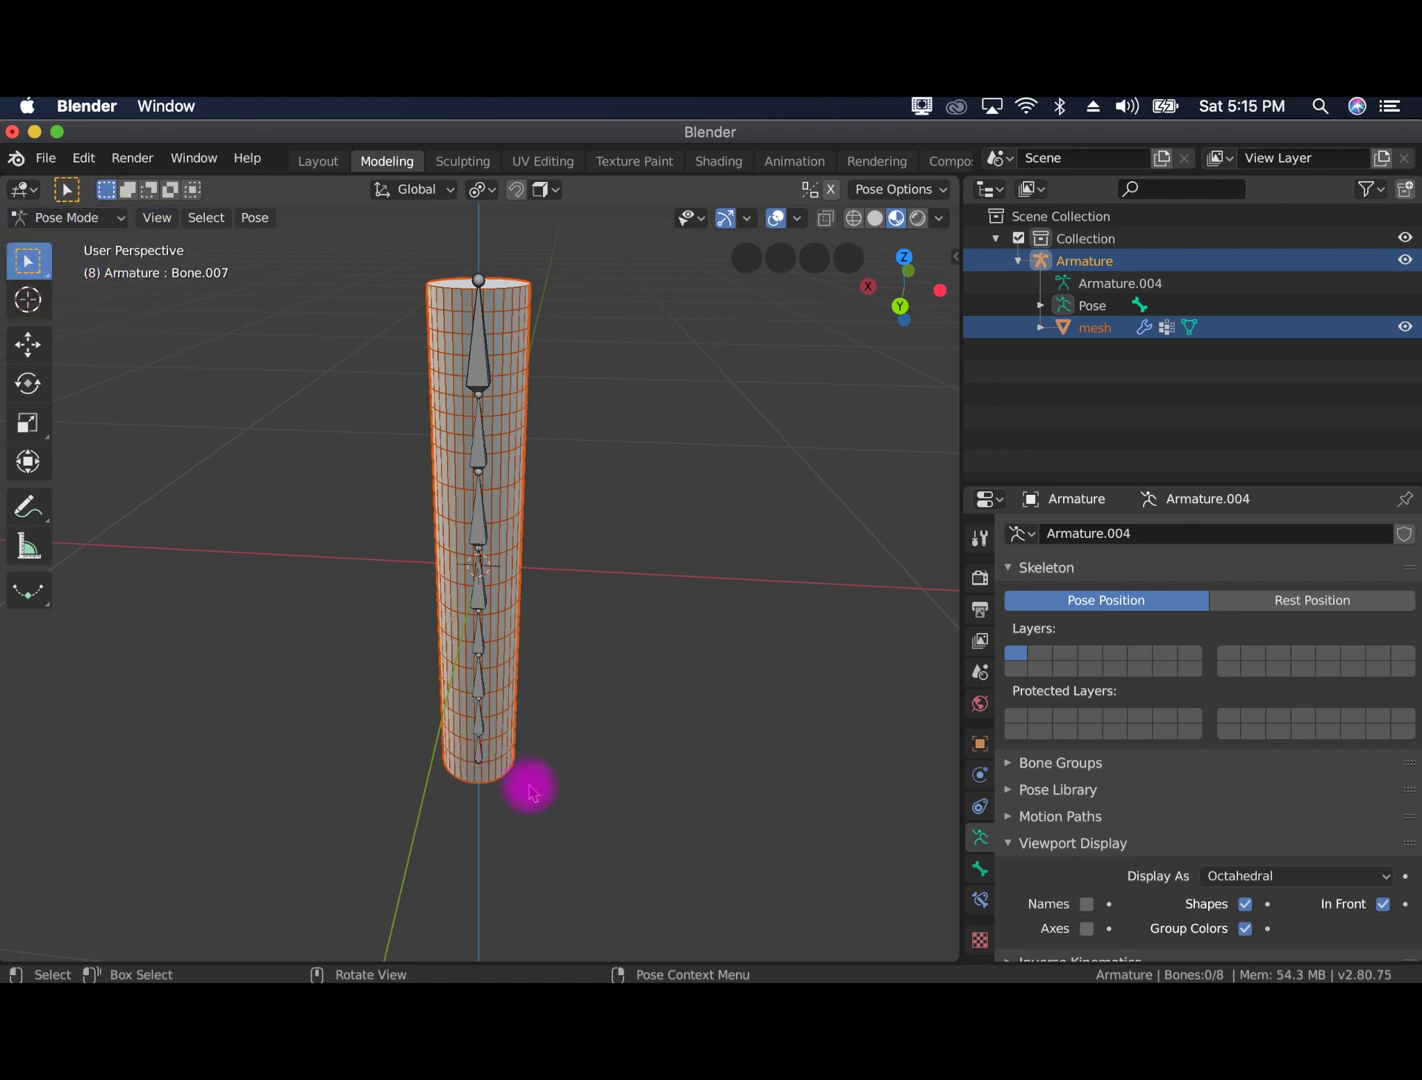
Rotate Bone.003 to test the cylinder's bend, undo it, and select all
click(479, 620)
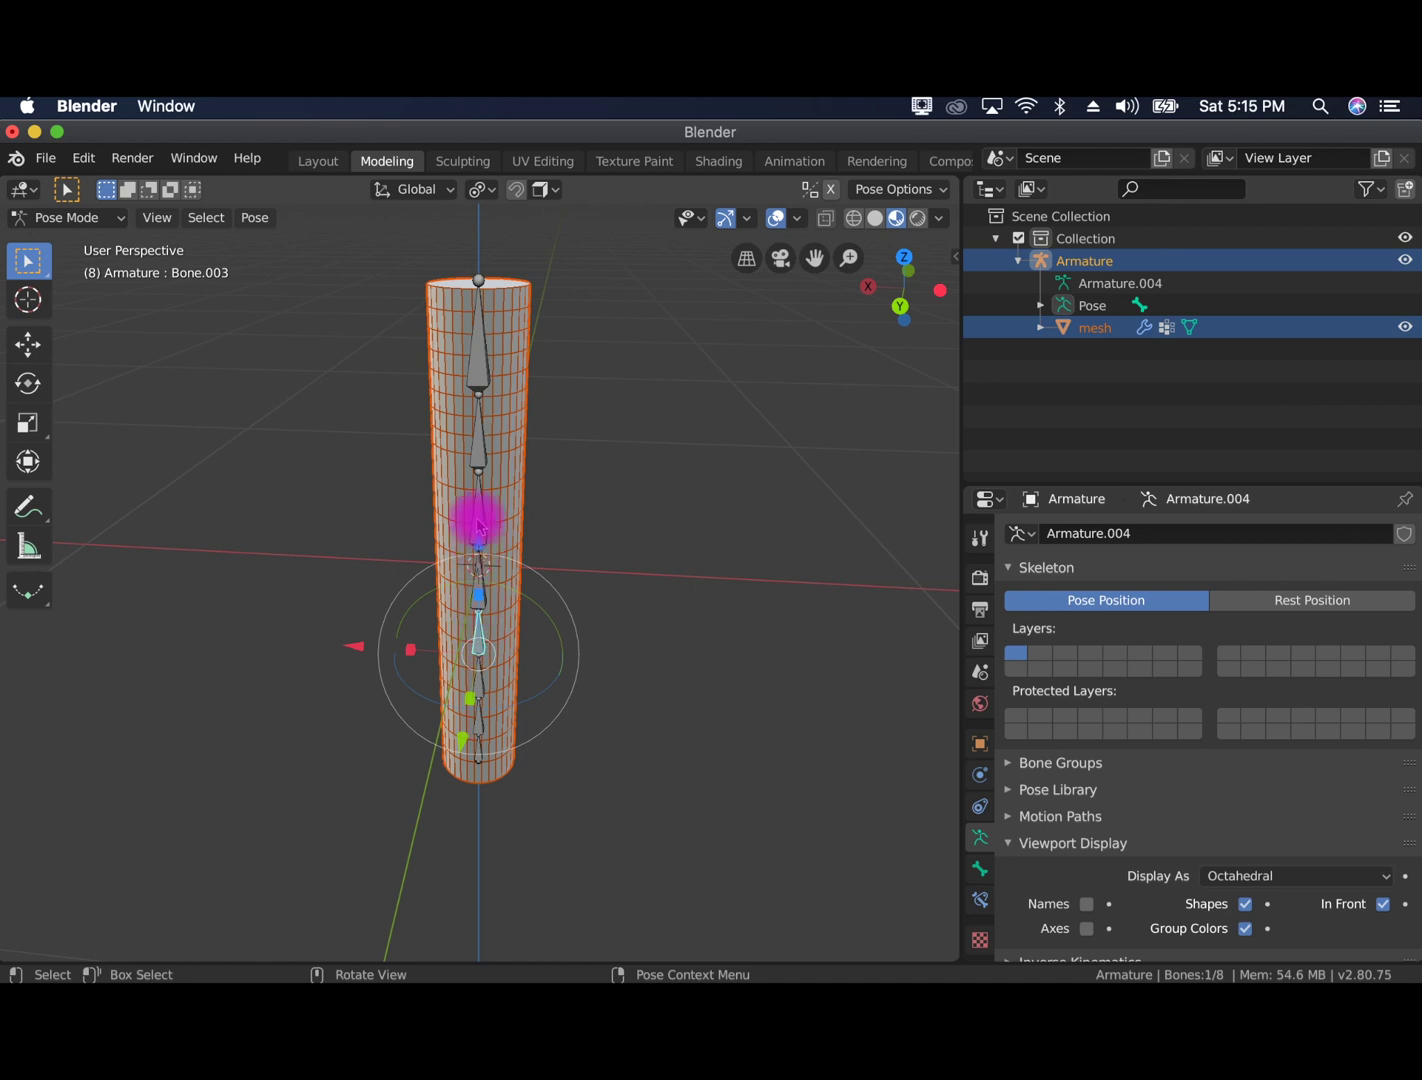
key(r)
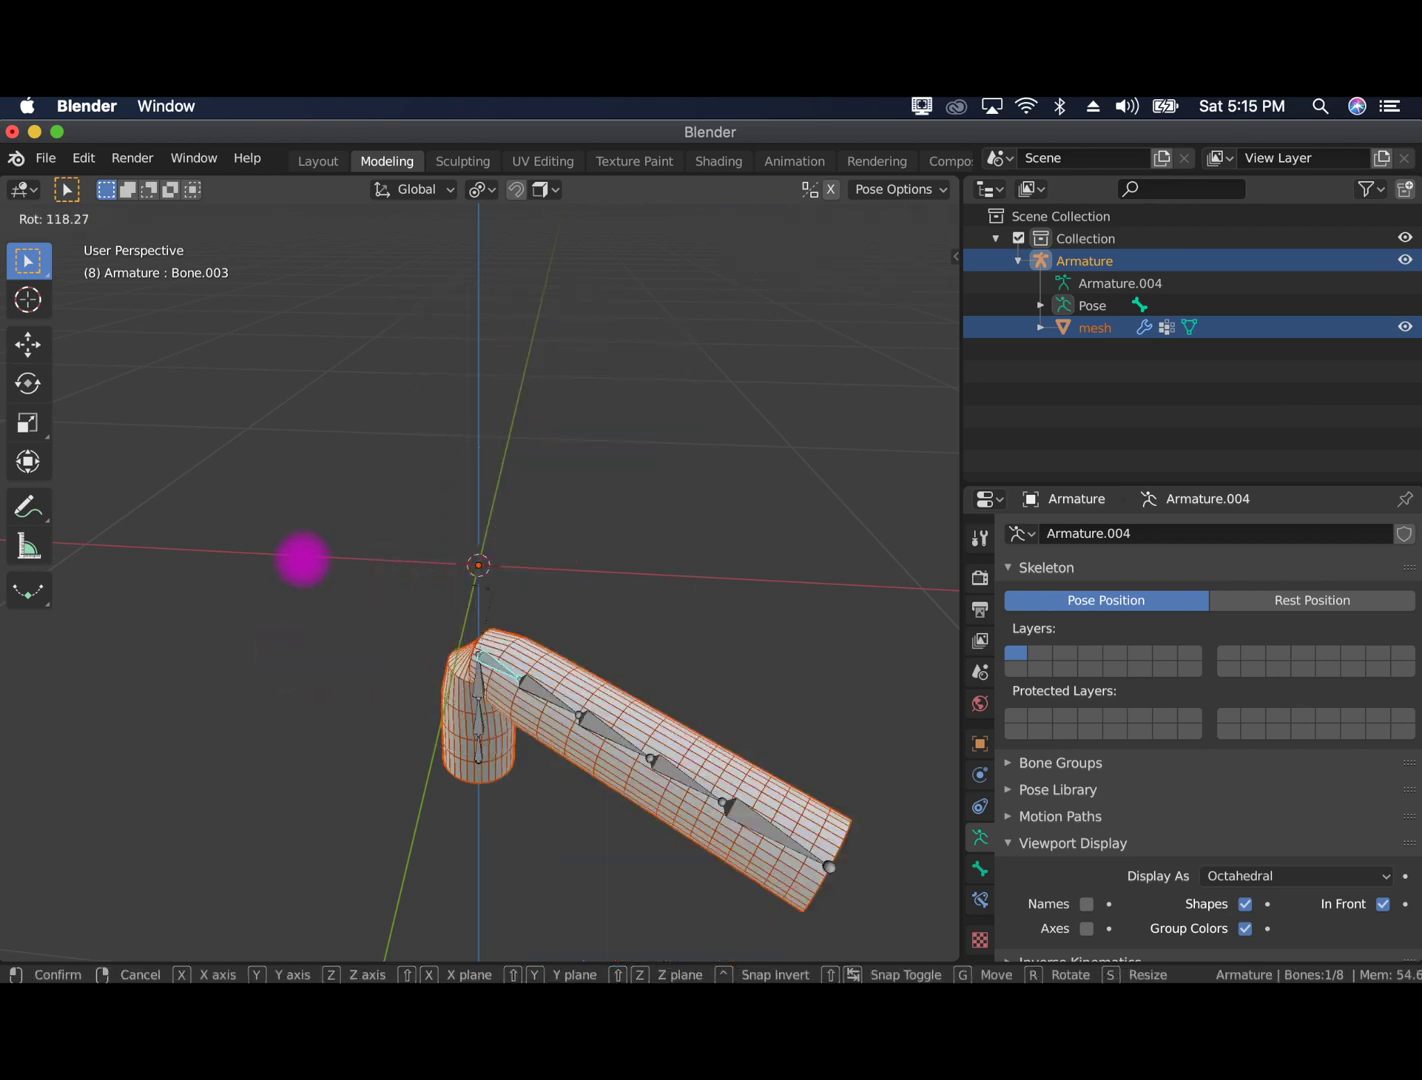
click(303, 566)
key(super+z)
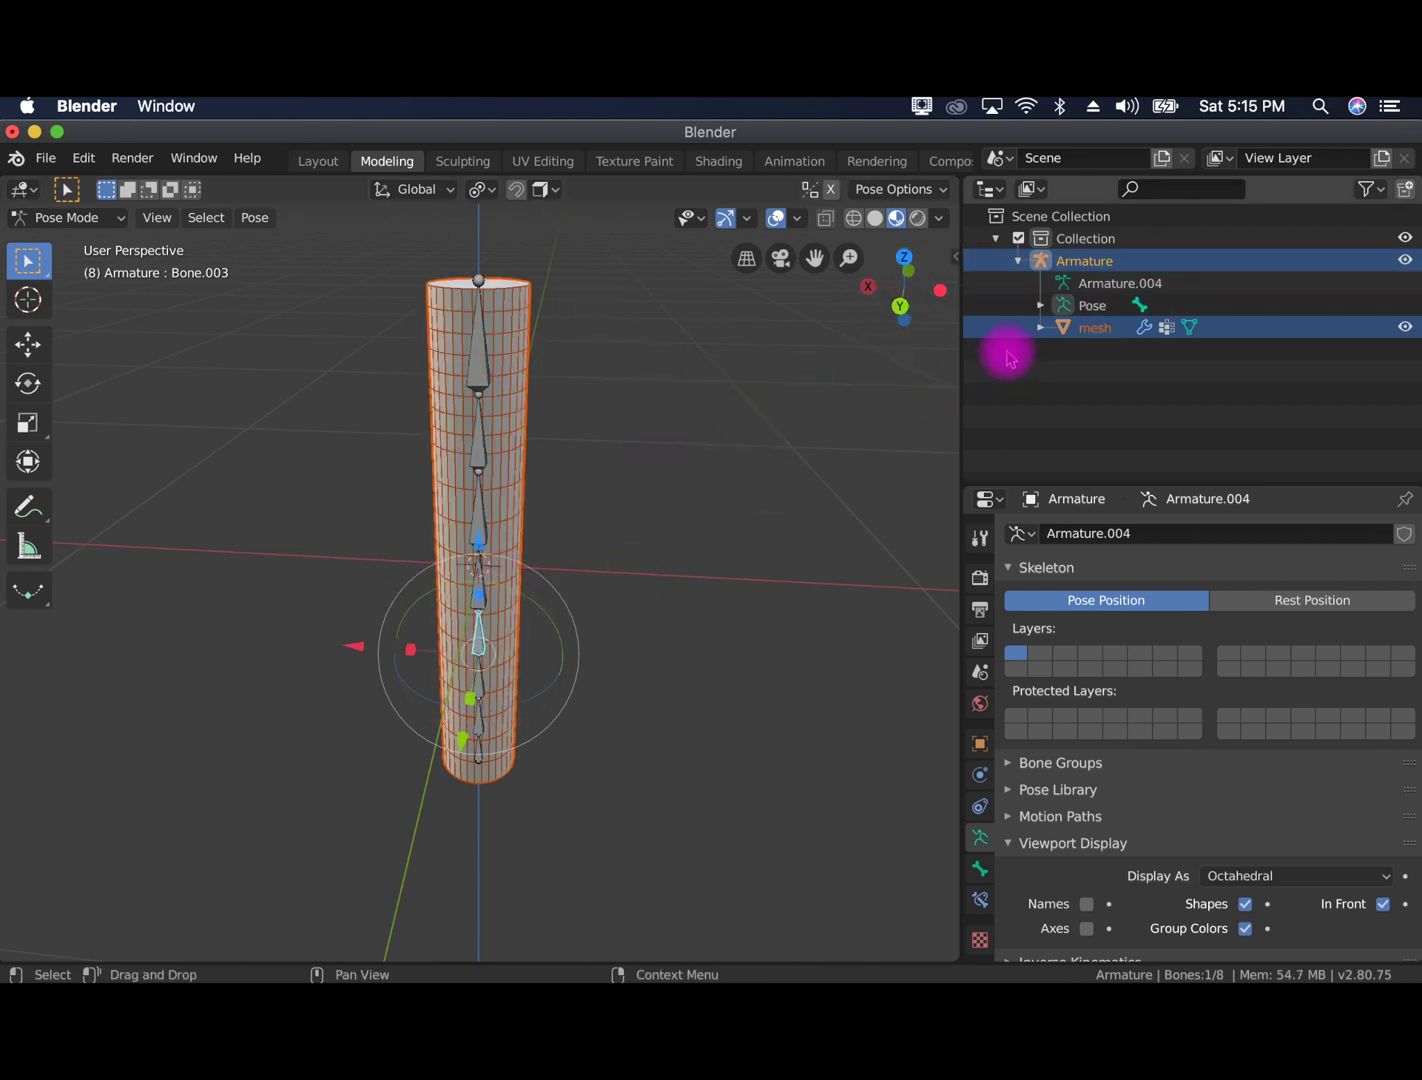
key(a)
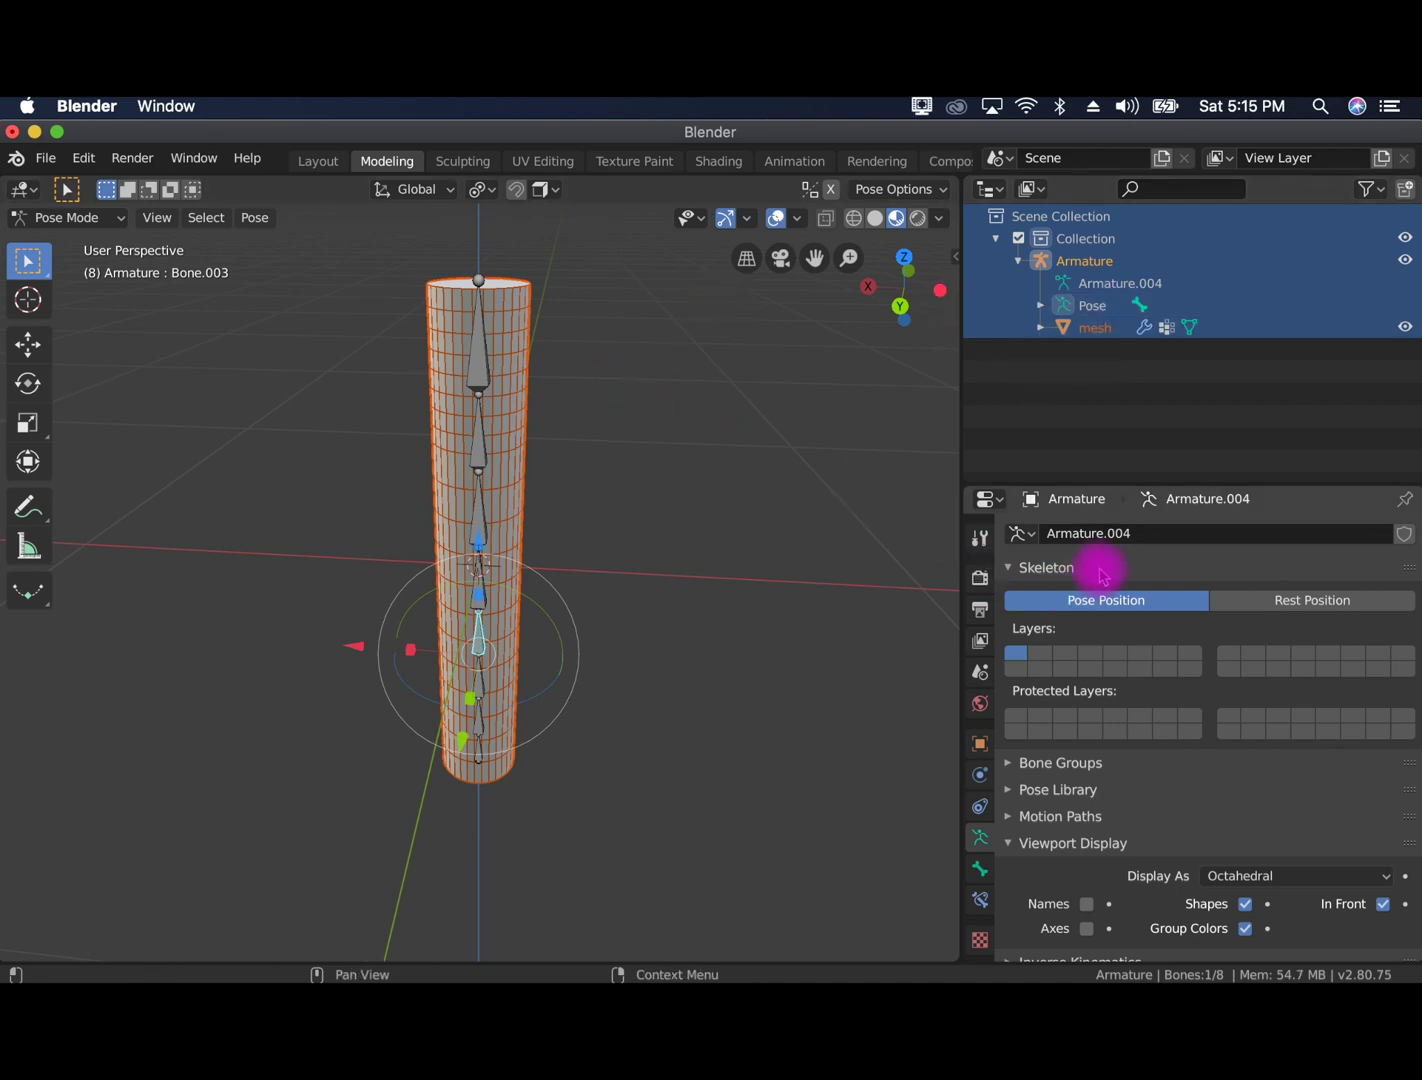
Set the Armature's Location Z to 0 in the Object properties
click(978, 541)
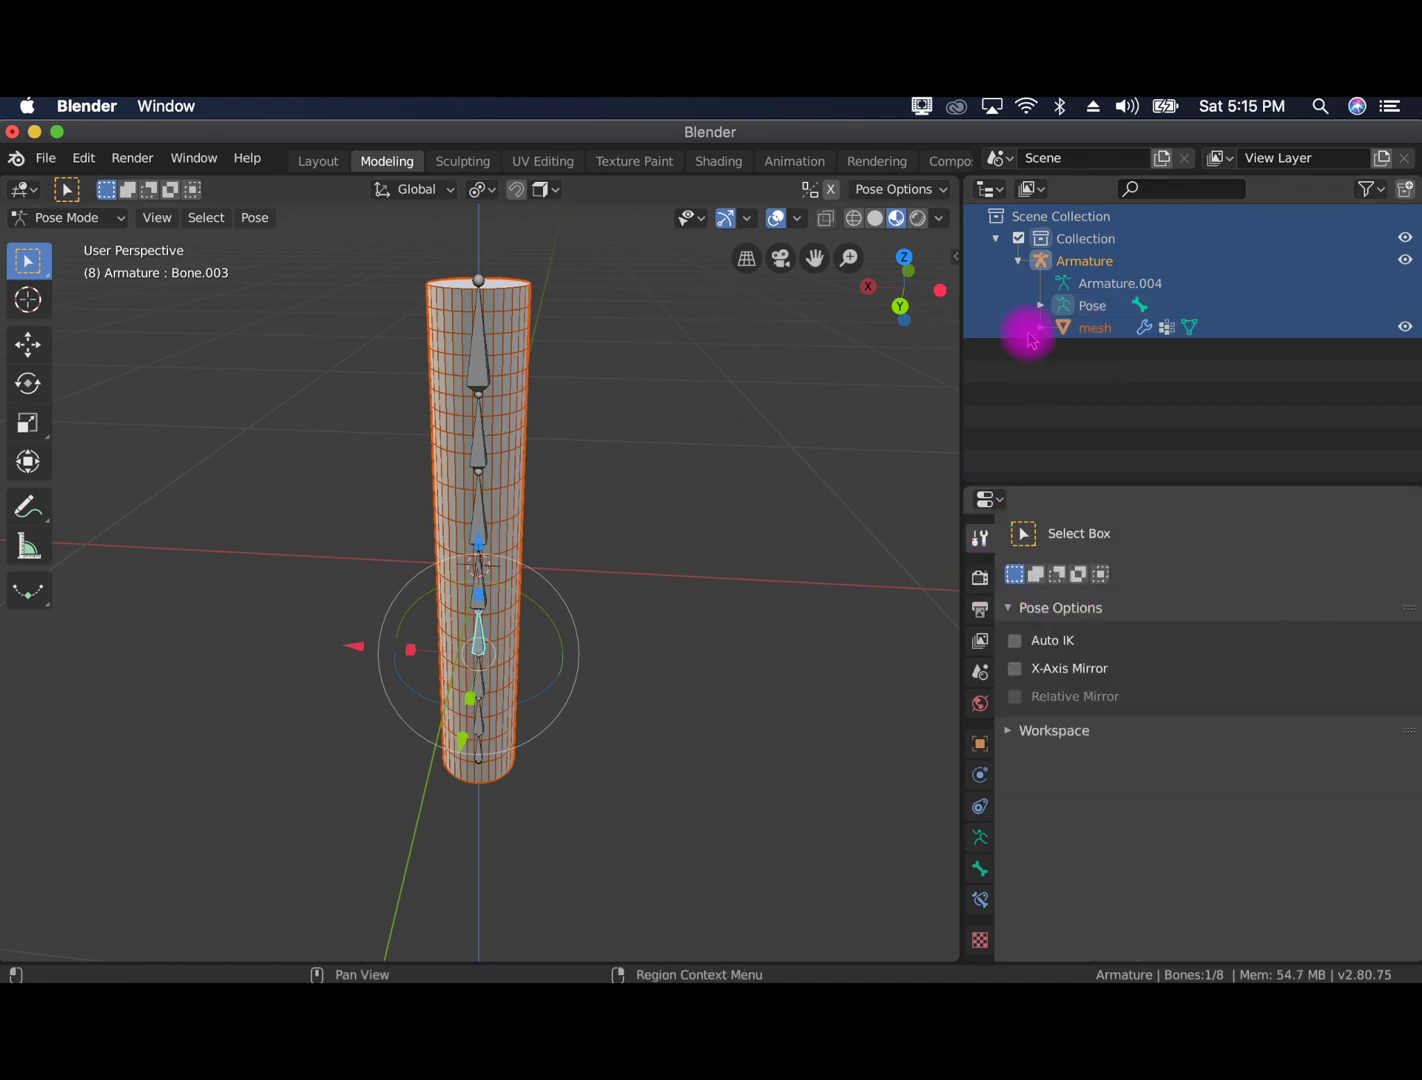
click(980, 747)
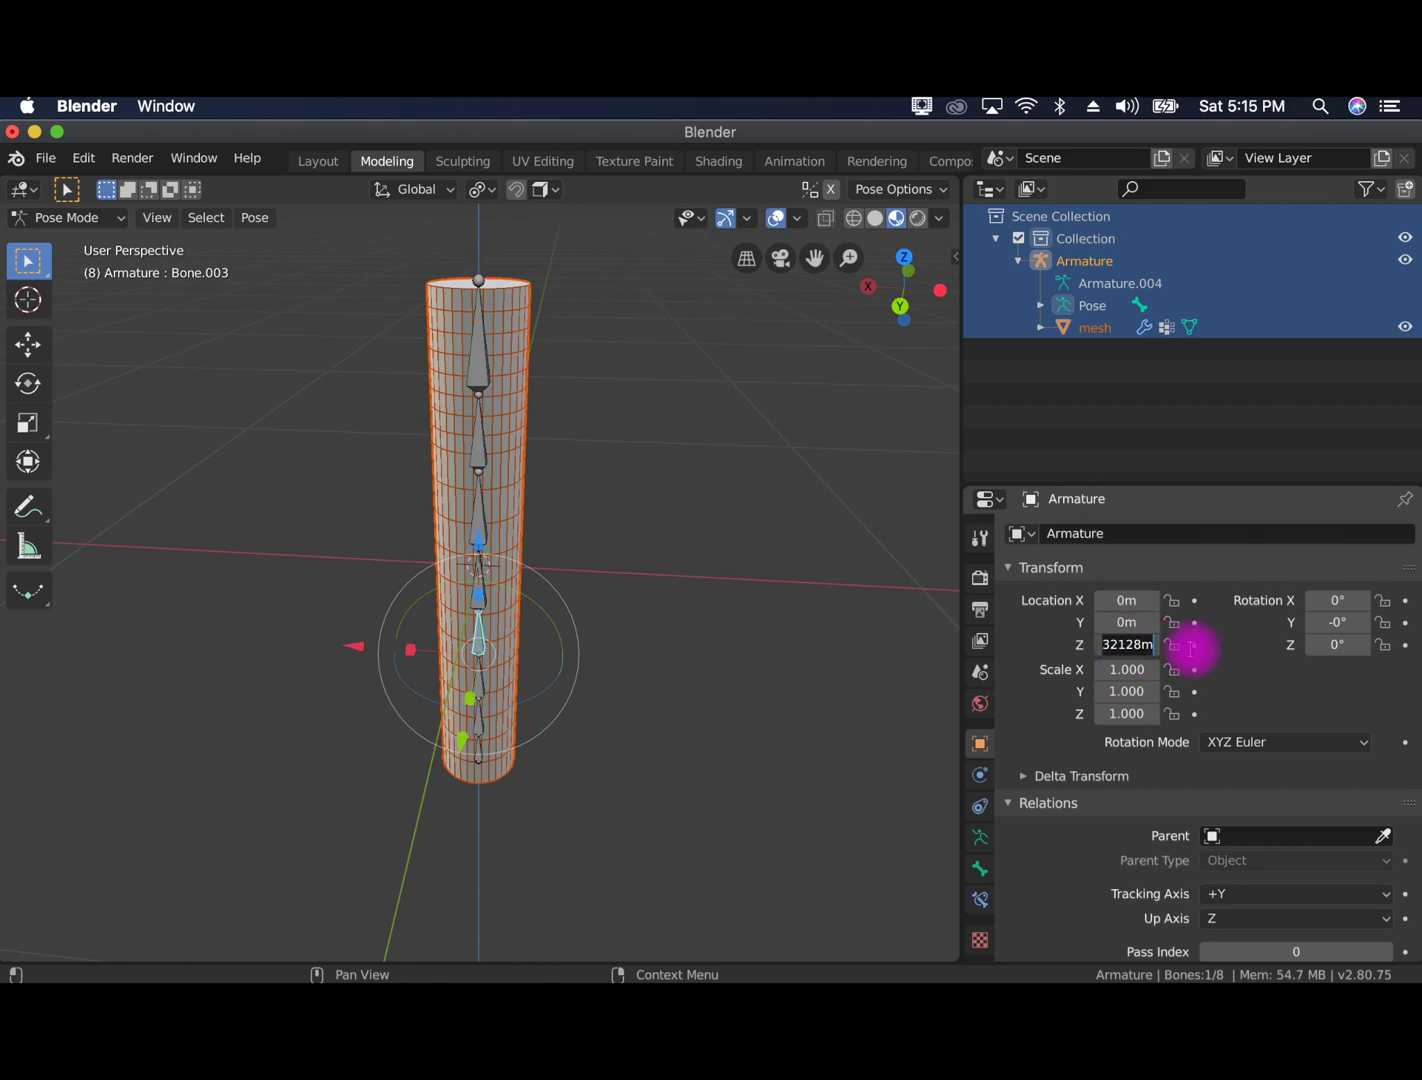
key(Right)
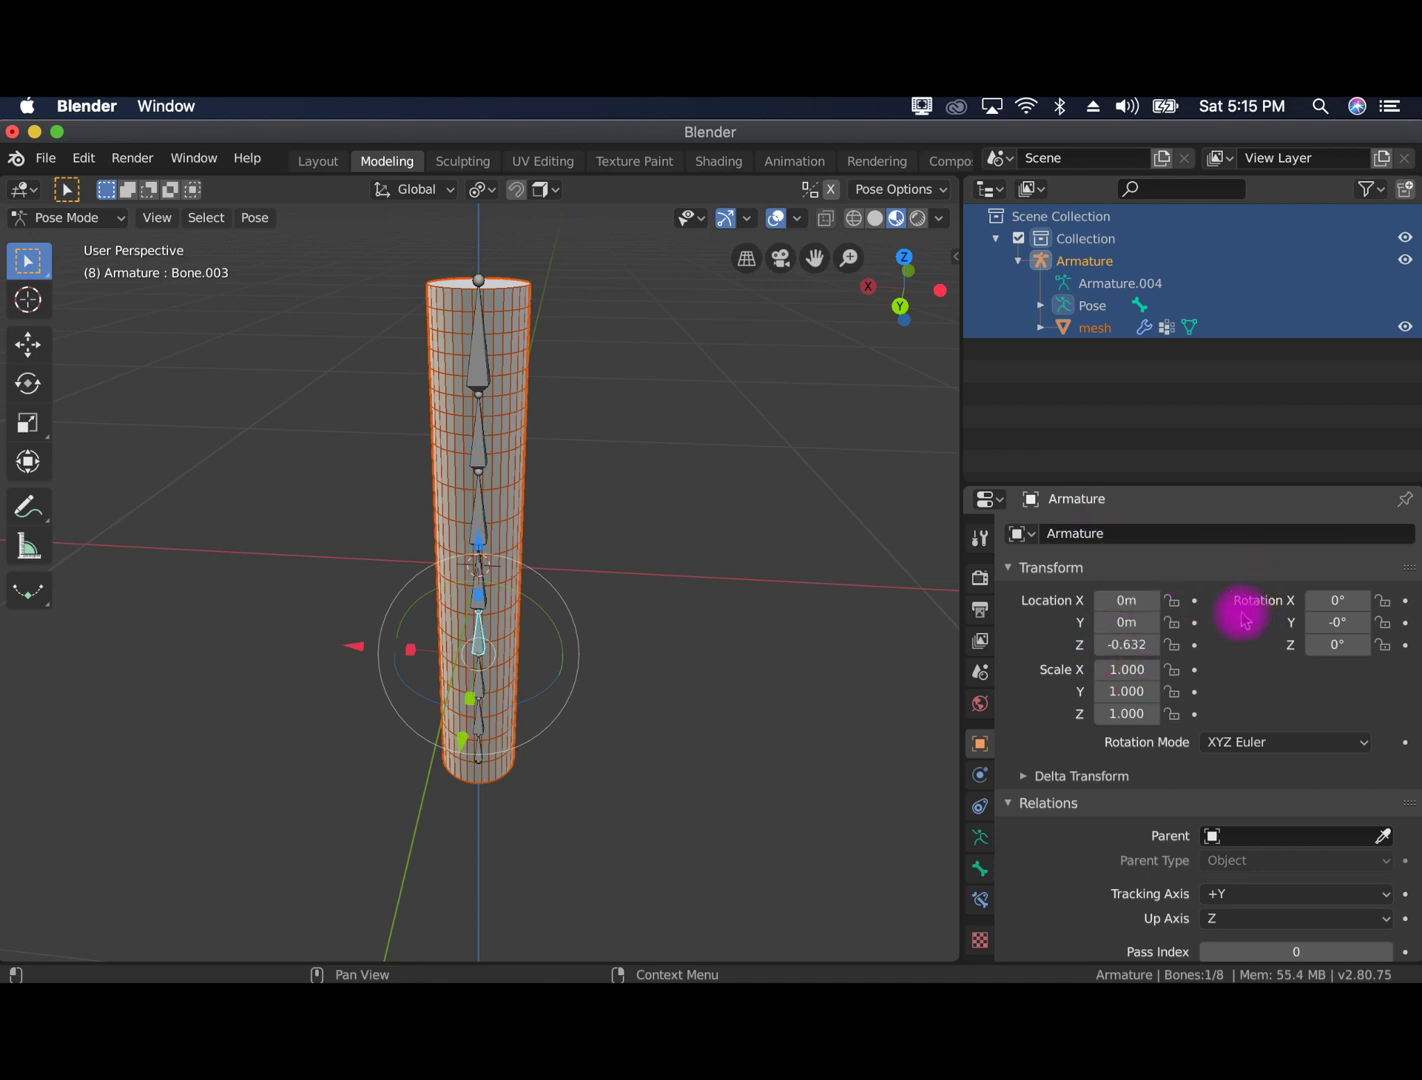
click(1082, 263)
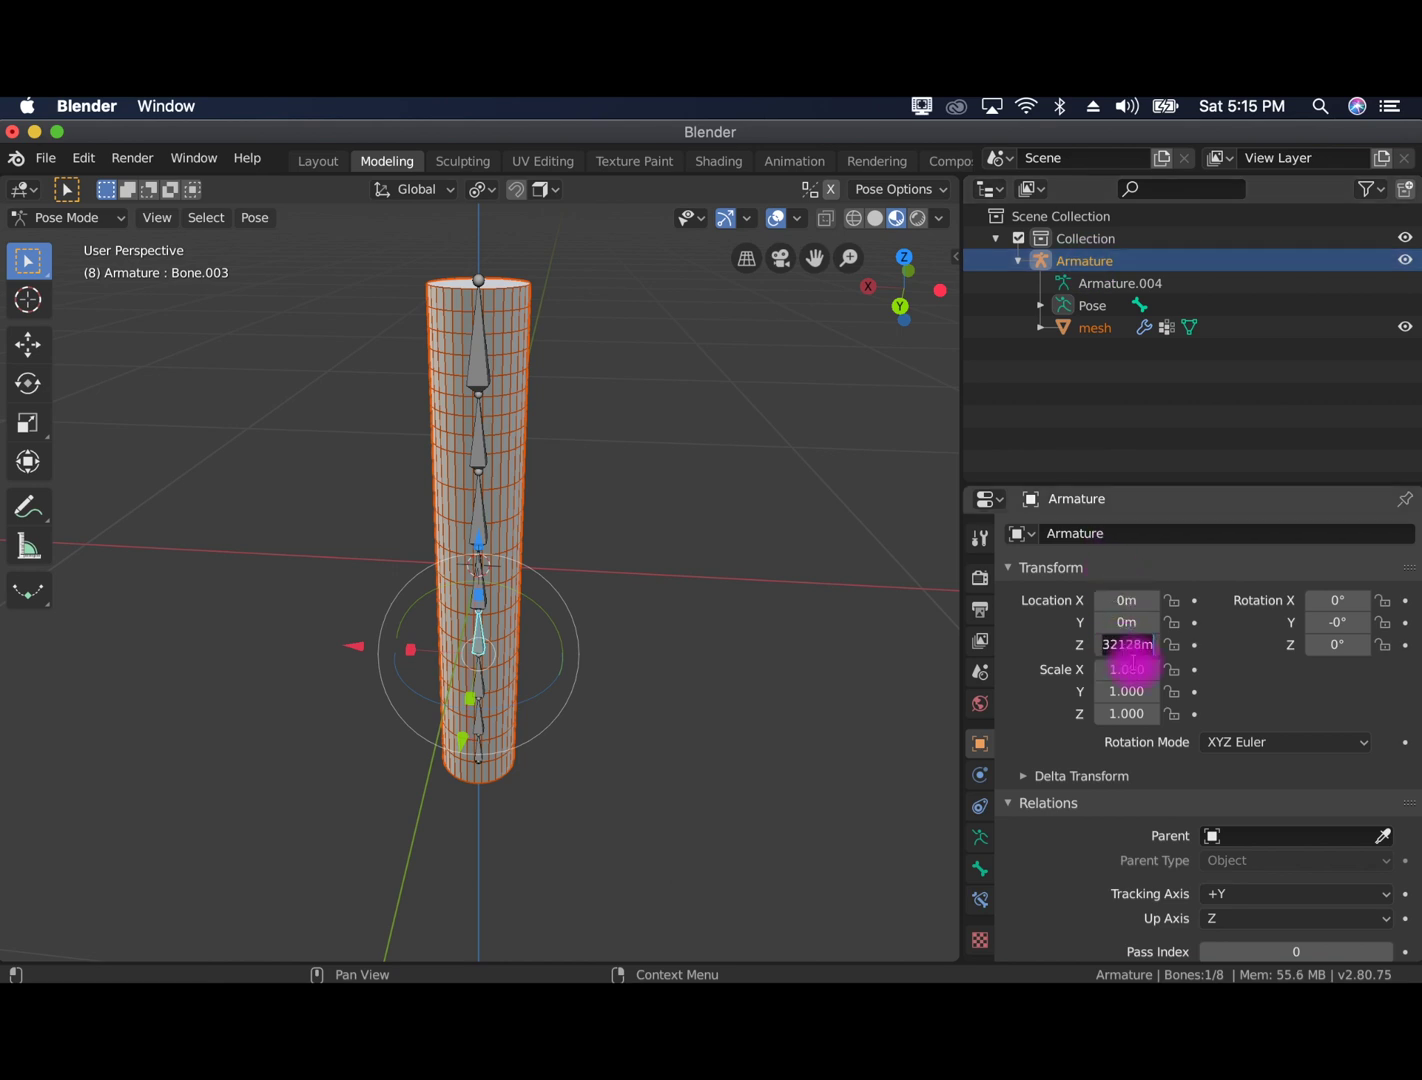
key(Return)
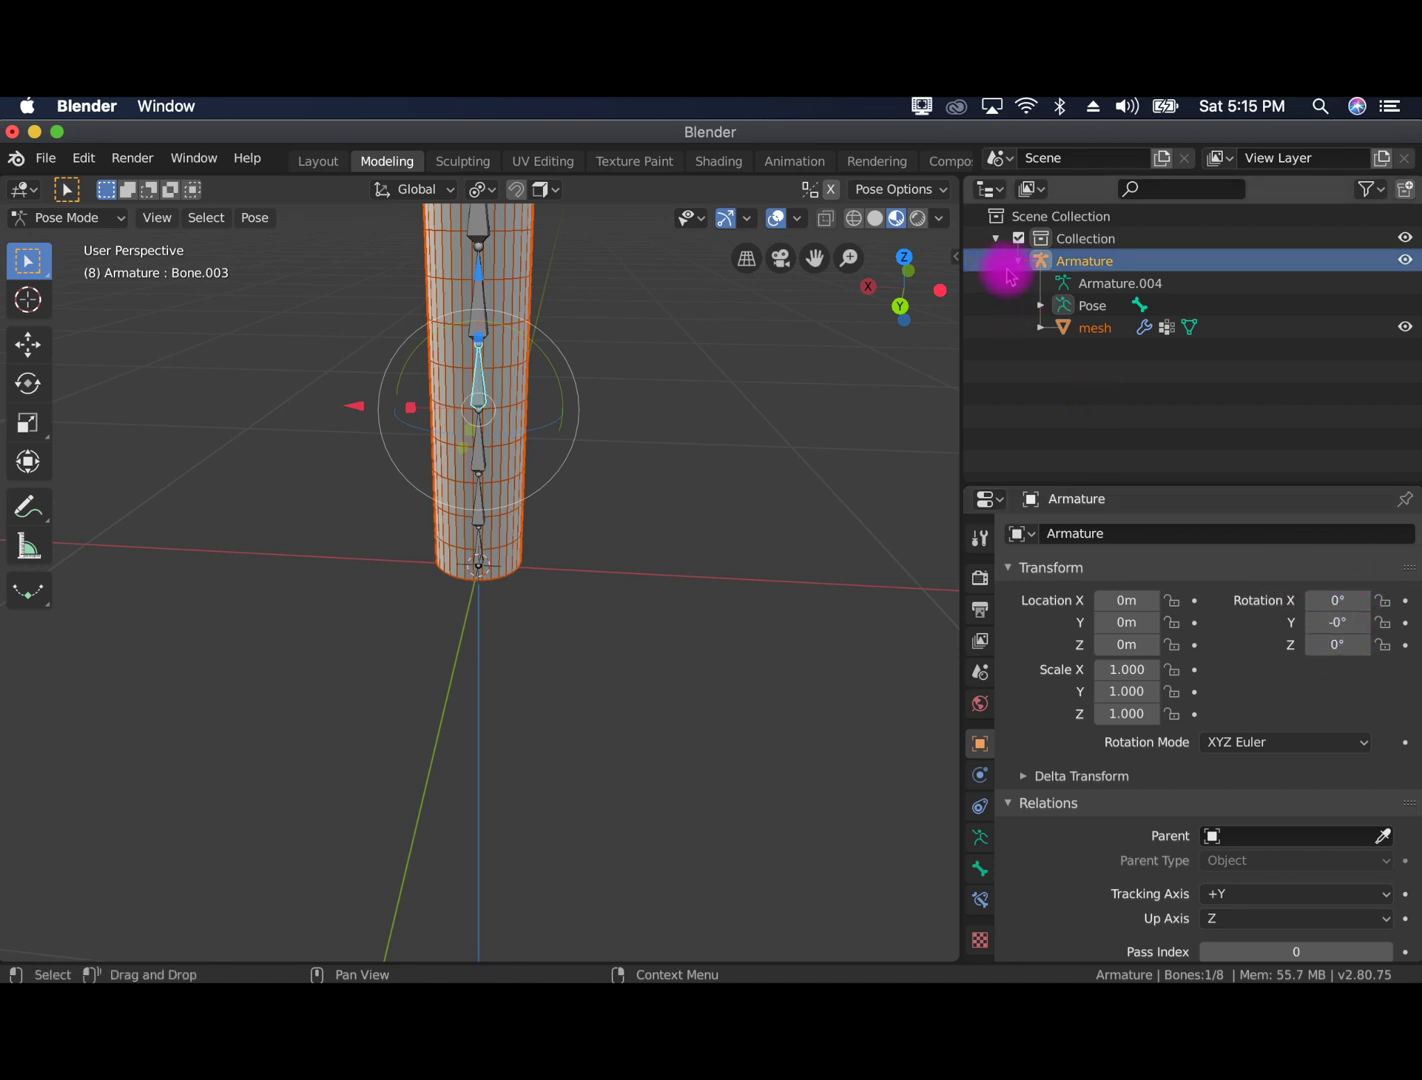
Expand the armature's Pose entry in the Outliner to reveal Bone
click(1062, 306)
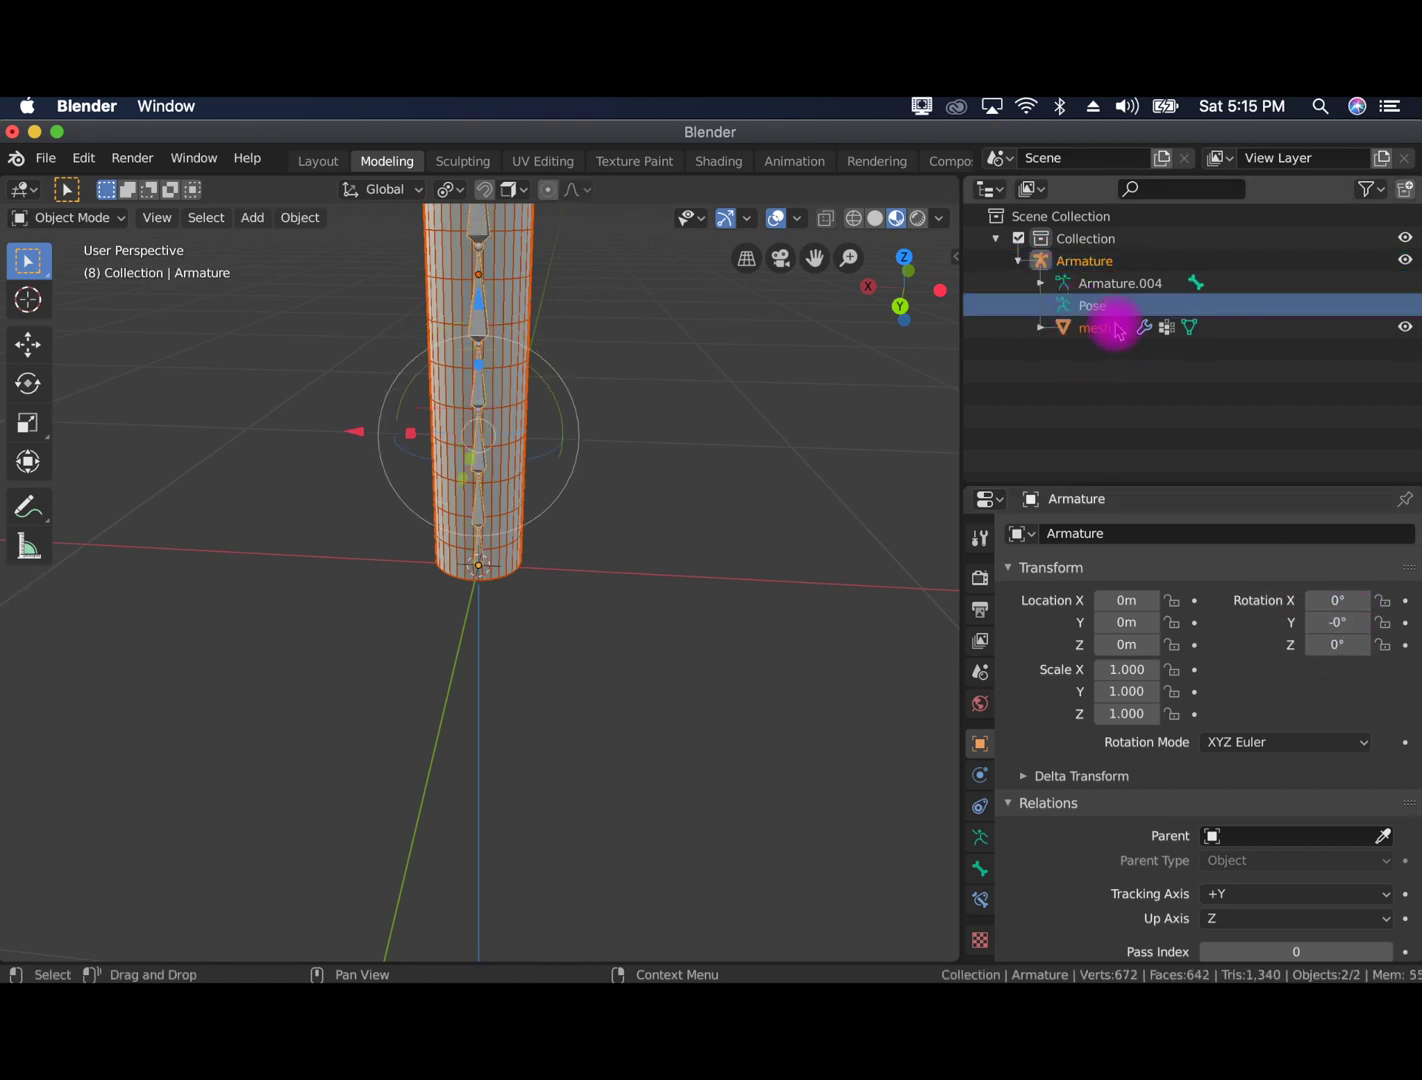
click(1110, 328)
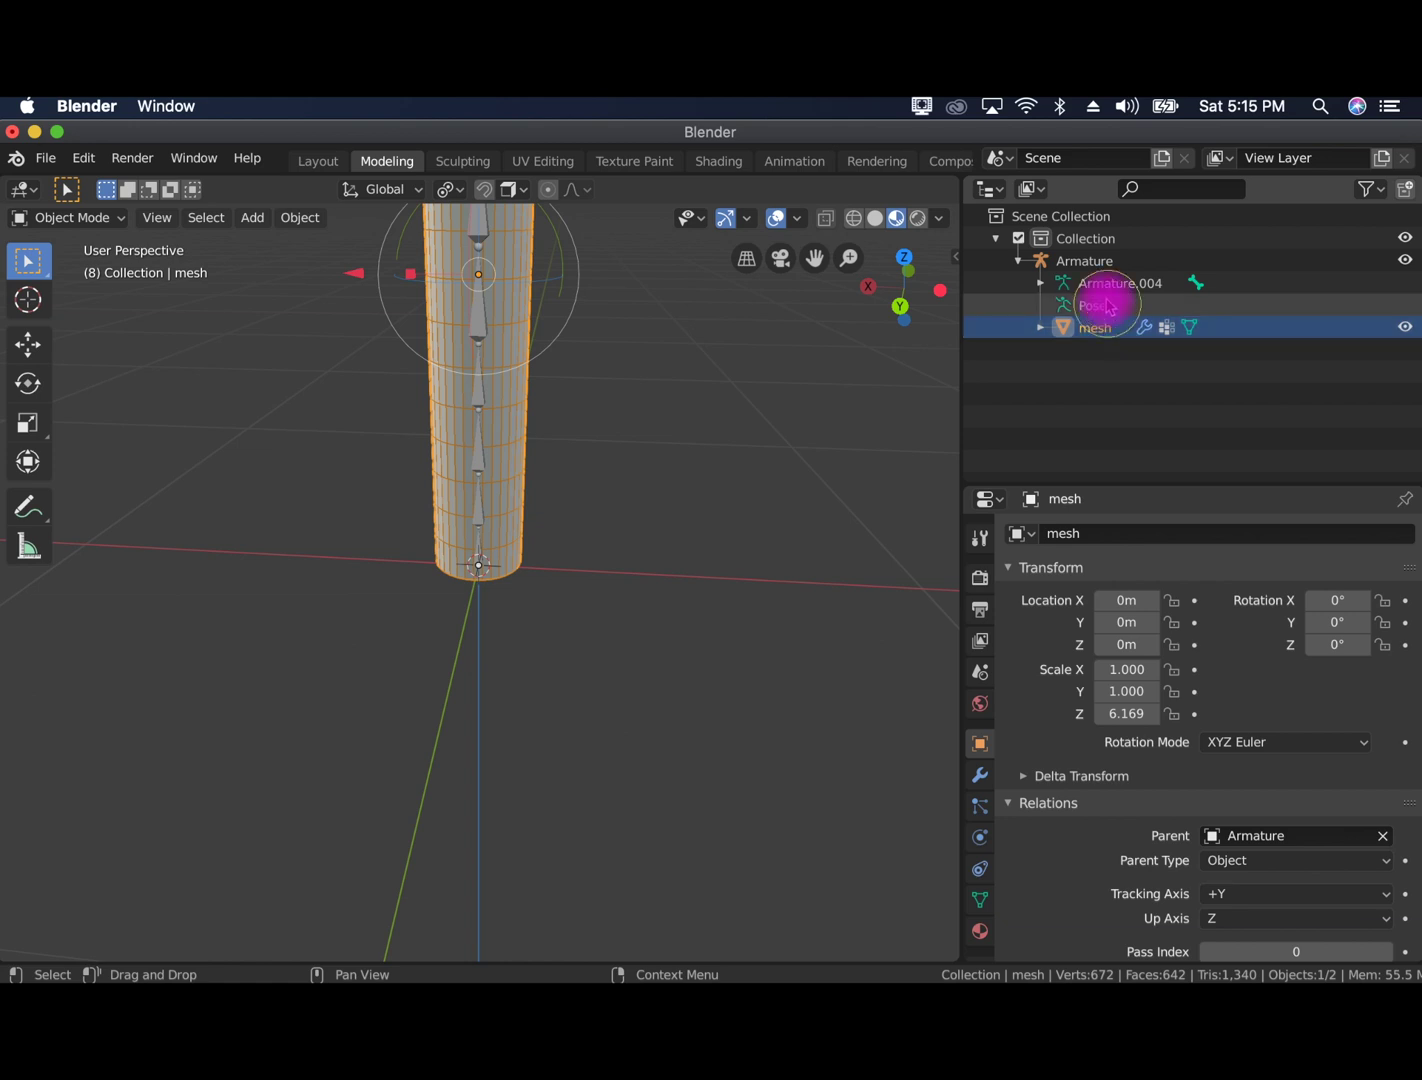
click(1092, 298)
click(1042, 305)
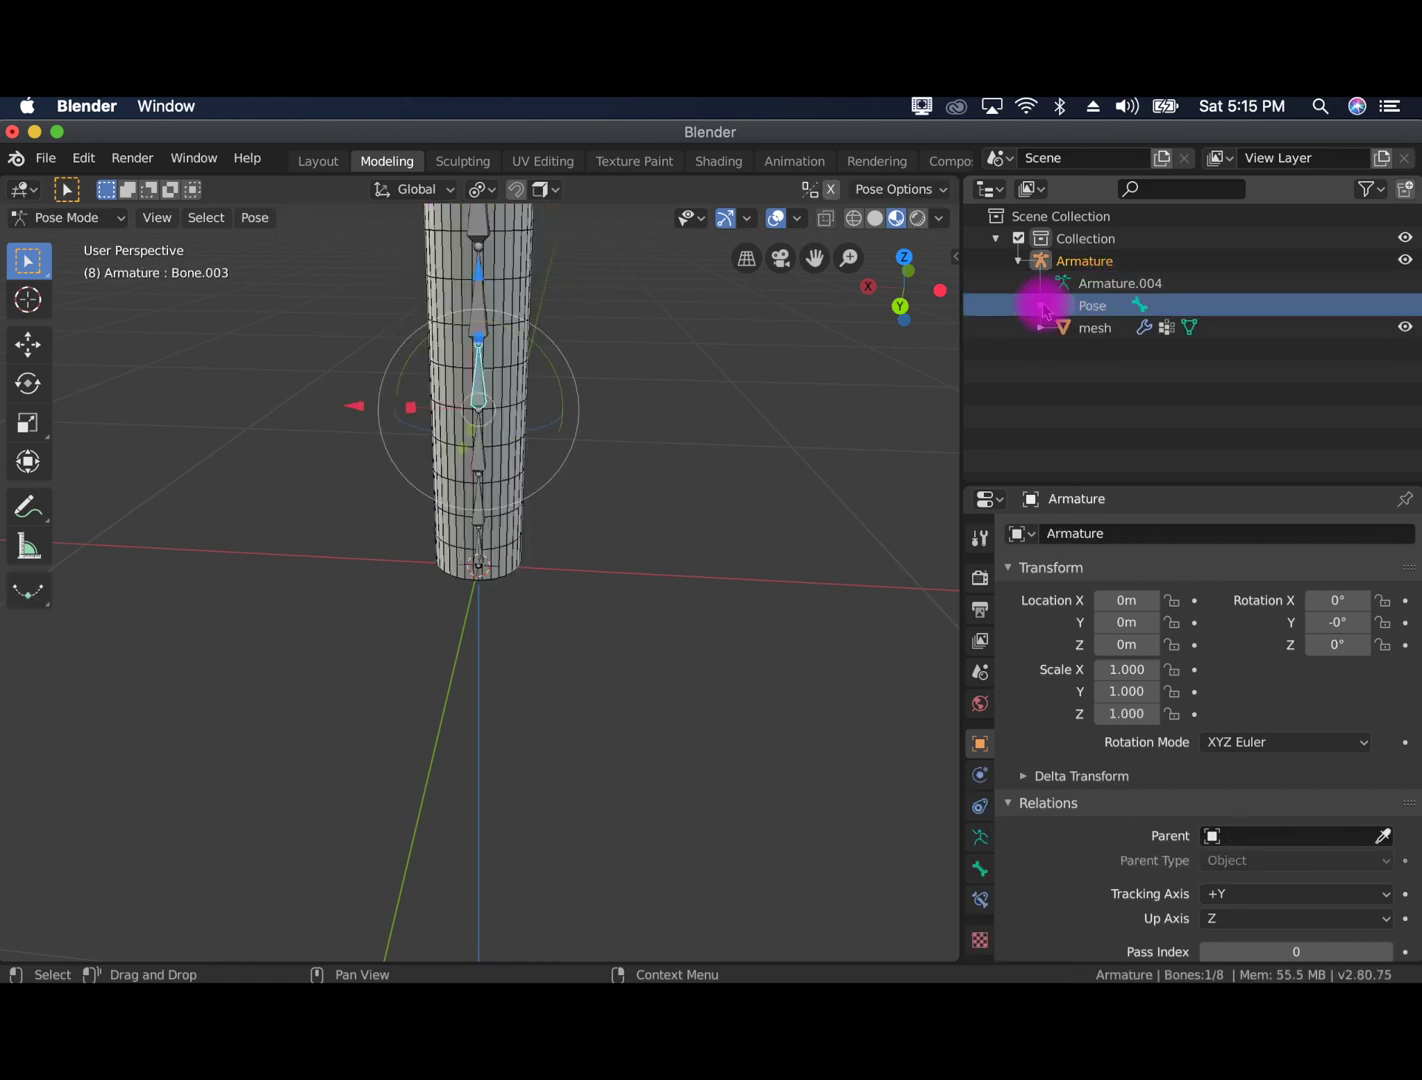
click(1042, 306)
key(super+z)
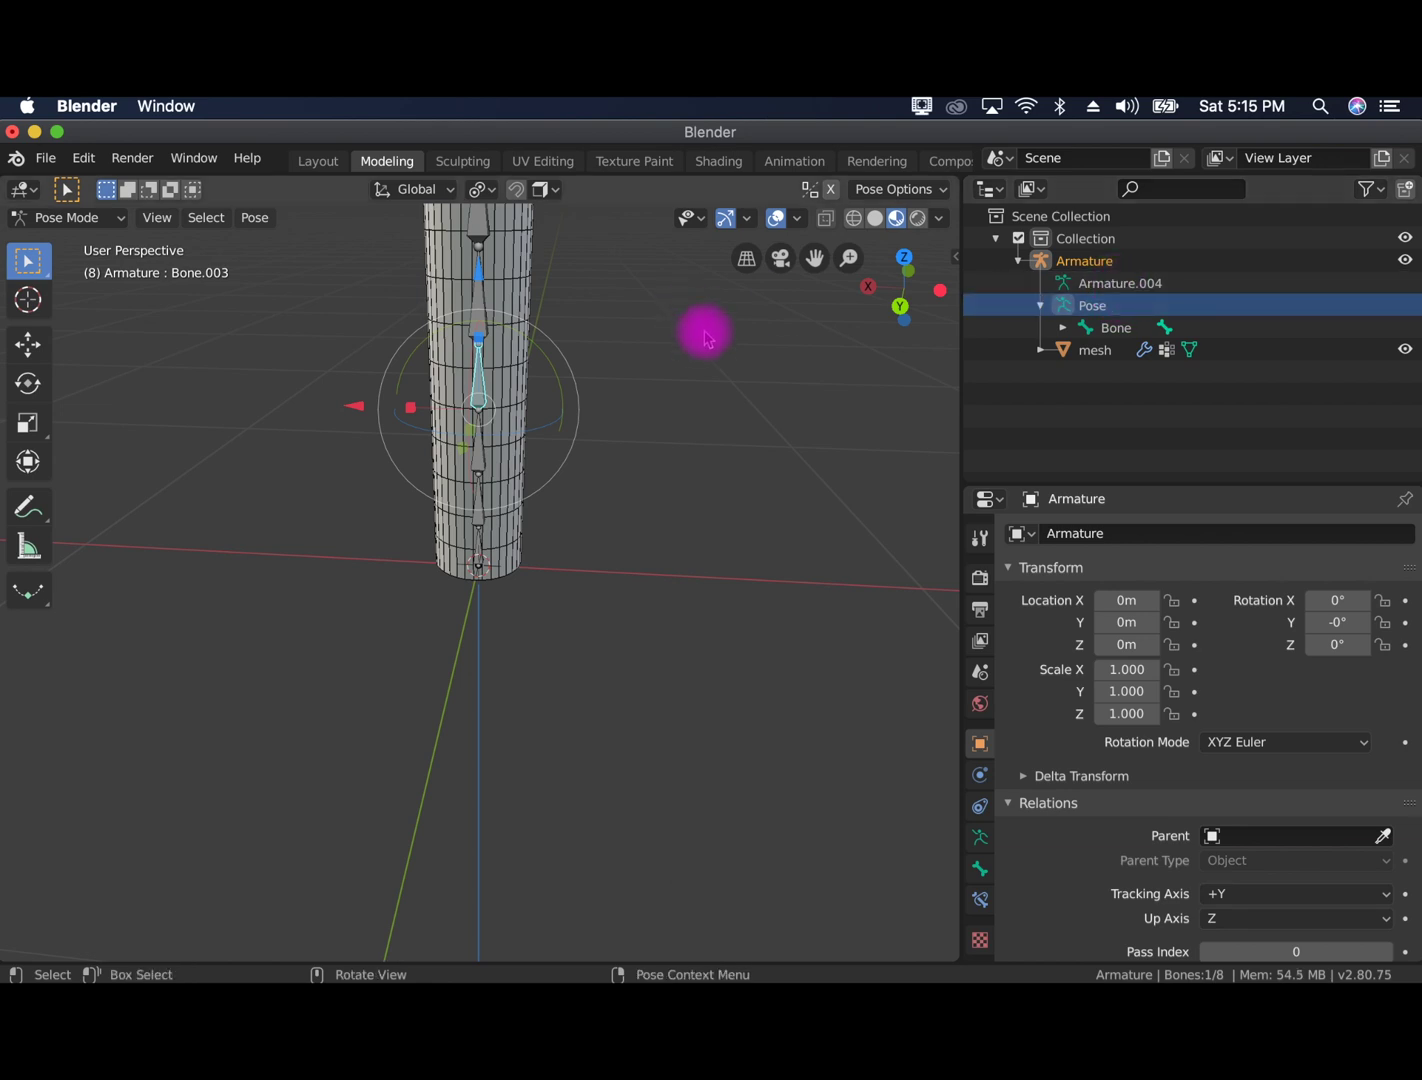
middle_drag(701, 330, 765, 356)
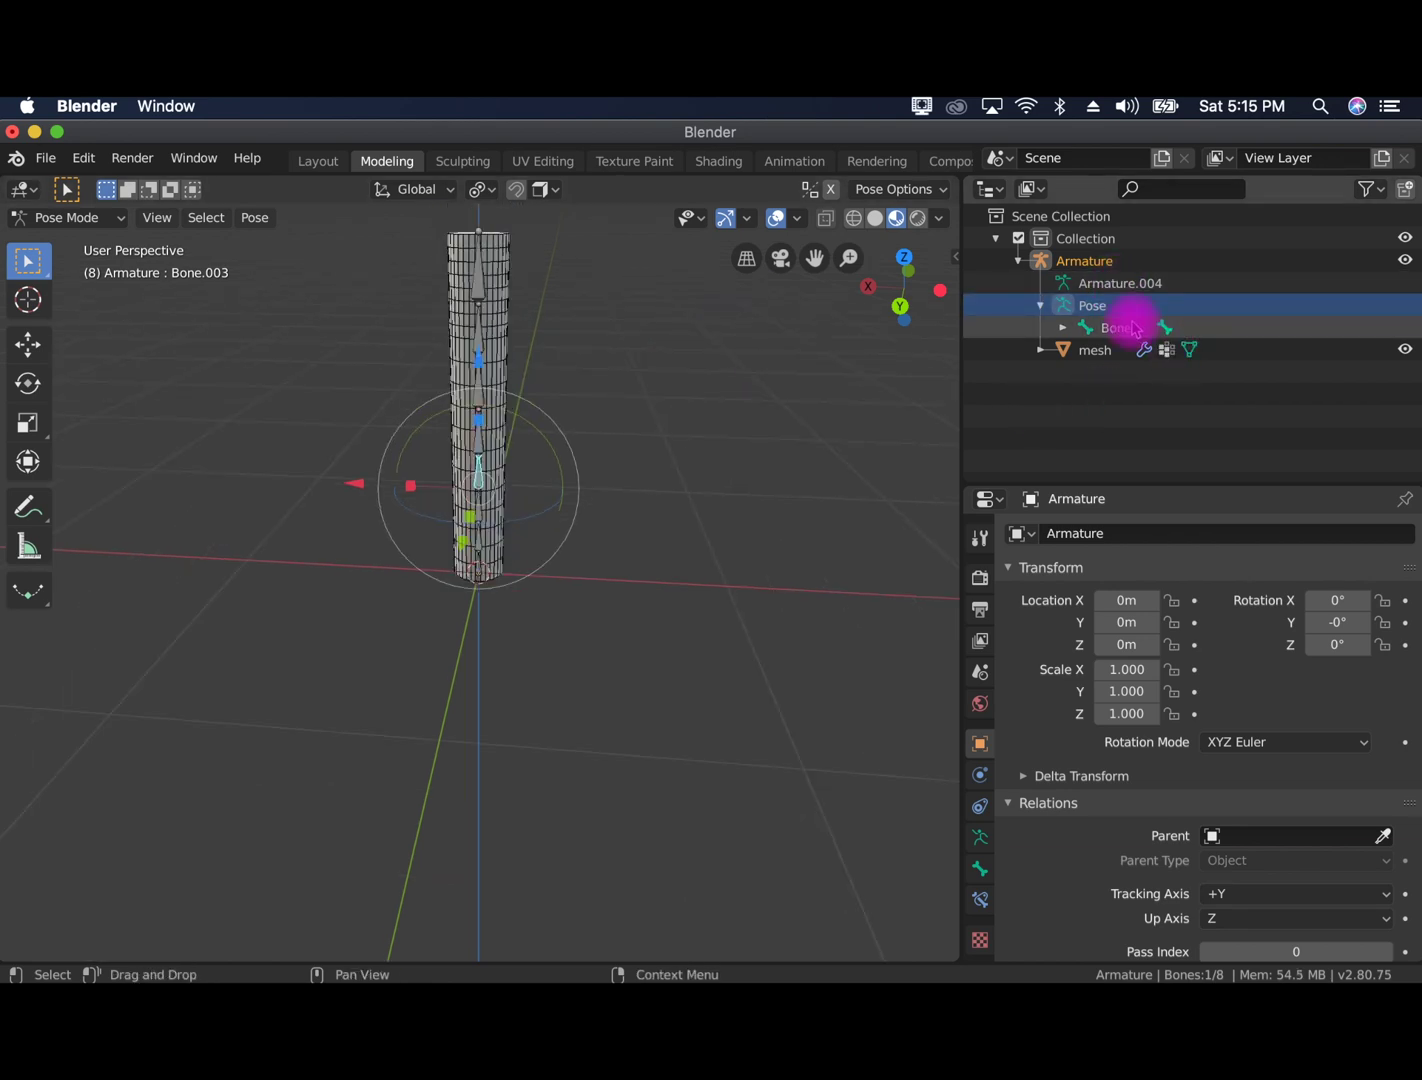
Expand the mesh in the Outliner and inspect Cylinder.003, Armature.004 and the Armature
click(1331, 622)
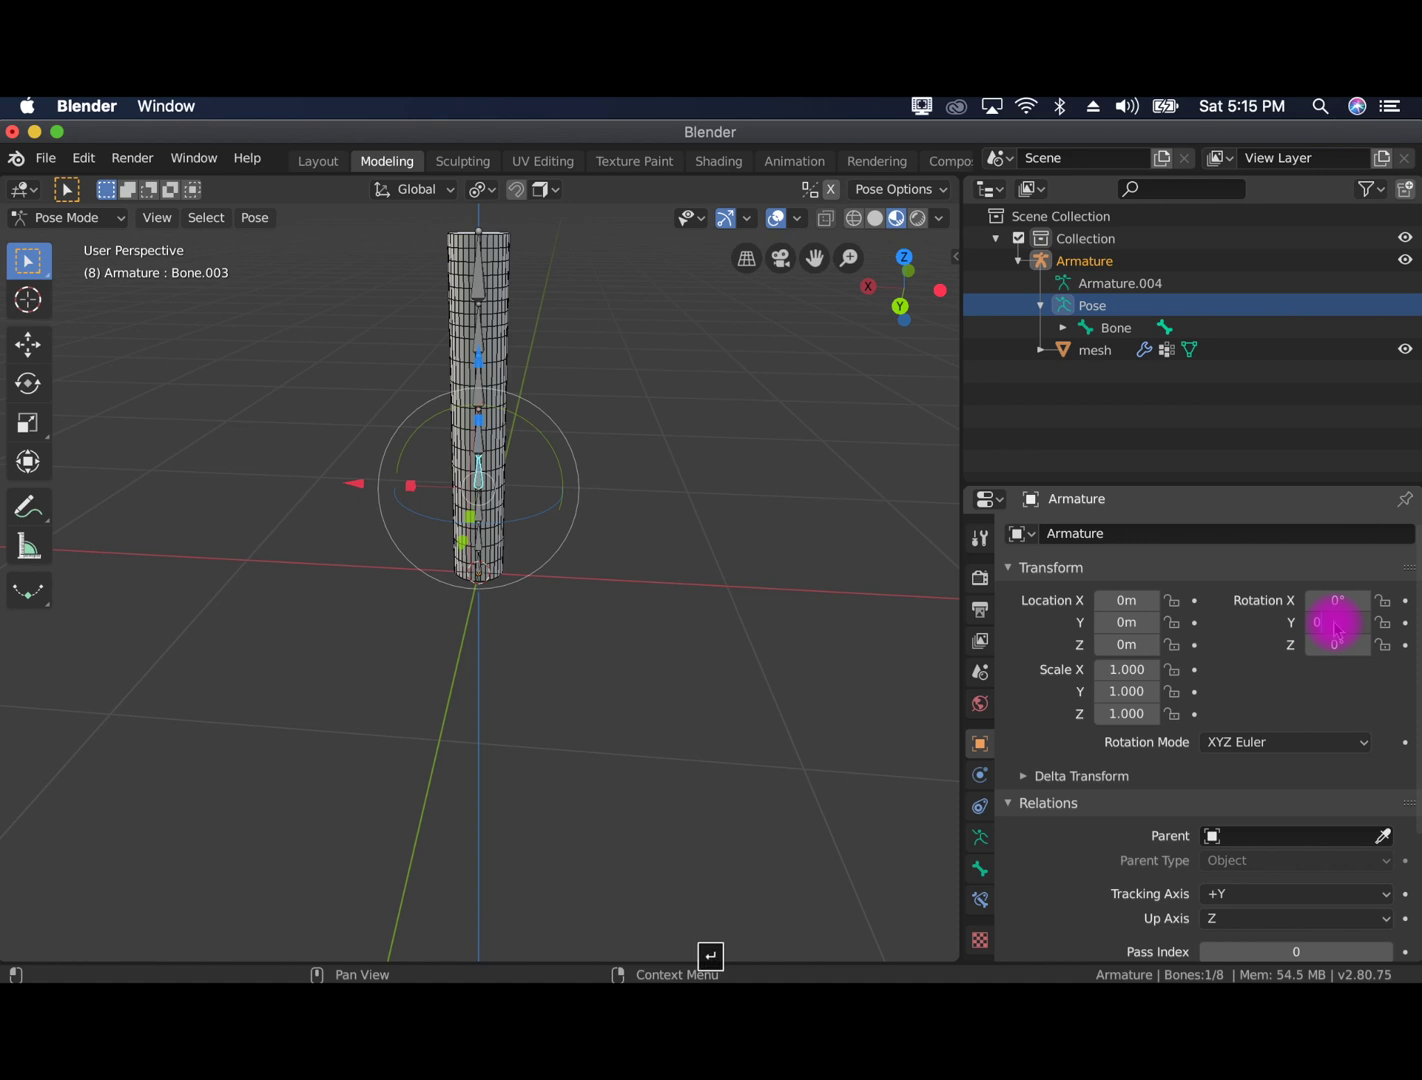
click(1072, 350)
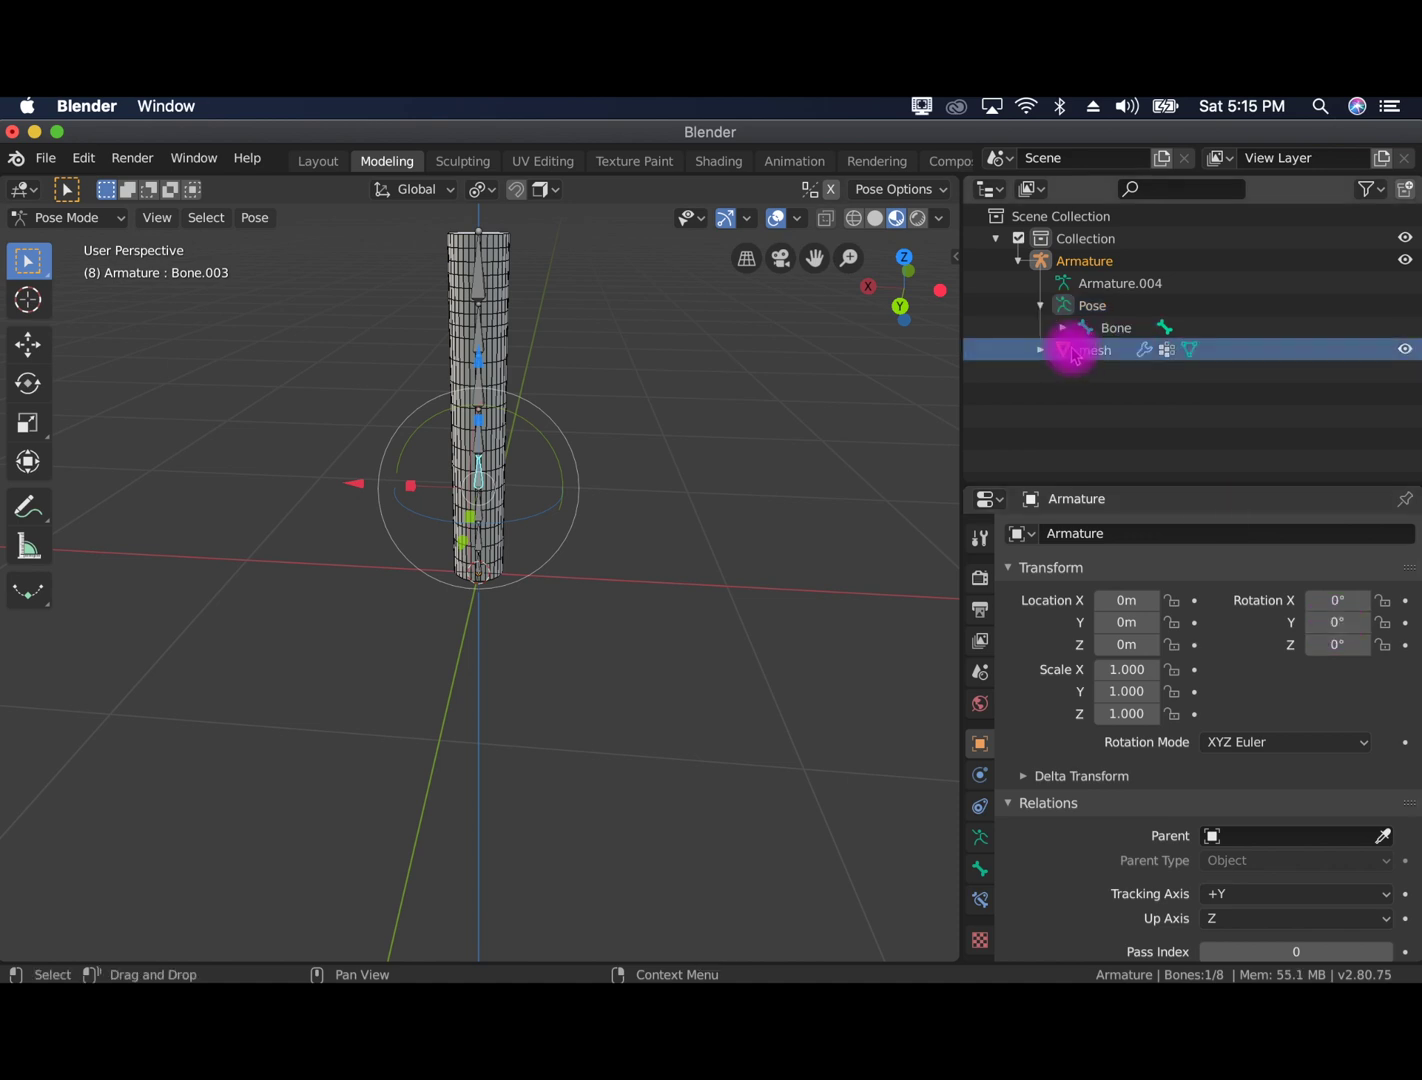
click(1041, 350)
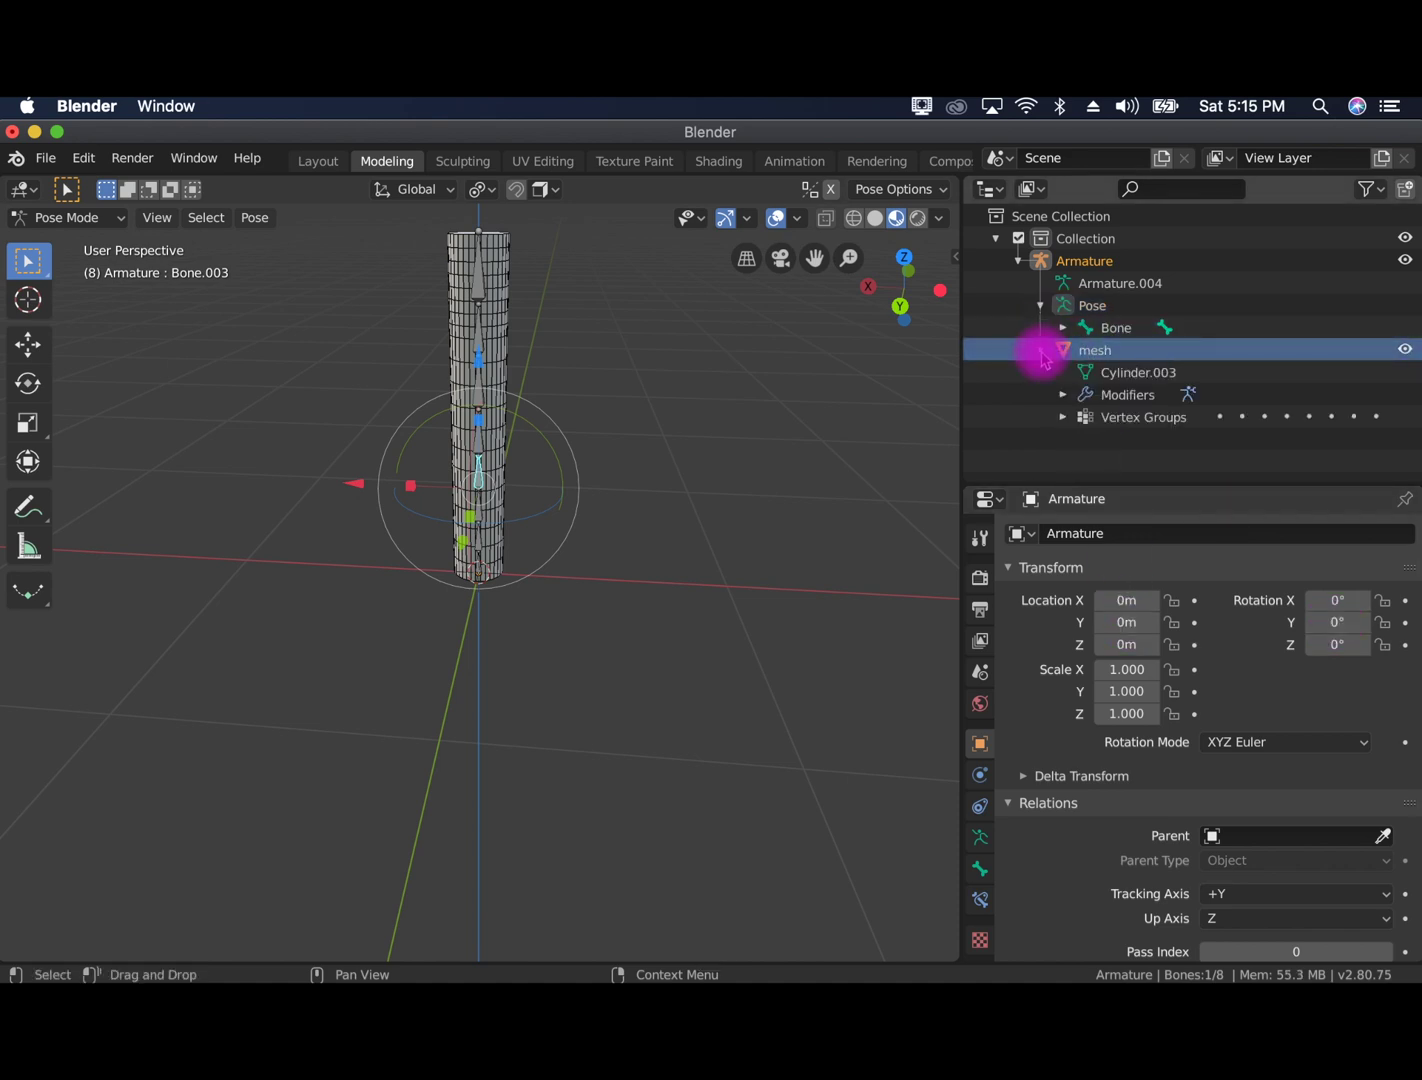
click(1124, 375)
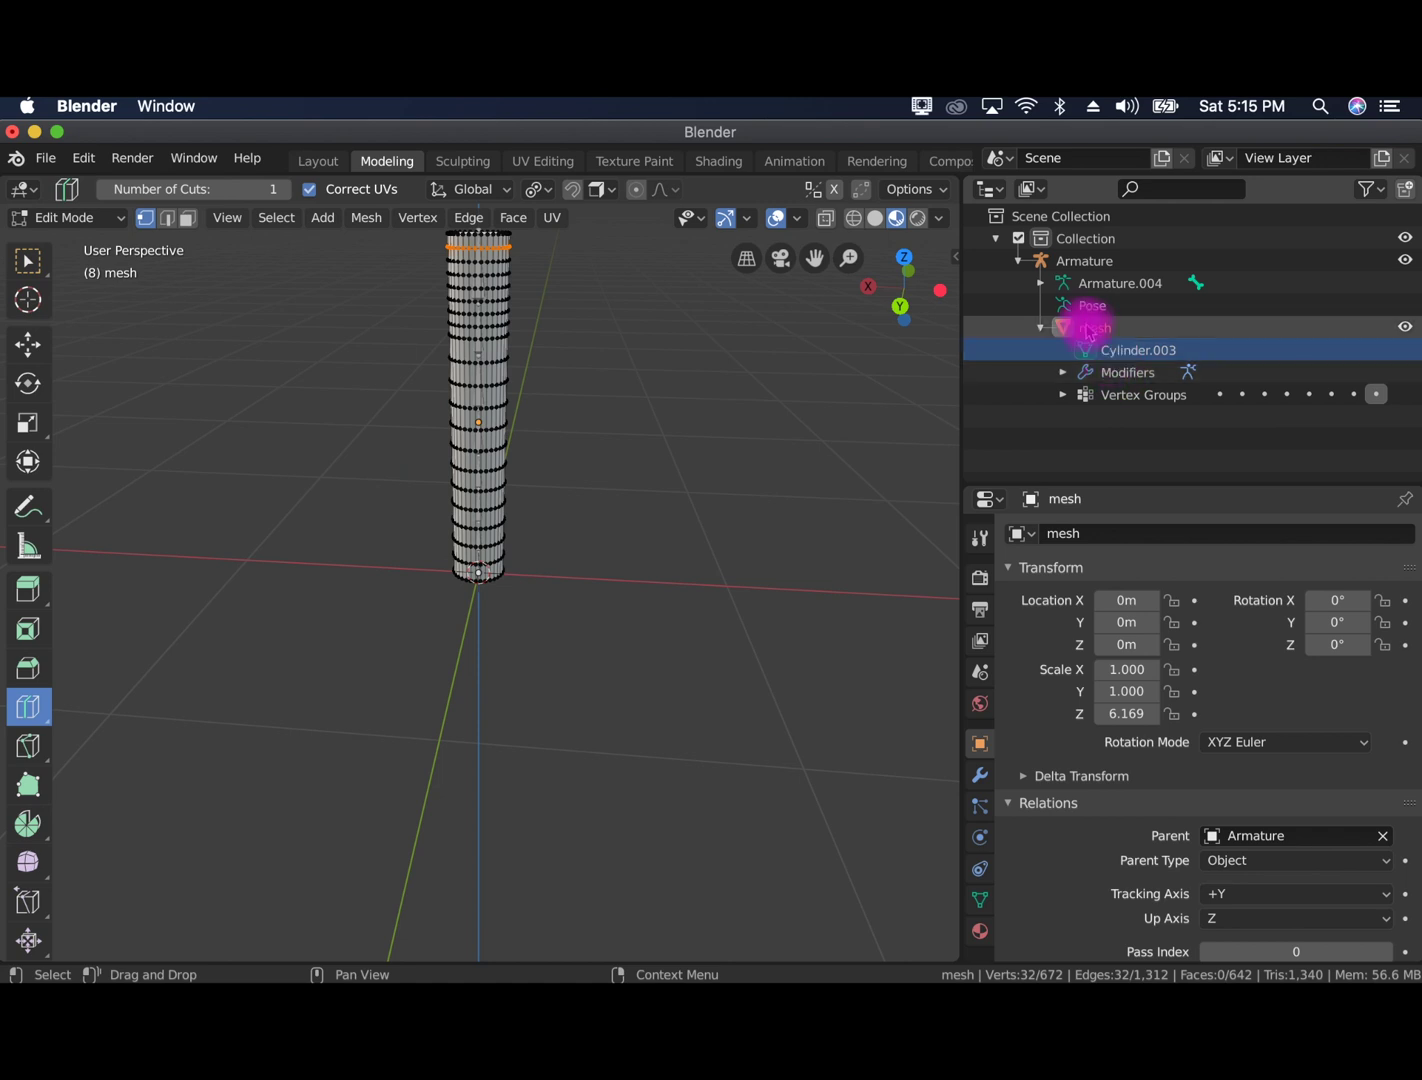
click(1090, 329)
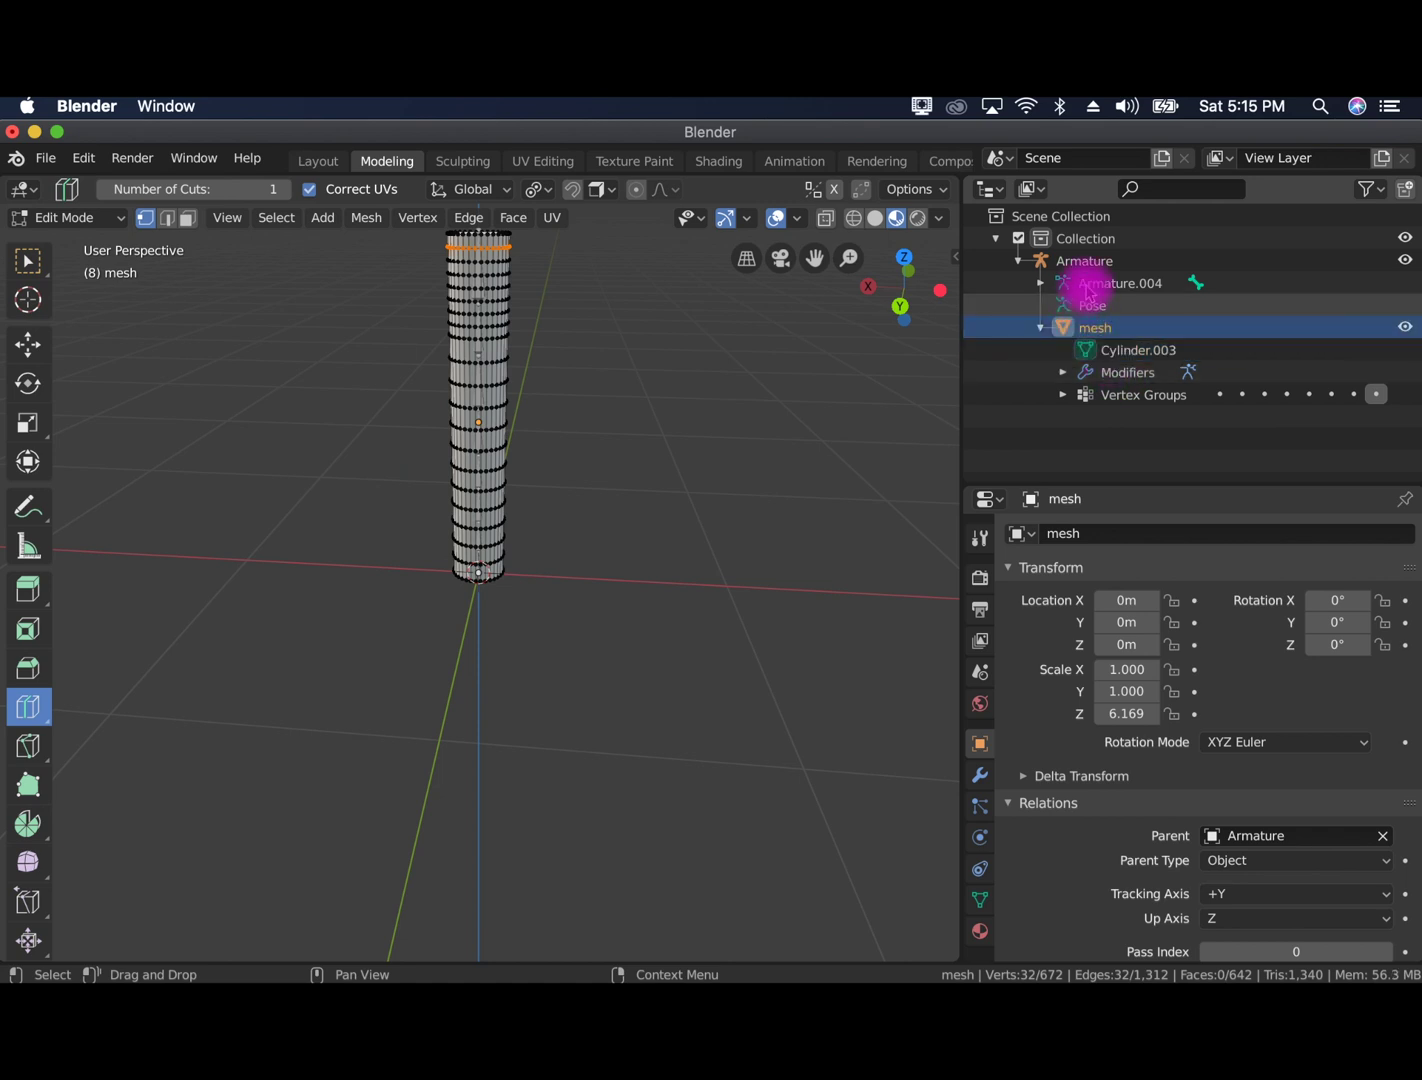
click(1088, 286)
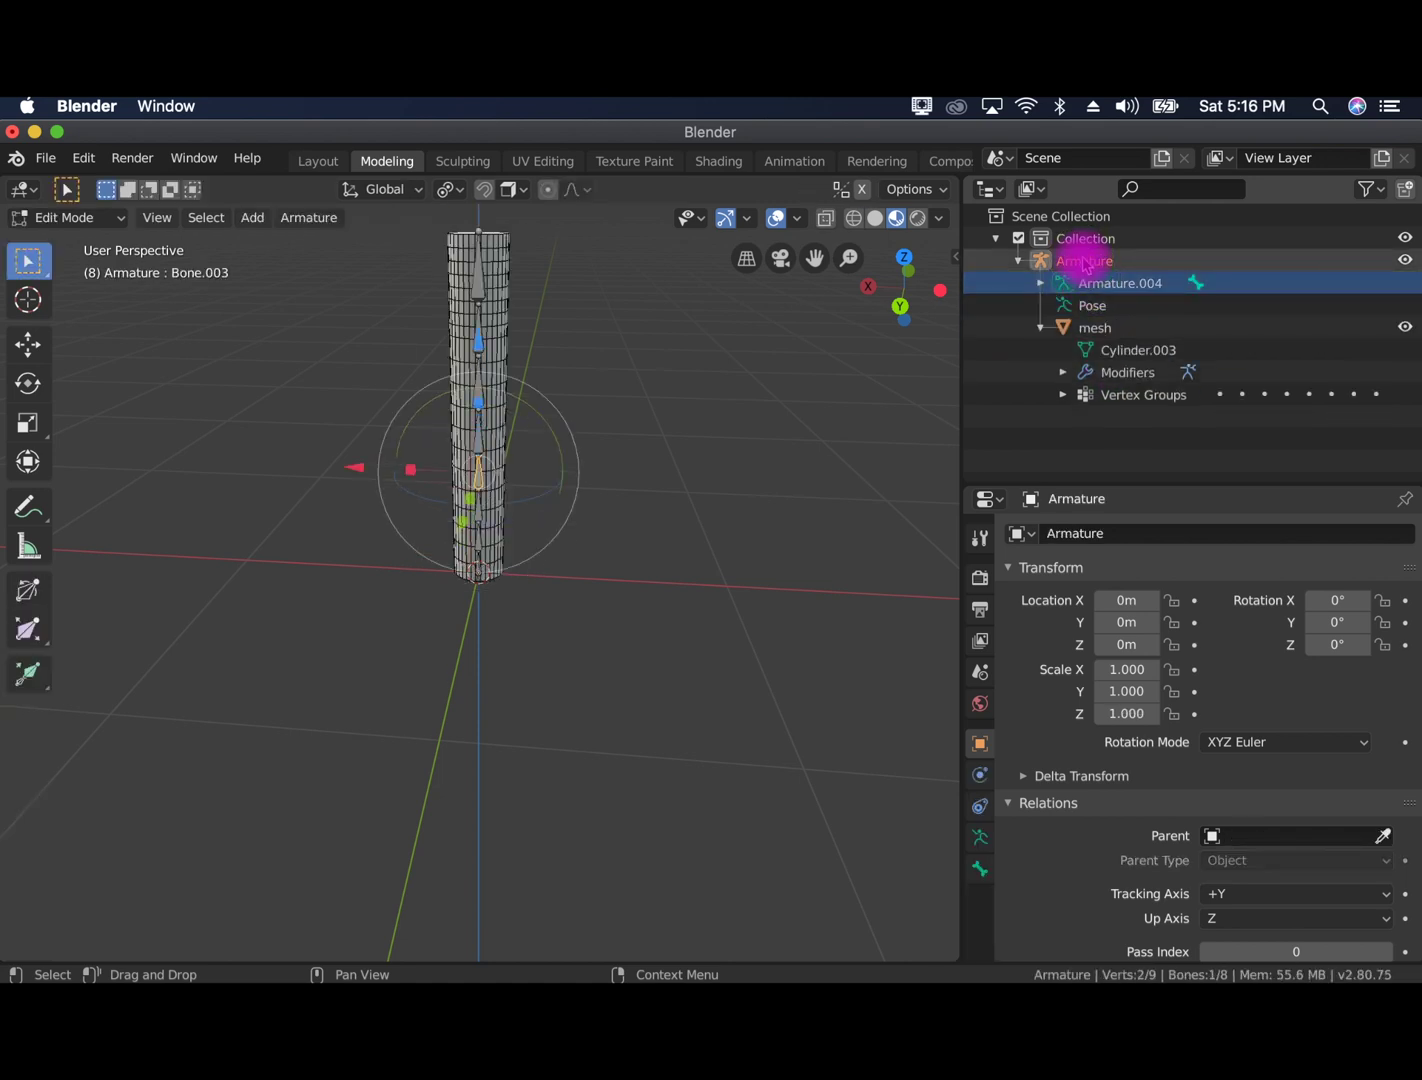
click(1087, 263)
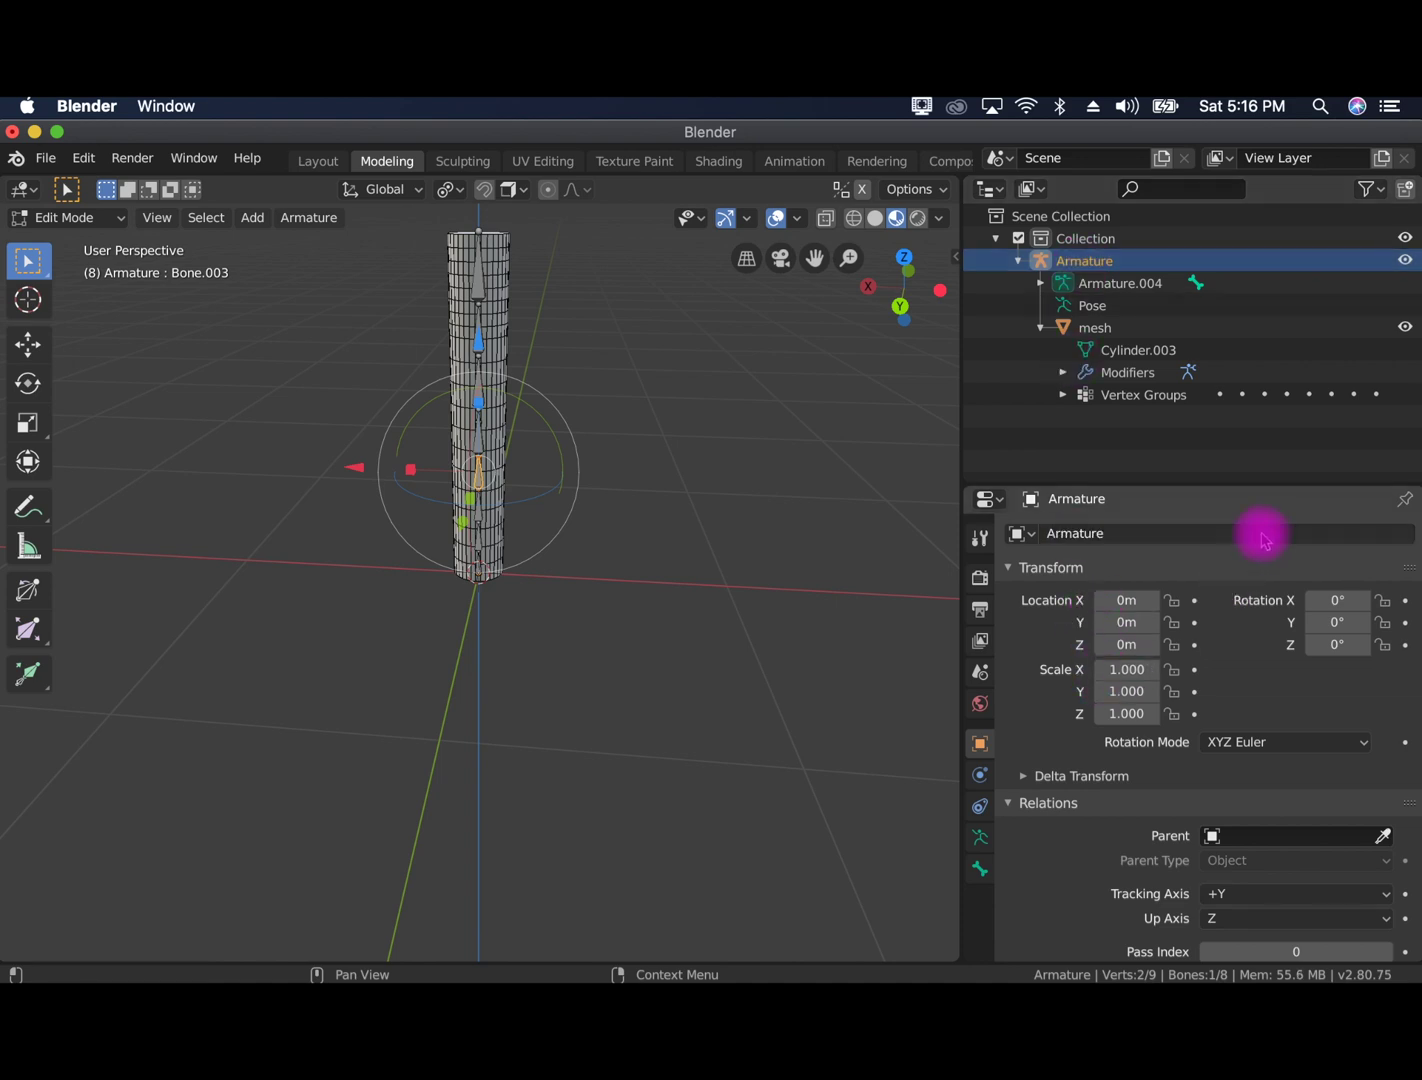
click(1091, 328)
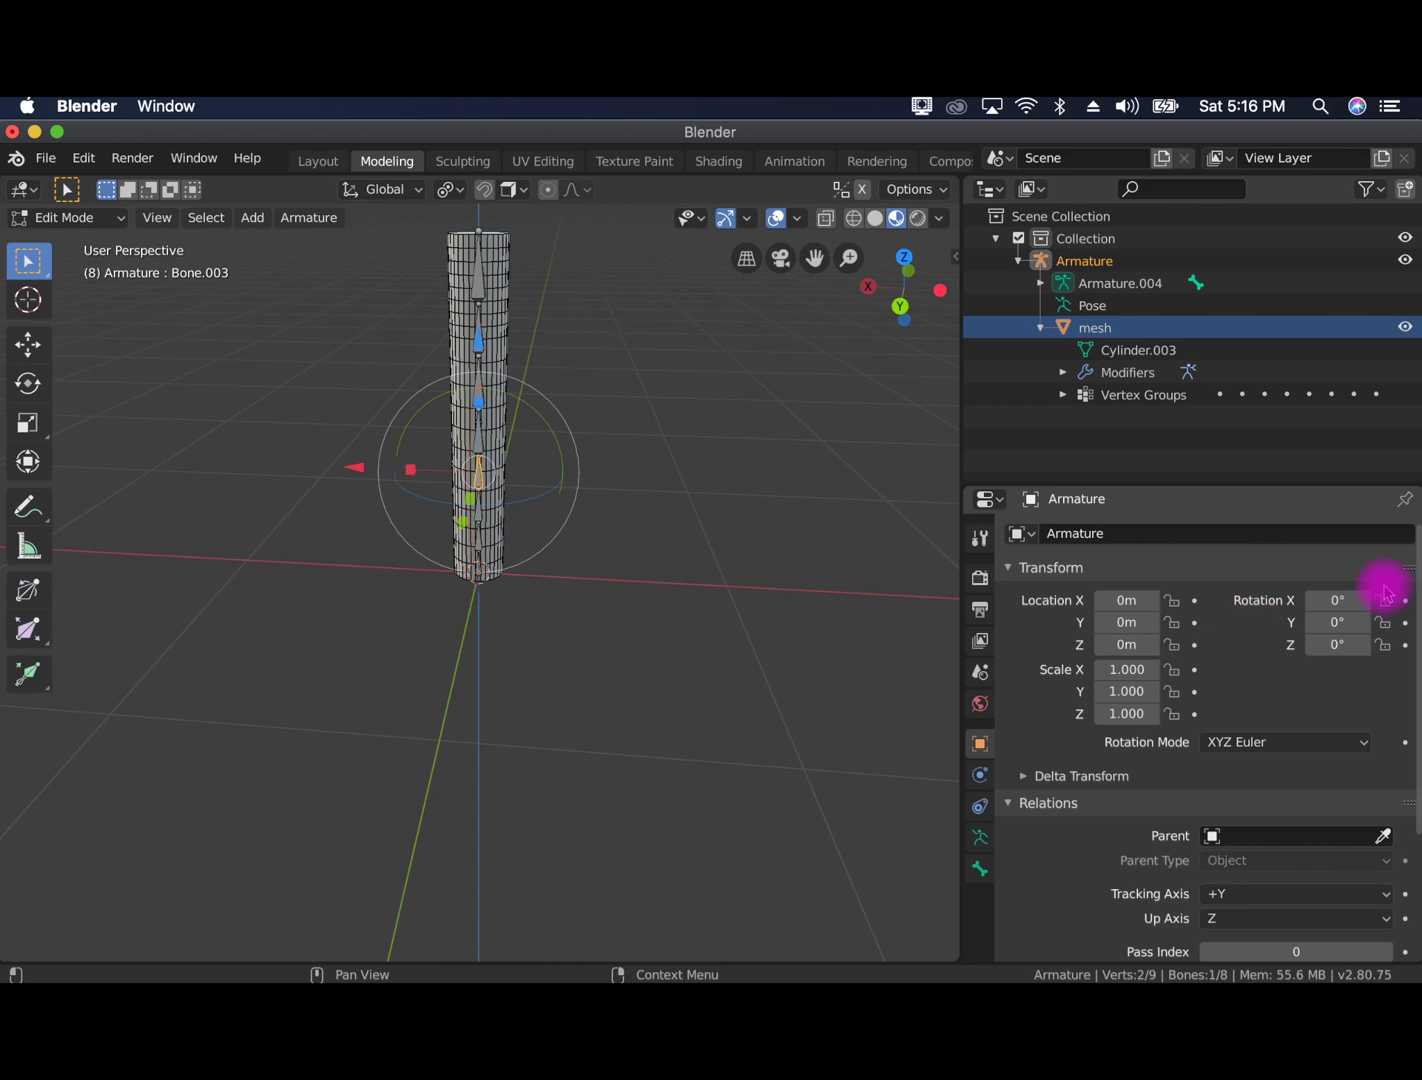
Cancel a first COLLADA export attempt and switch to the back orthographic view
click(50, 162)
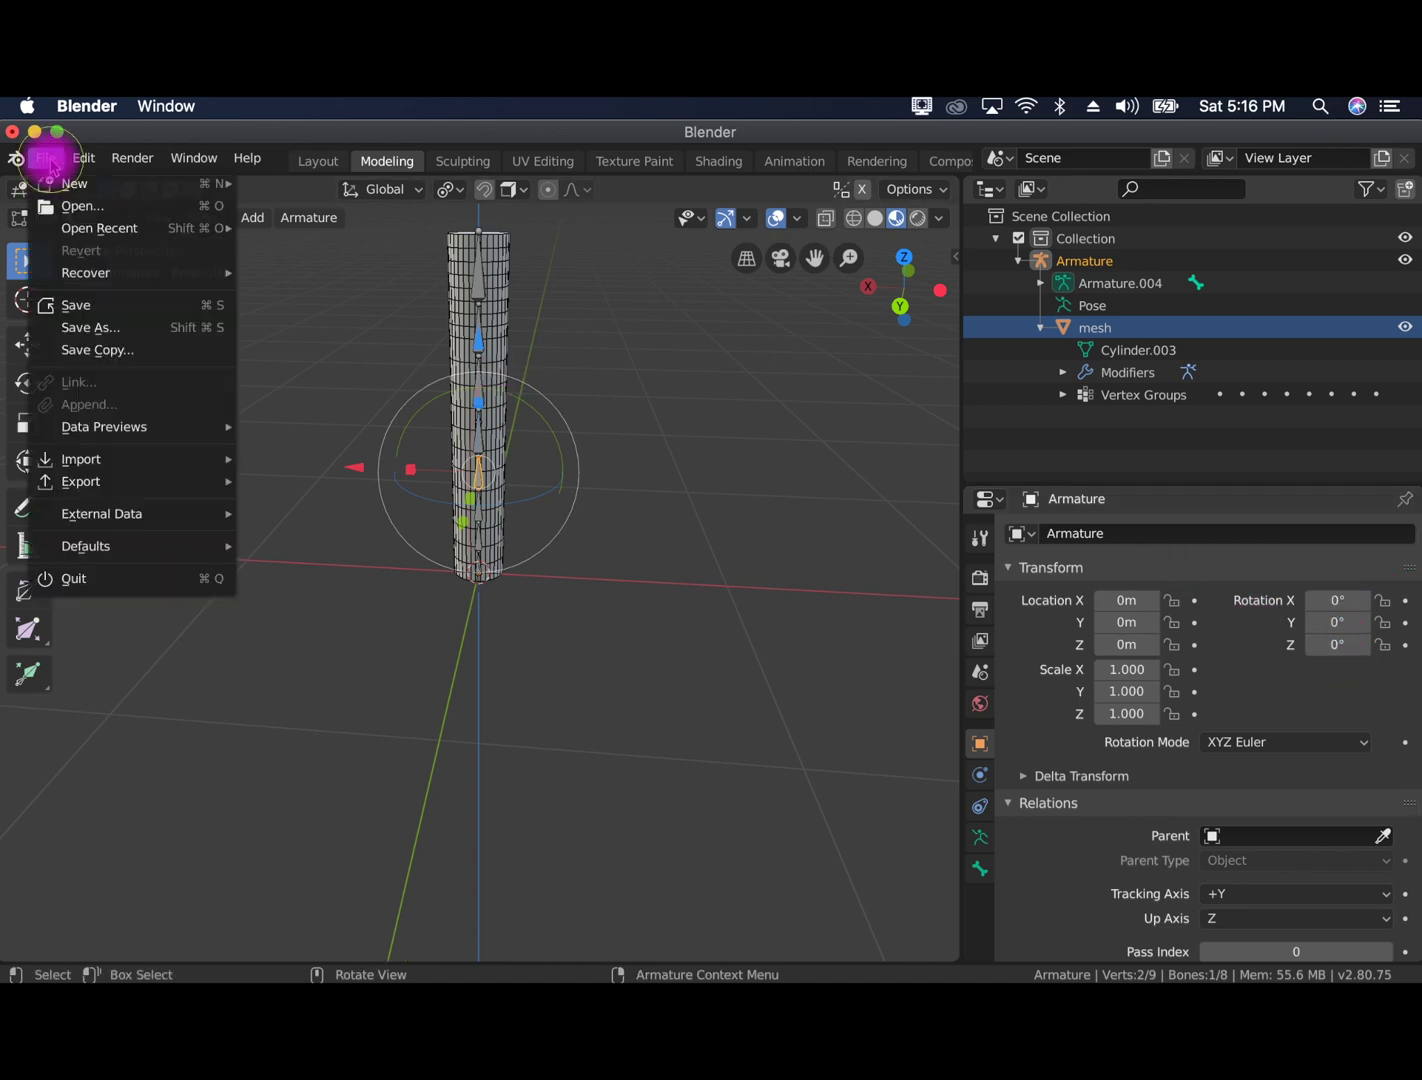
mouse_move(118, 483)
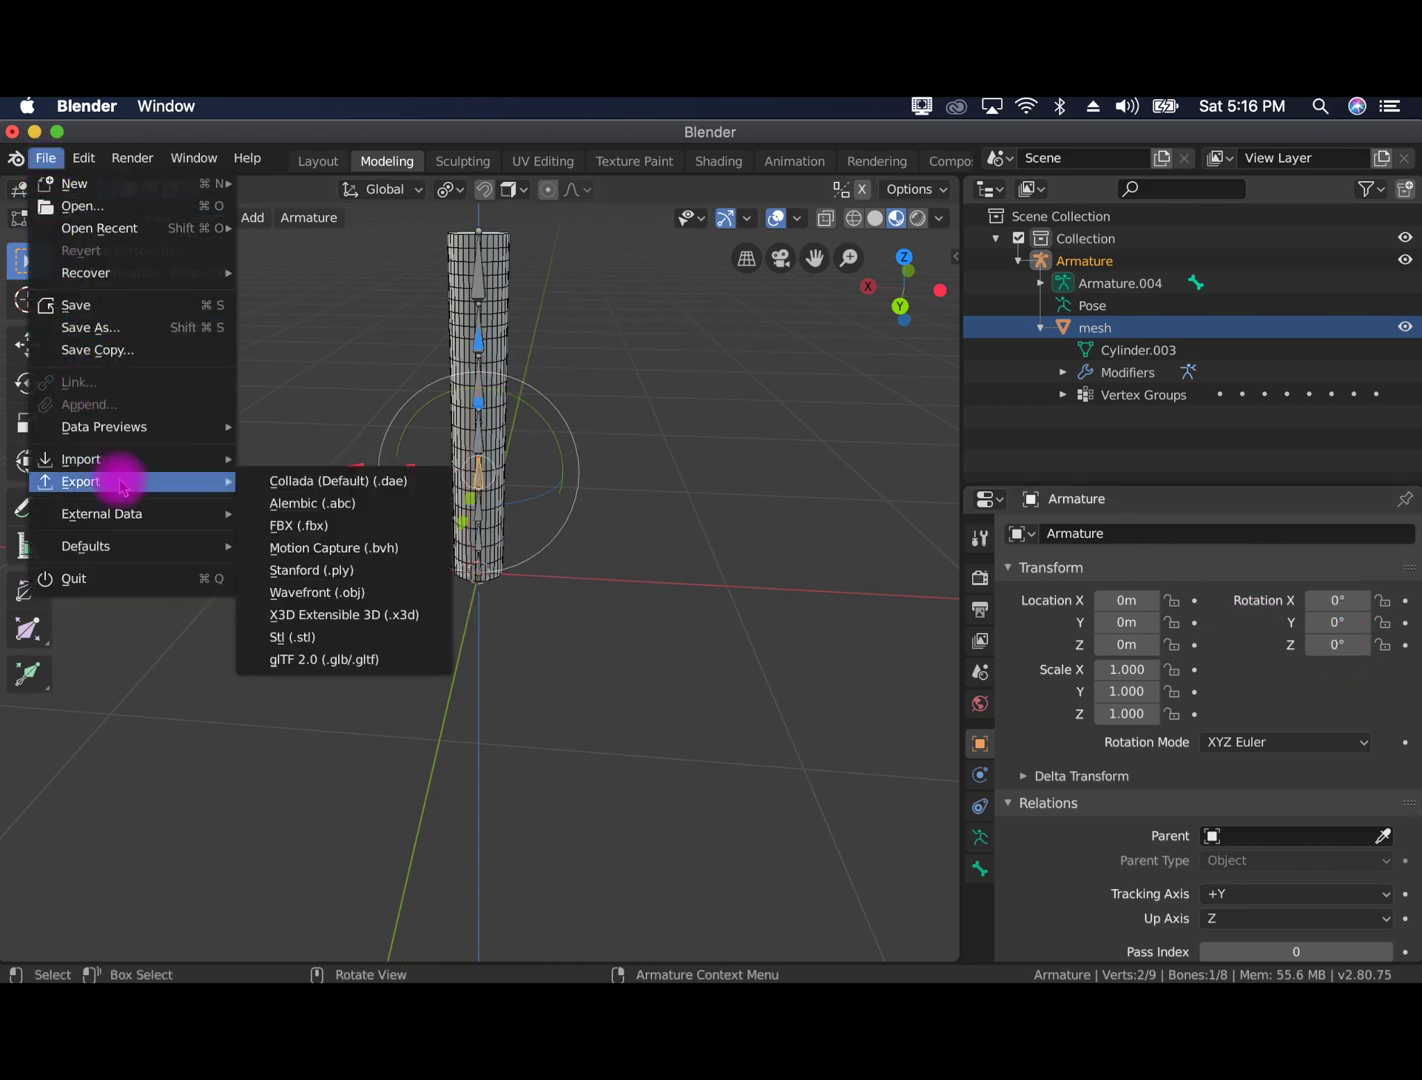
click(327, 482)
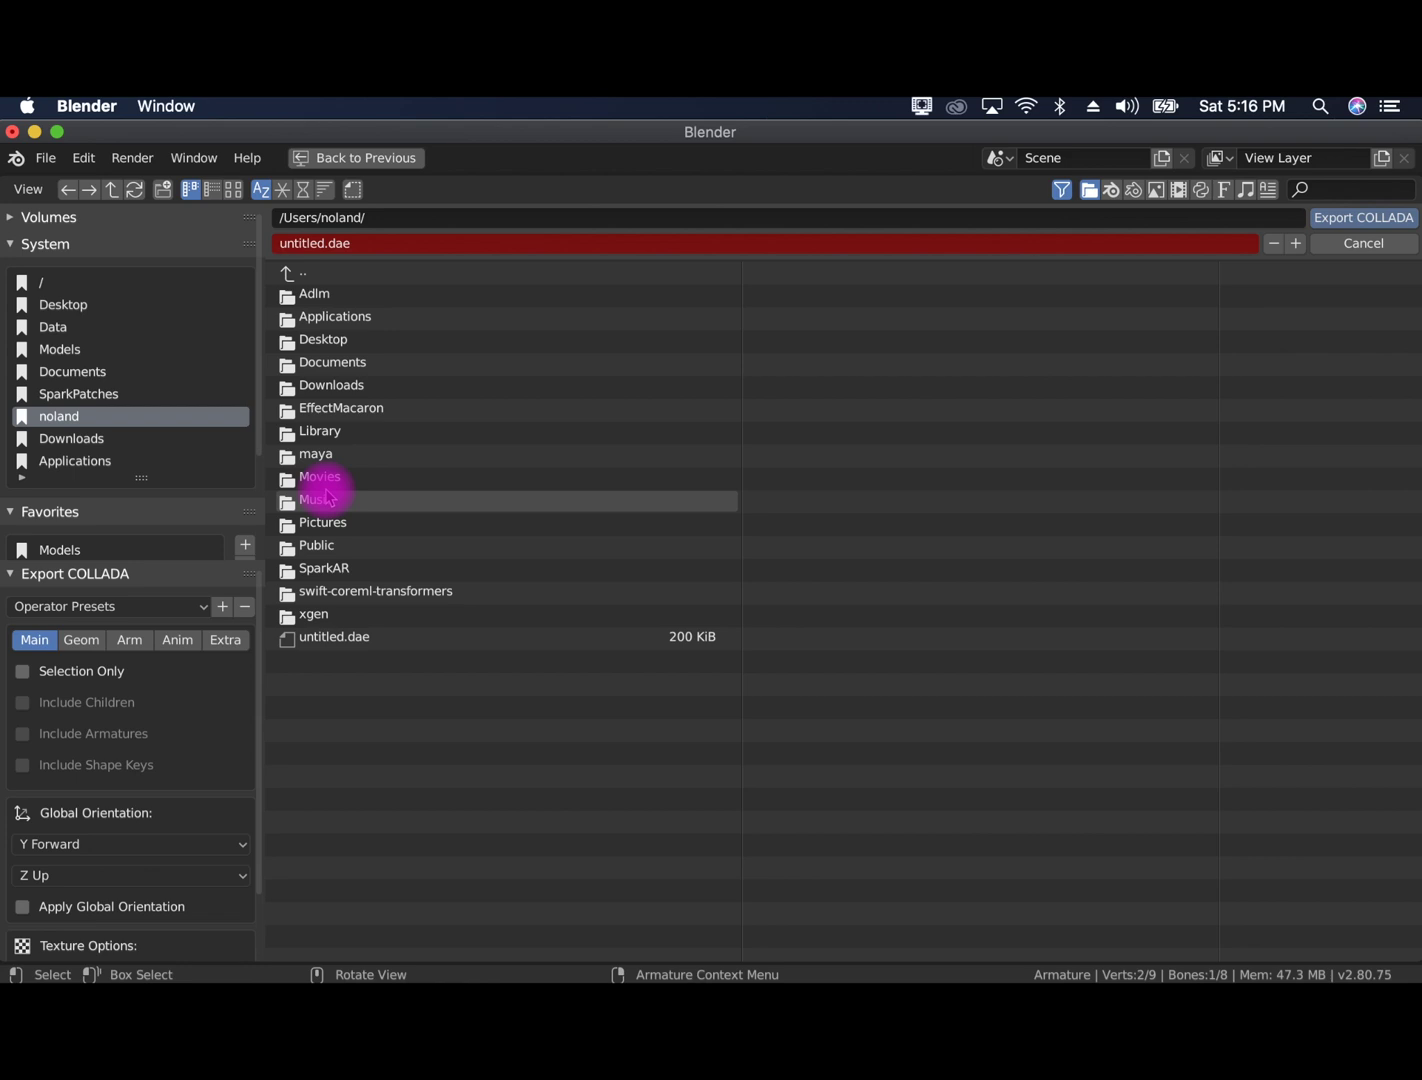
scroll(48, 670, down, 3)
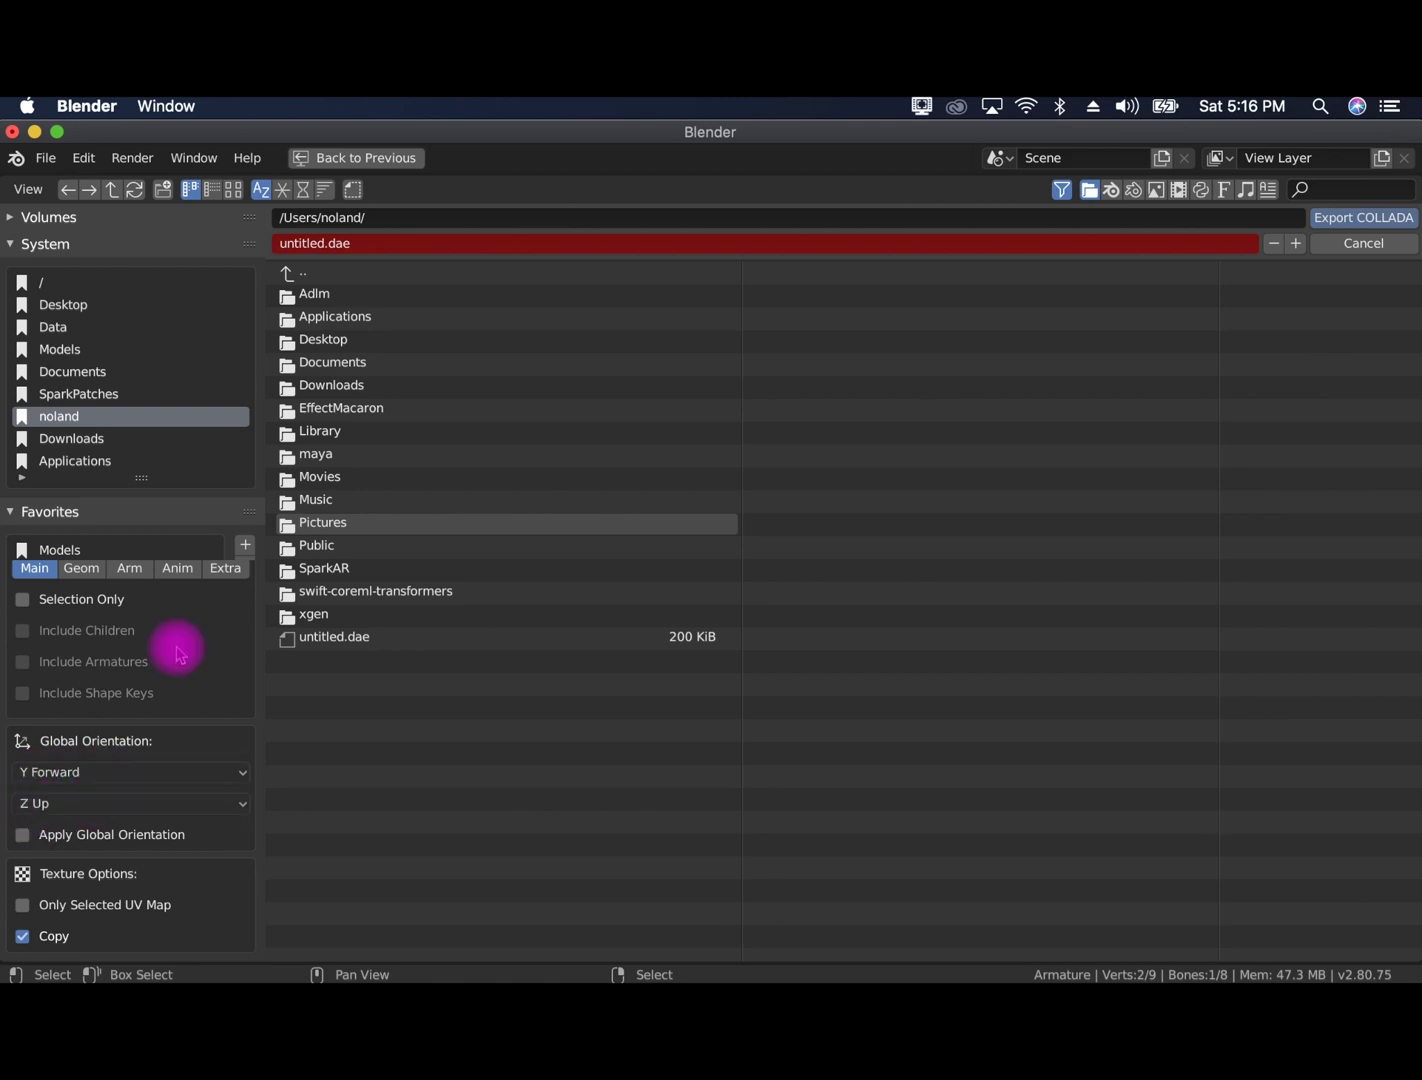
click(310, 157)
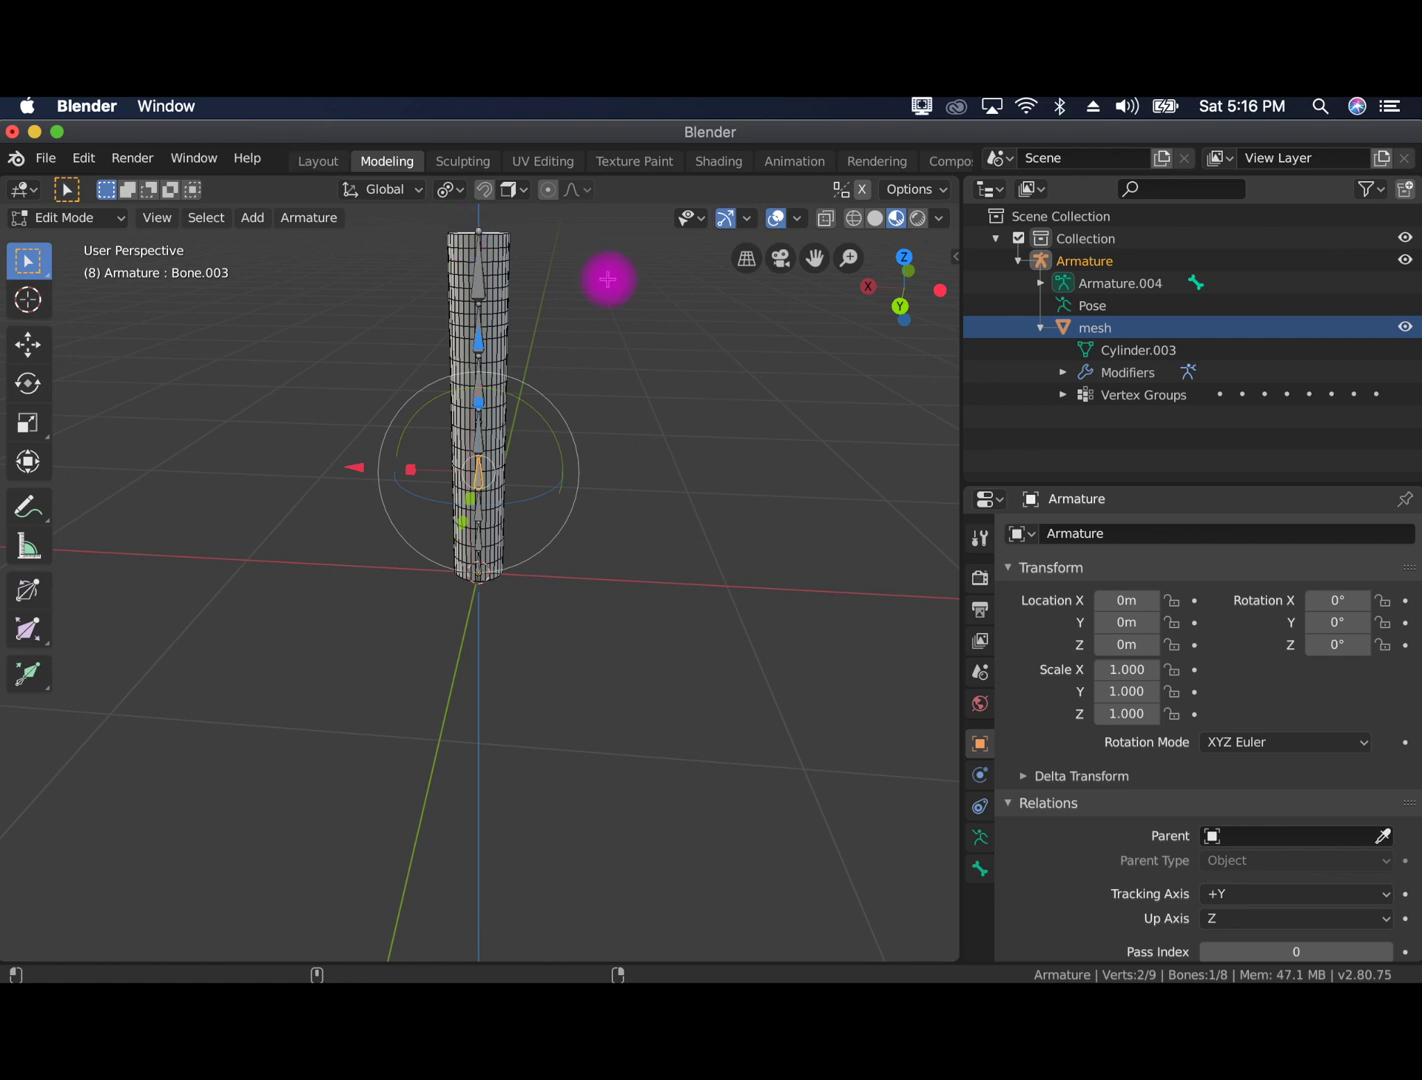
click(904, 300)
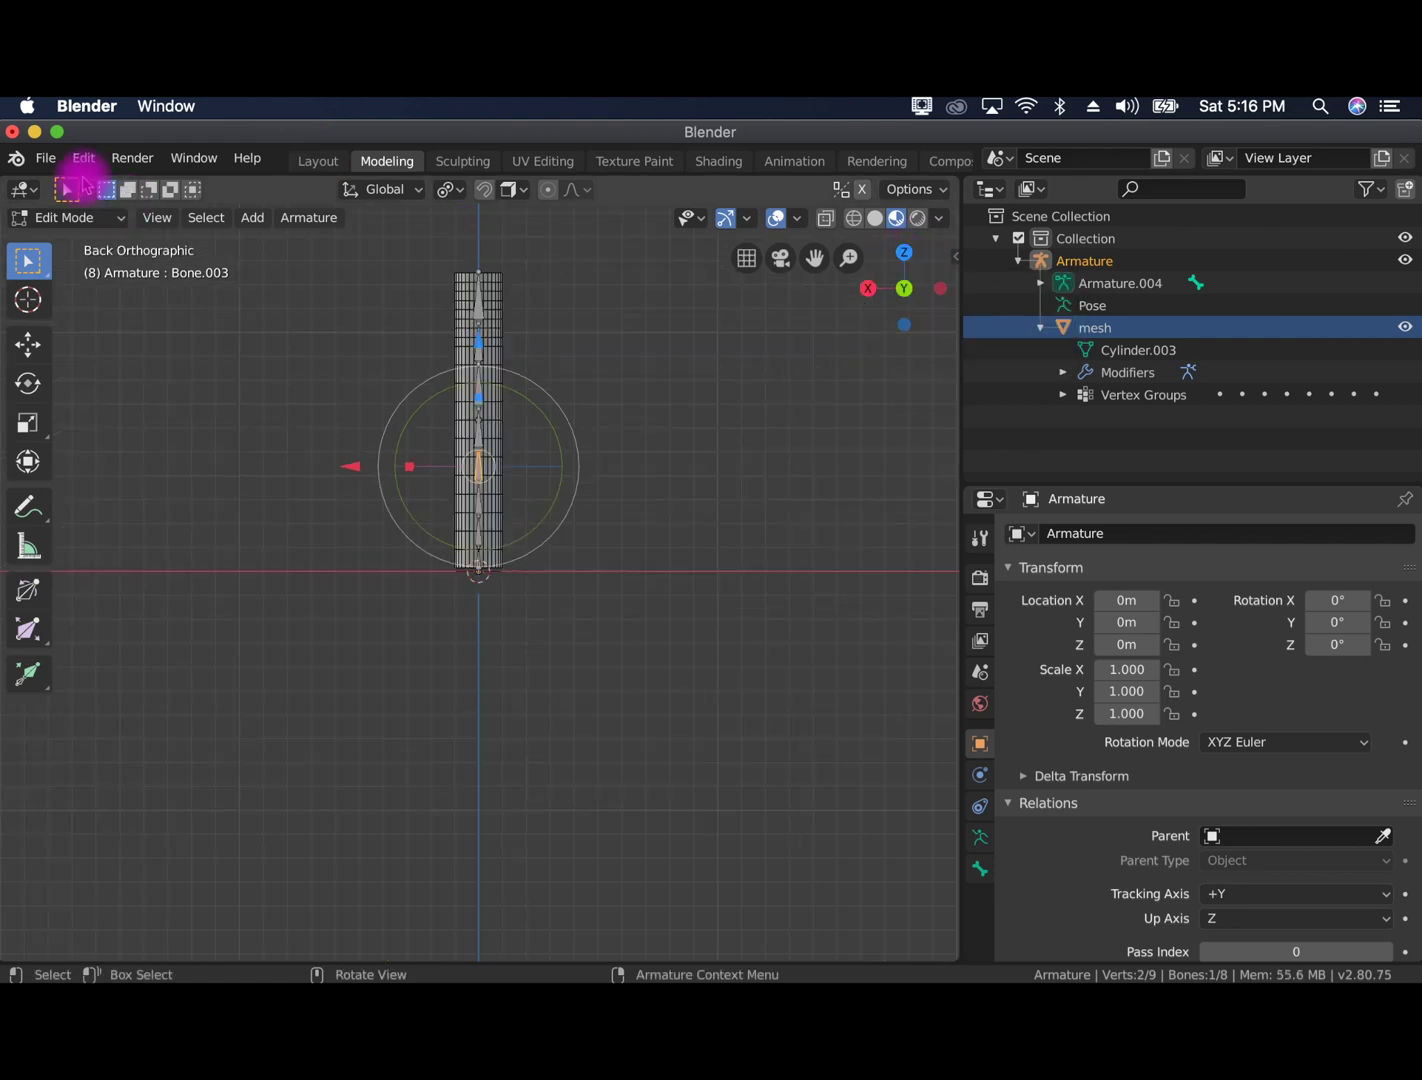
Export the rig as COLLADA file new.dae into the Models folder
click(46, 157)
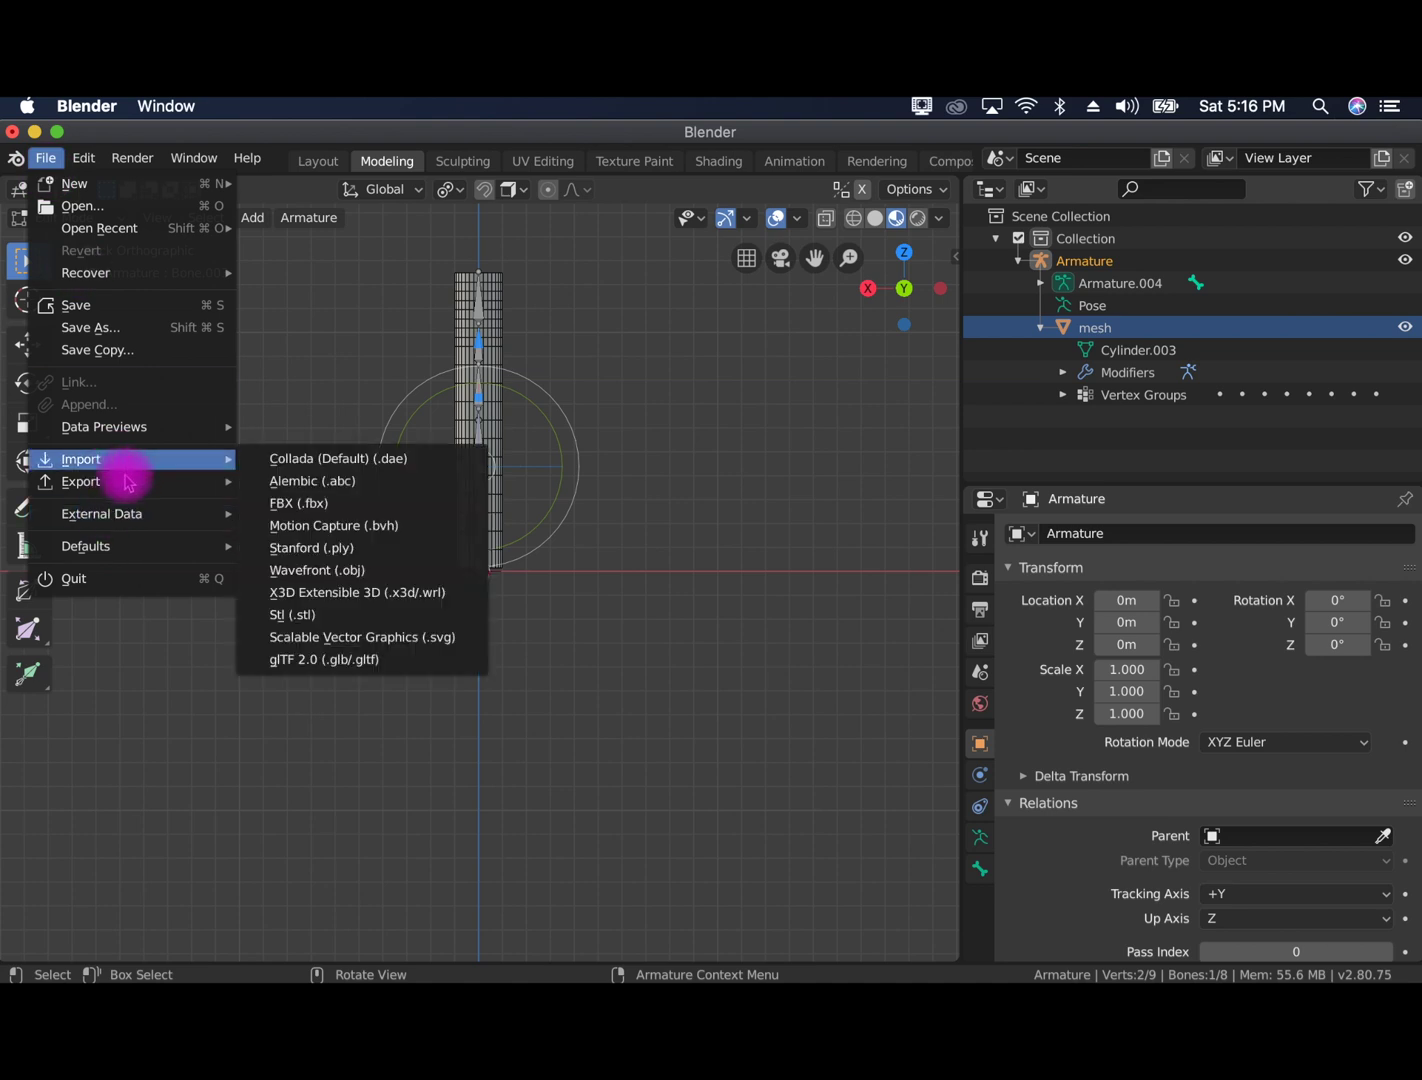
mouse_move(140, 480)
click(310, 492)
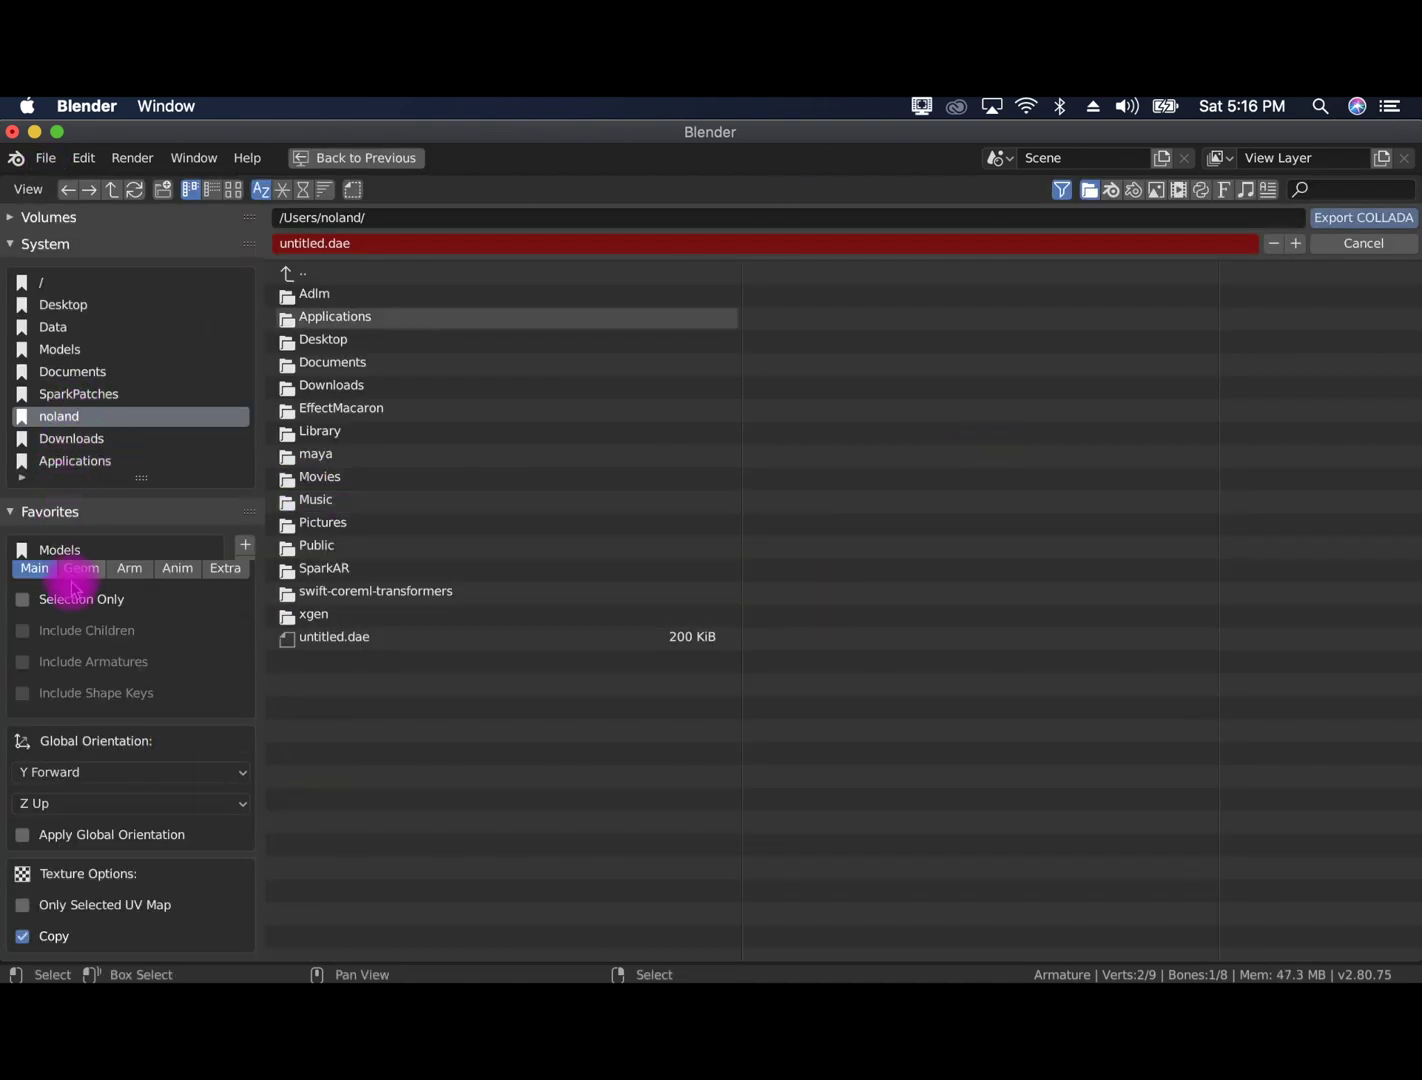
click(60, 548)
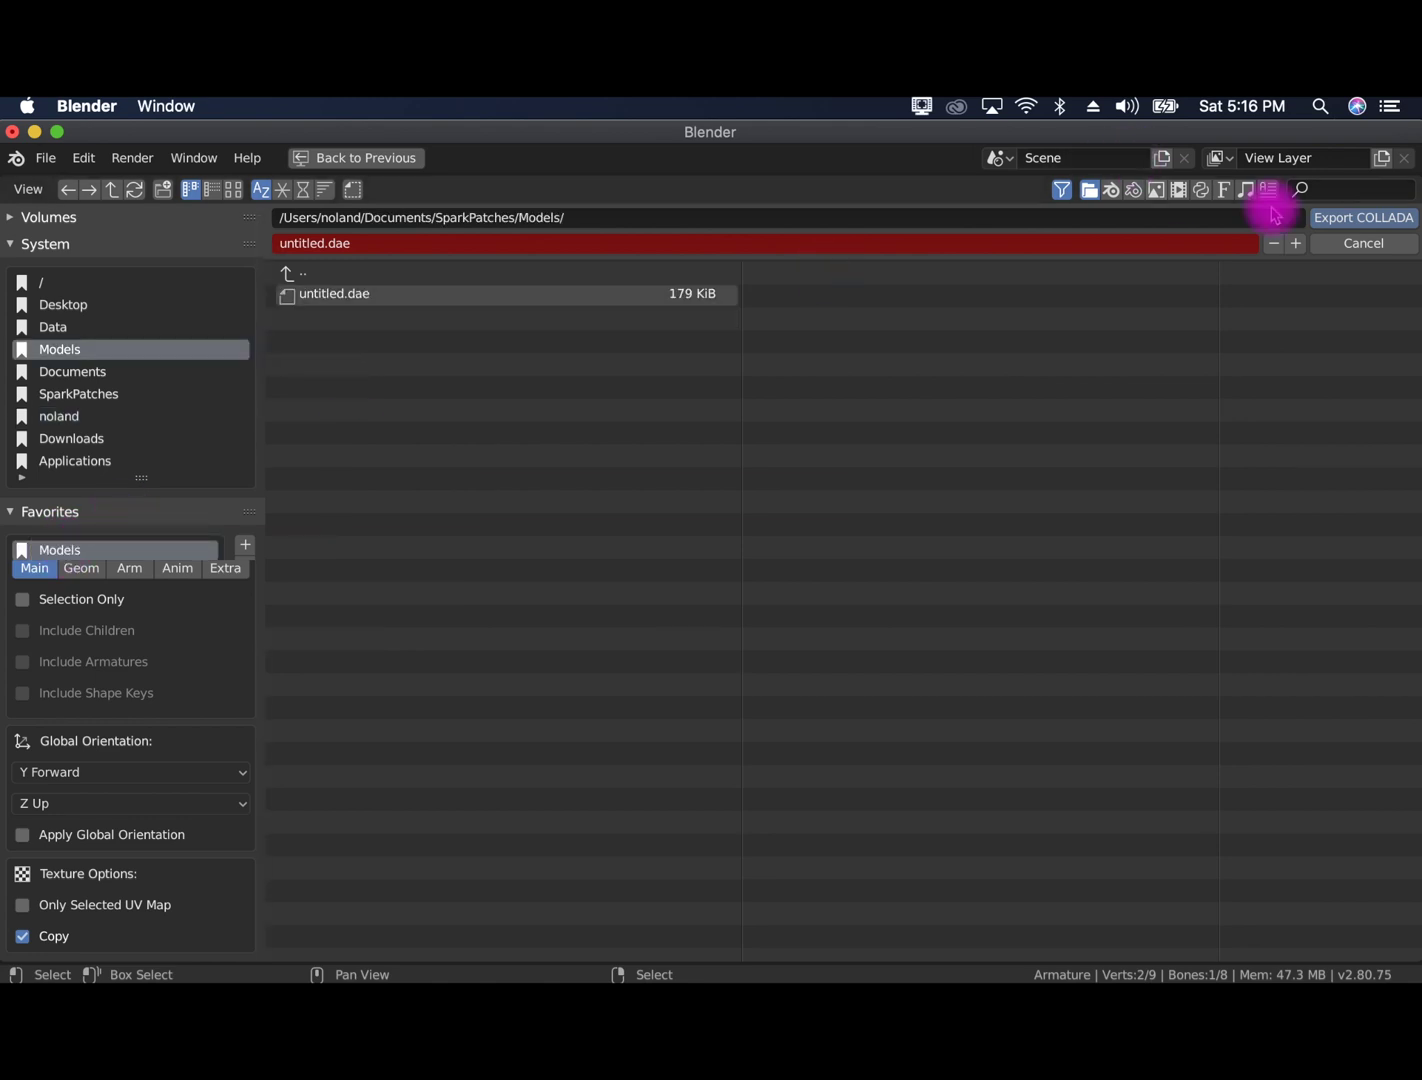
click(316, 244)
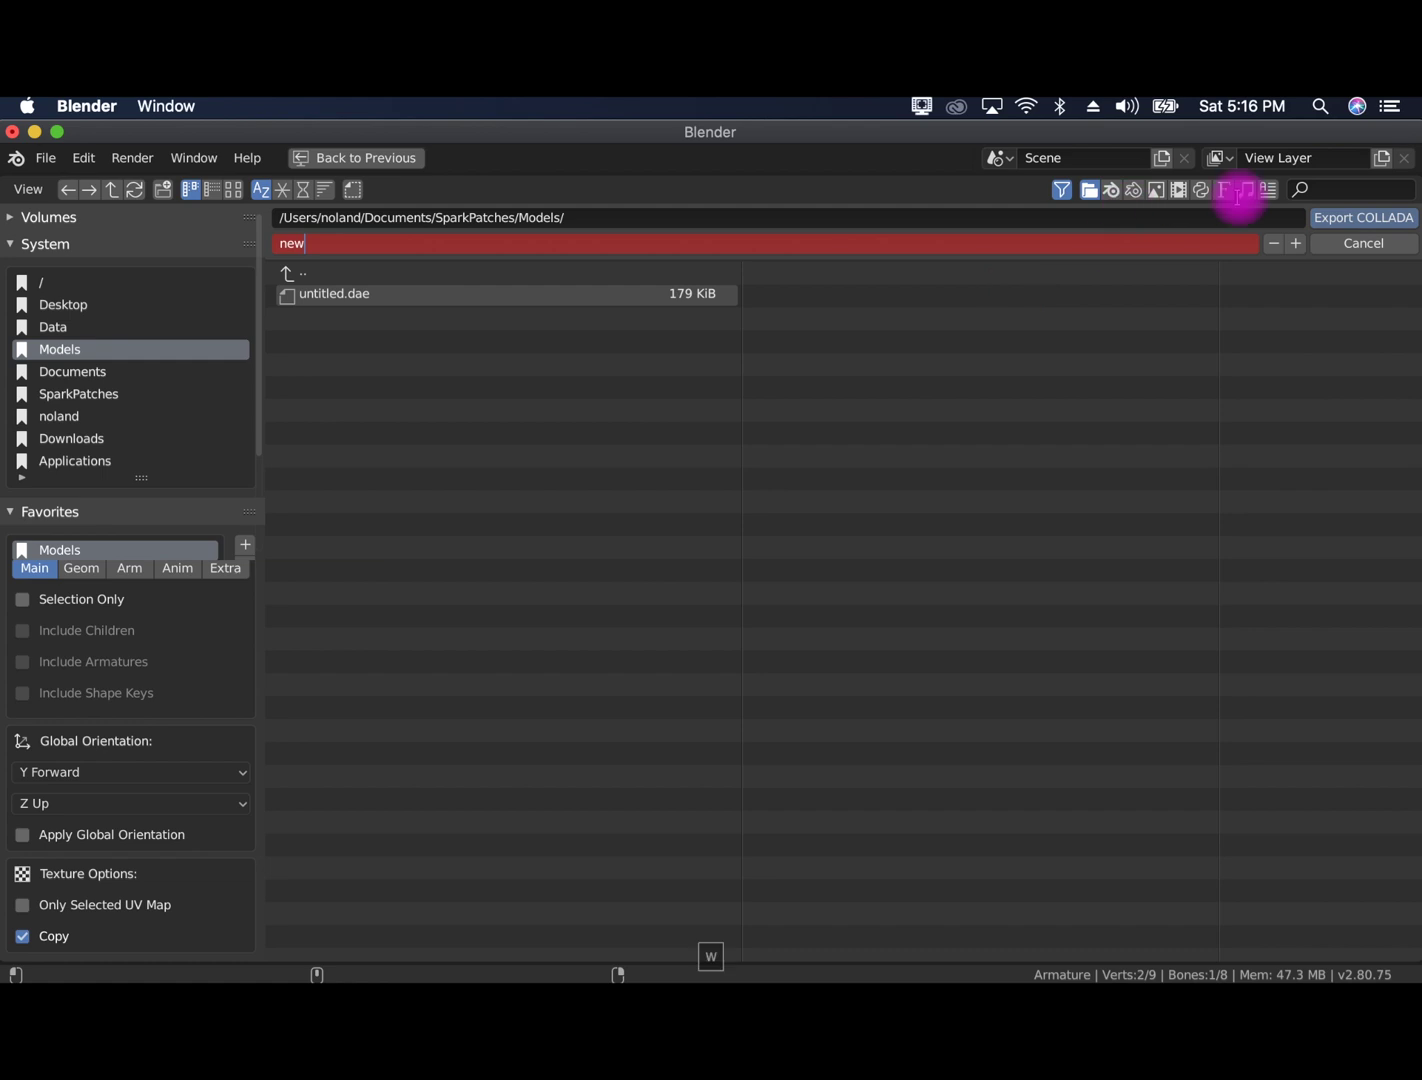
click(1380, 218)
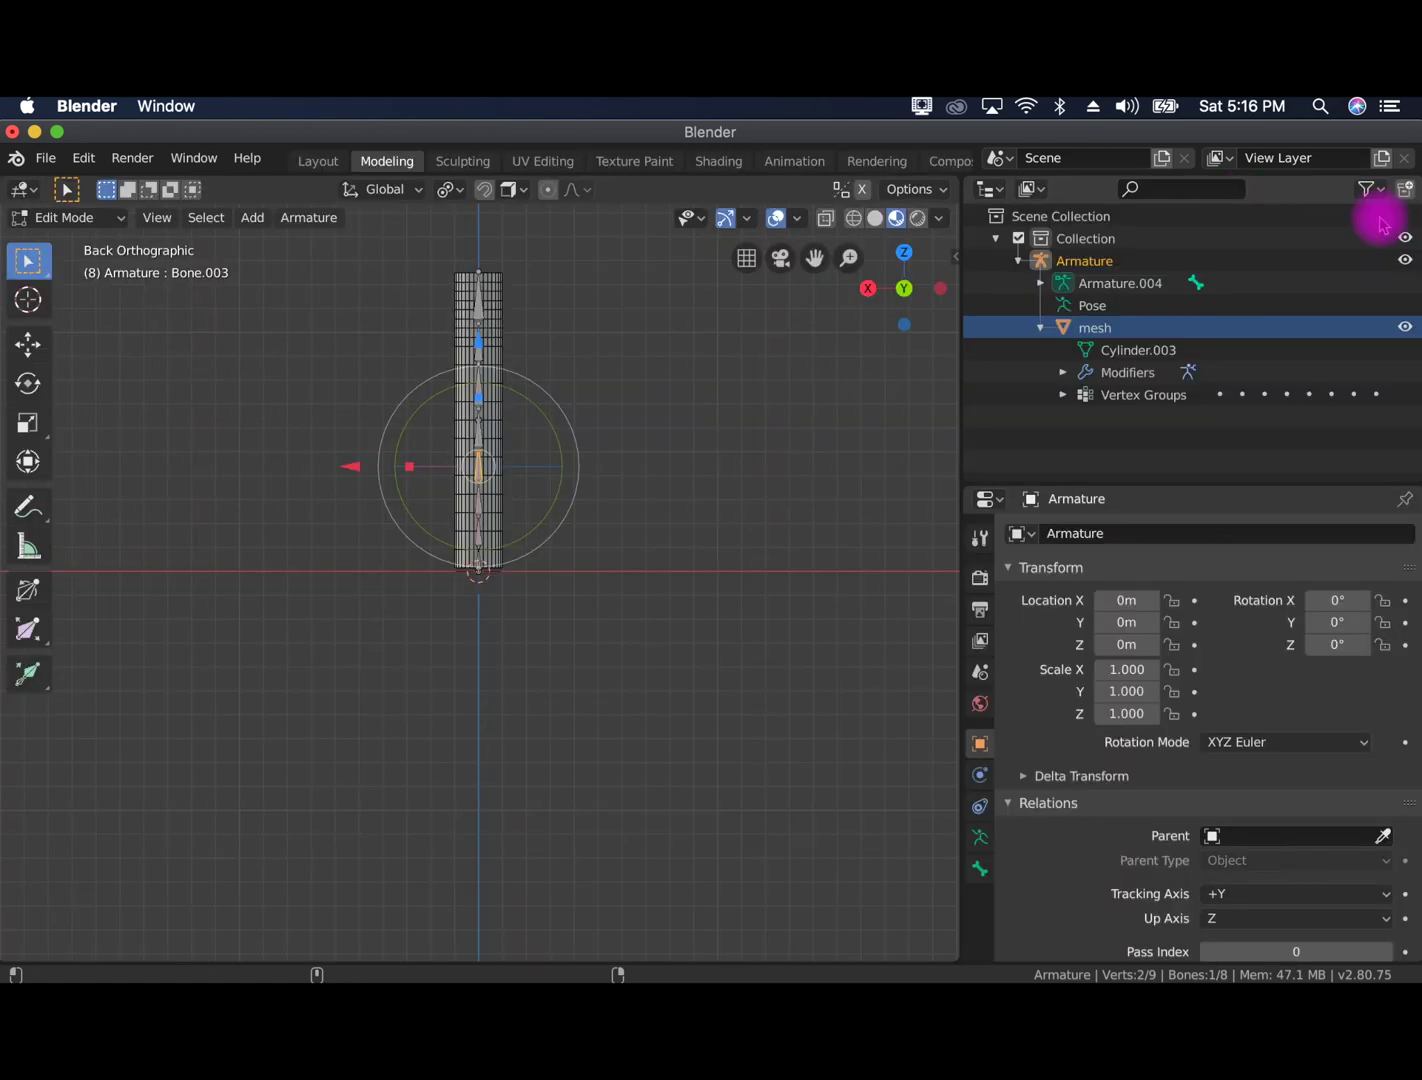
Switch to Spark AR Studio and delete the old untitled asset
click(33, 133)
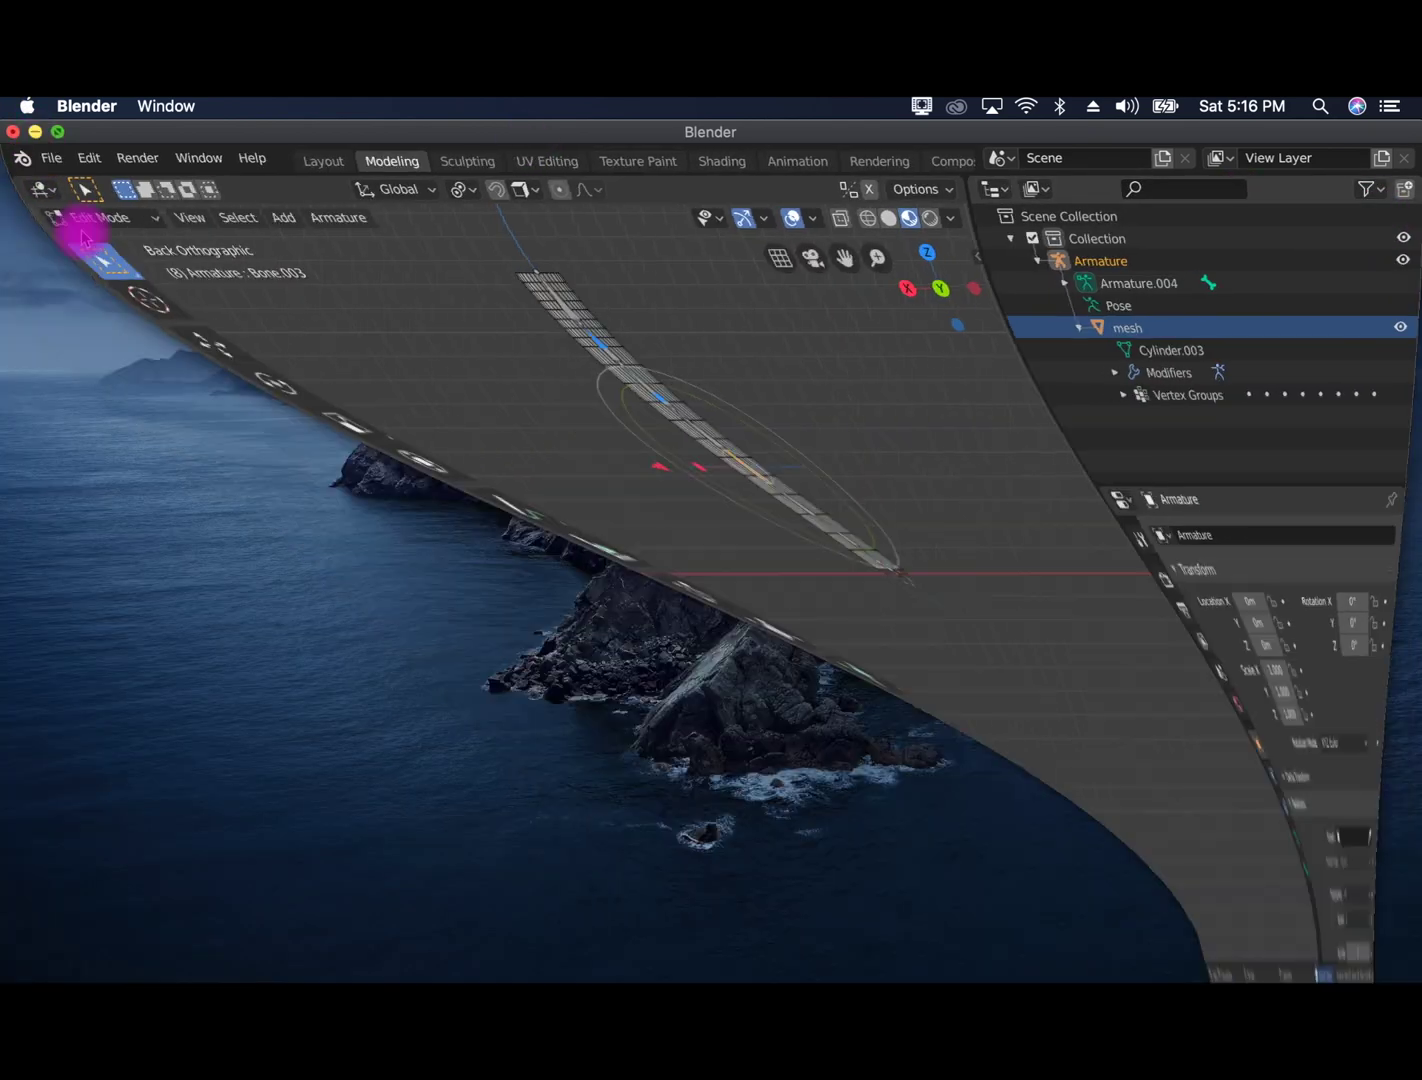
mouse_move(480, 967)
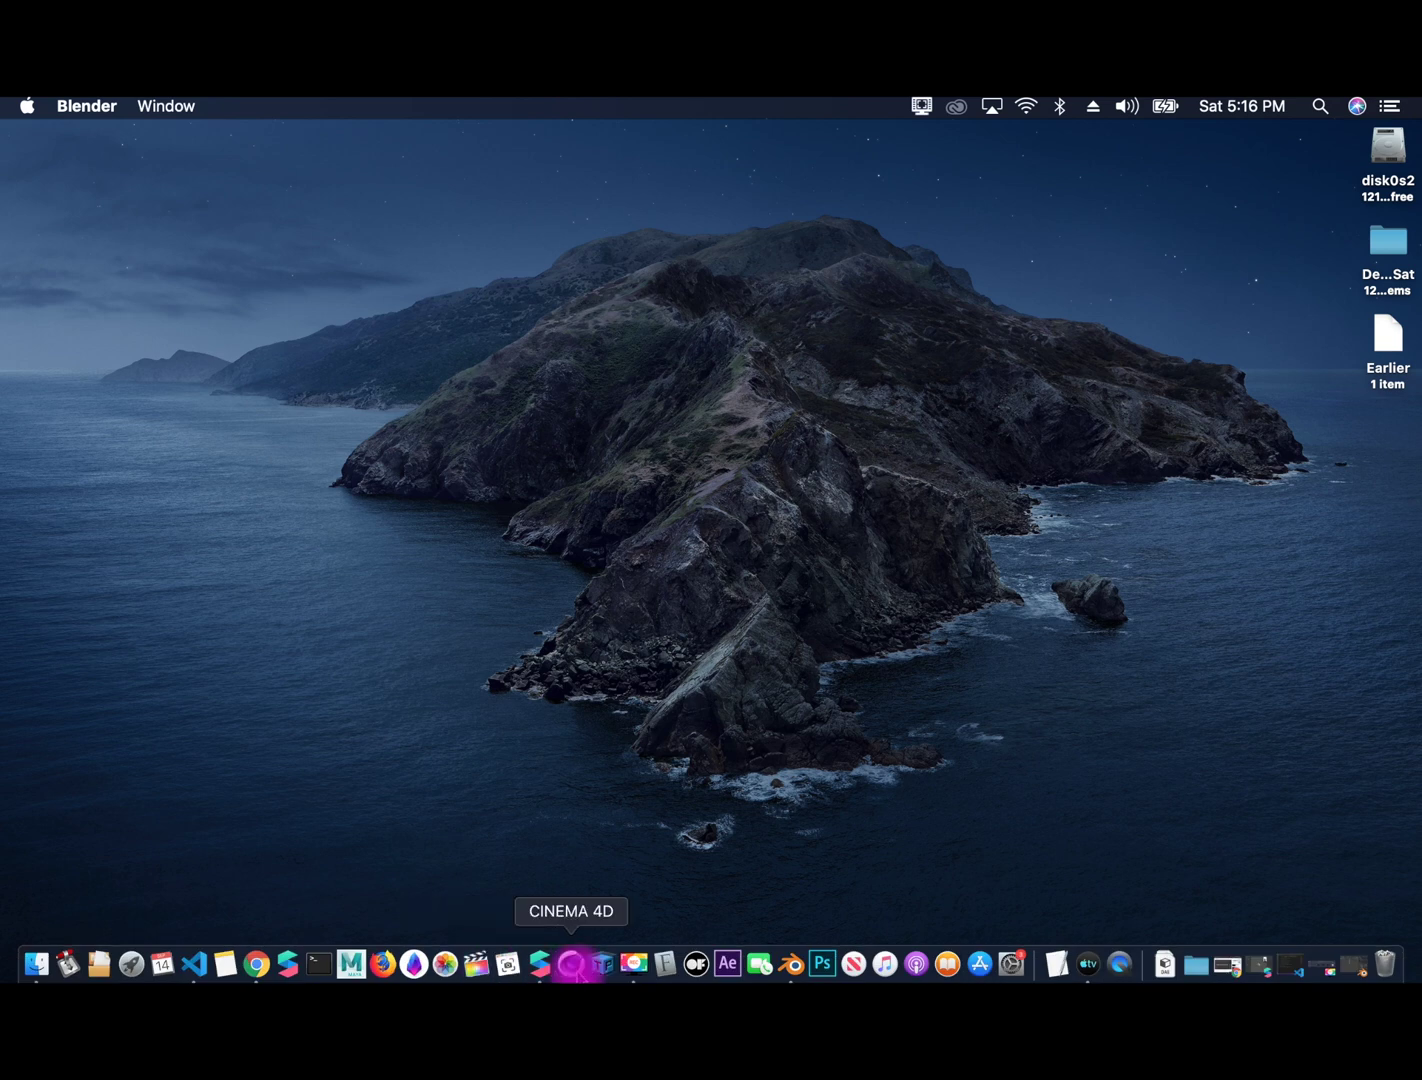
click(540, 964)
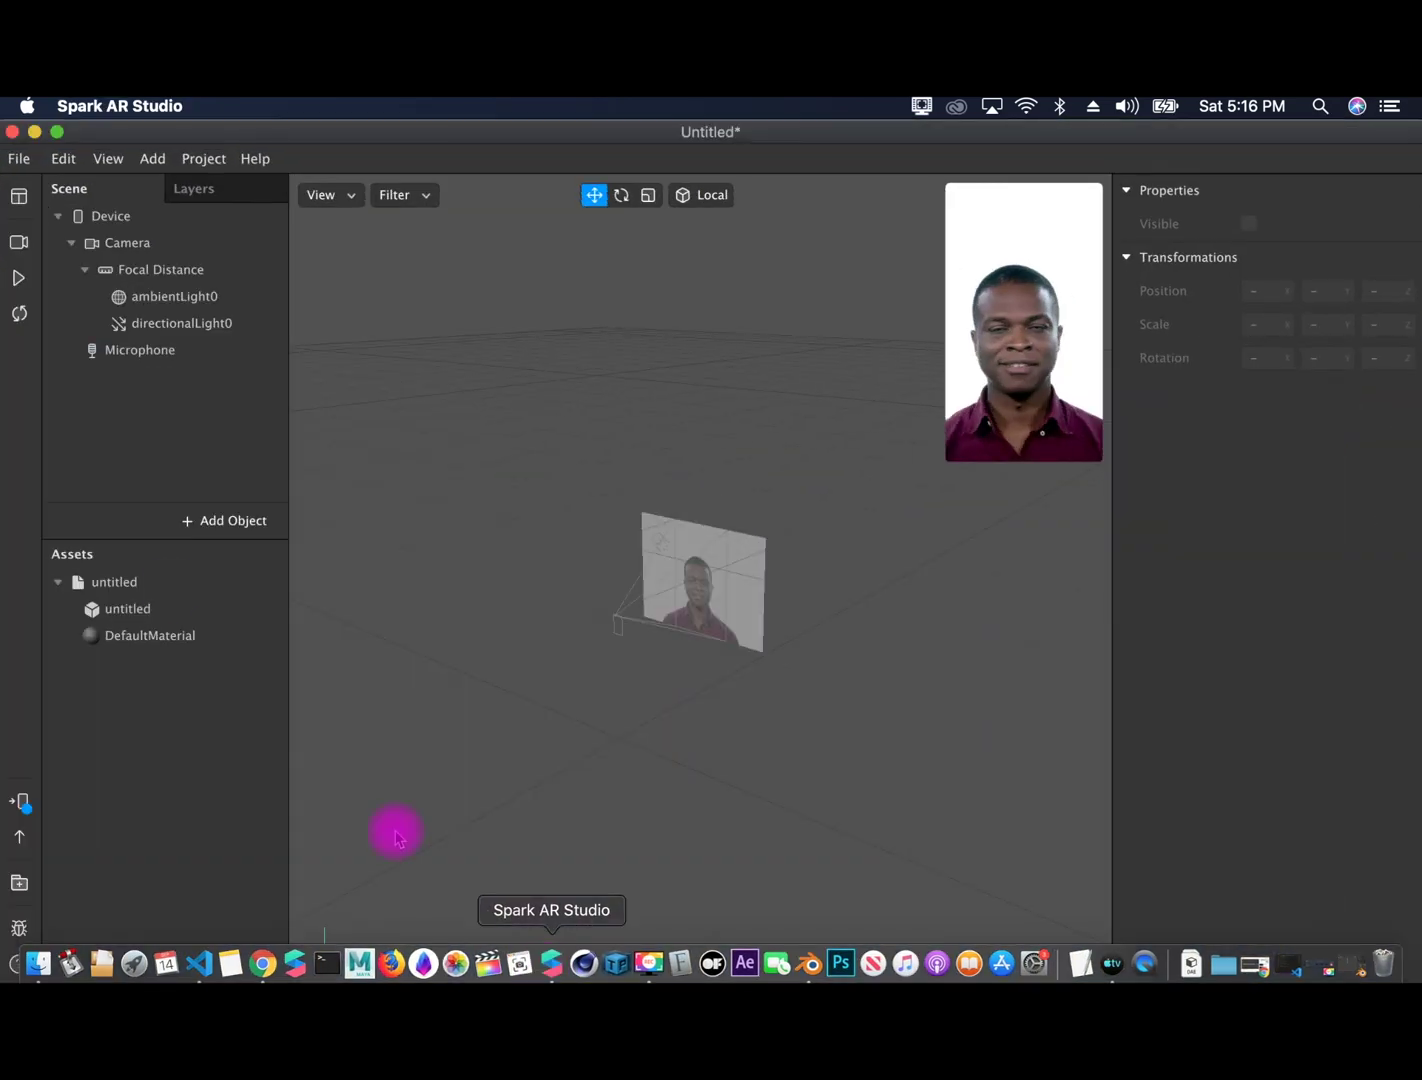
click(130, 586)
right_click(131, 590)
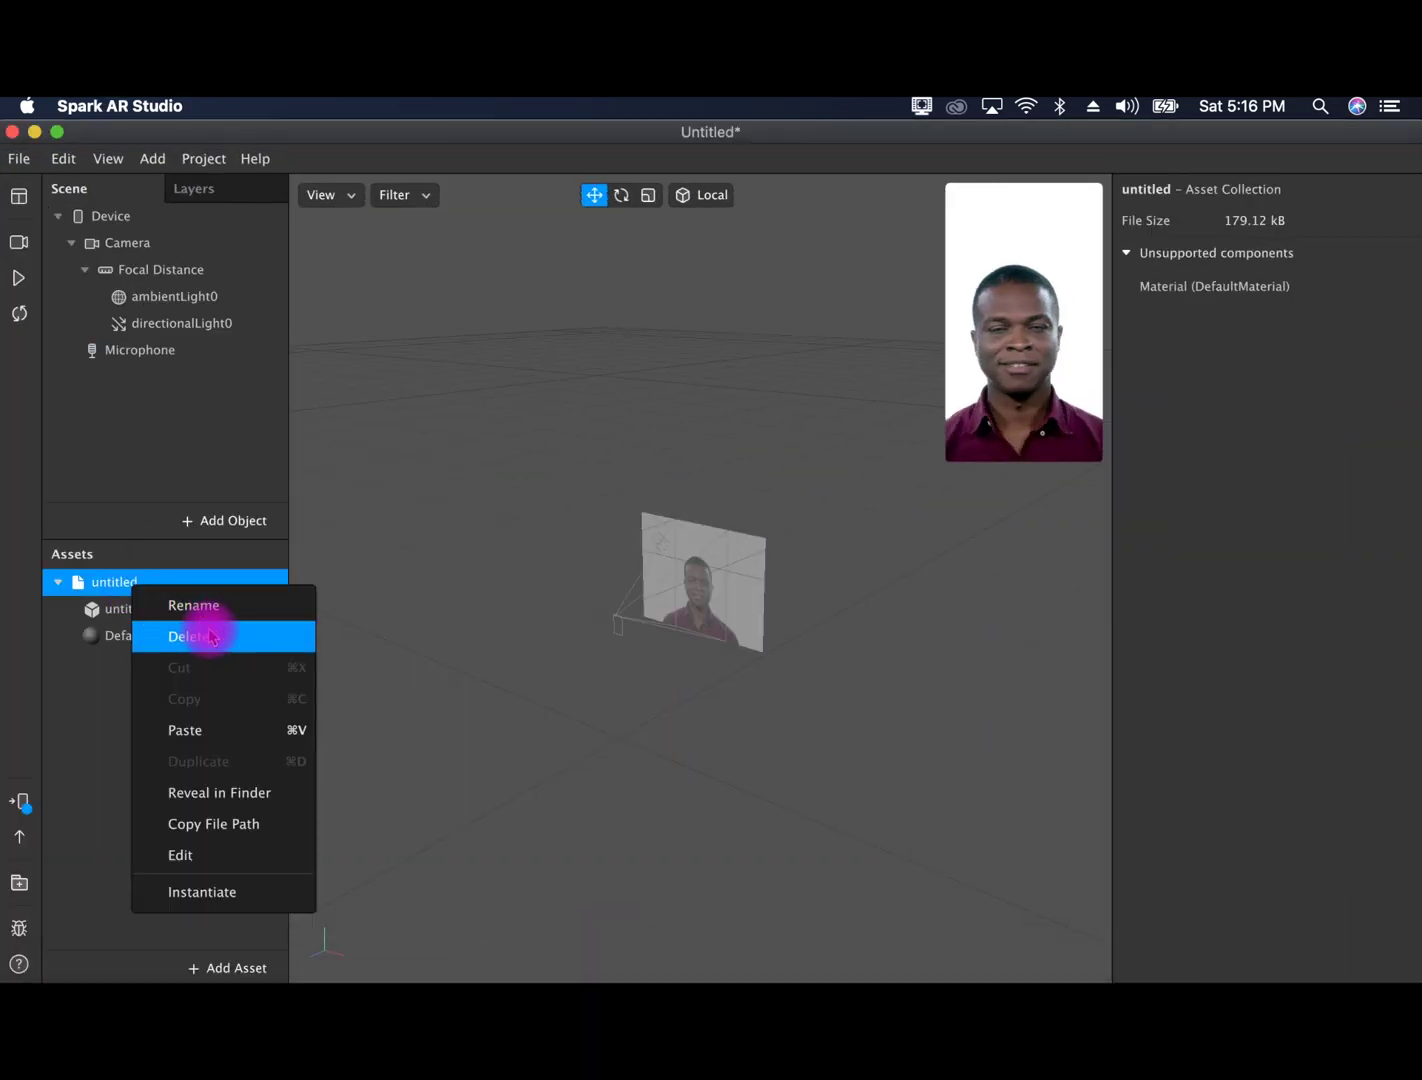
click(206, 636)
click(870, 274)
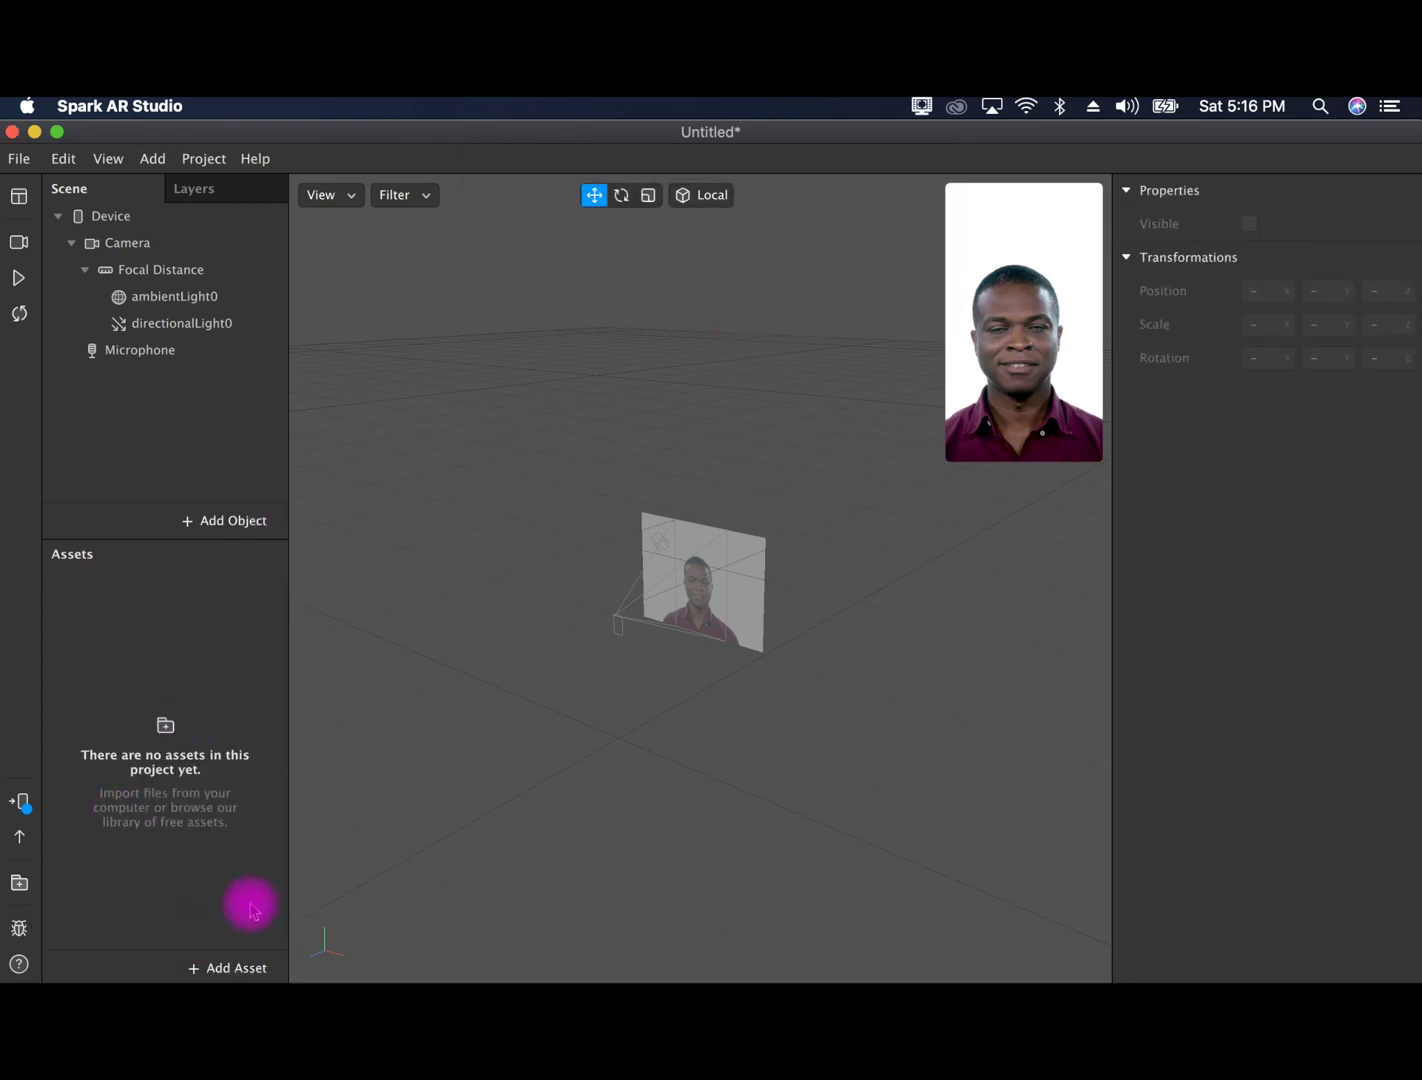
Import new.dae from the computer as a project asset
click(230, 968)
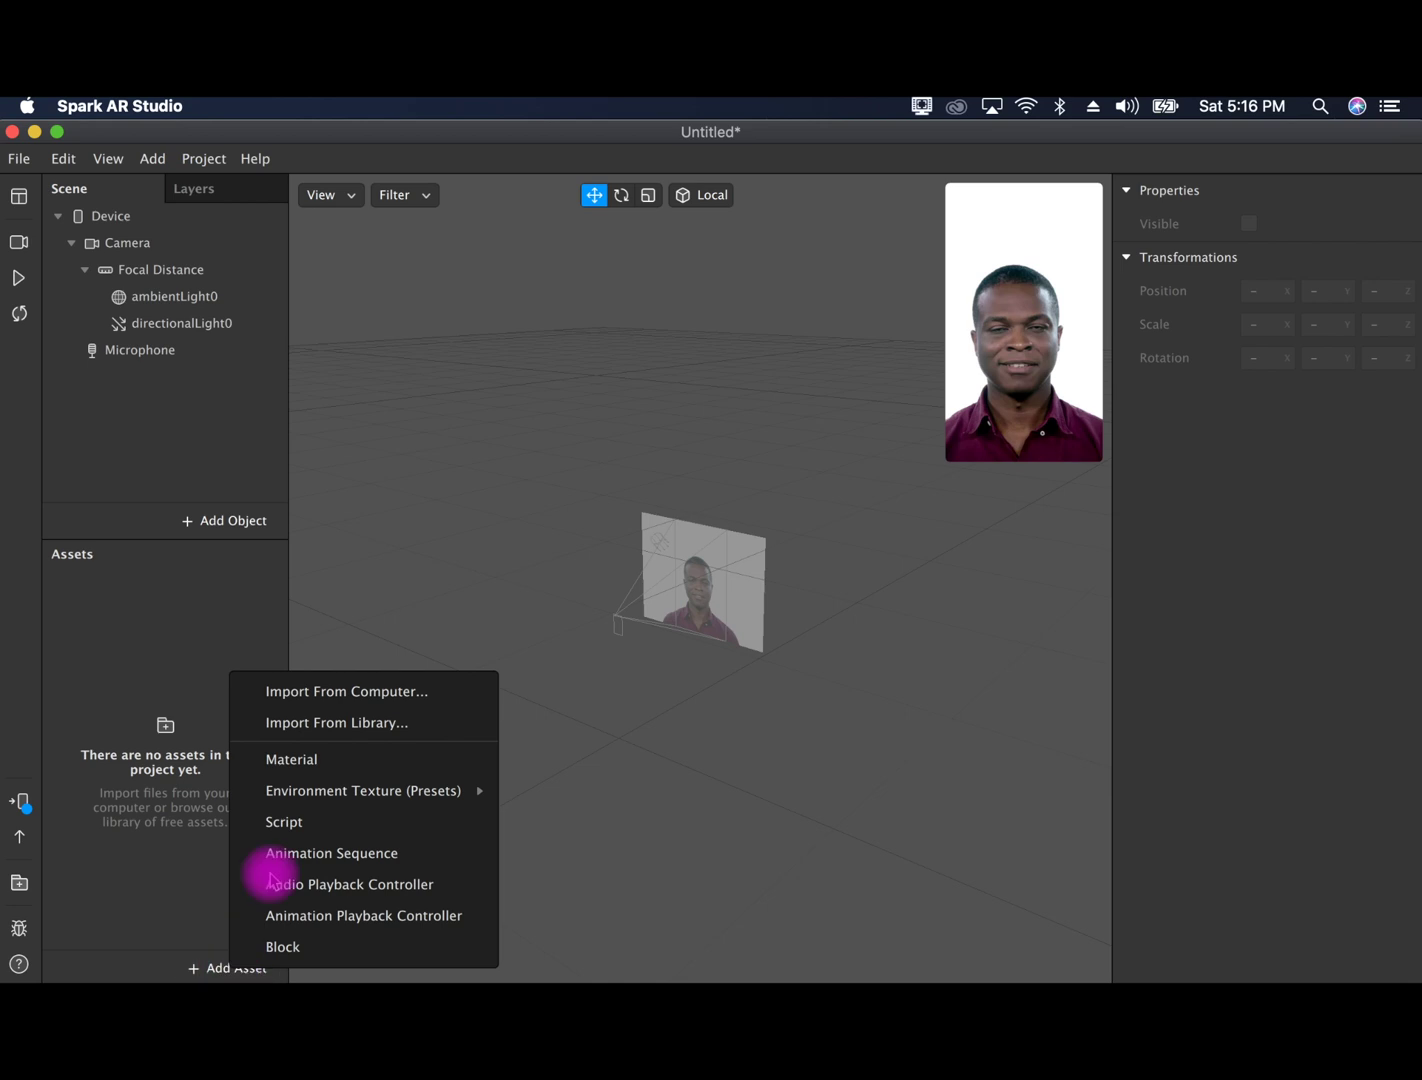
click(368, 704)
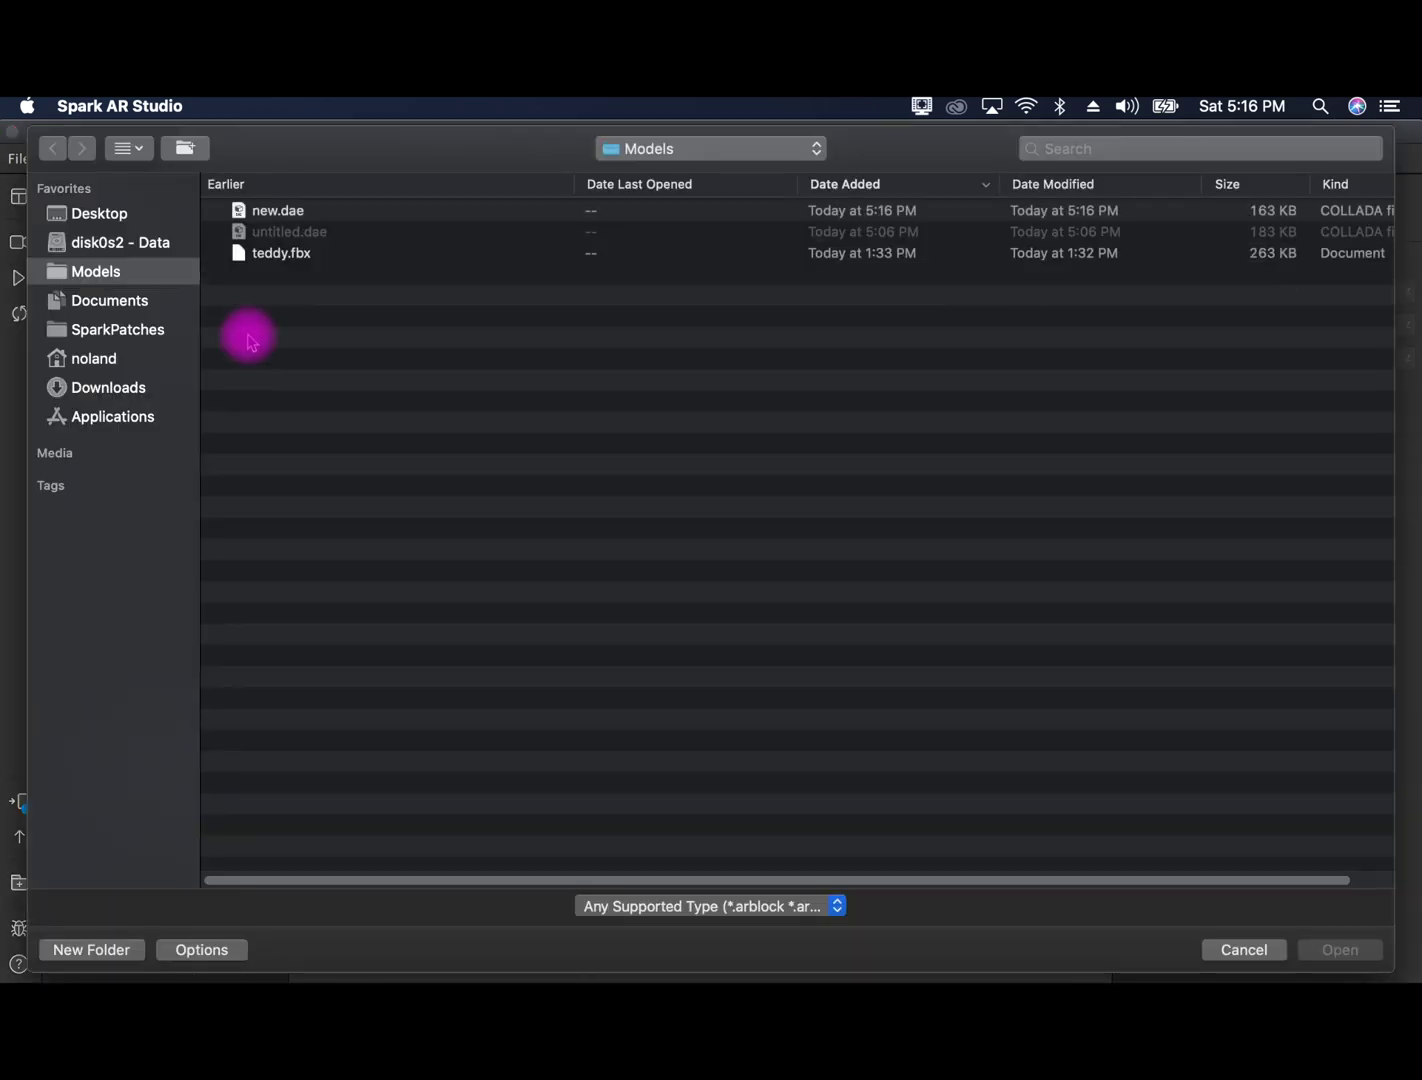
click(290, 213)
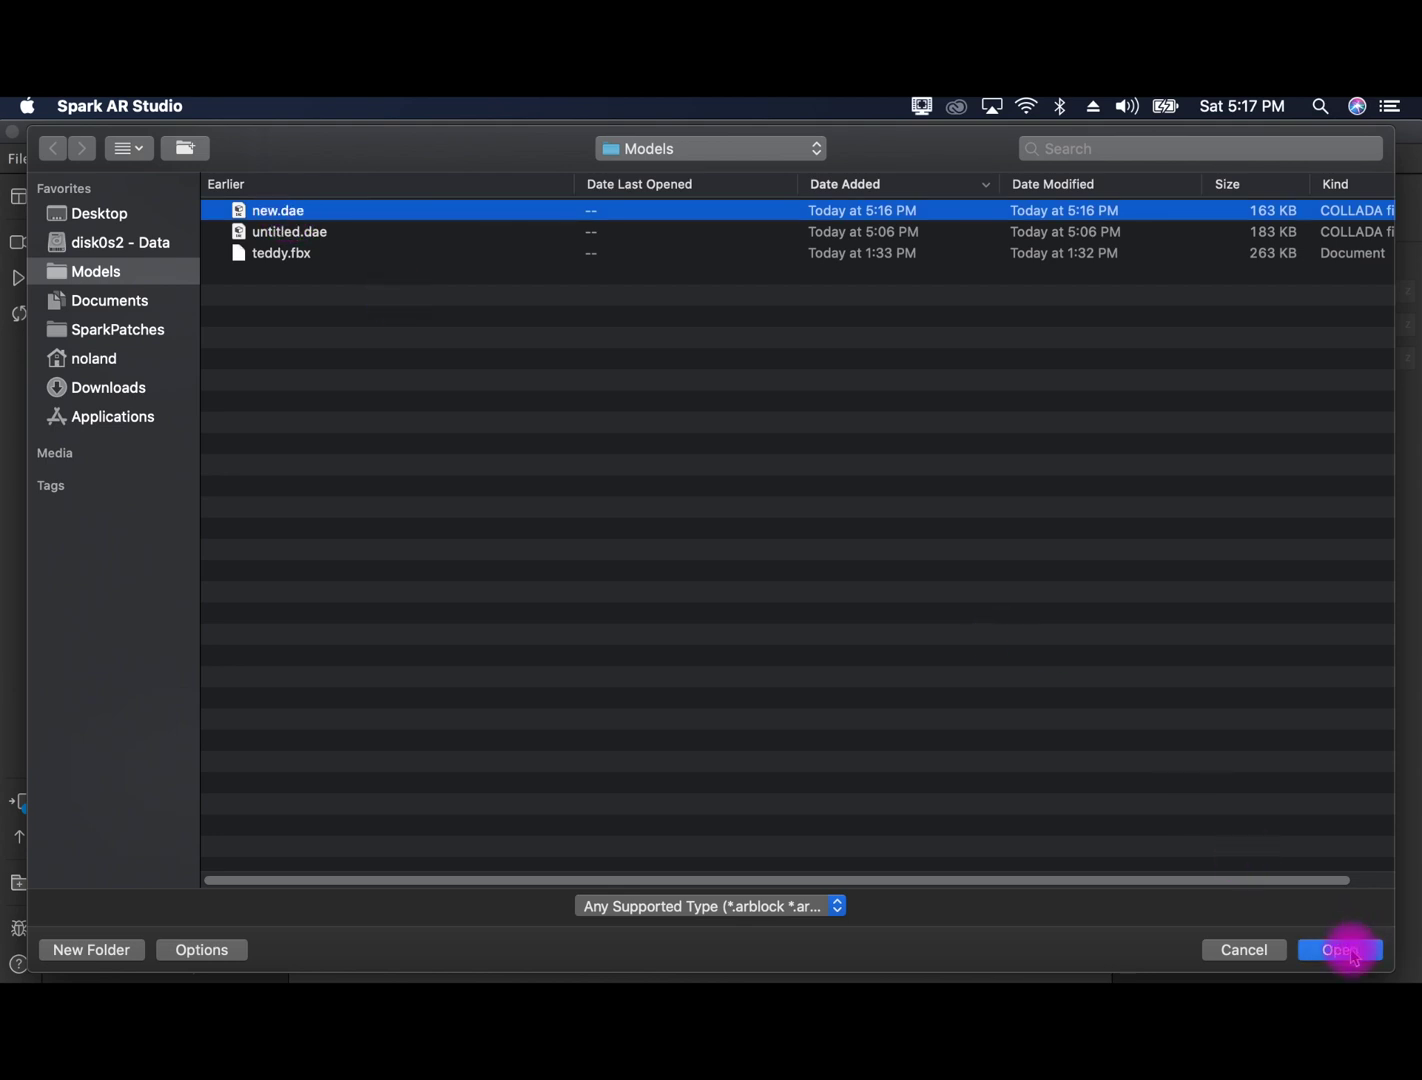
click(1345, 950)
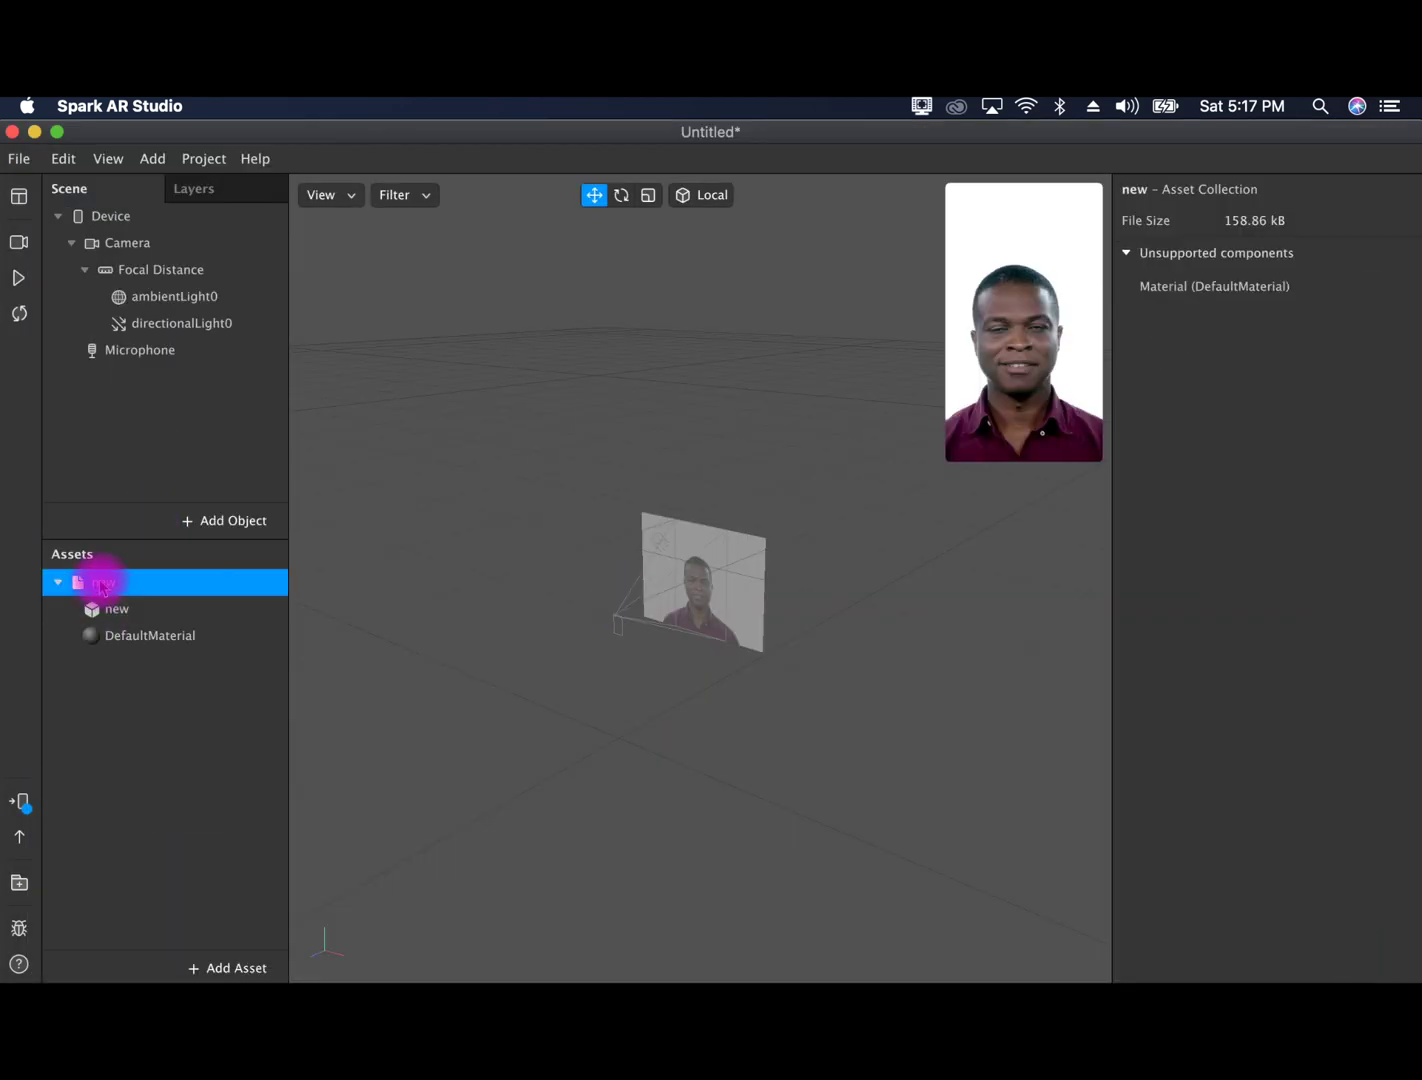
Drag the new model under Focal Distance and expand new, Armature and skeleton
drag(117, 357, 137, 256)
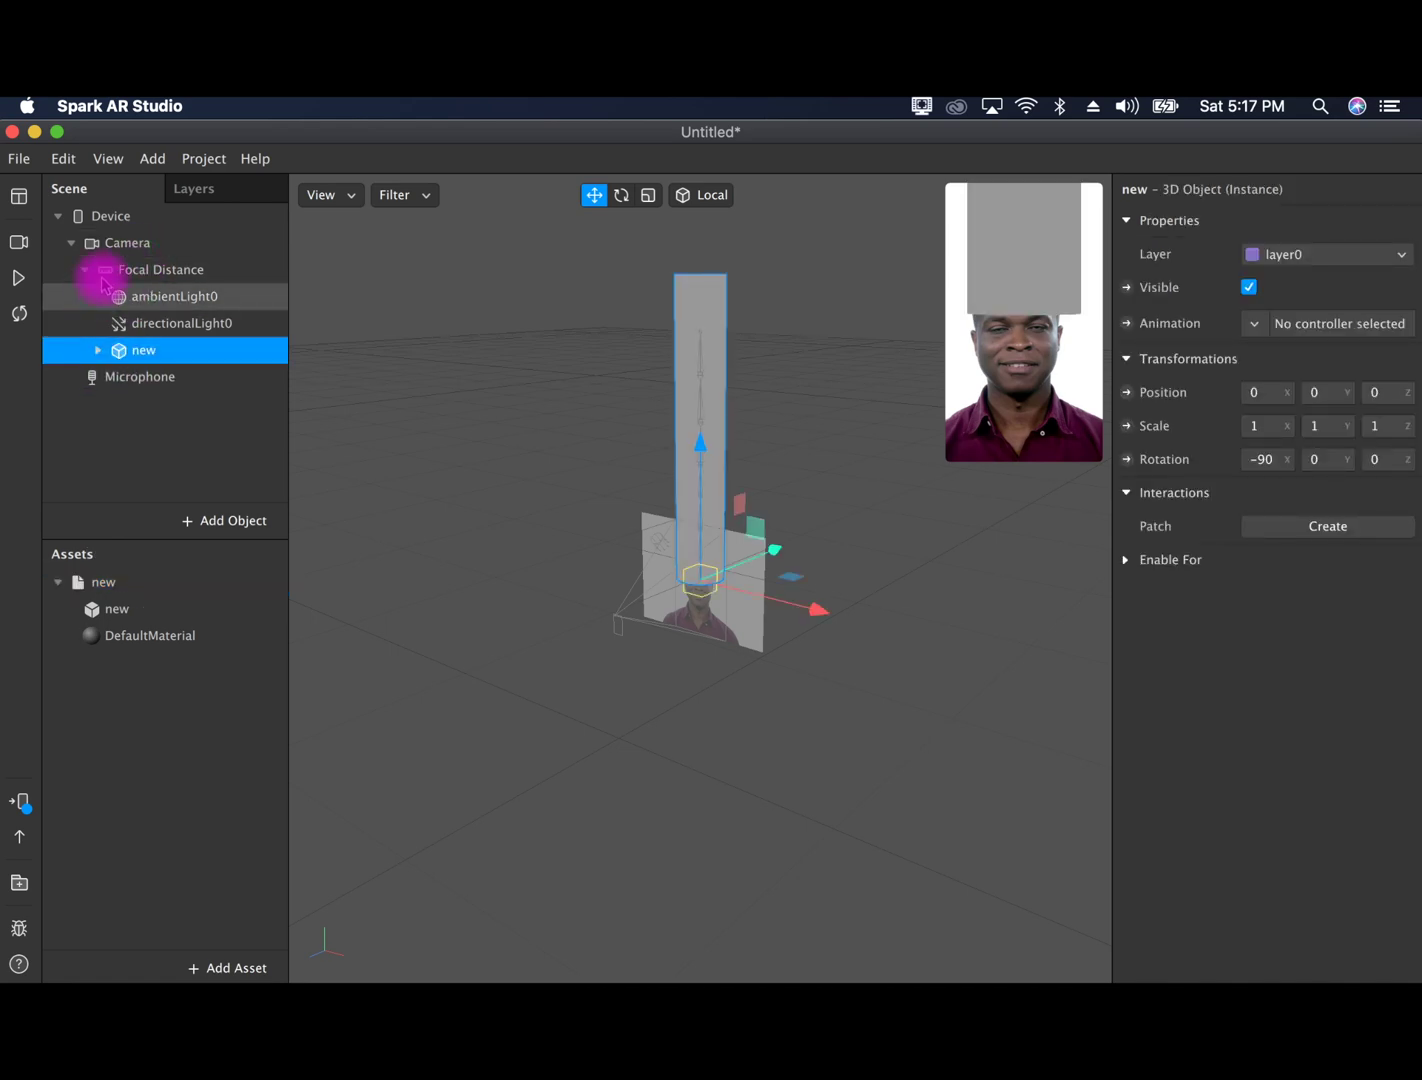
scroll(703, 525, down, 2)
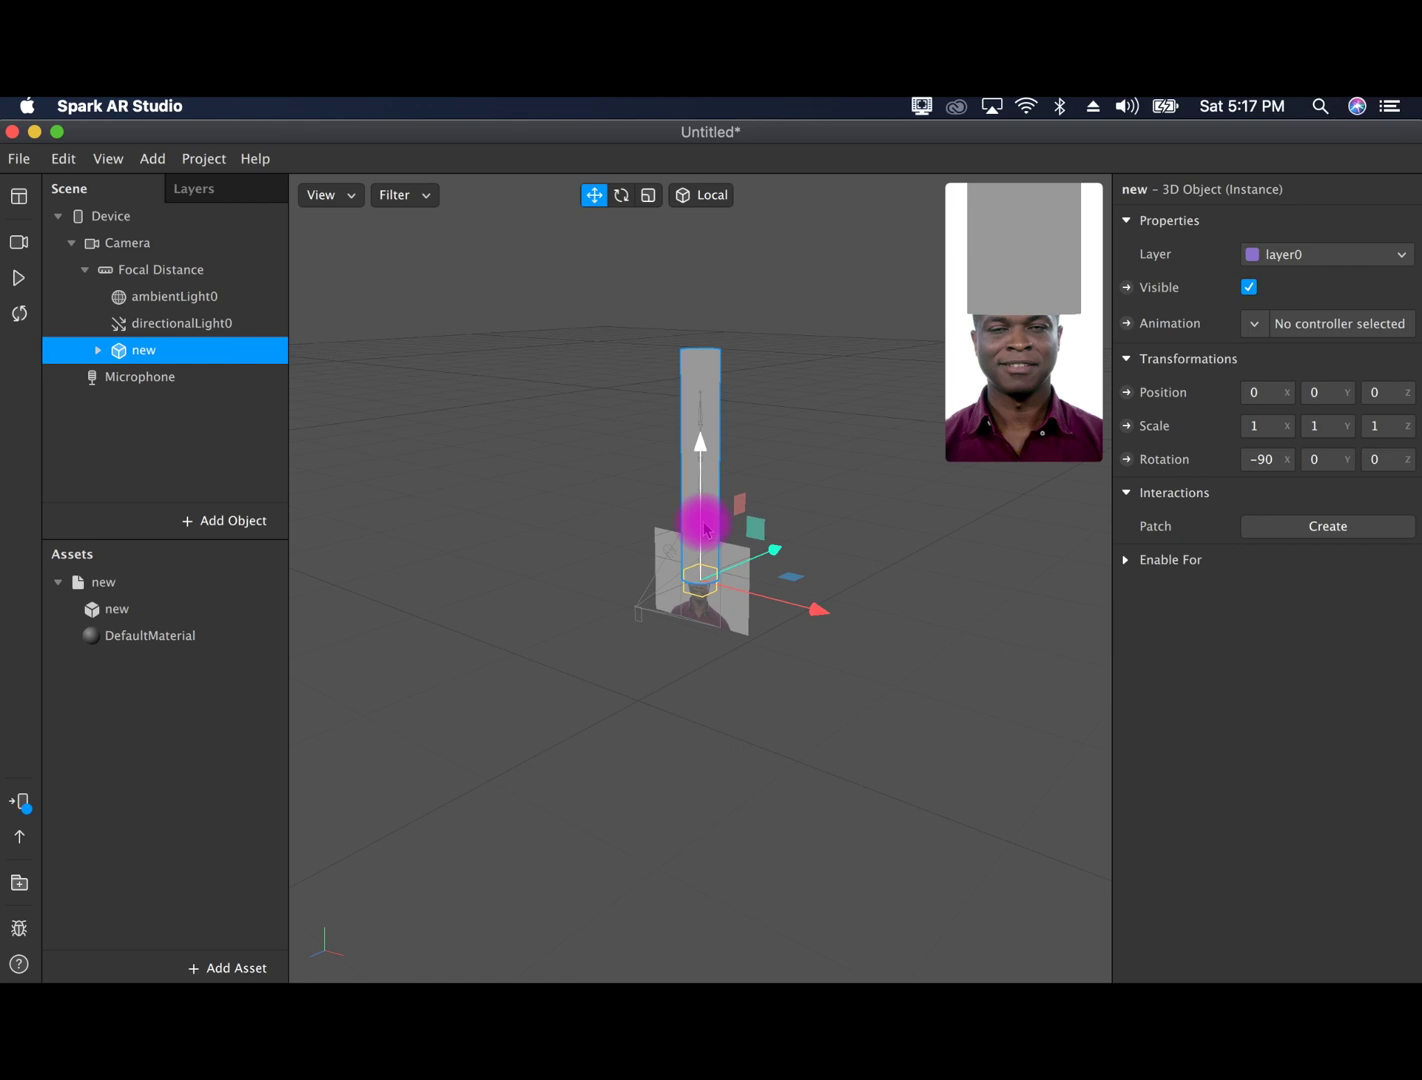
scroll(704, 526, up, 3)
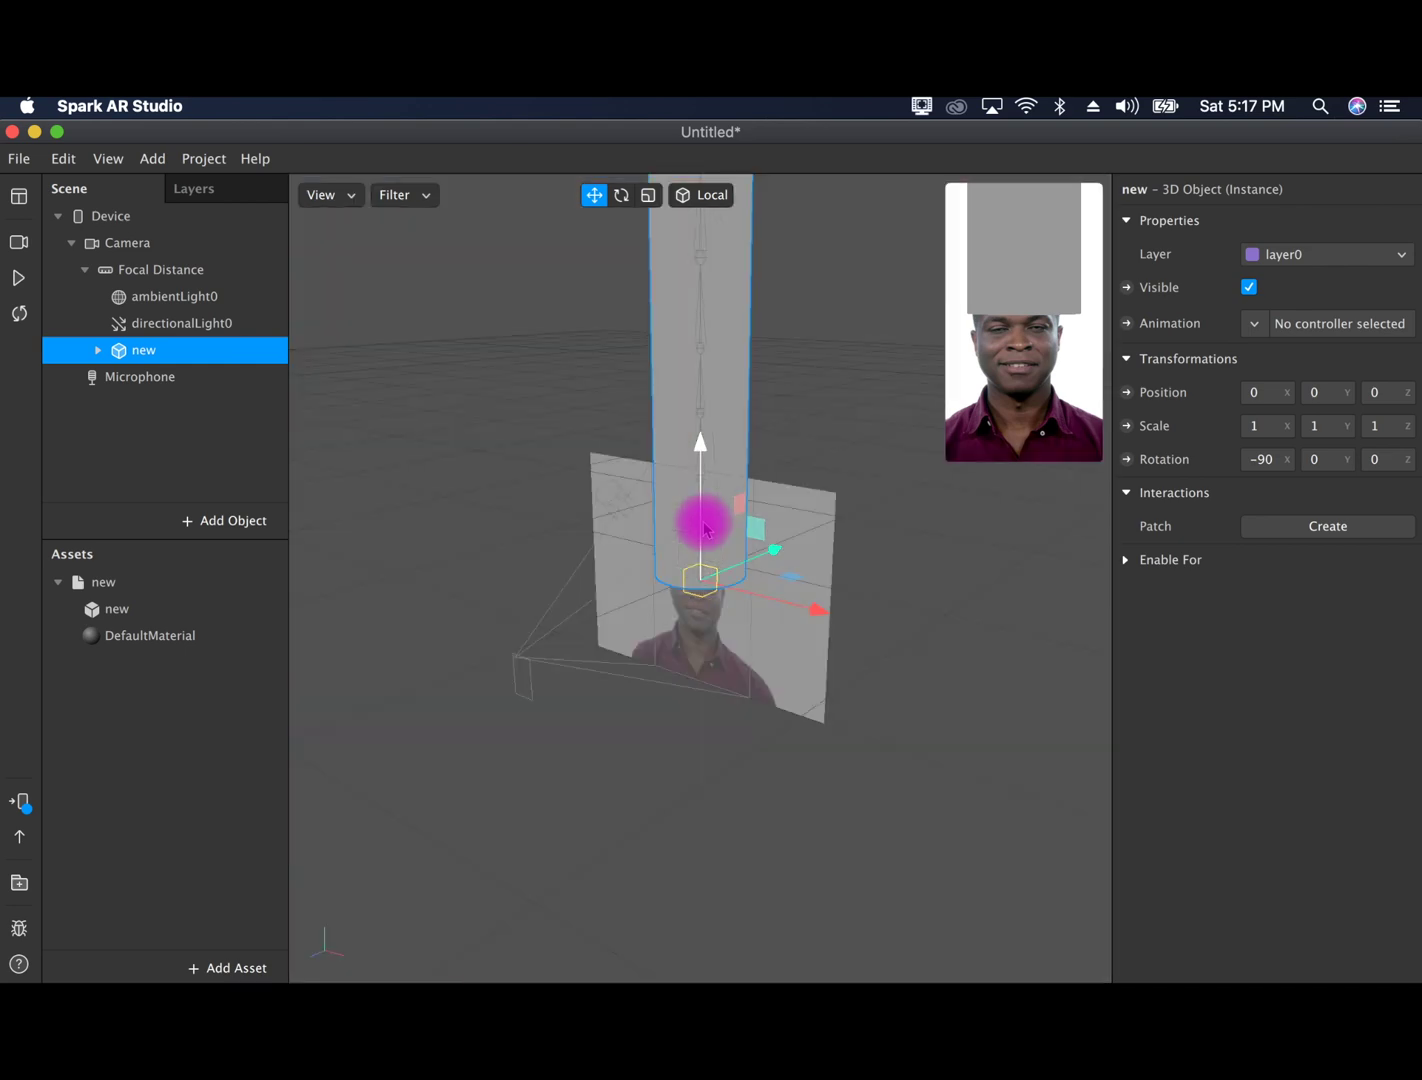
click(98, 351)
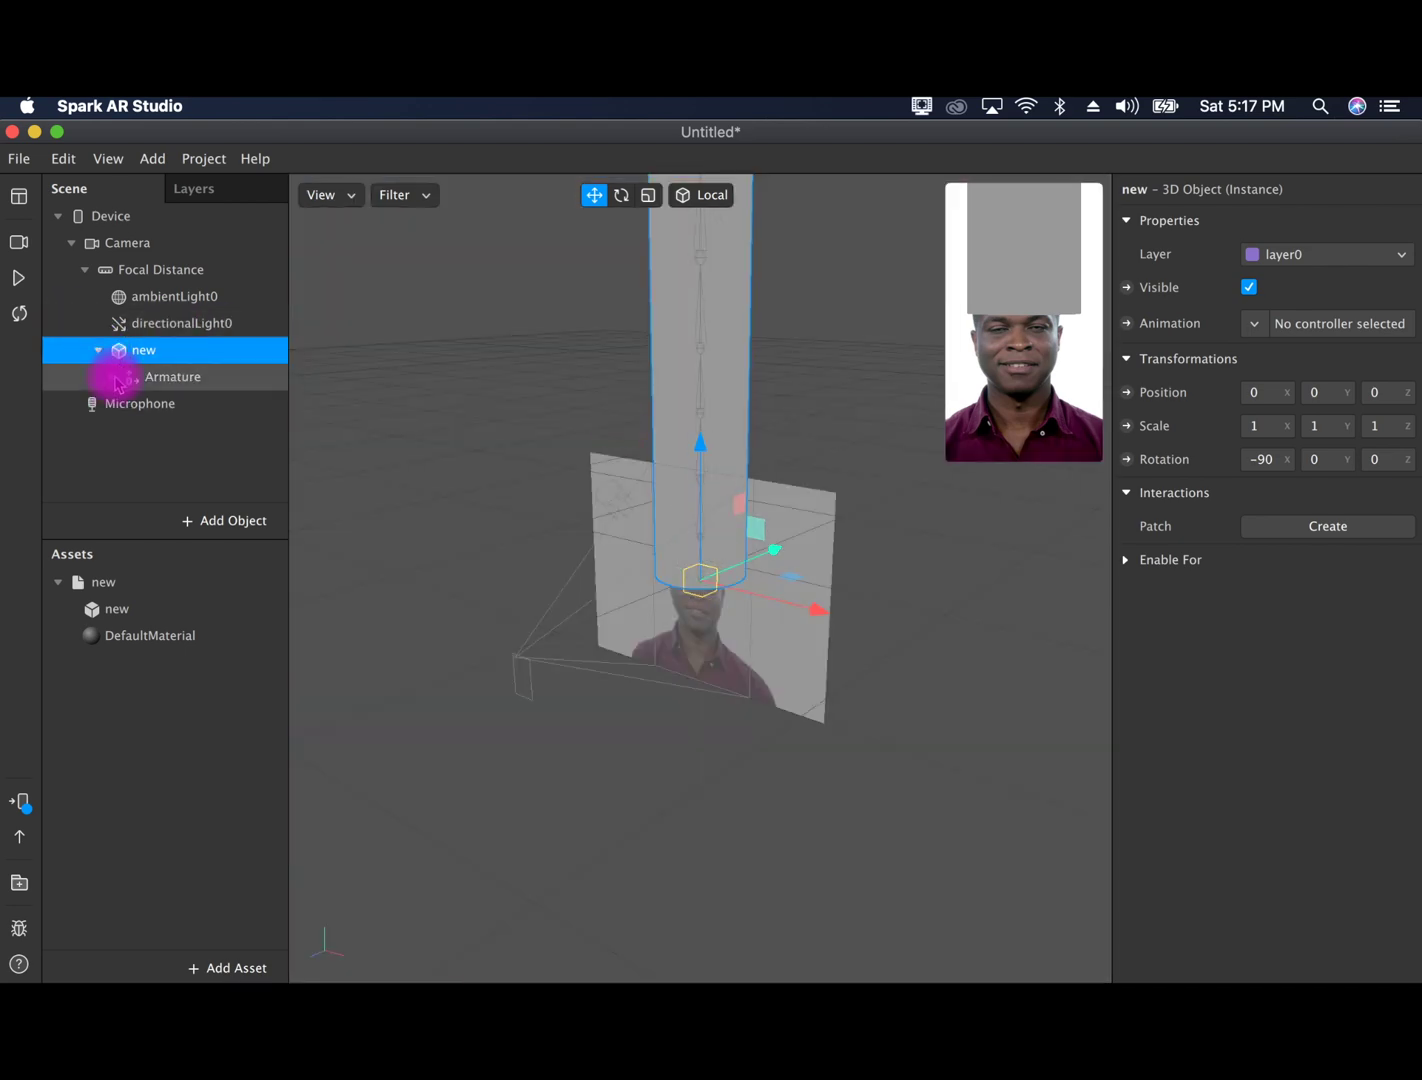
click(113, 378)
click(126, 404)
click(163, 409)
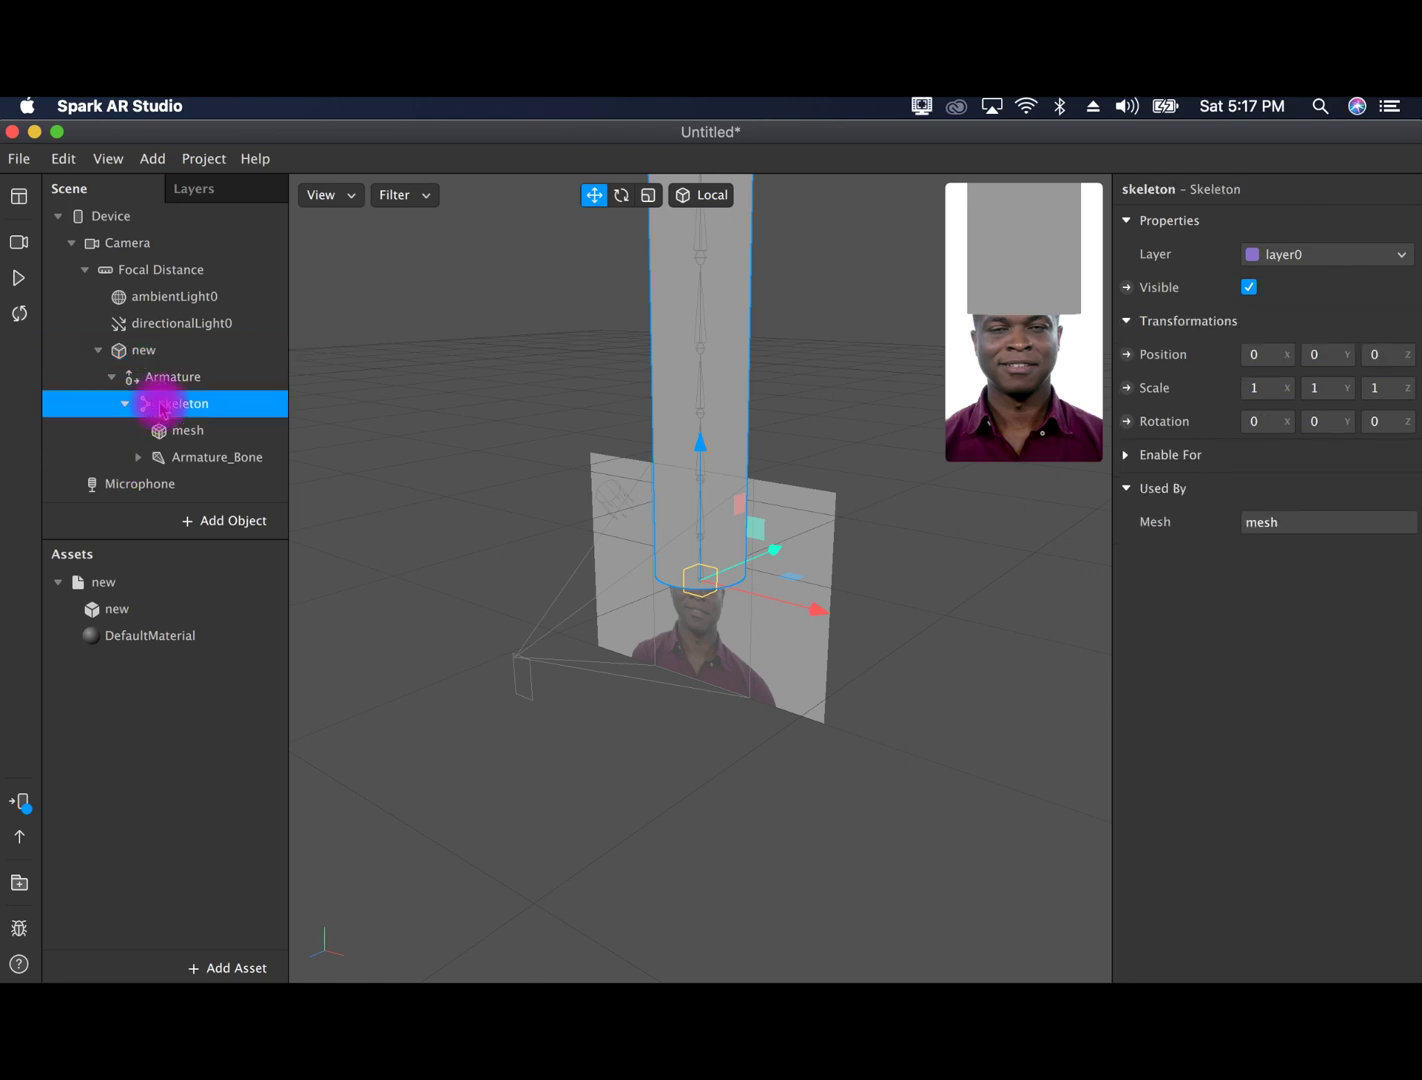
click(163, 430)
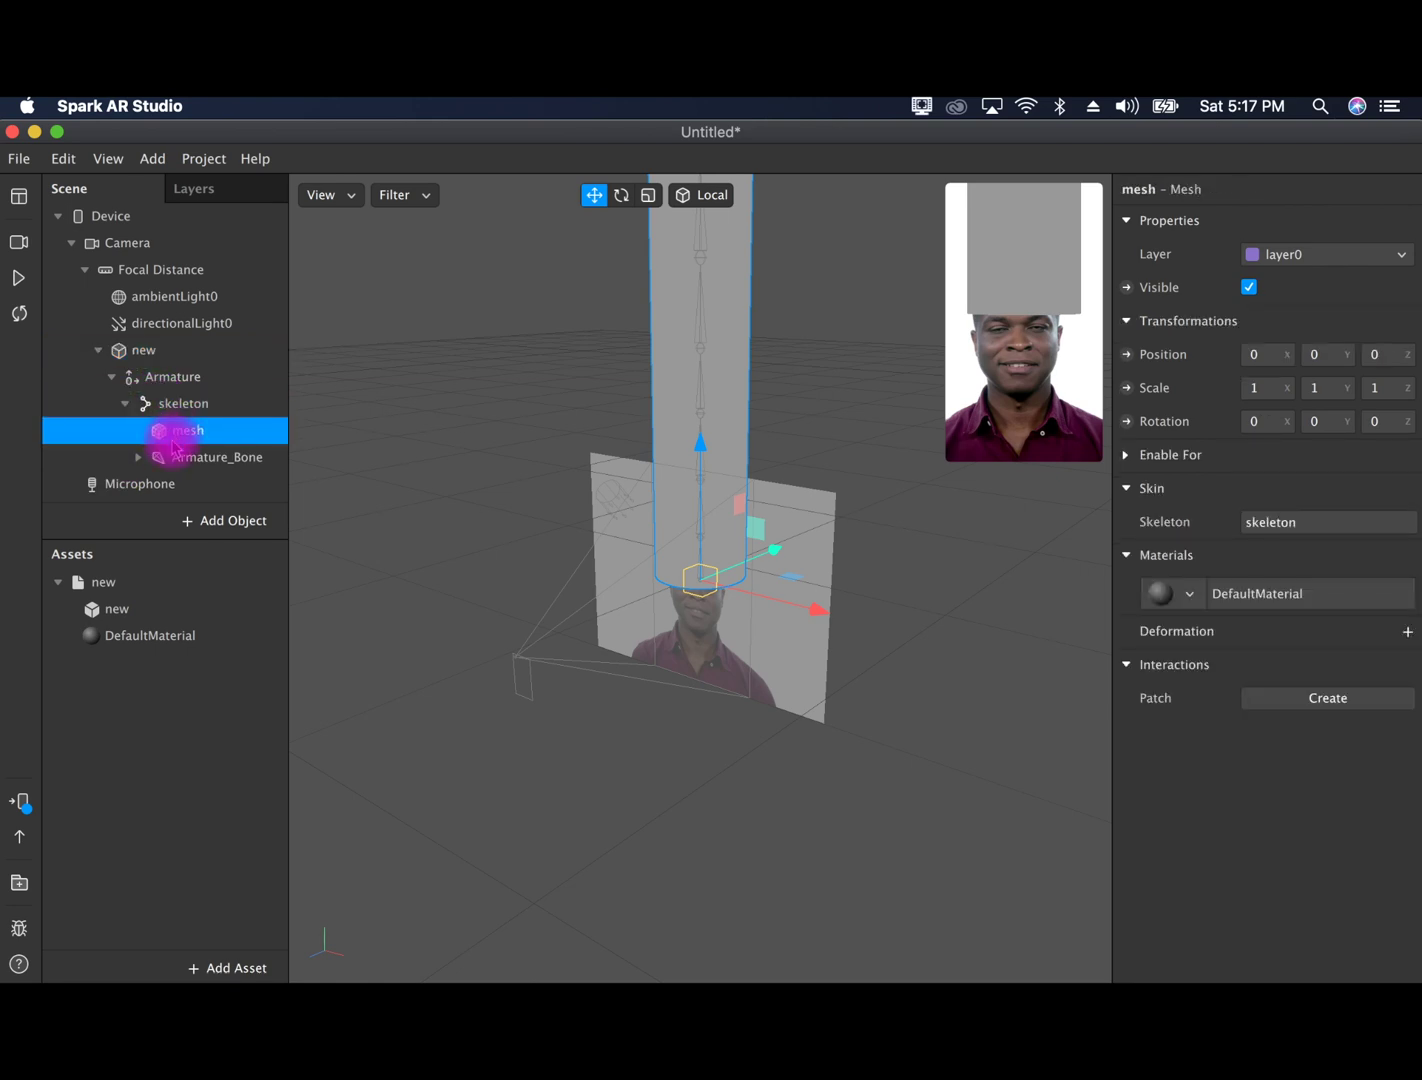
click(166, 406)
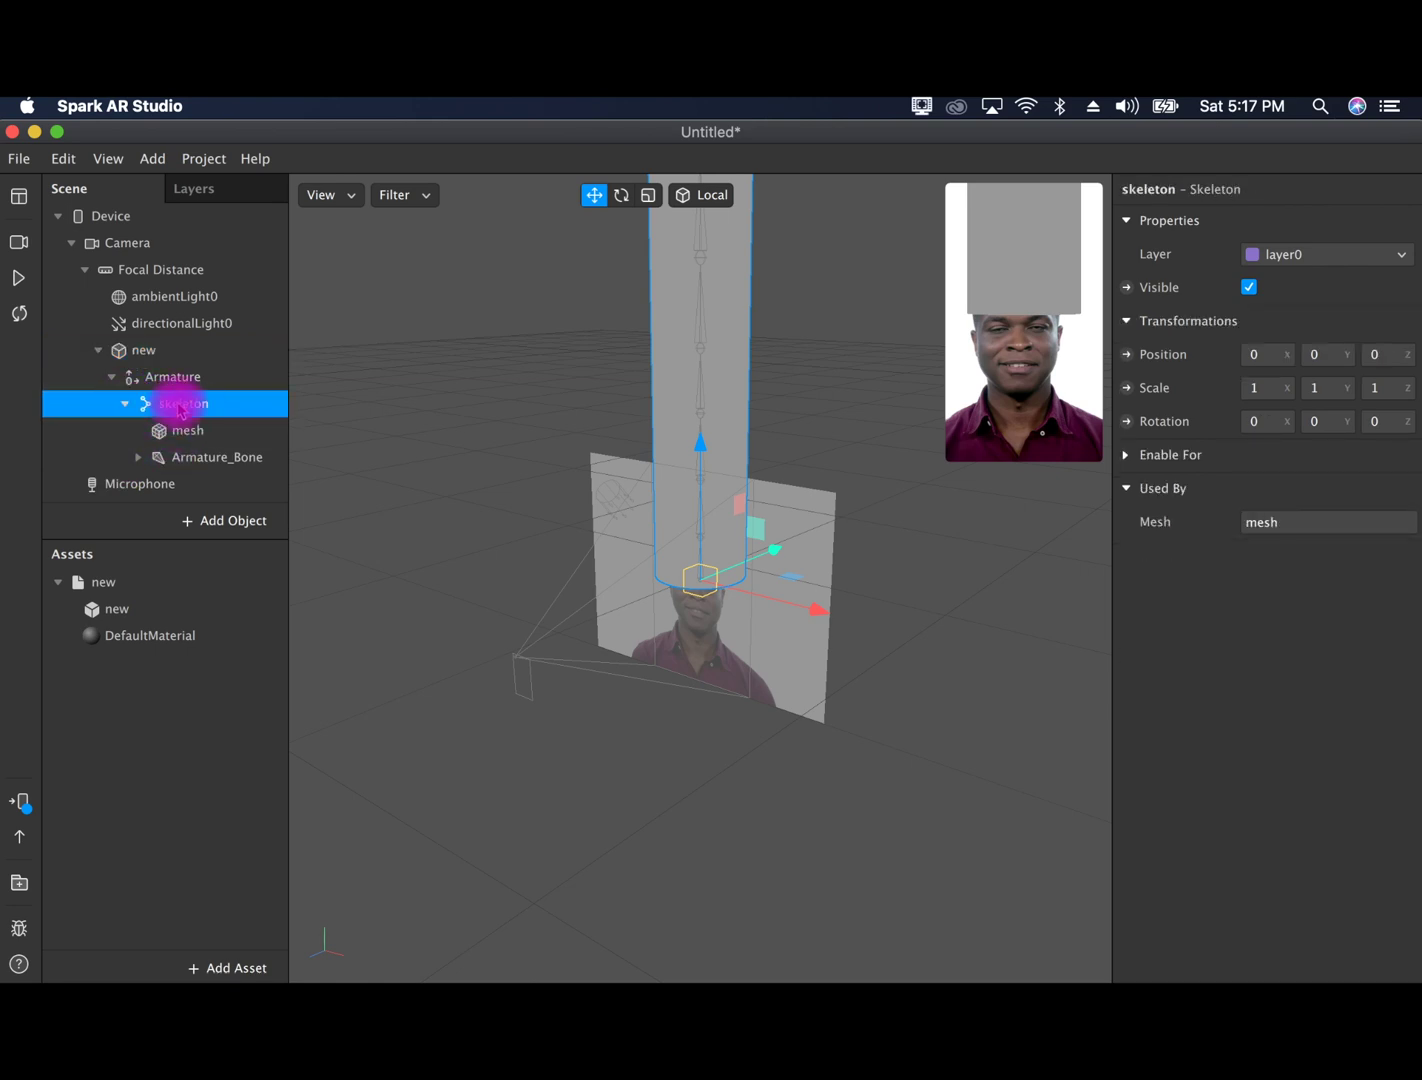
Expand the Armature_Bone, Armature_Bone_001 and Armature_Bone_002 joint chain, then begin renaming the mesh
click(137, 458)
click(184, 455)
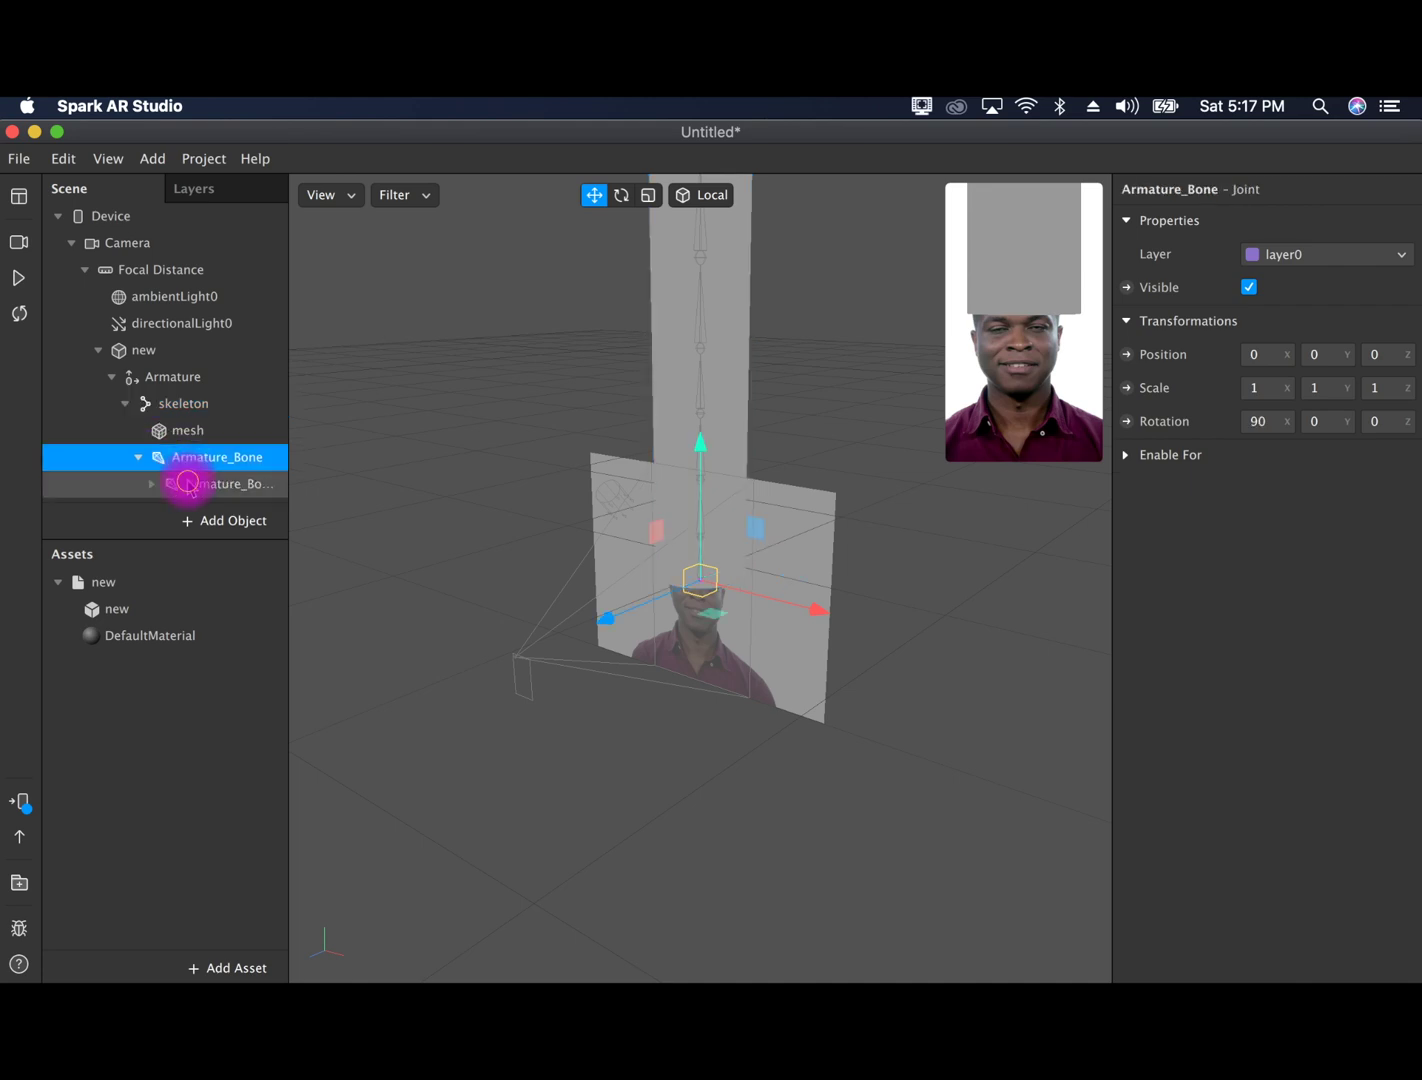
click(190, 483)
scroll(185, 476, down, 1)
click(151, 455)
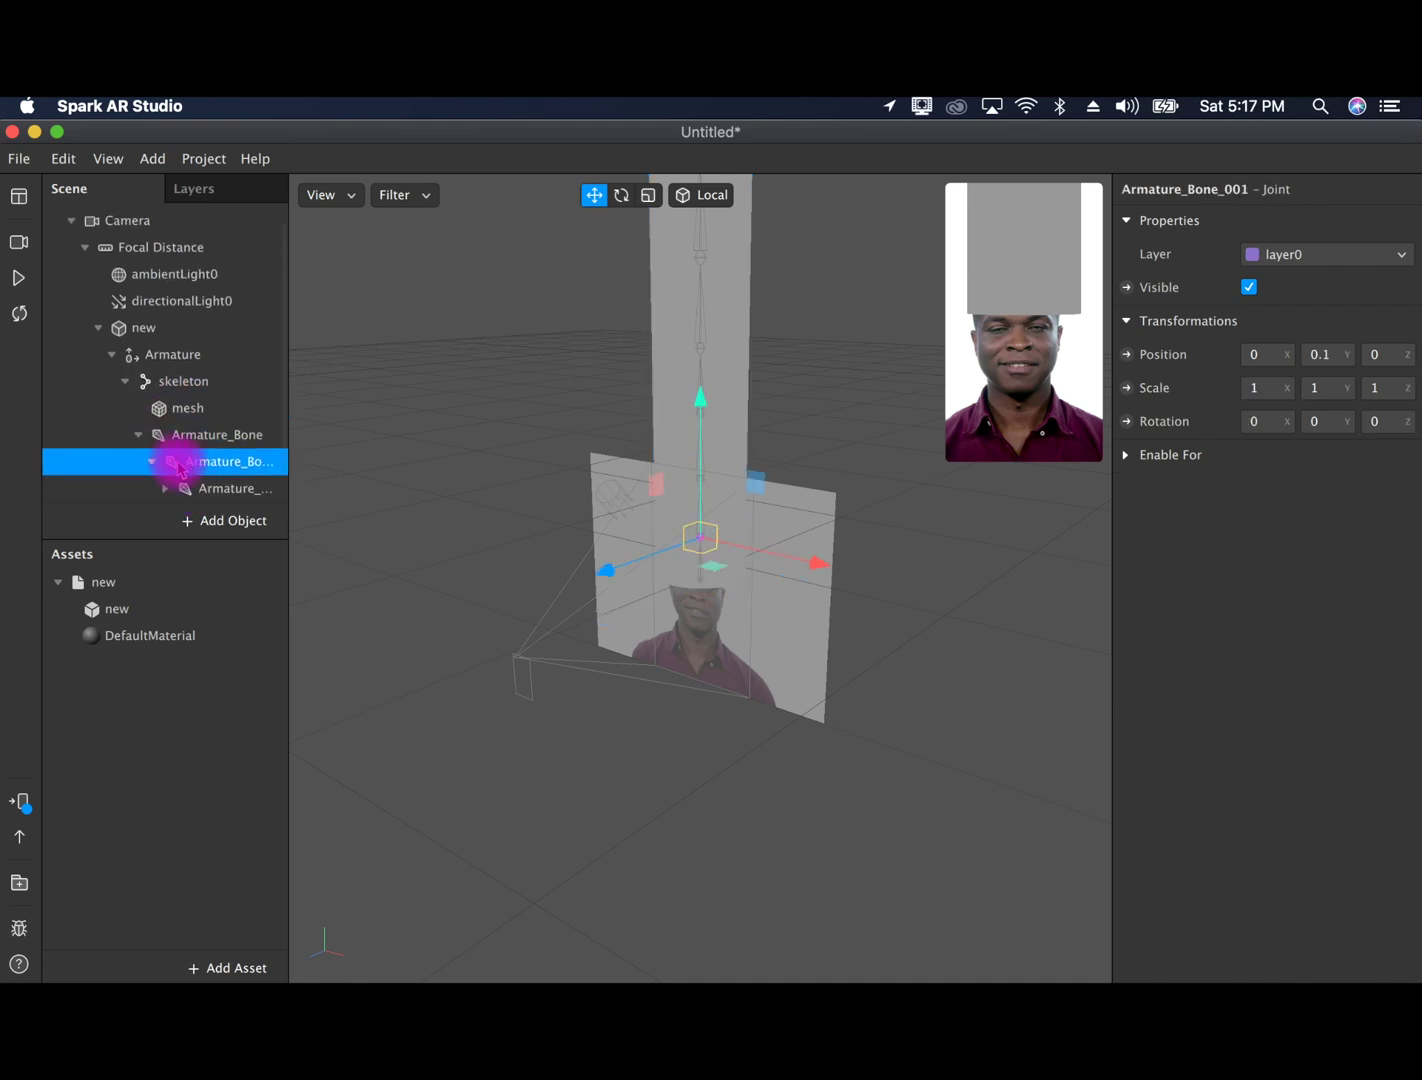
scroll(180, 462, down, 1)
click(184, 460)
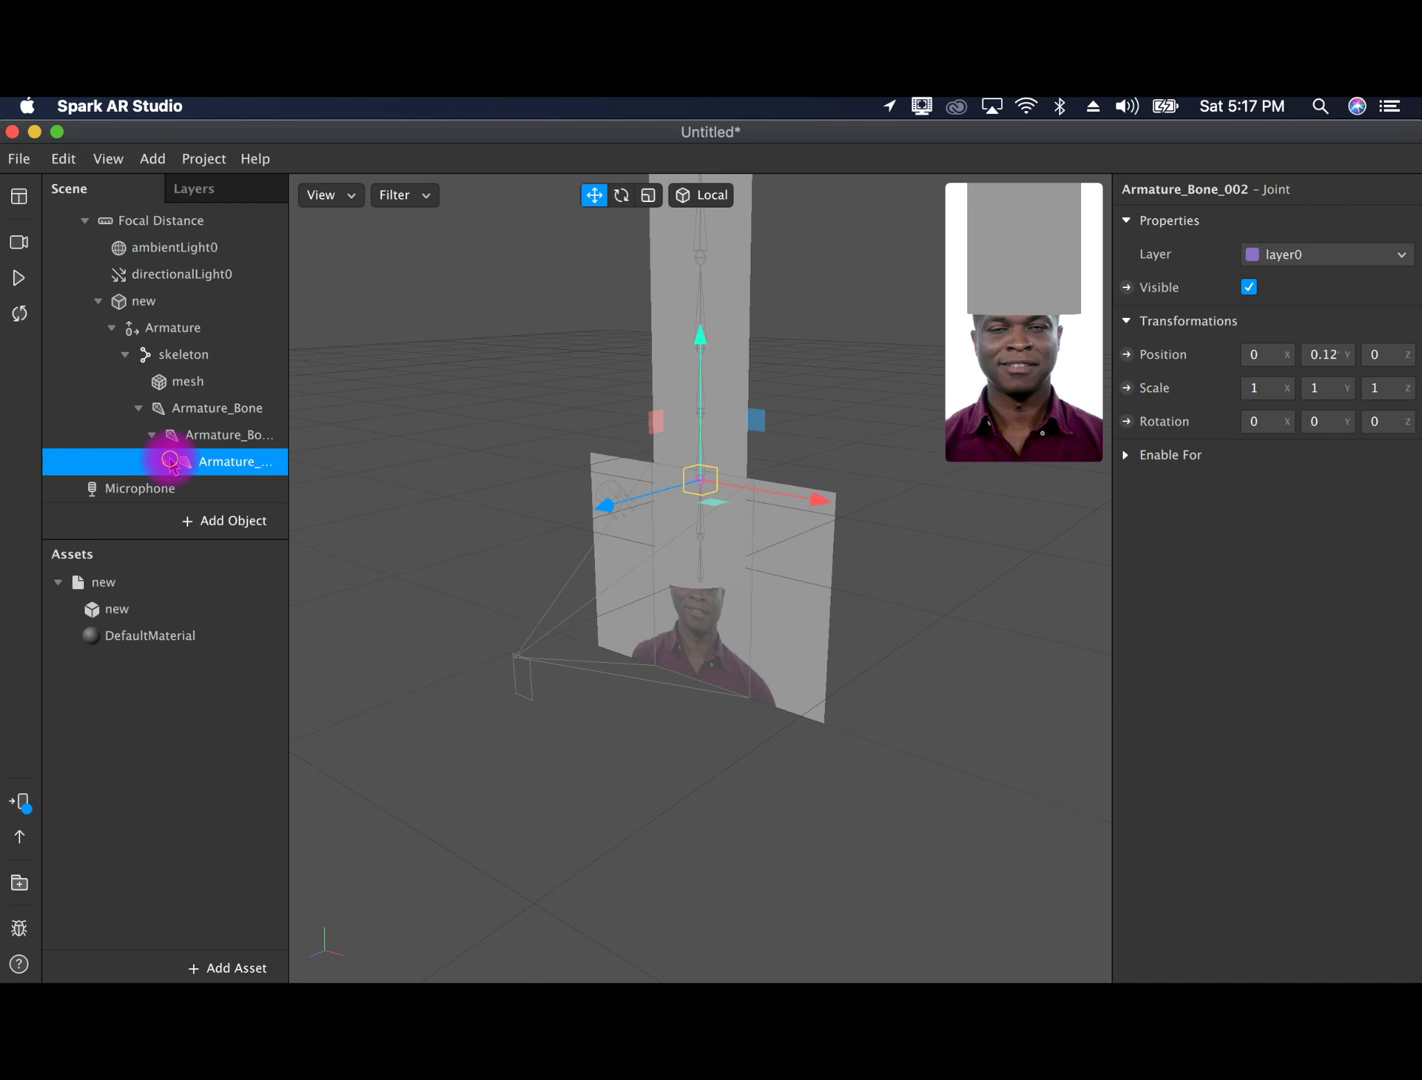
click(165, 460)
click(193, 417)
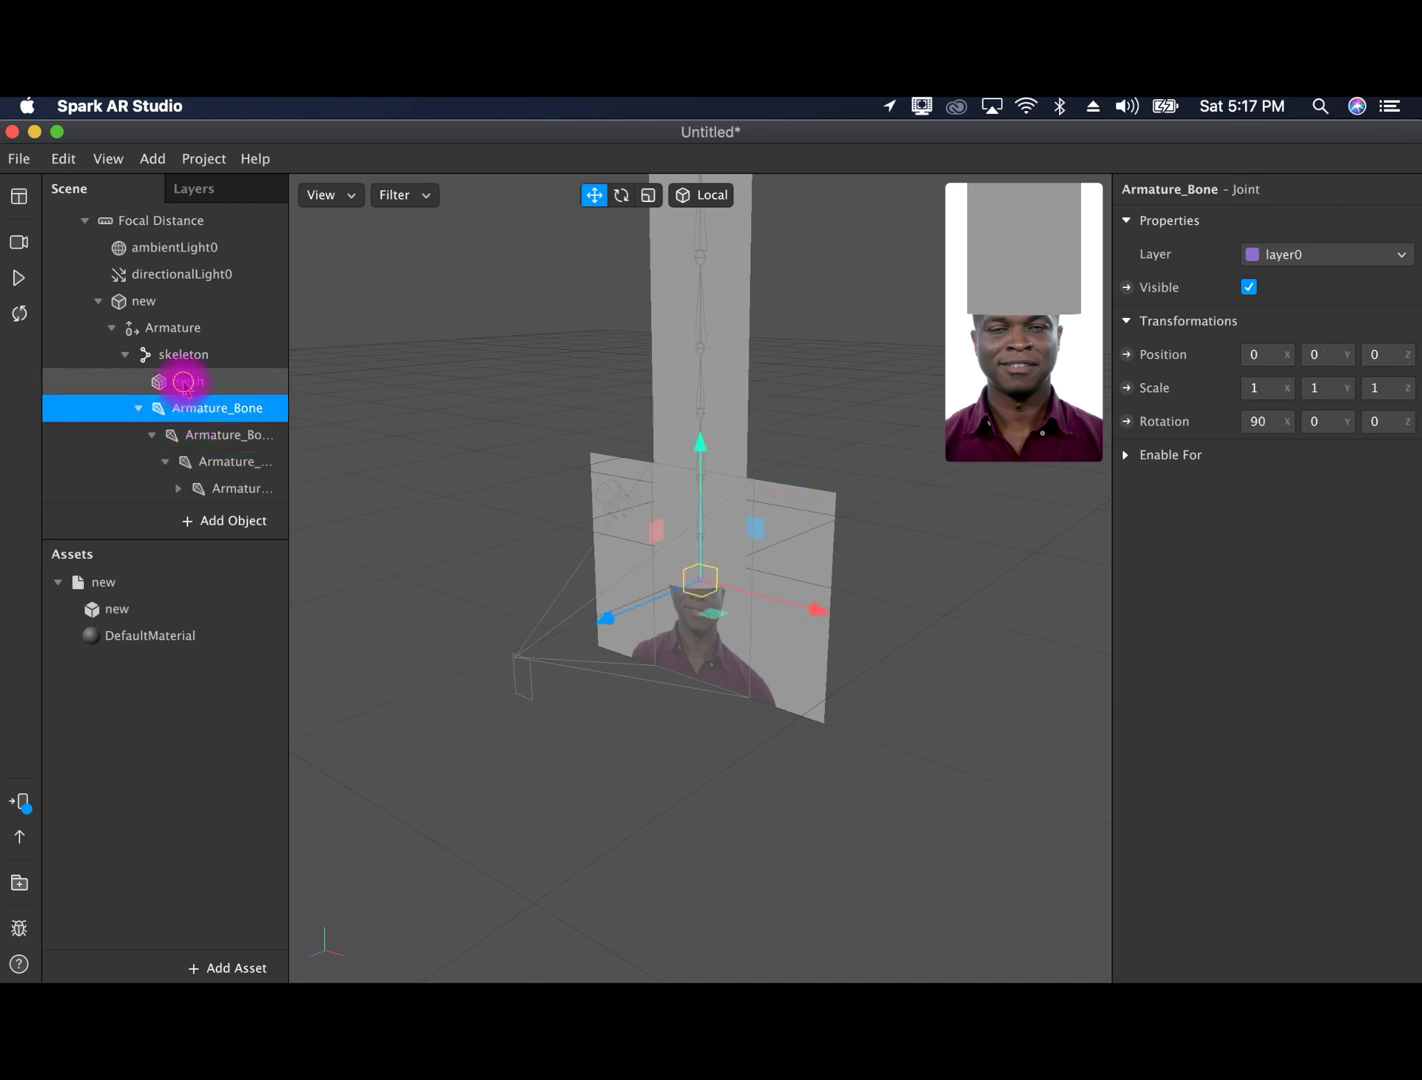
double_click(183, 380)
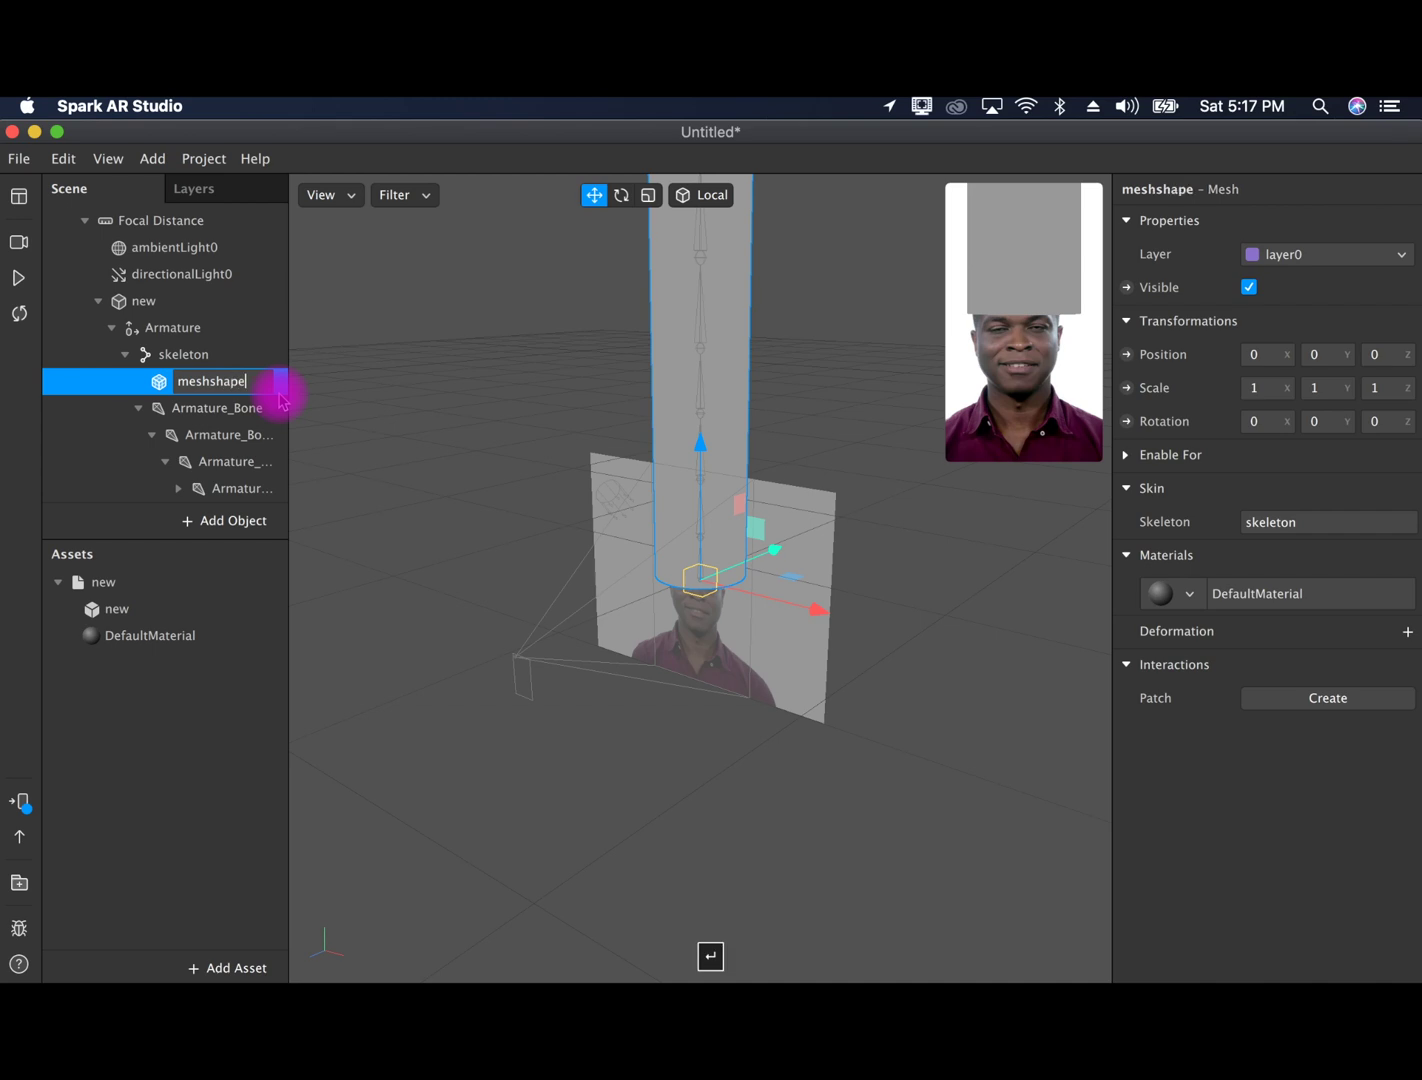
Rename the Armature to rootnull and the top-level new object to meshobjectParent
double_click(180, 329)
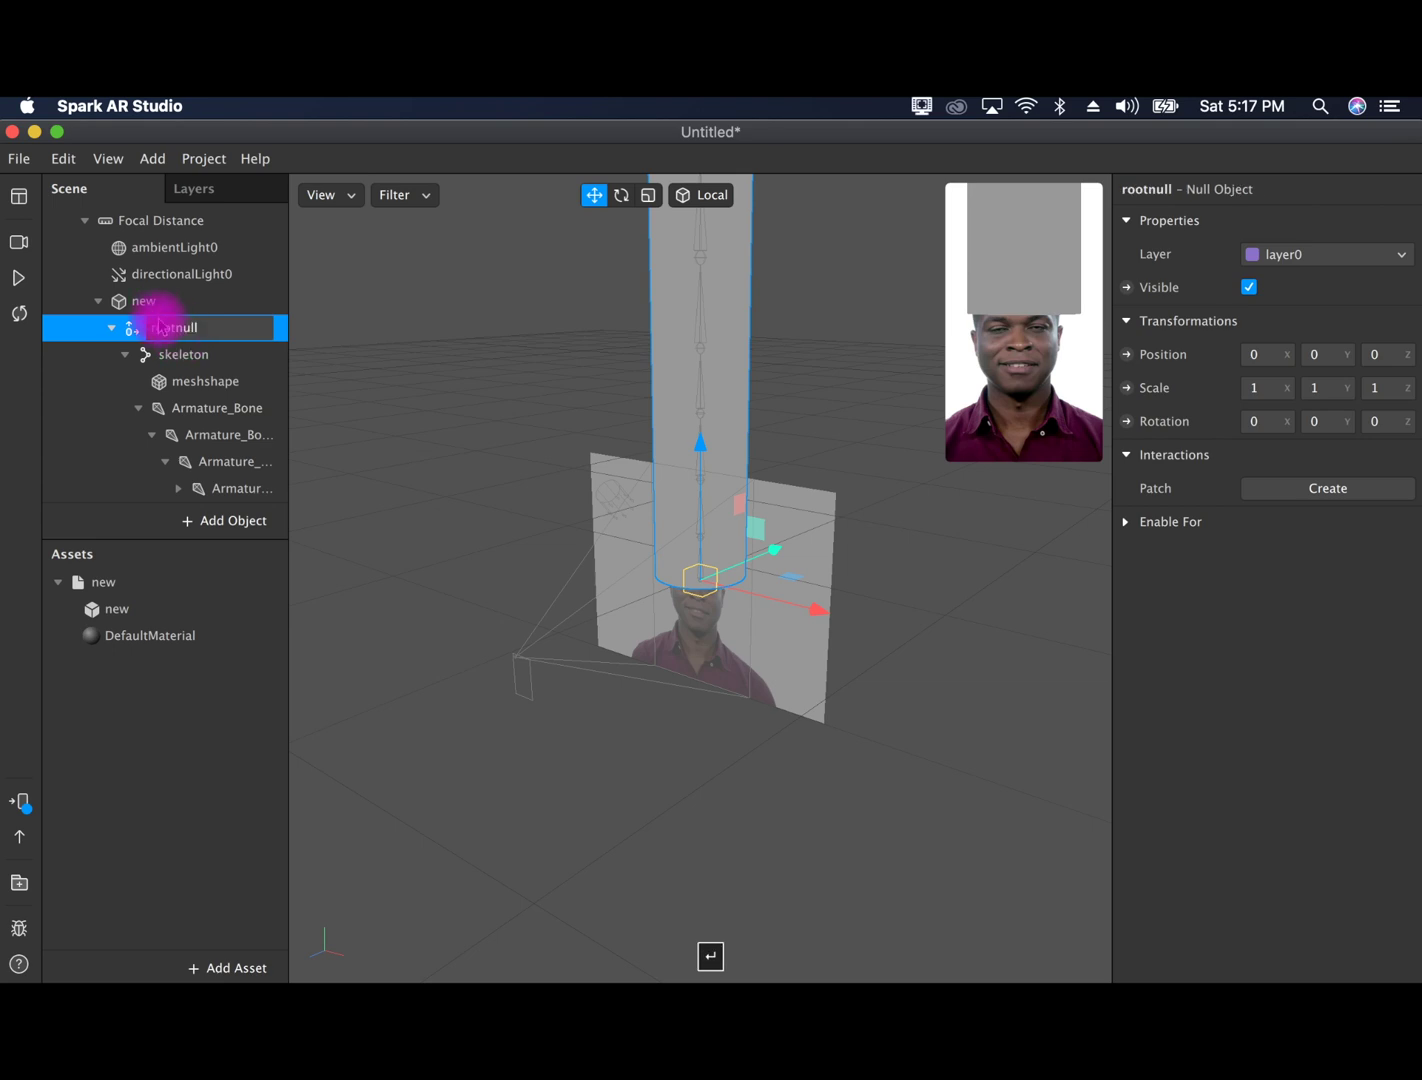
double_click(152, 303)
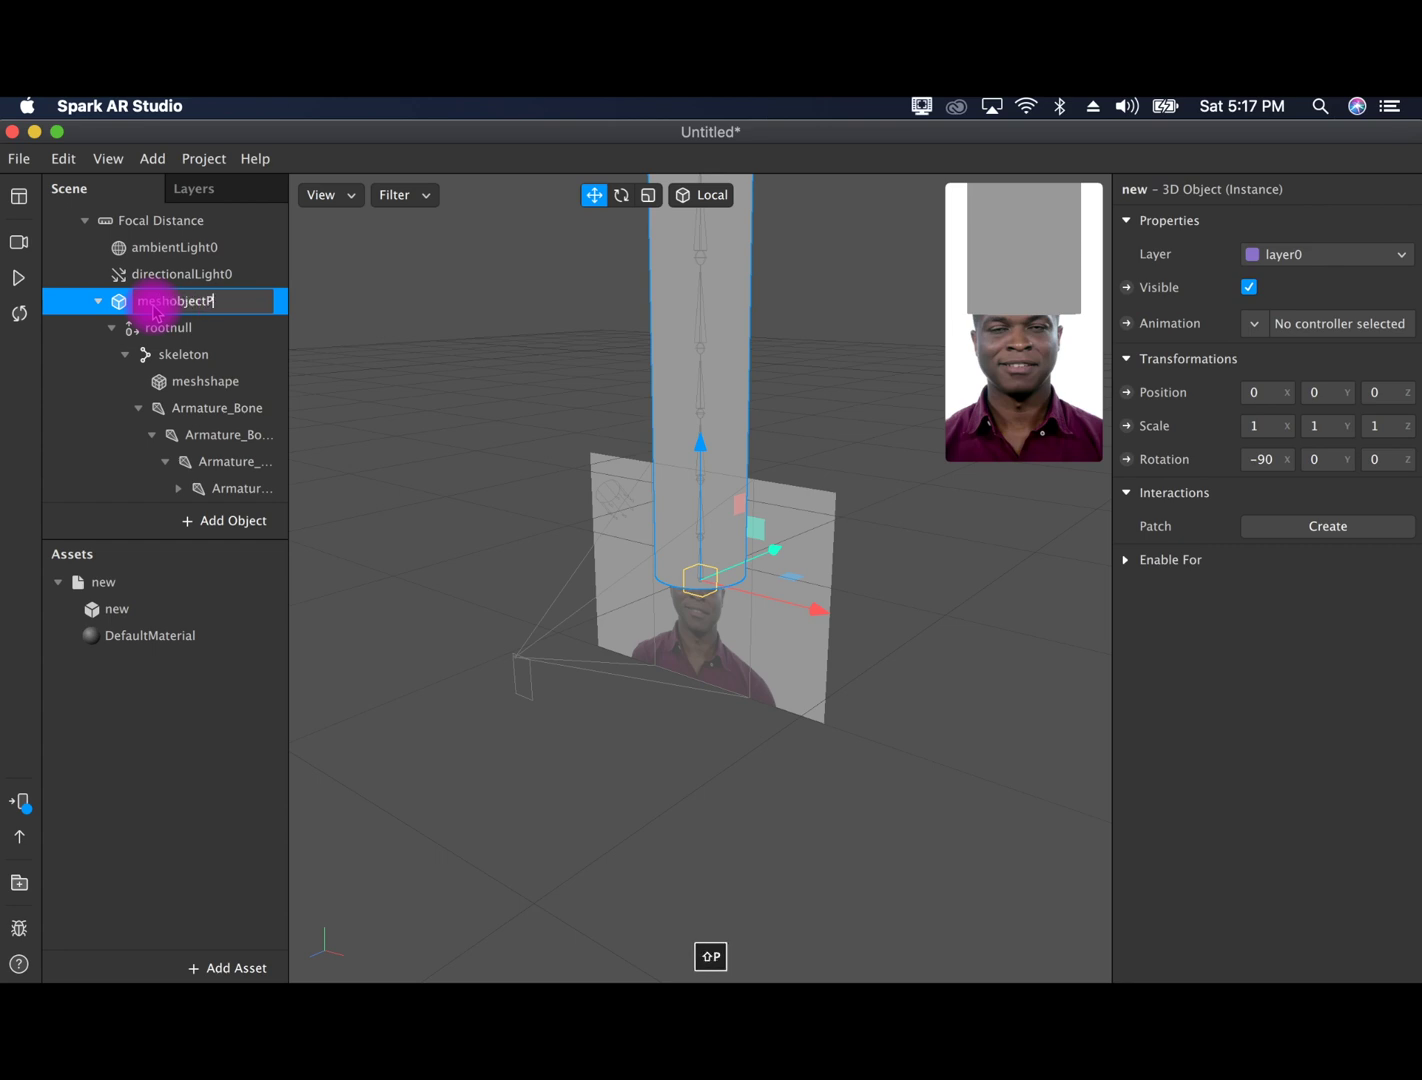
text(meshobjectParent)
key(Return)
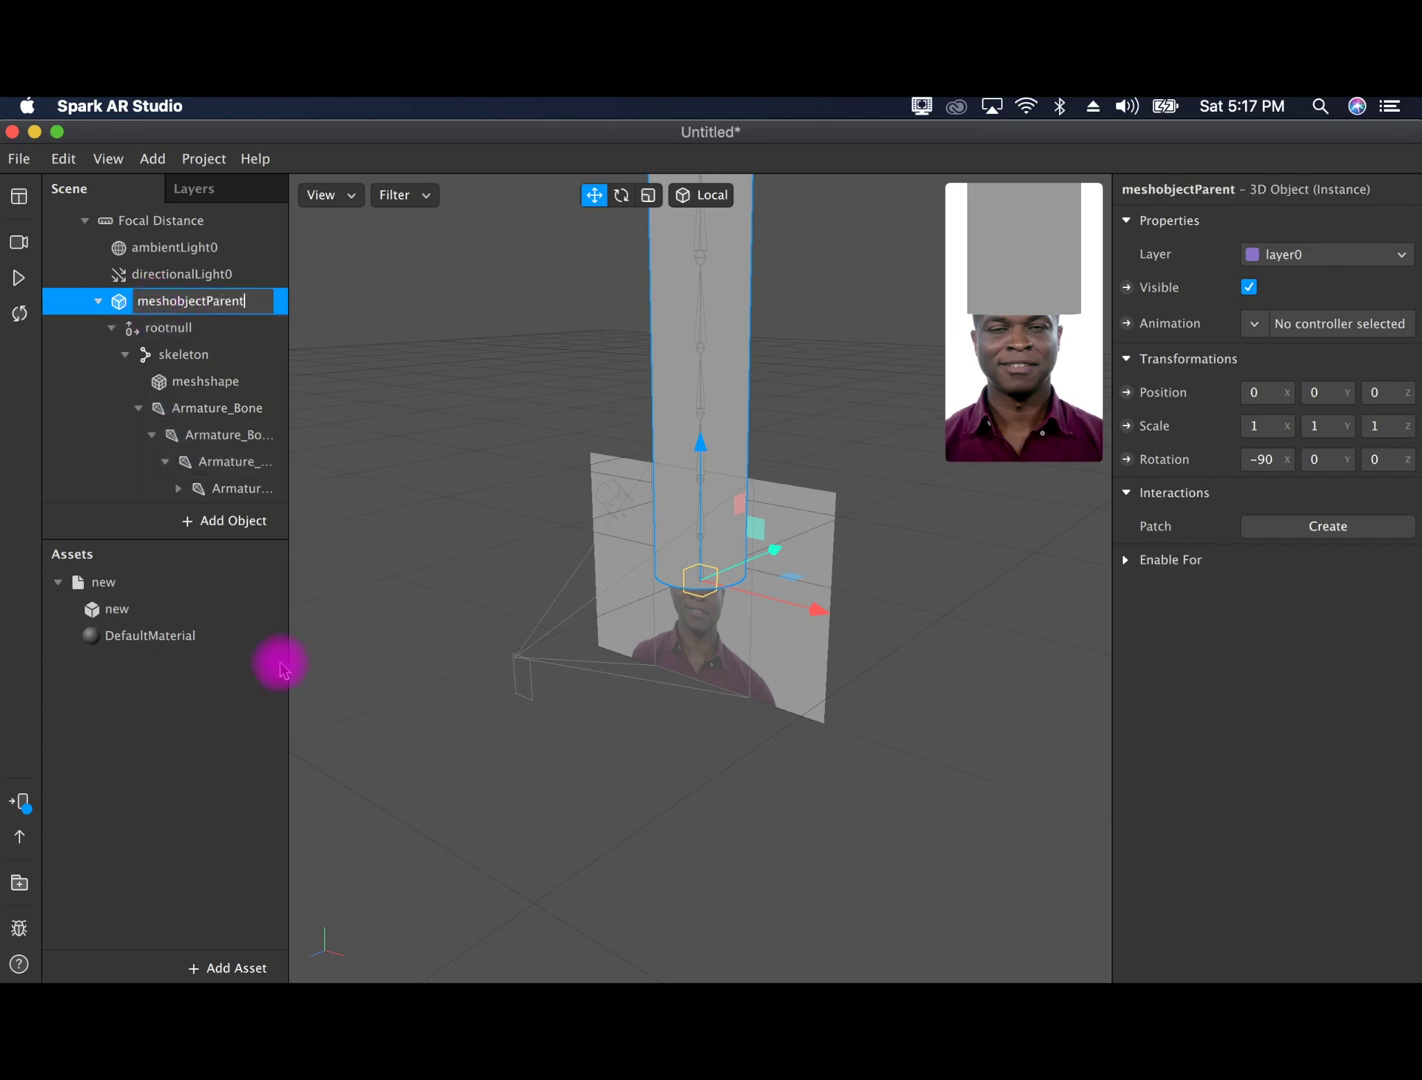